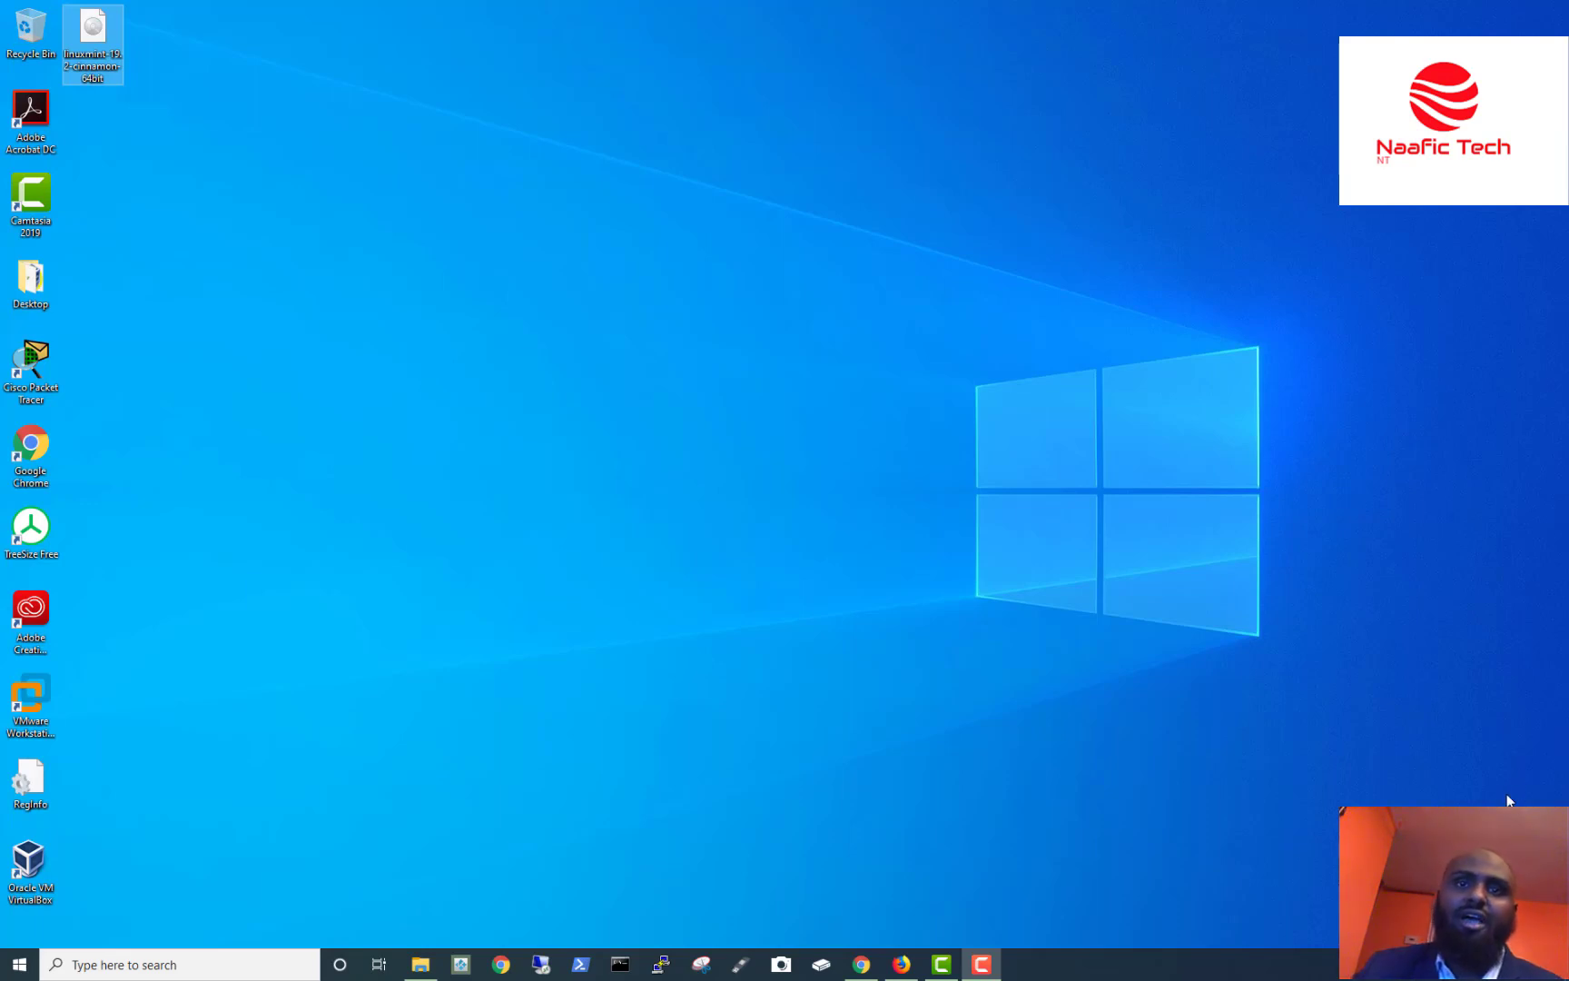
Restore the Firefox window showing the 'linux mint download' Google results from the taskbar.
mouse_move(897, 965)
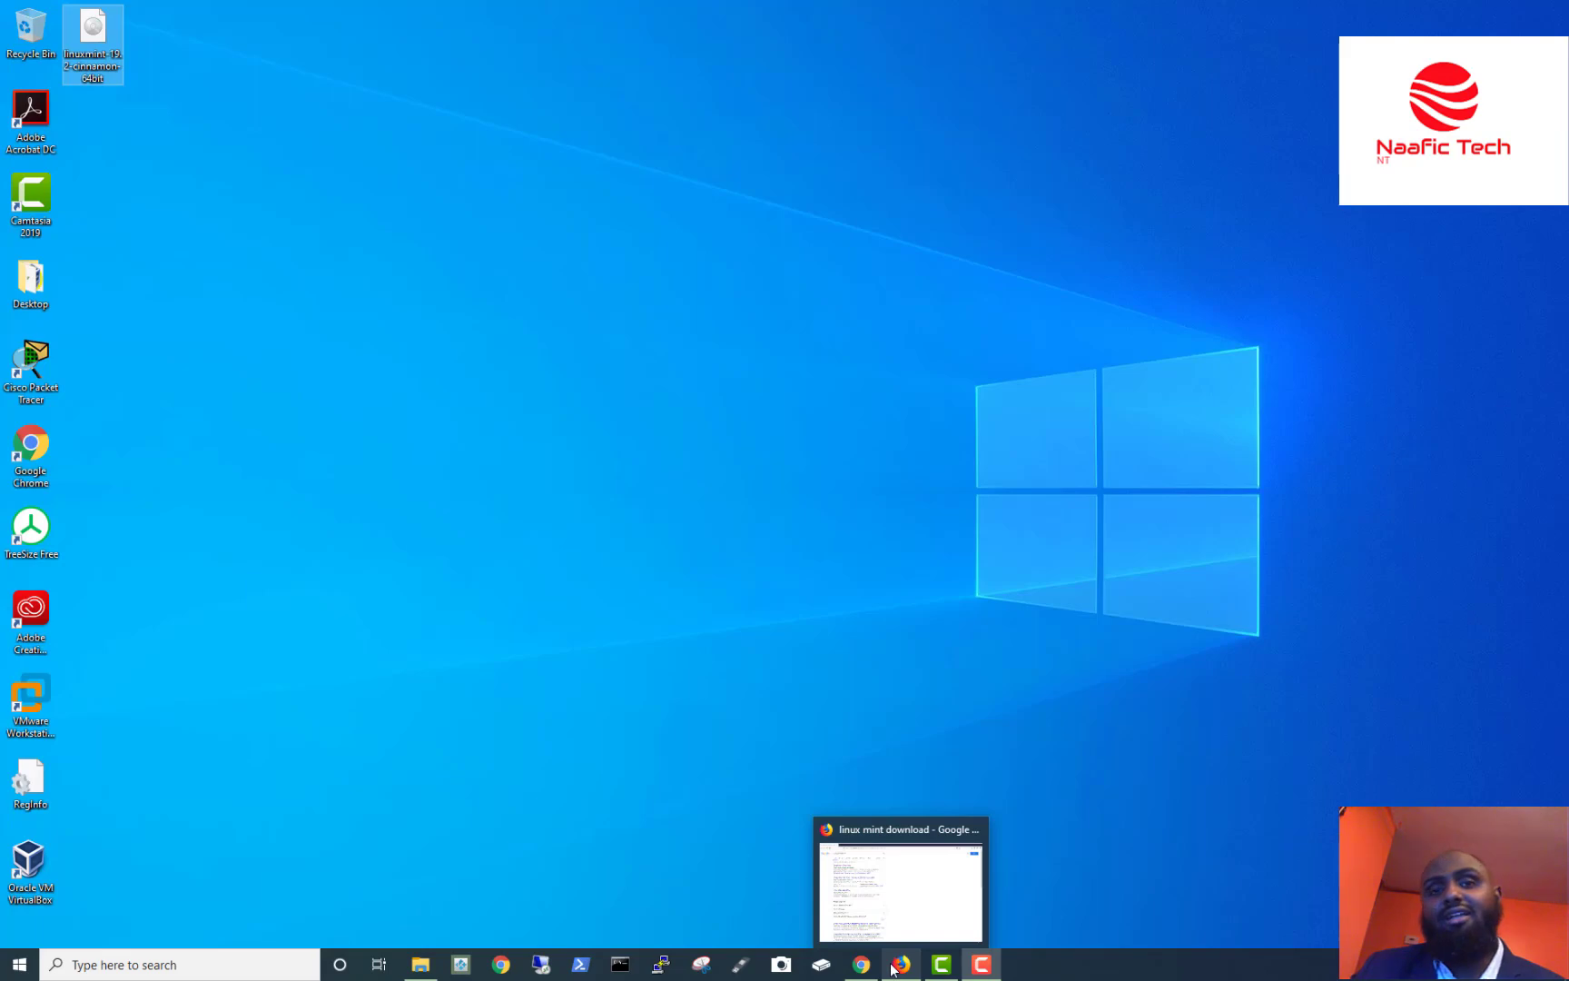
left_click(894, 966)
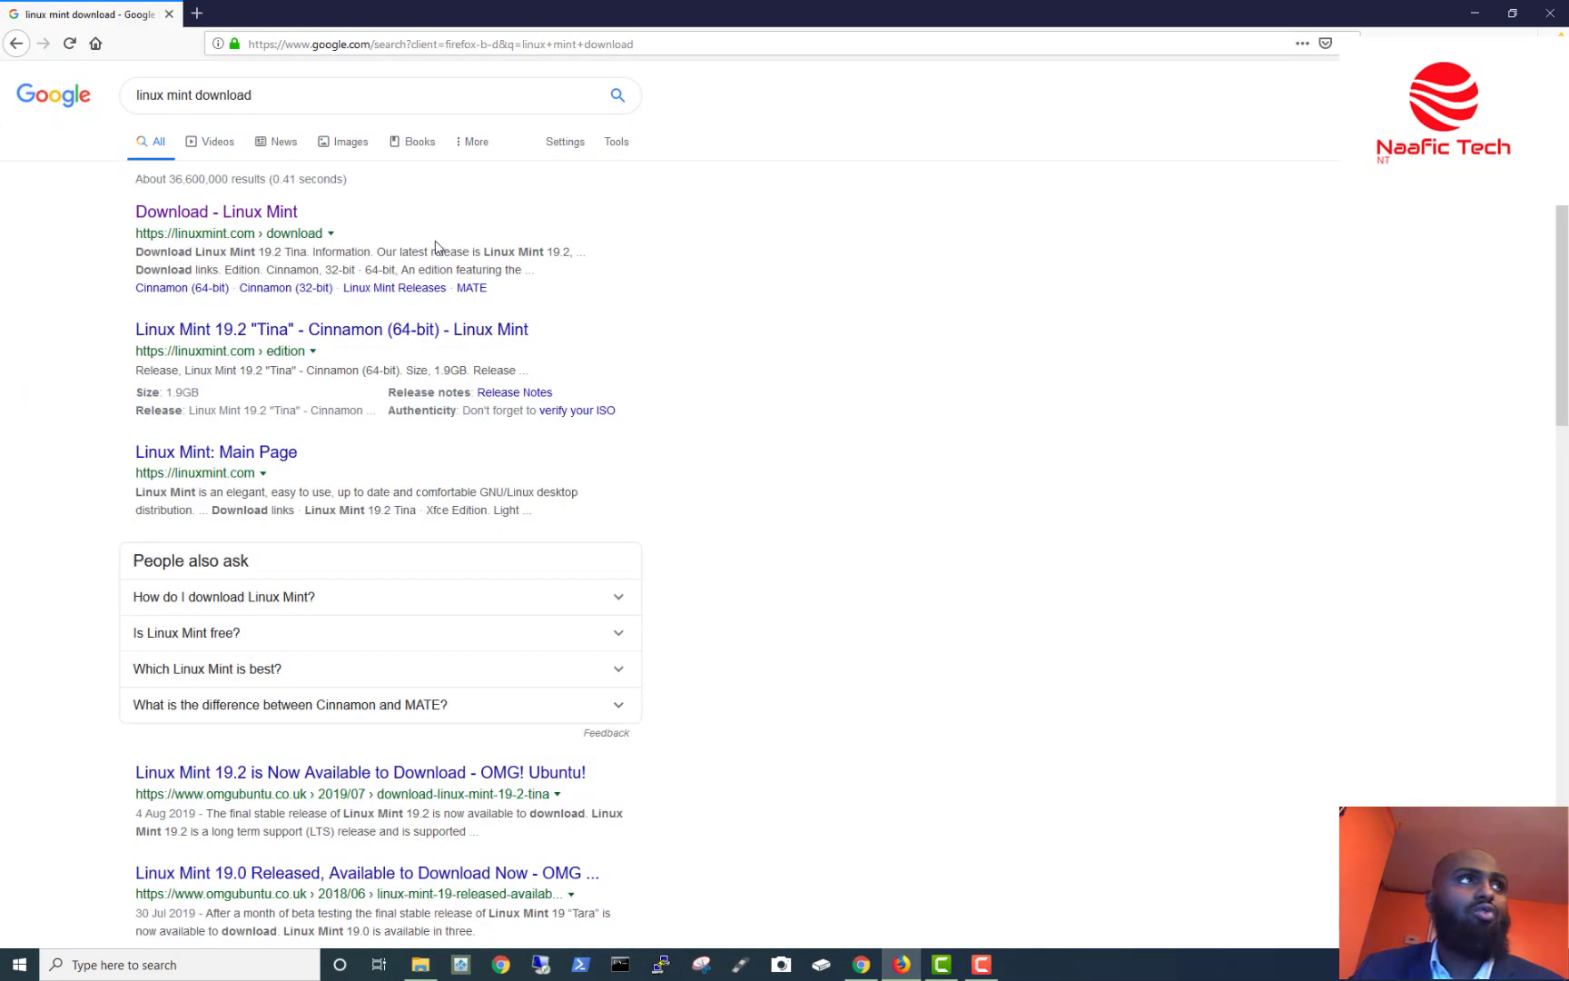
Open the 'Download - Linux Mint' search result to reach linuxmint.com/download.php.
left_click(374, 107)
key("ctrl+a")
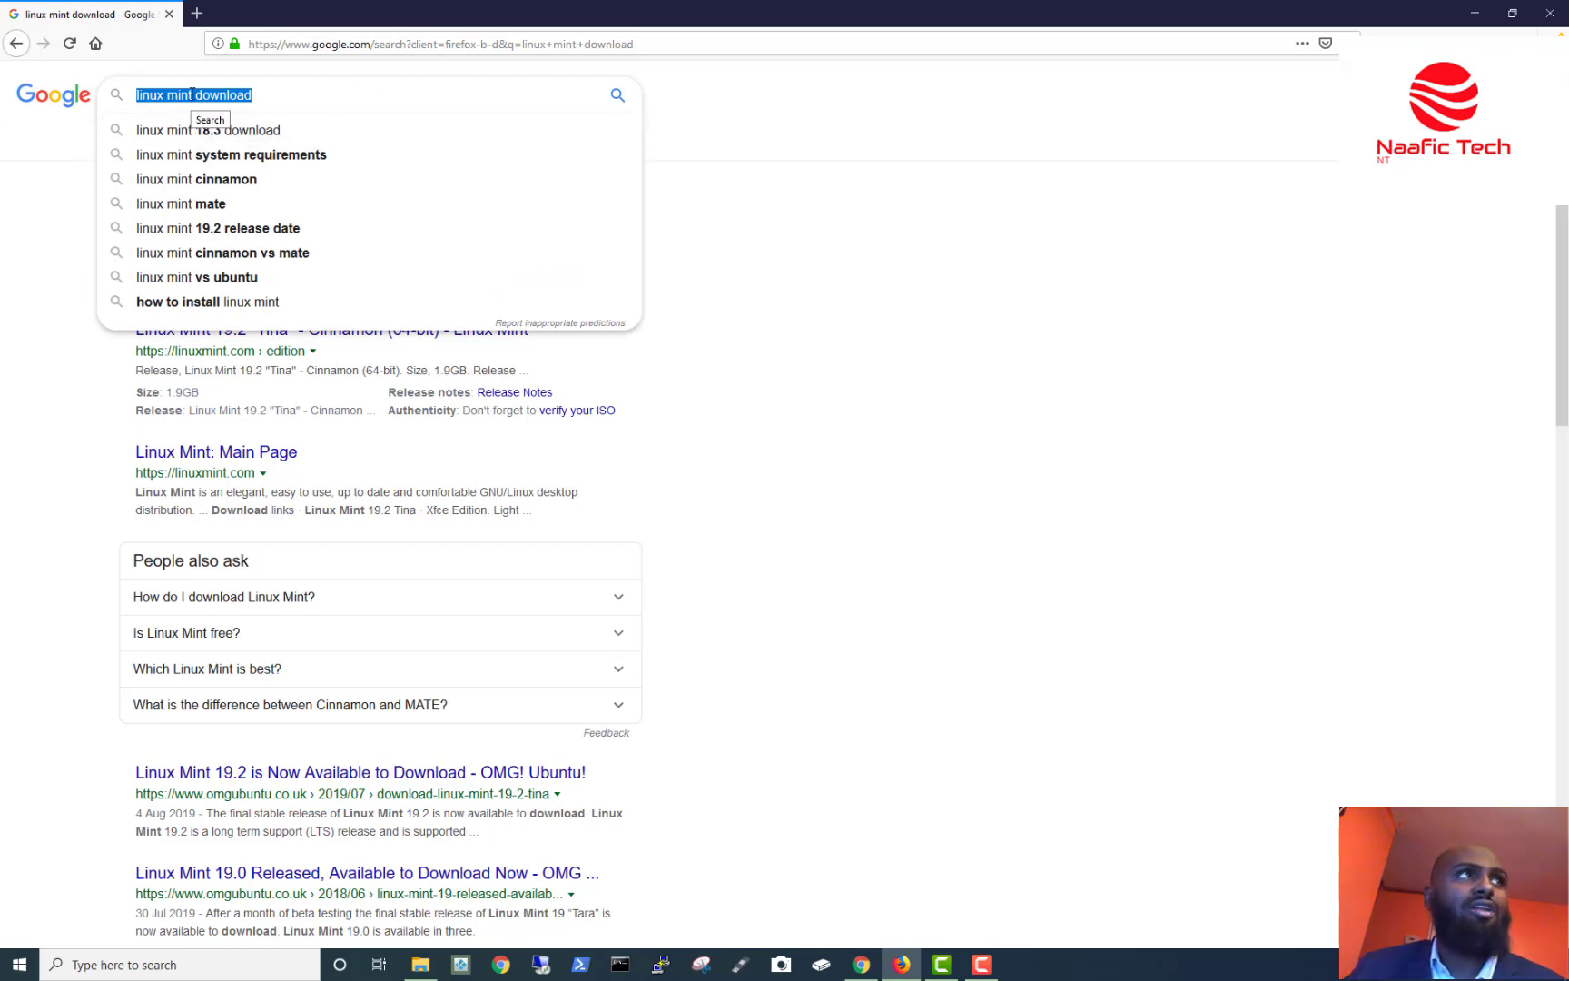
left_click(220, 102)
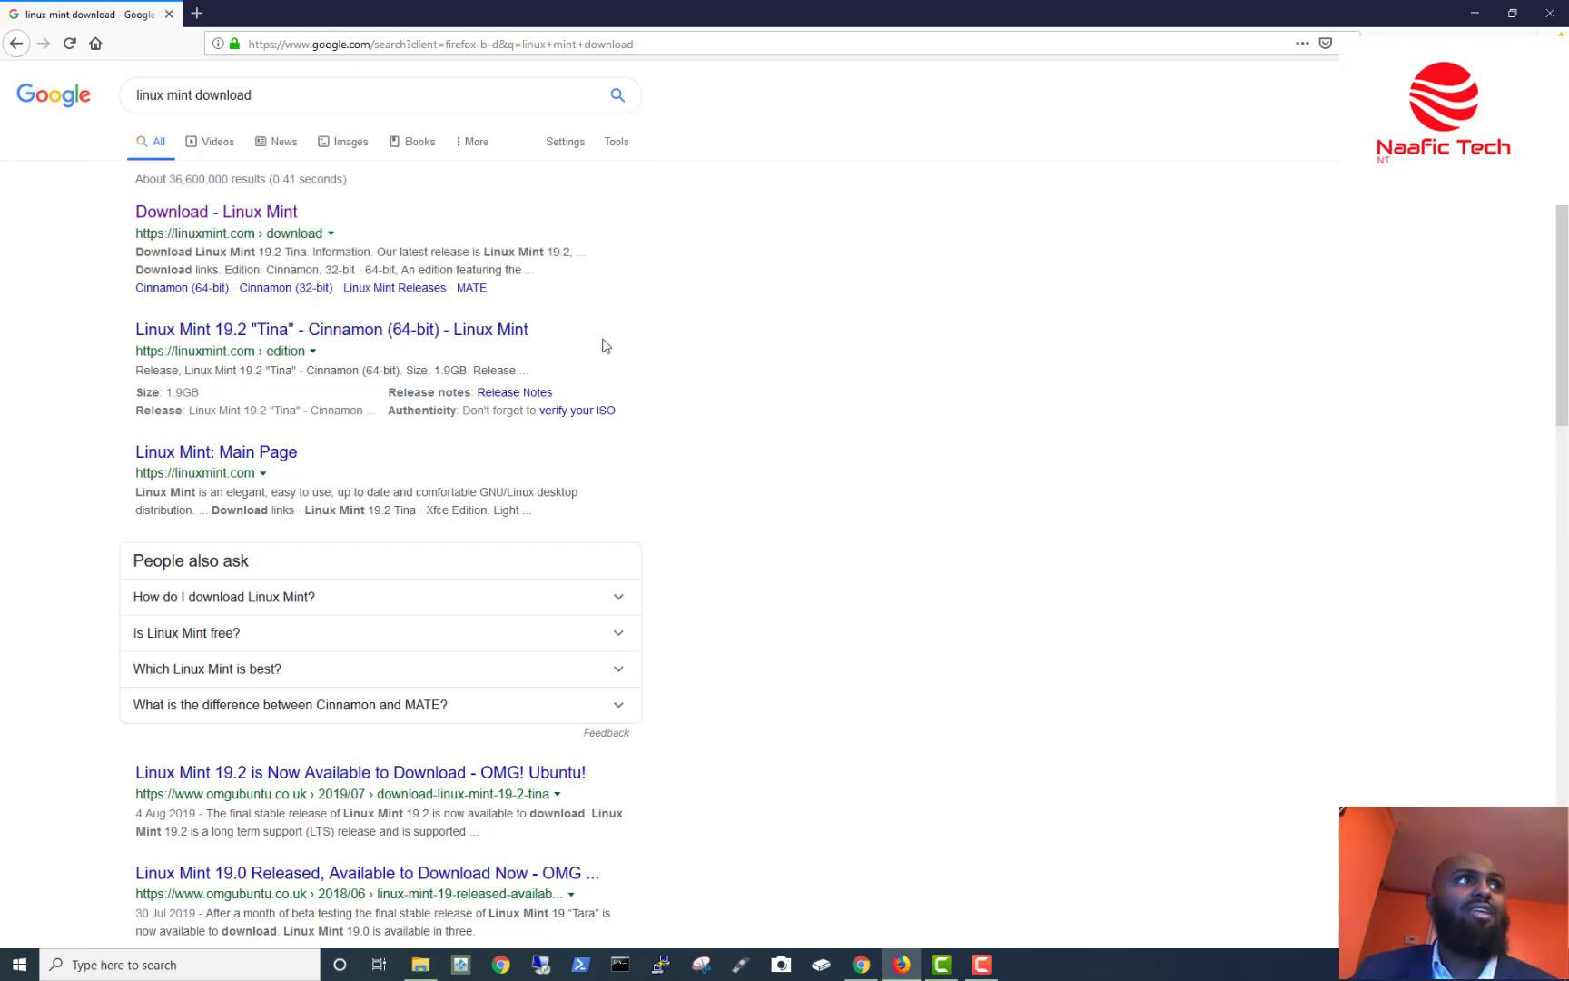
left_click(255, 216)
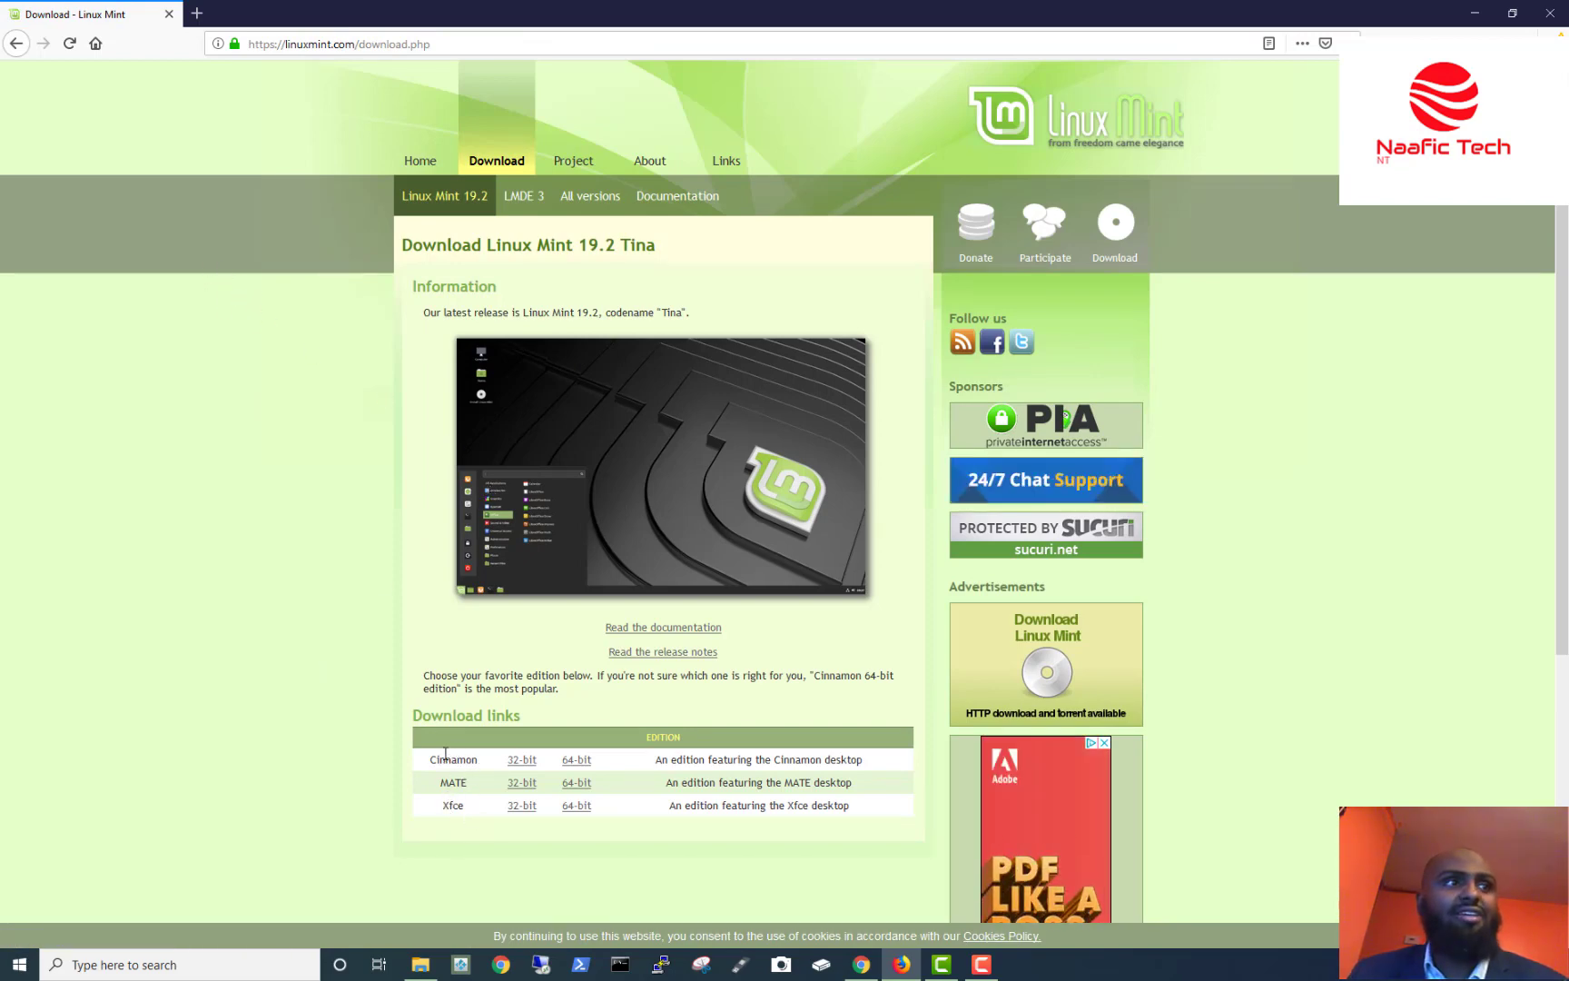
Open the Cinnamon 64-bit edition page, note its 1.9GB size, and scroll through the mirrors.
left_click_drag(431, 758, 497, 764)
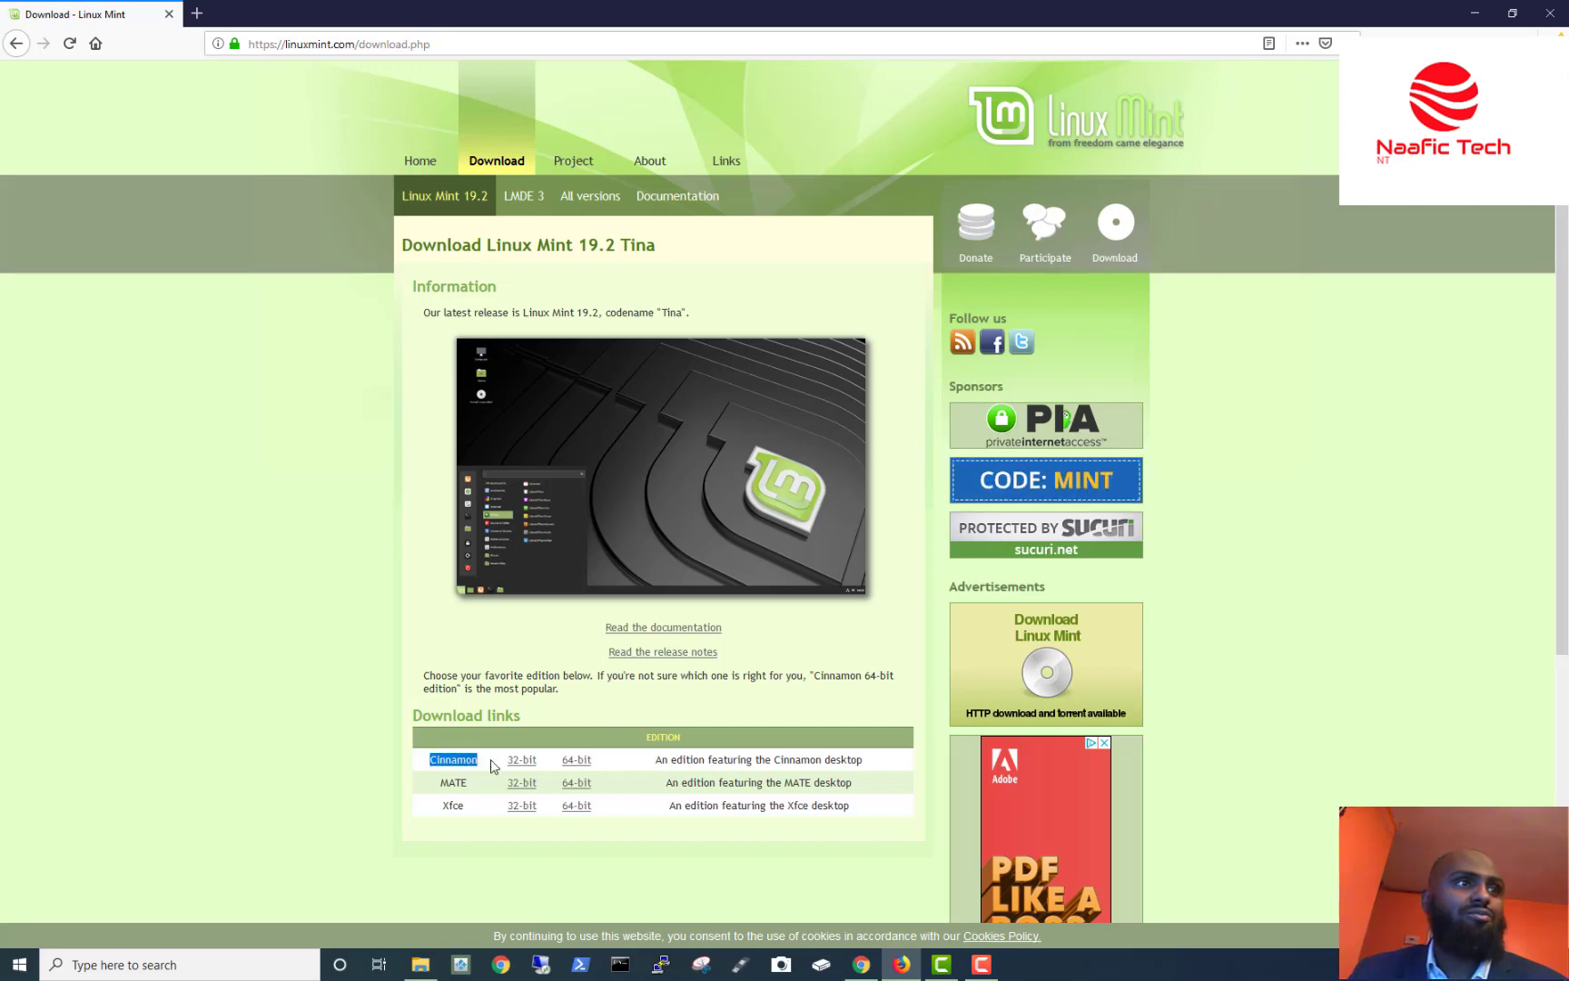
left_click(581, 763)
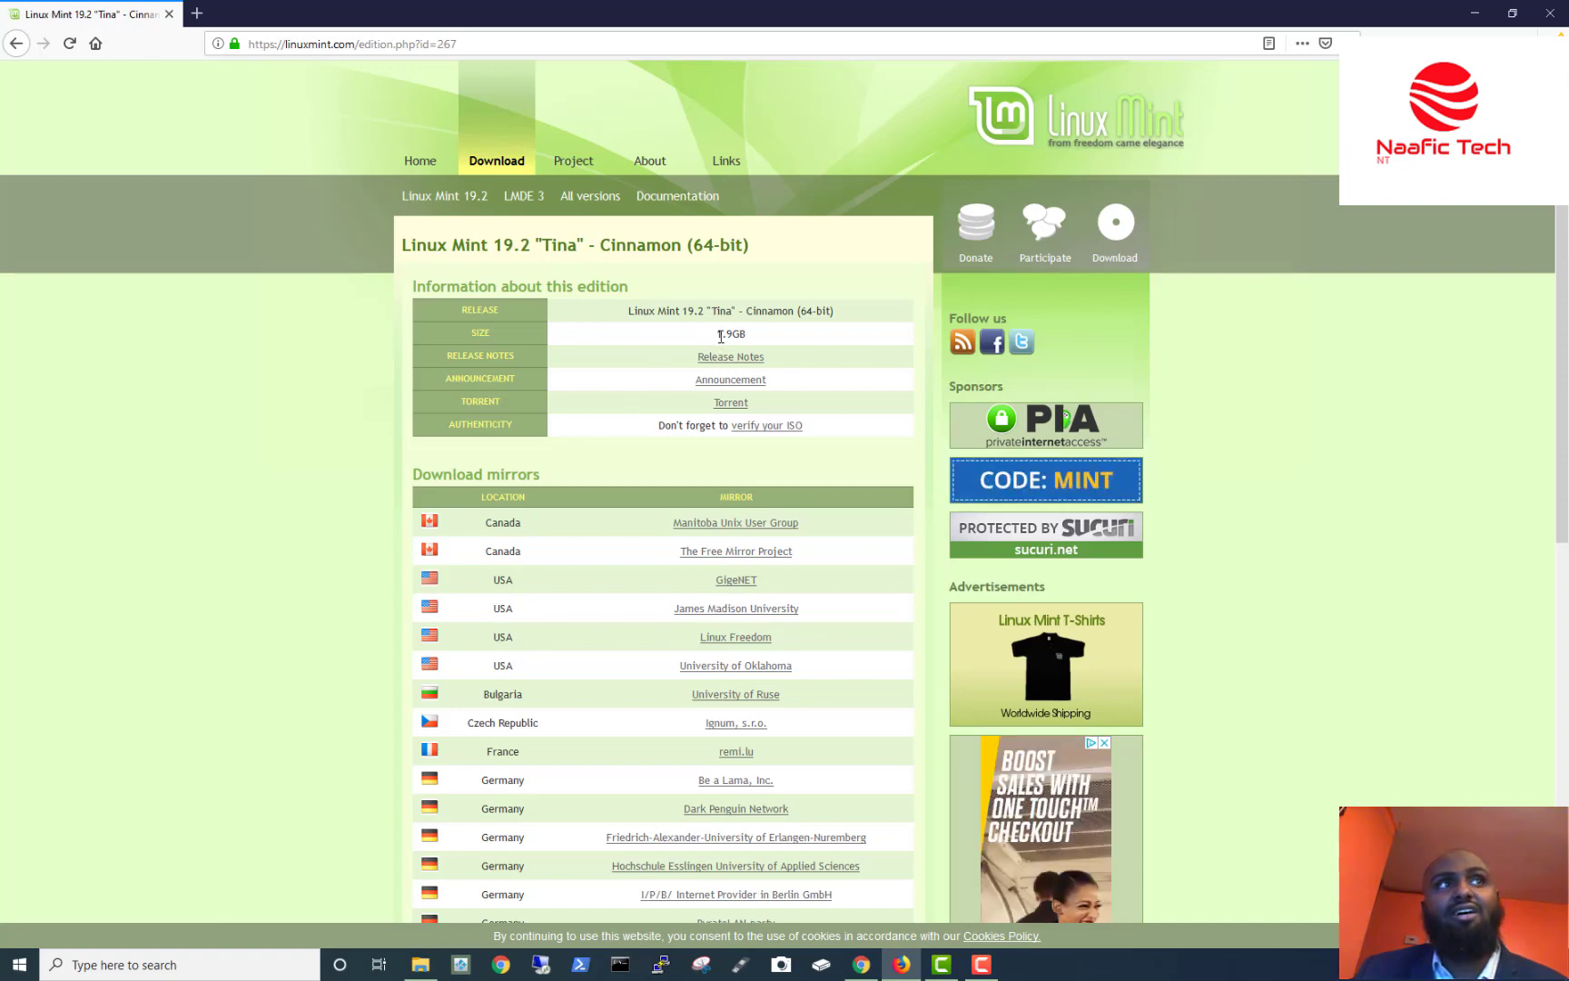
left_click_drag(720, 336, 750, 343)
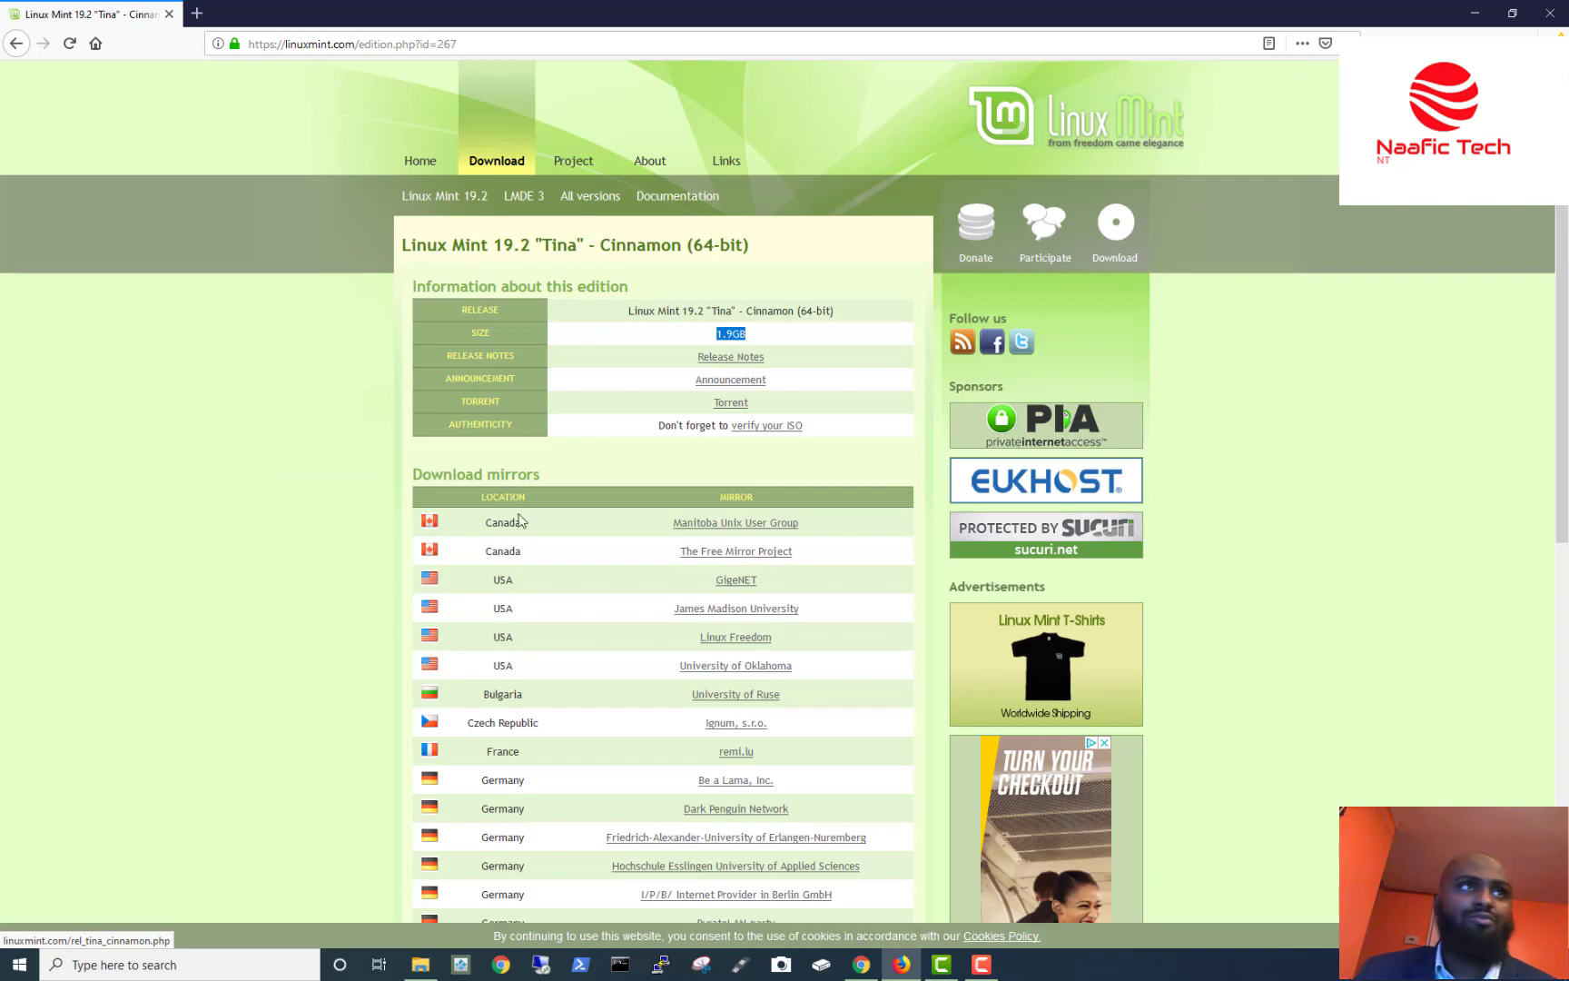
left_click(348, 454)
scroll(350, 477, "down", 2)
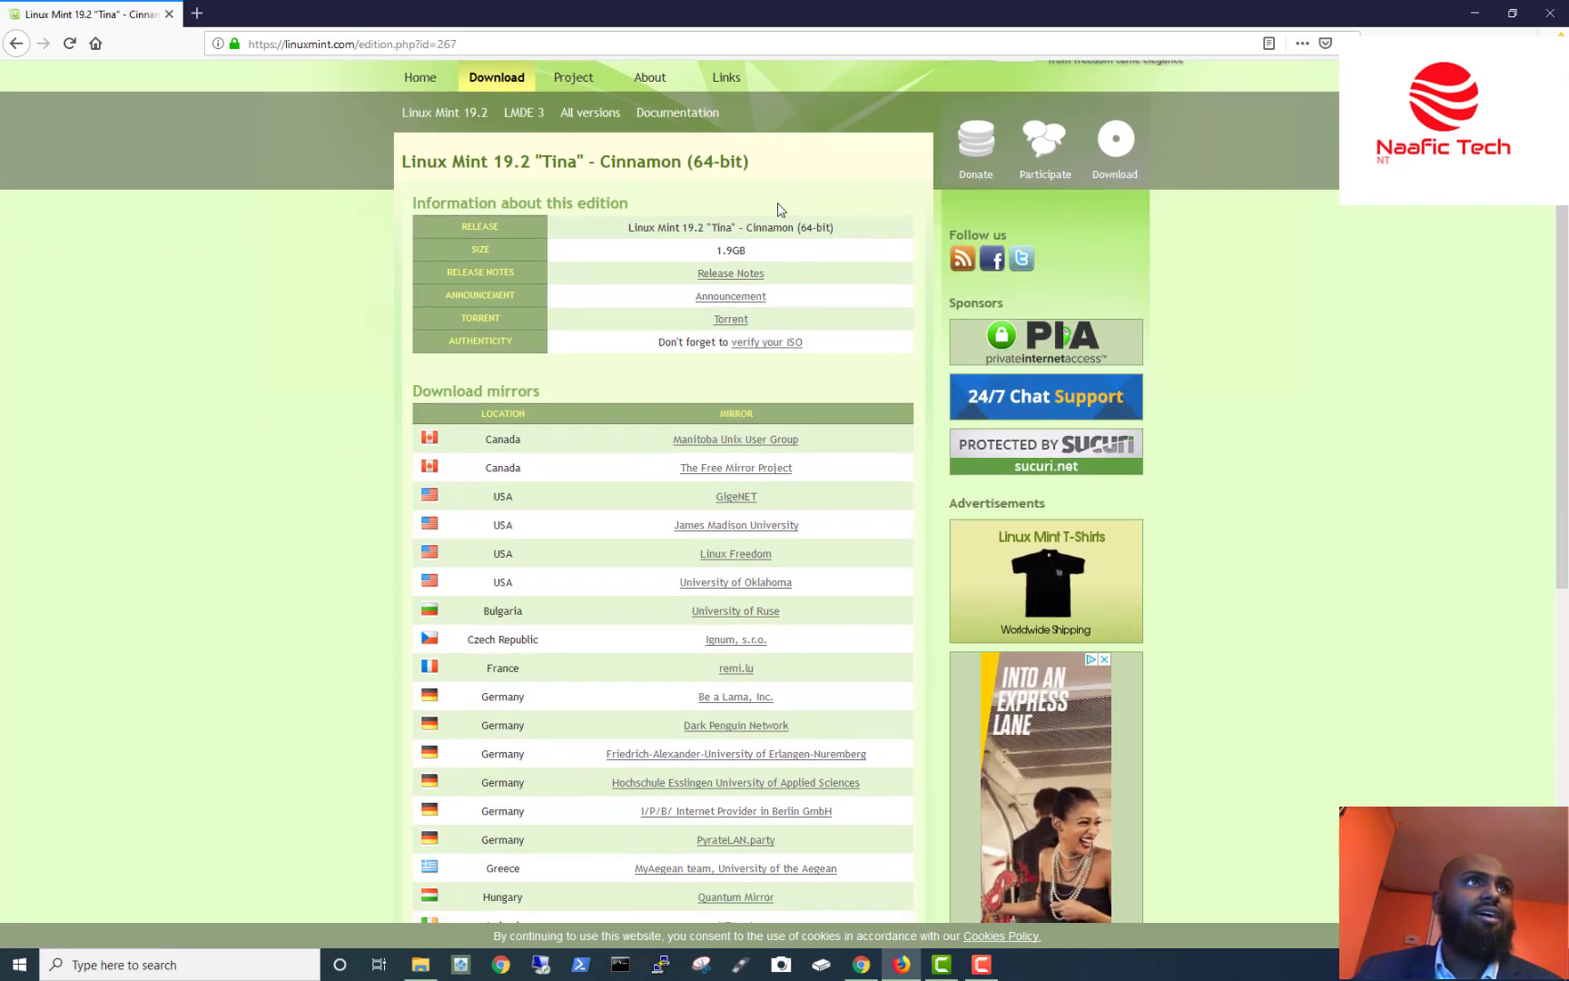
scroll(289, 505, "down", 3)
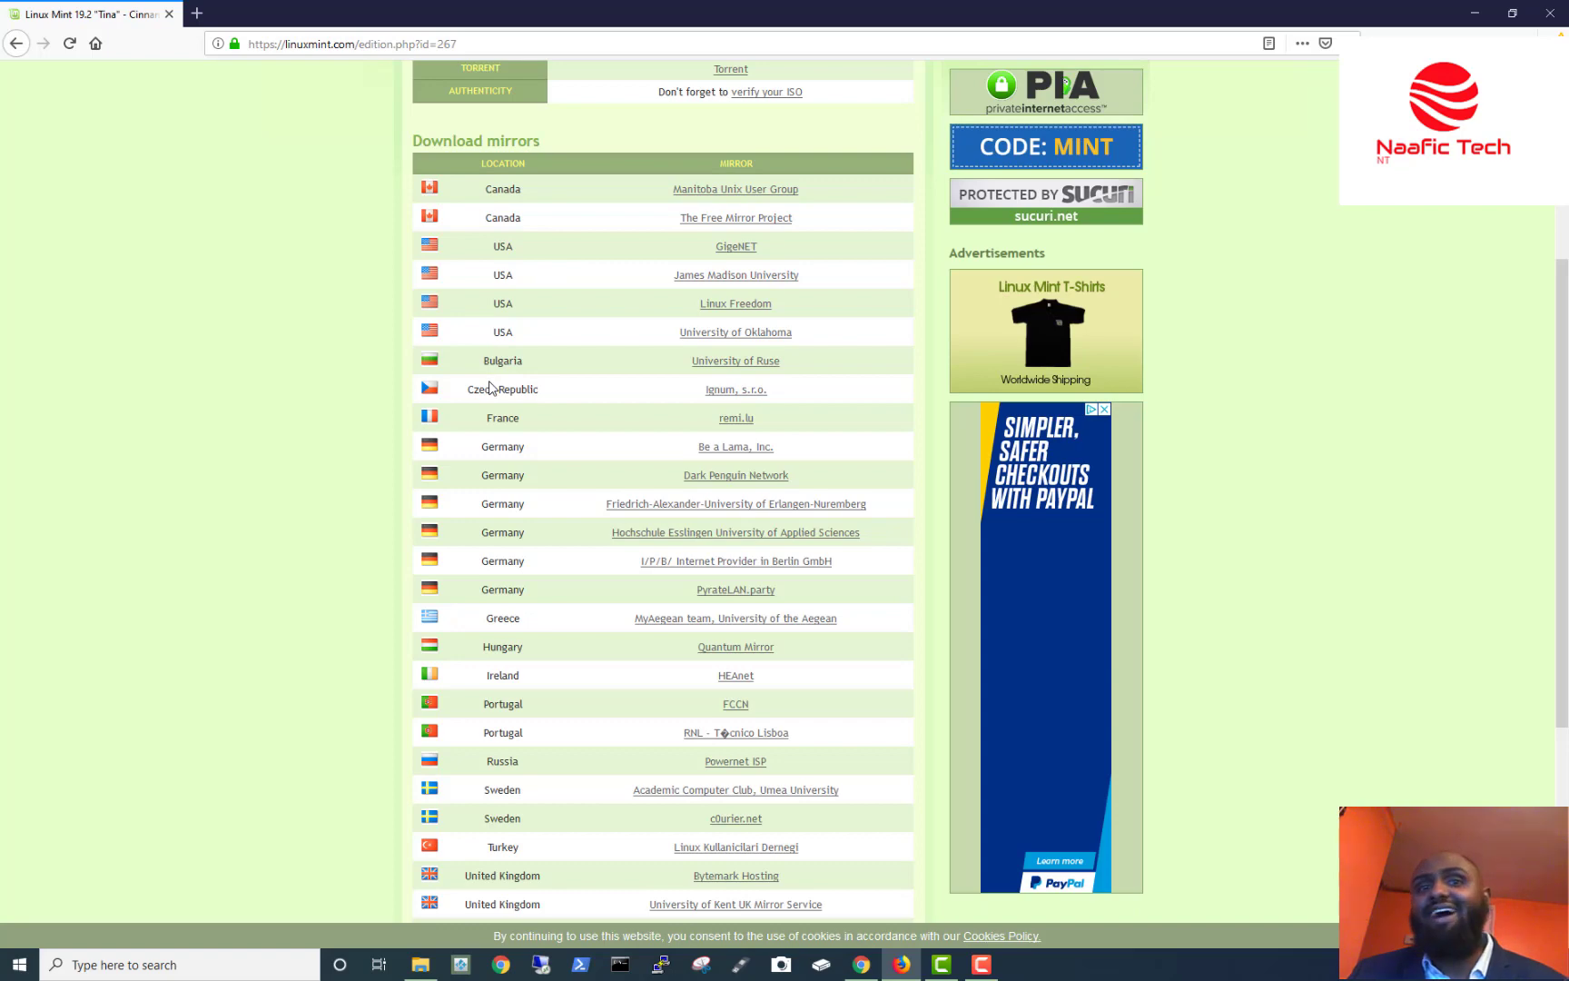
scroll(490, 454, "down", 4)
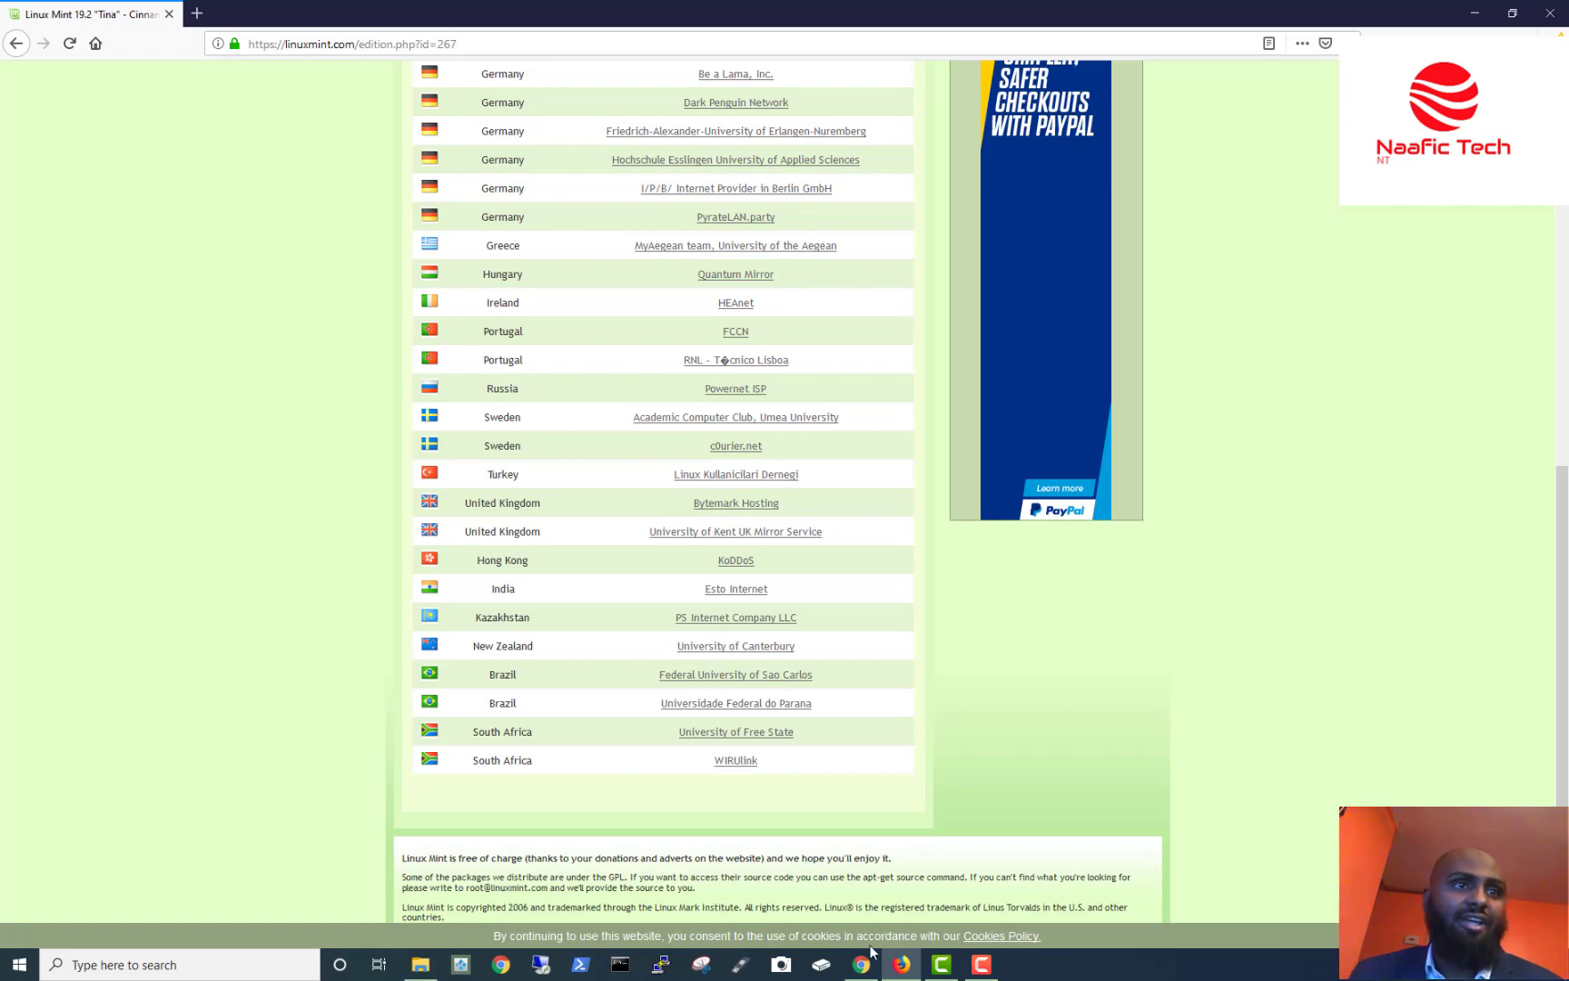
mouse_move(902, 969)
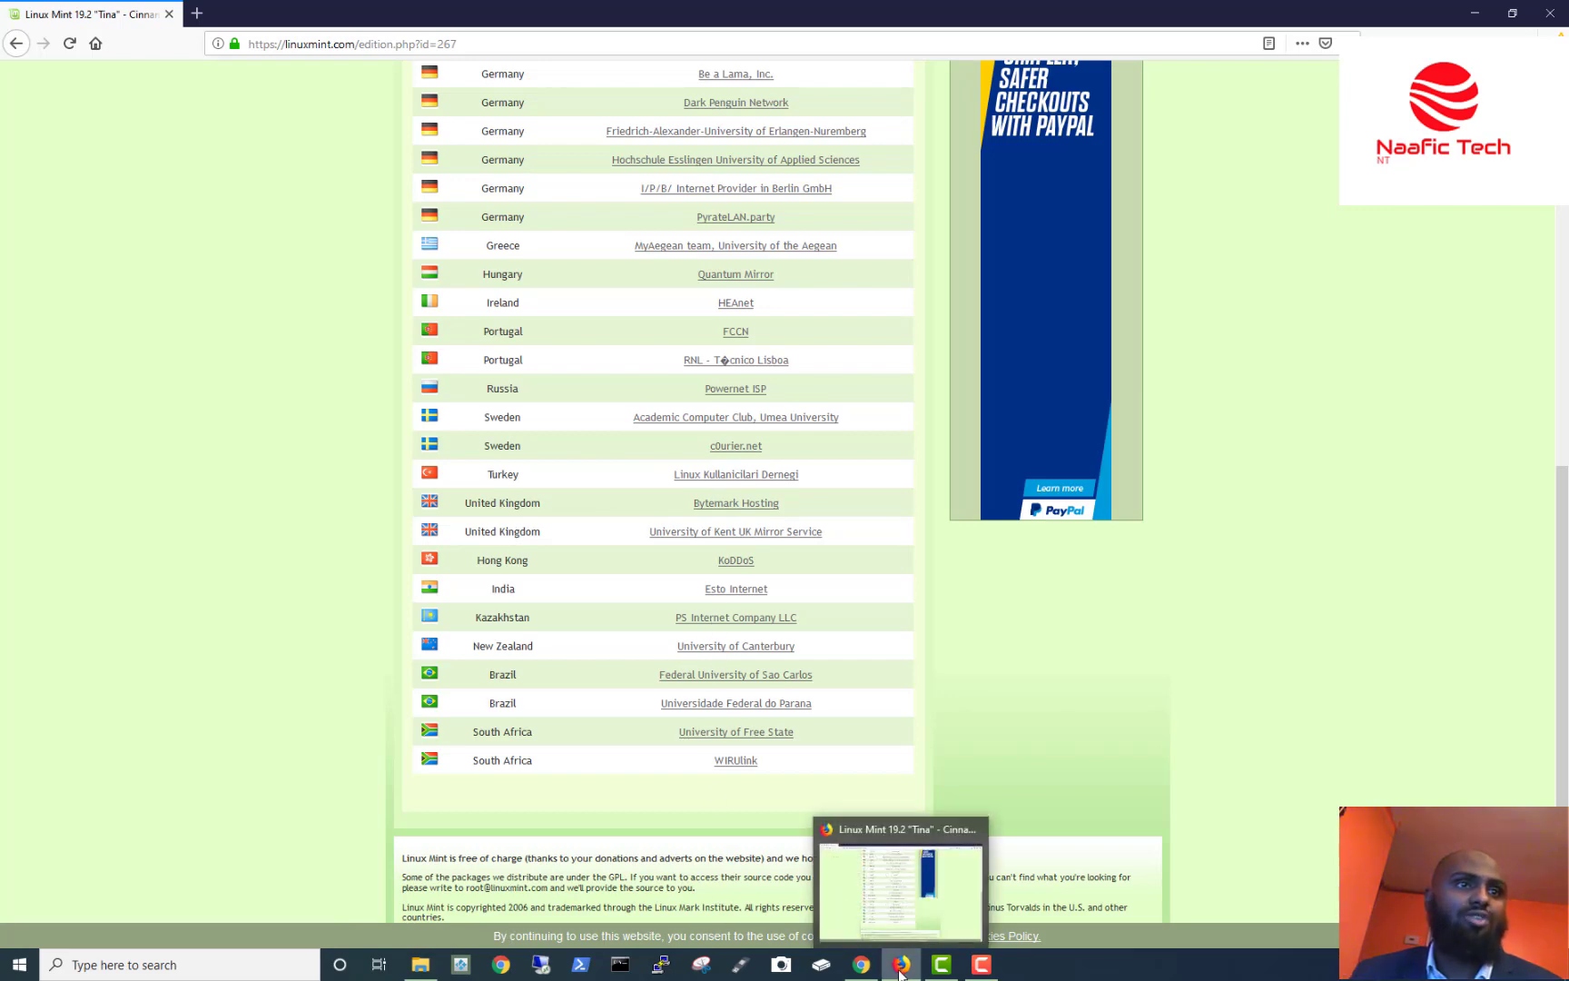
Minimize Firefox, launch VirtualBox from its desktop shortcut, and reposition the Manager window.
left_click(902, 970)
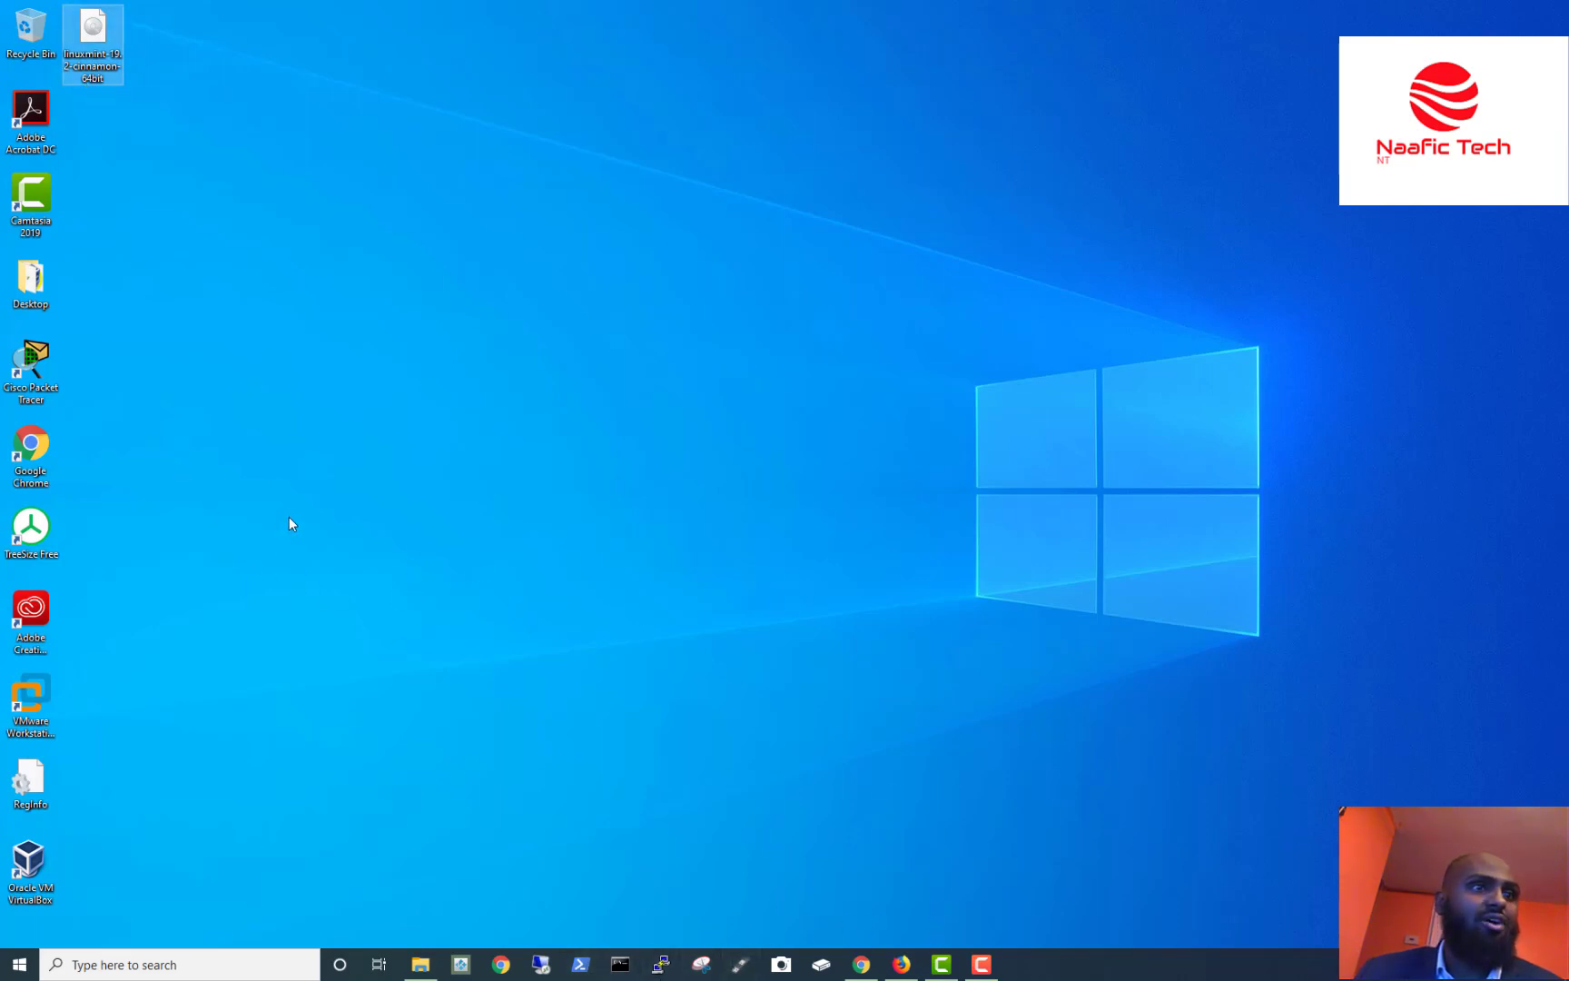
left_click(54, 862)
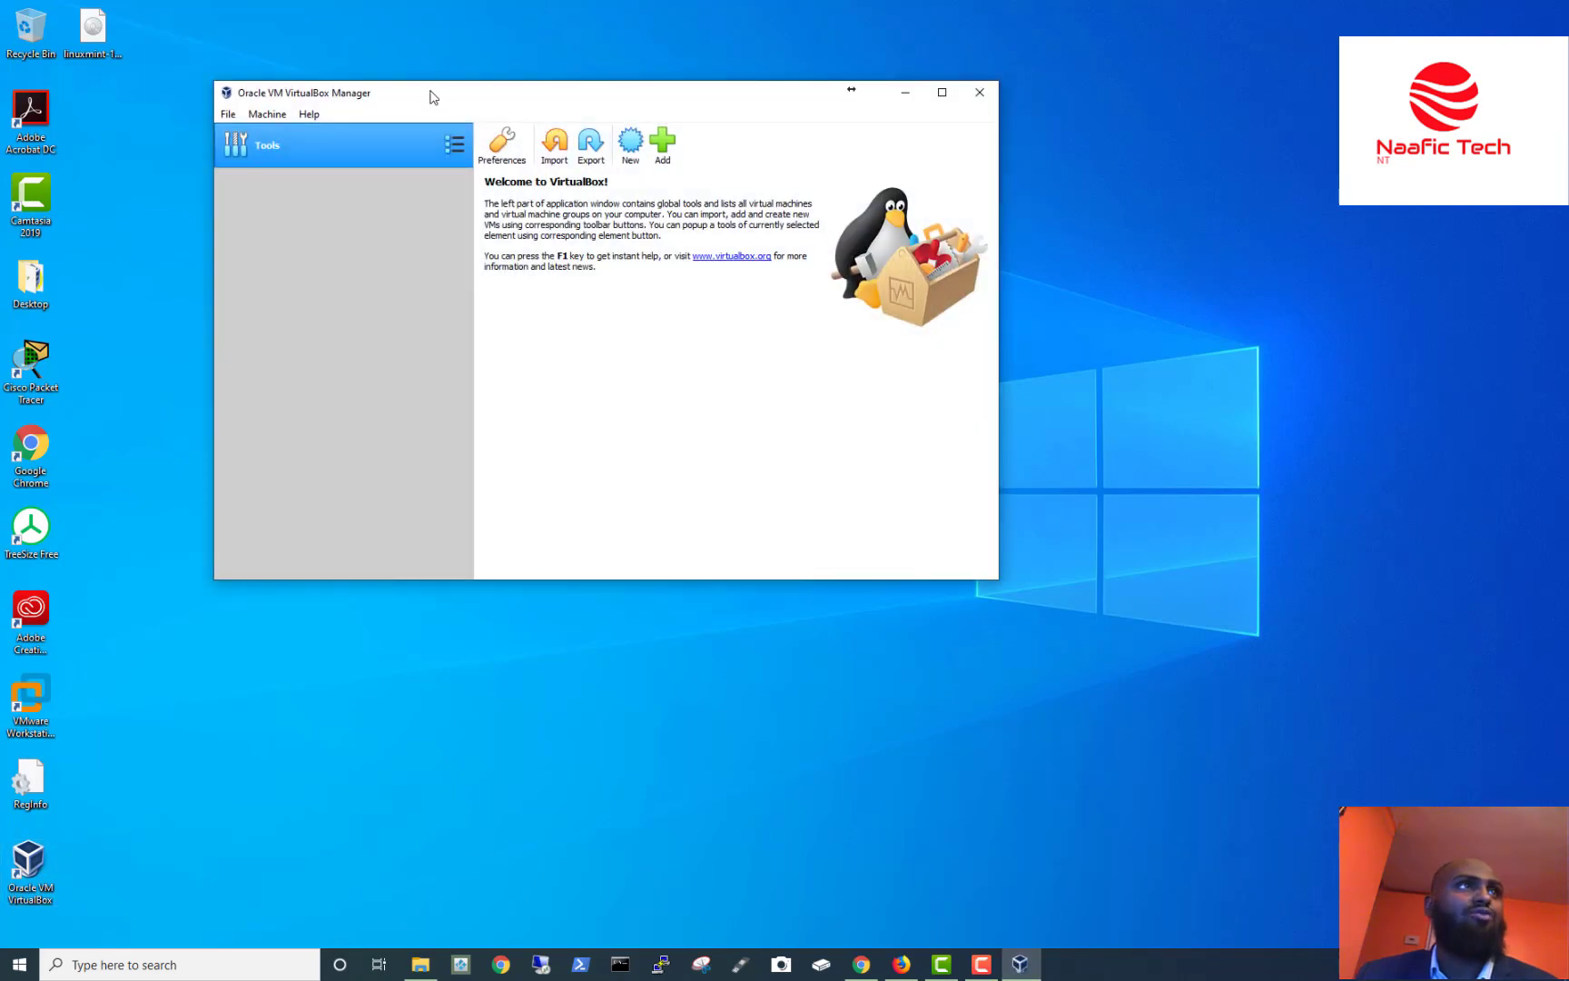
left_click_drag(433, 97, 776, 164)
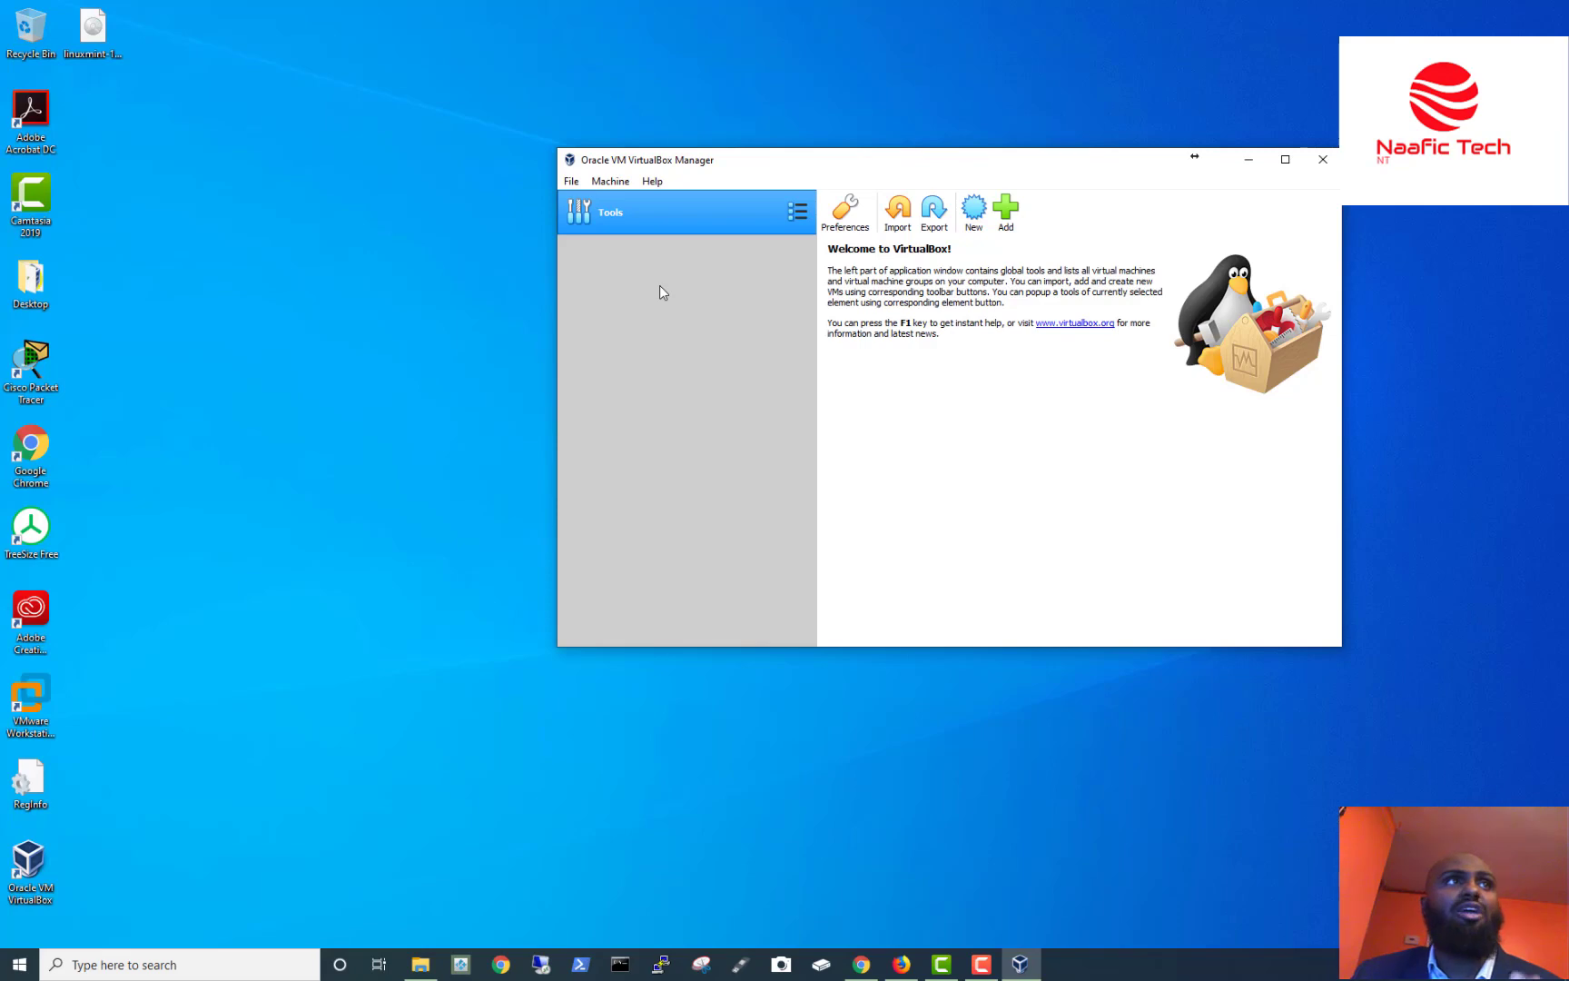
Start a new virtual machine from the Machine menu's New command.
left_click(571, 182)
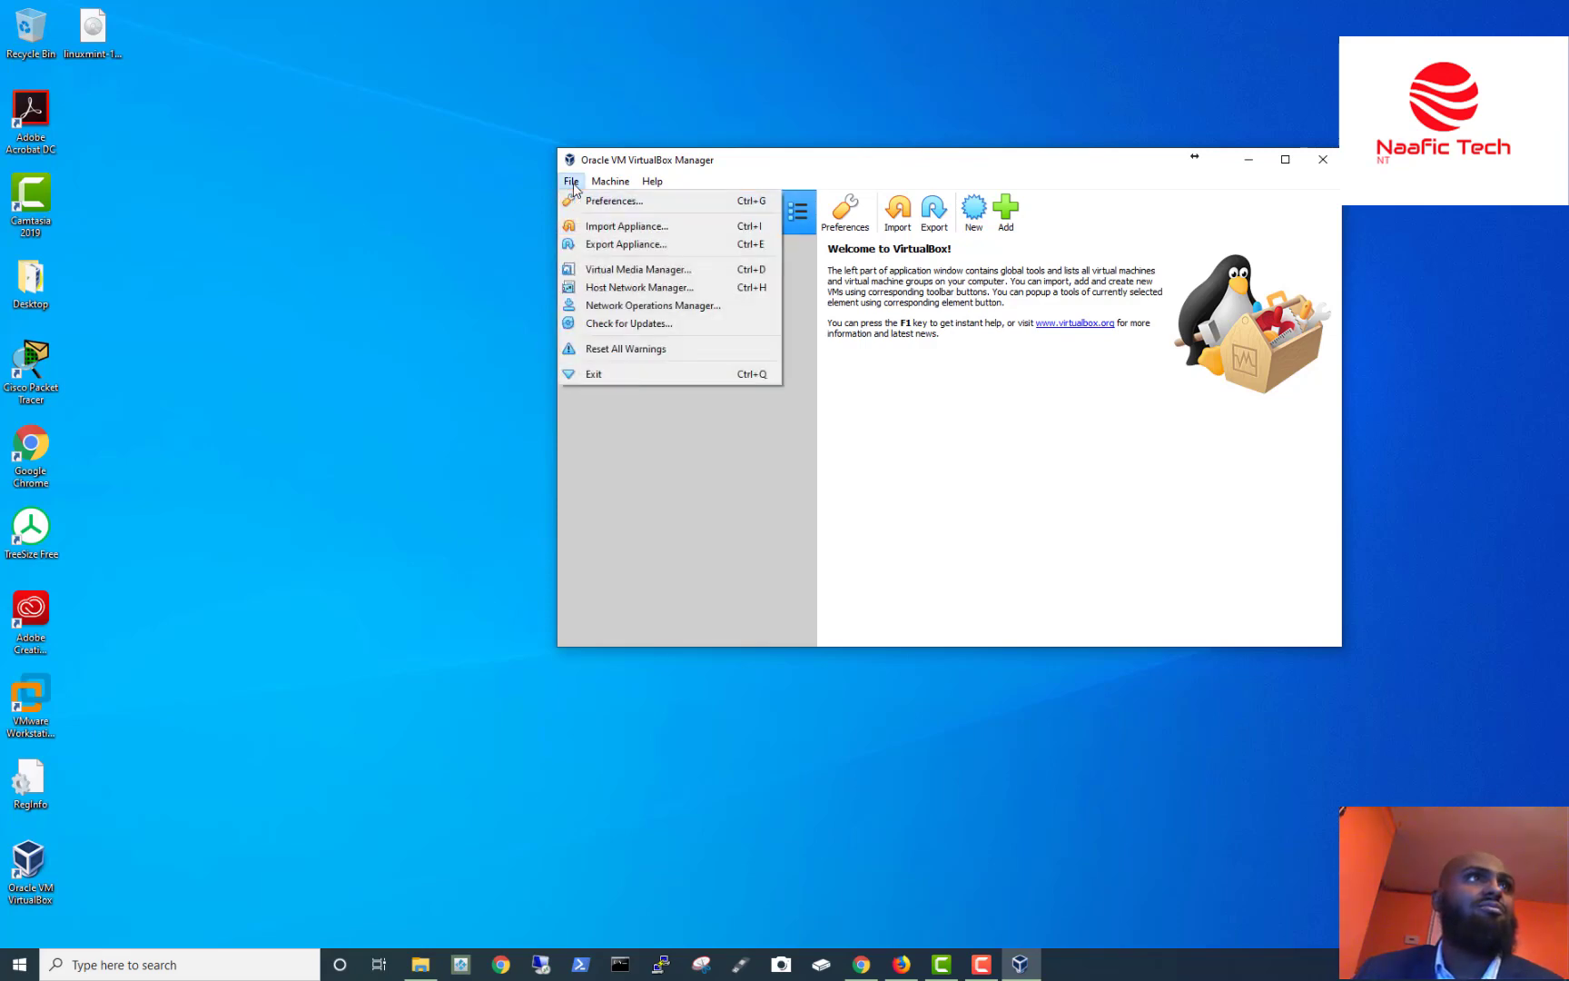
left_click(611, 182)
left_click(623, 185)
left_click(616, 182)
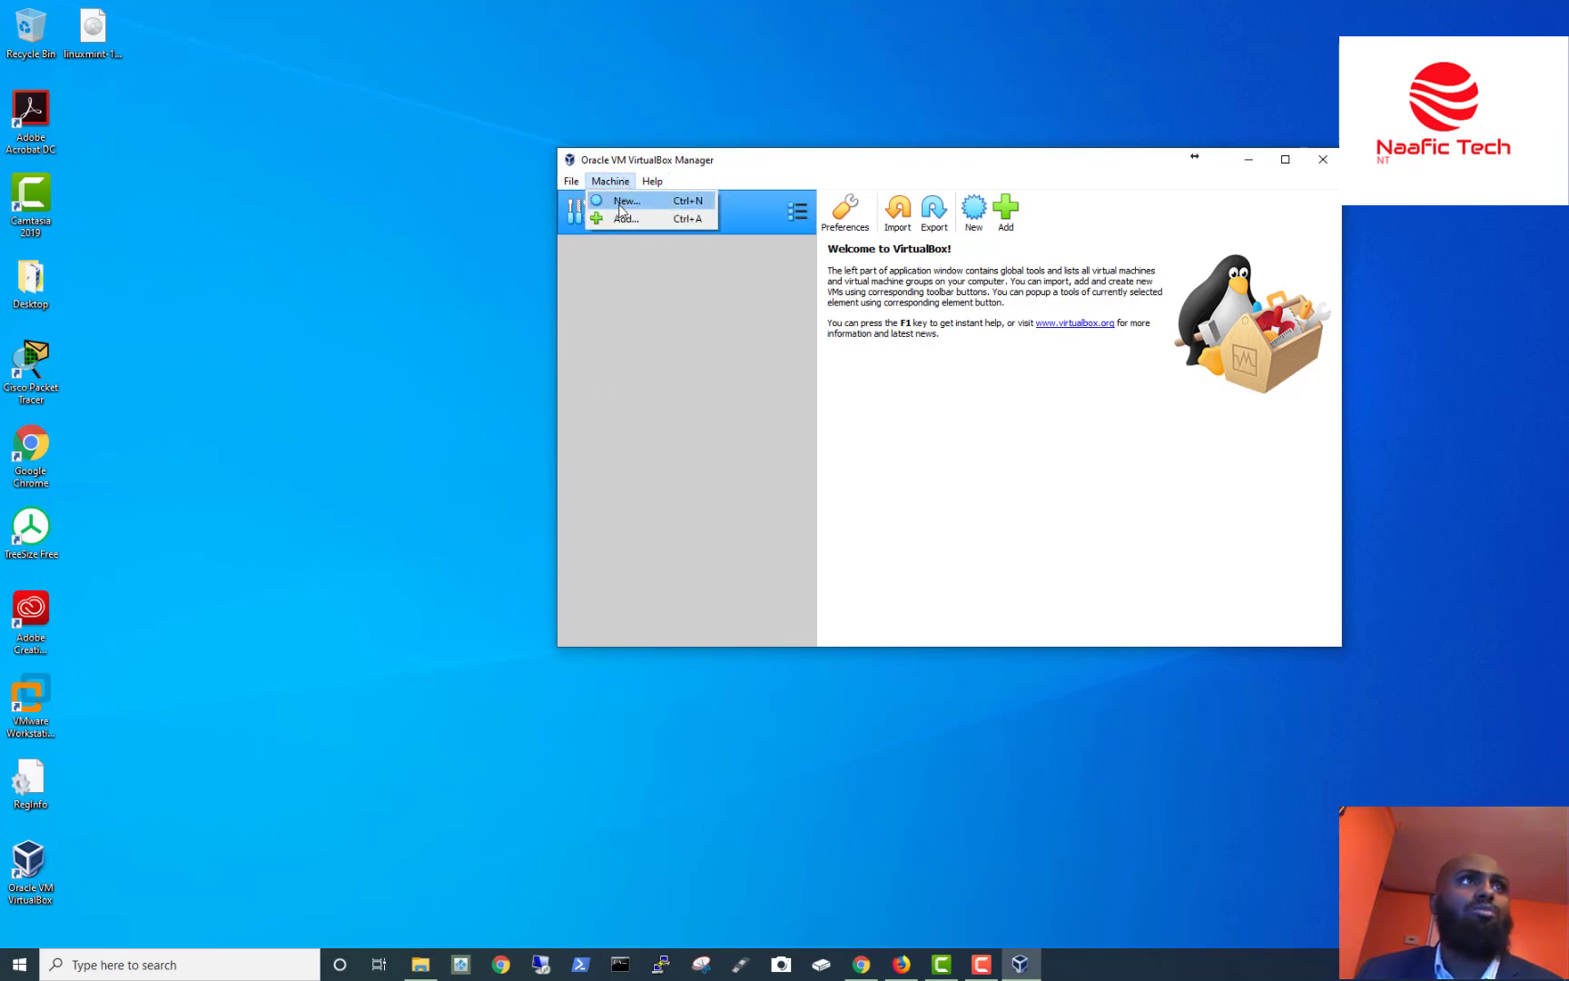
left_click(620, 202)
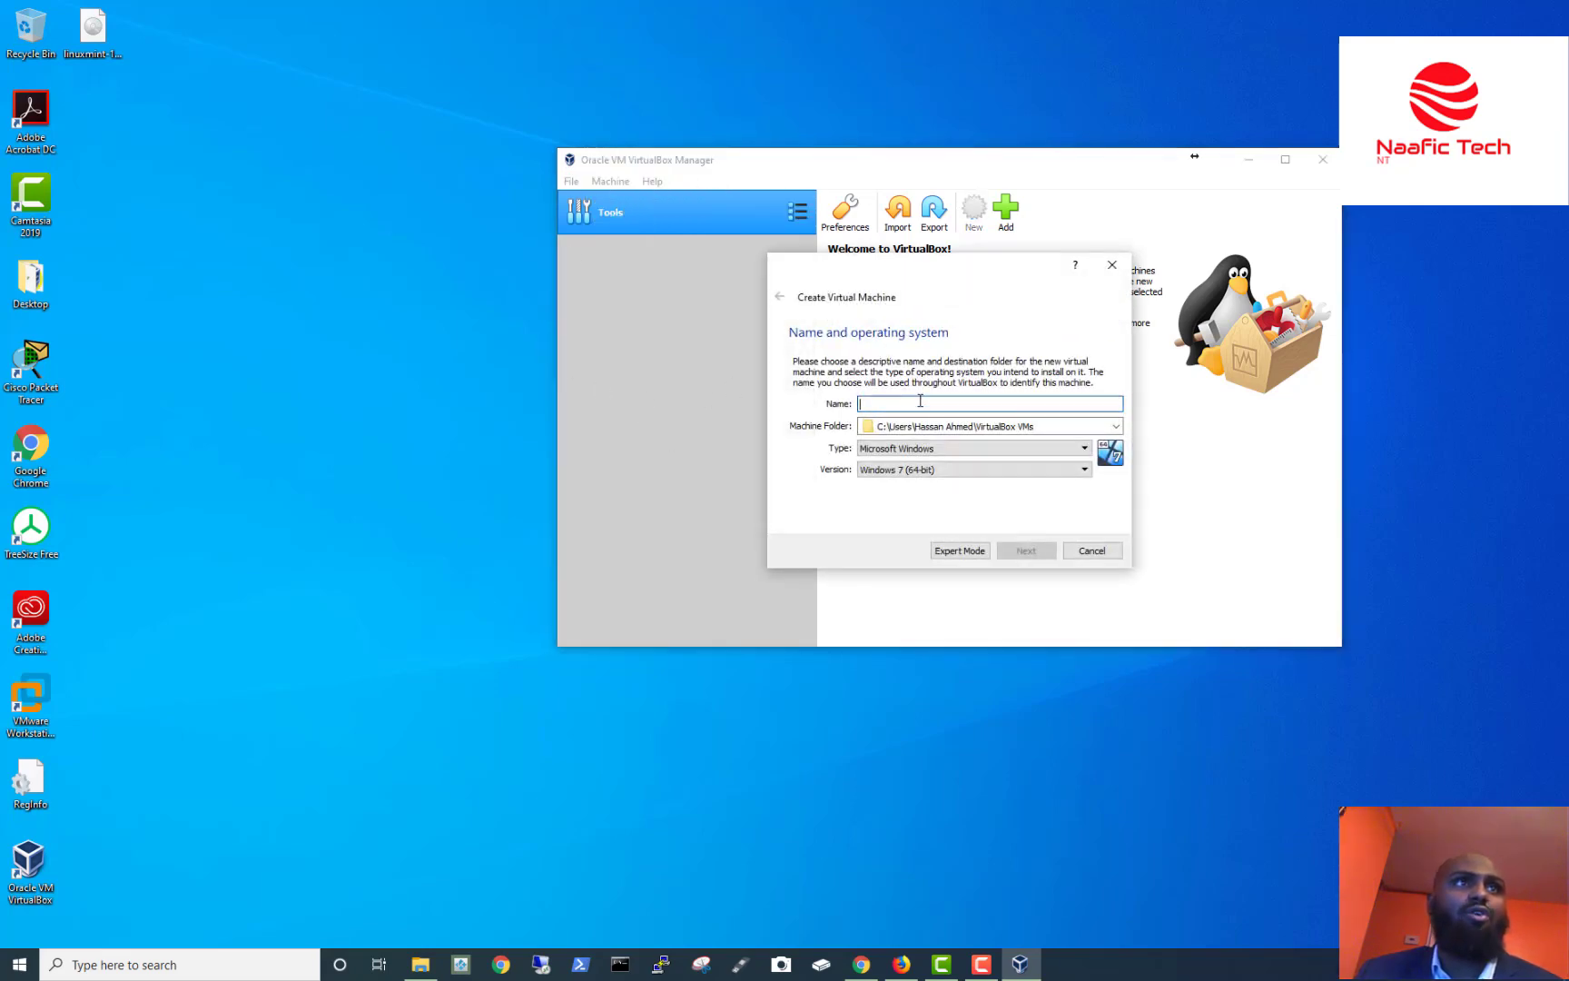
Name the machine 'Linux Mint 19' as Linux, Ubuntu (64-bit) and continue to memory size.
type("Lin")
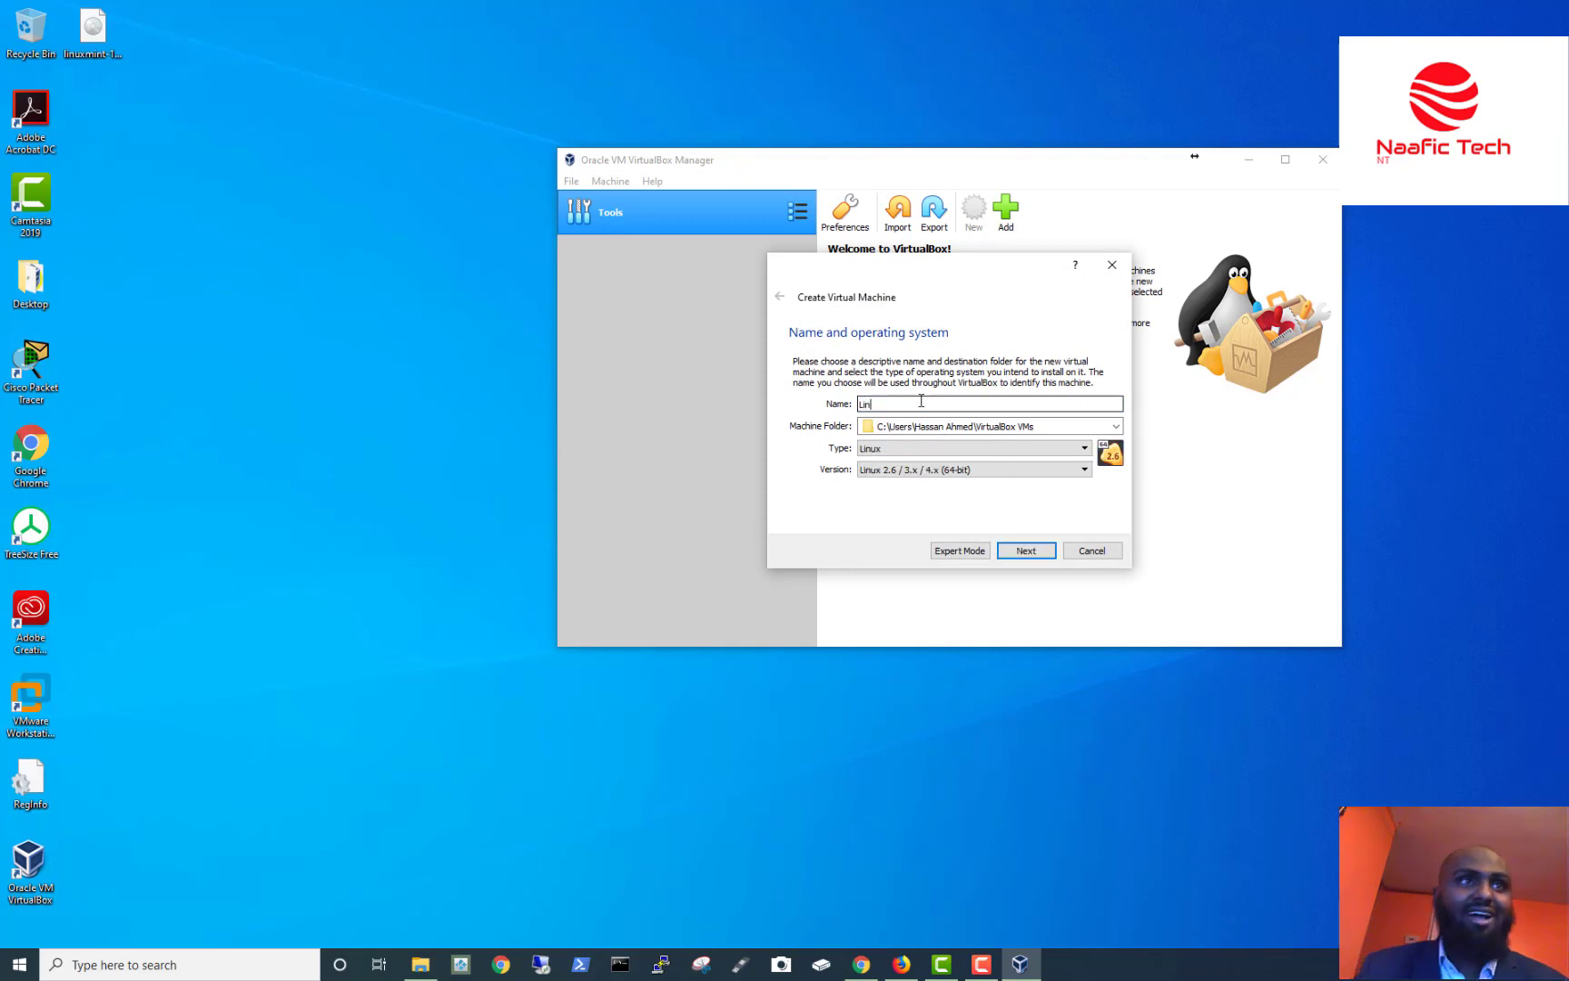
type("ux Mint 19")
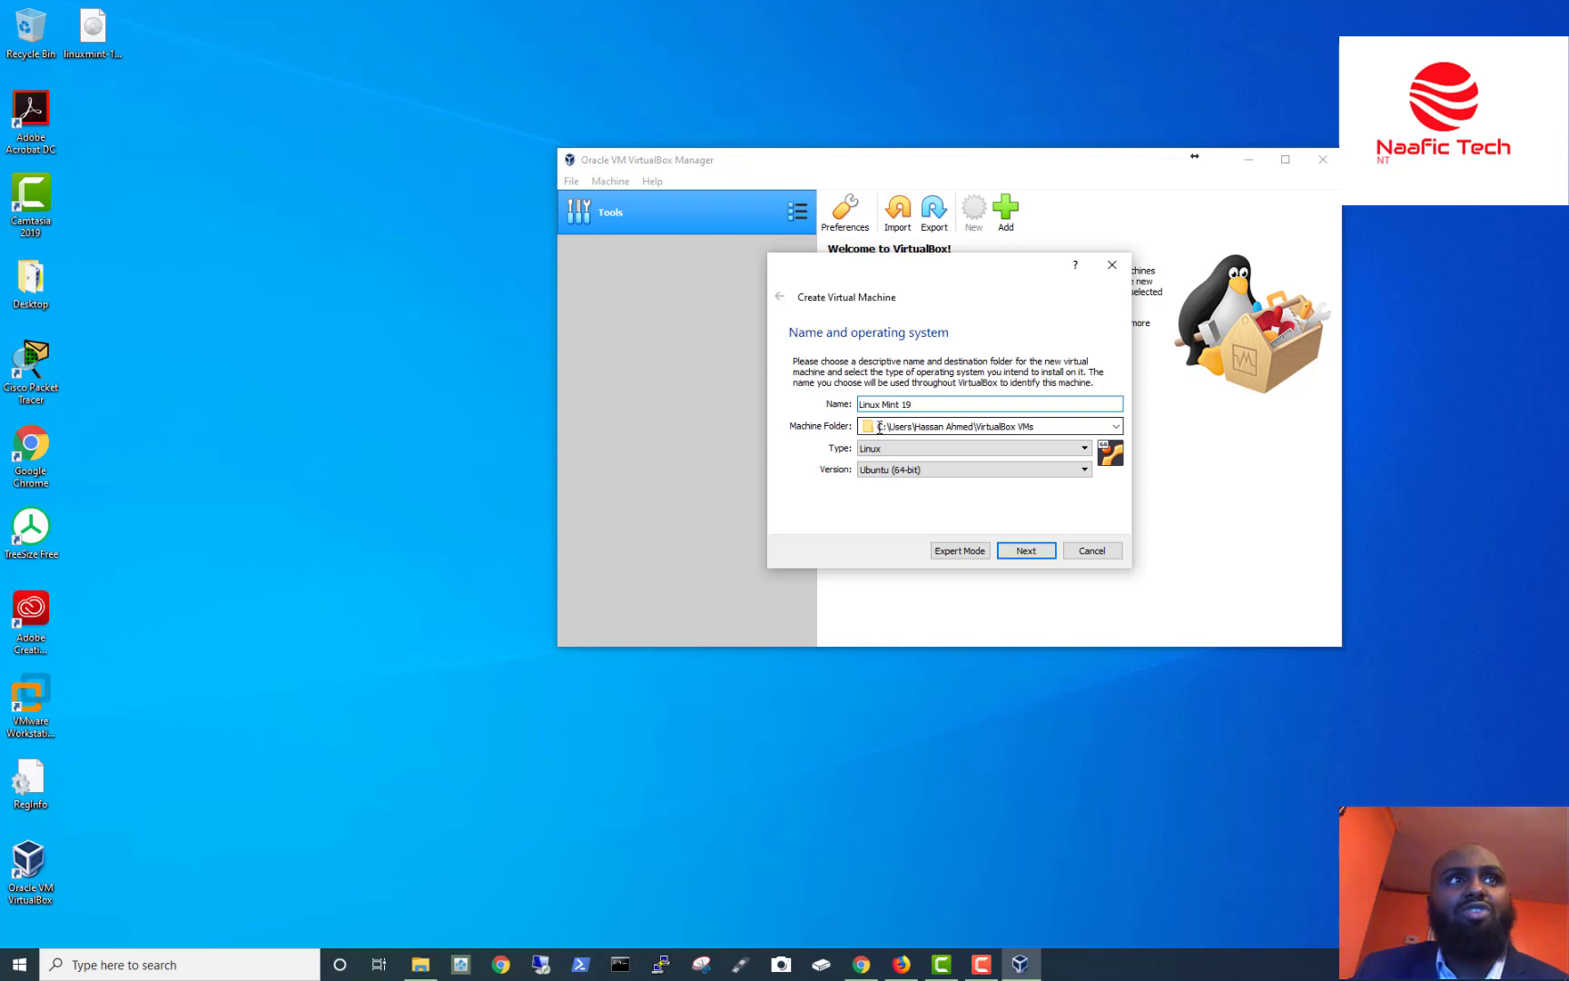
left_click_drag(879, 427, 1076, 426)
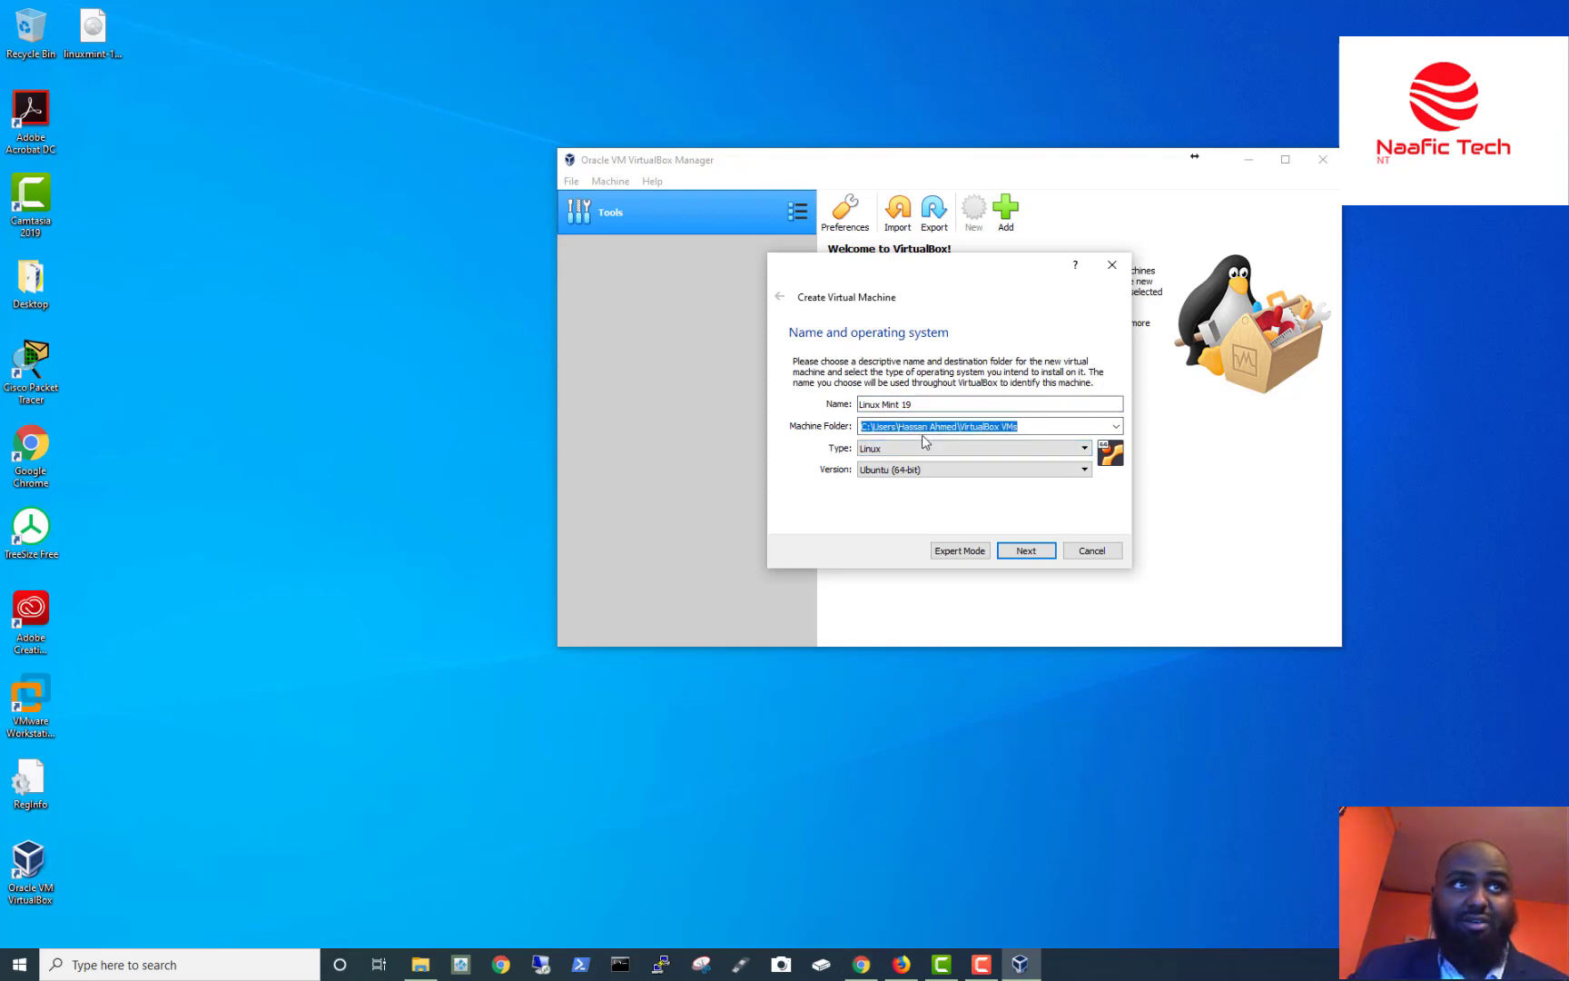
left_click(1050, 559)
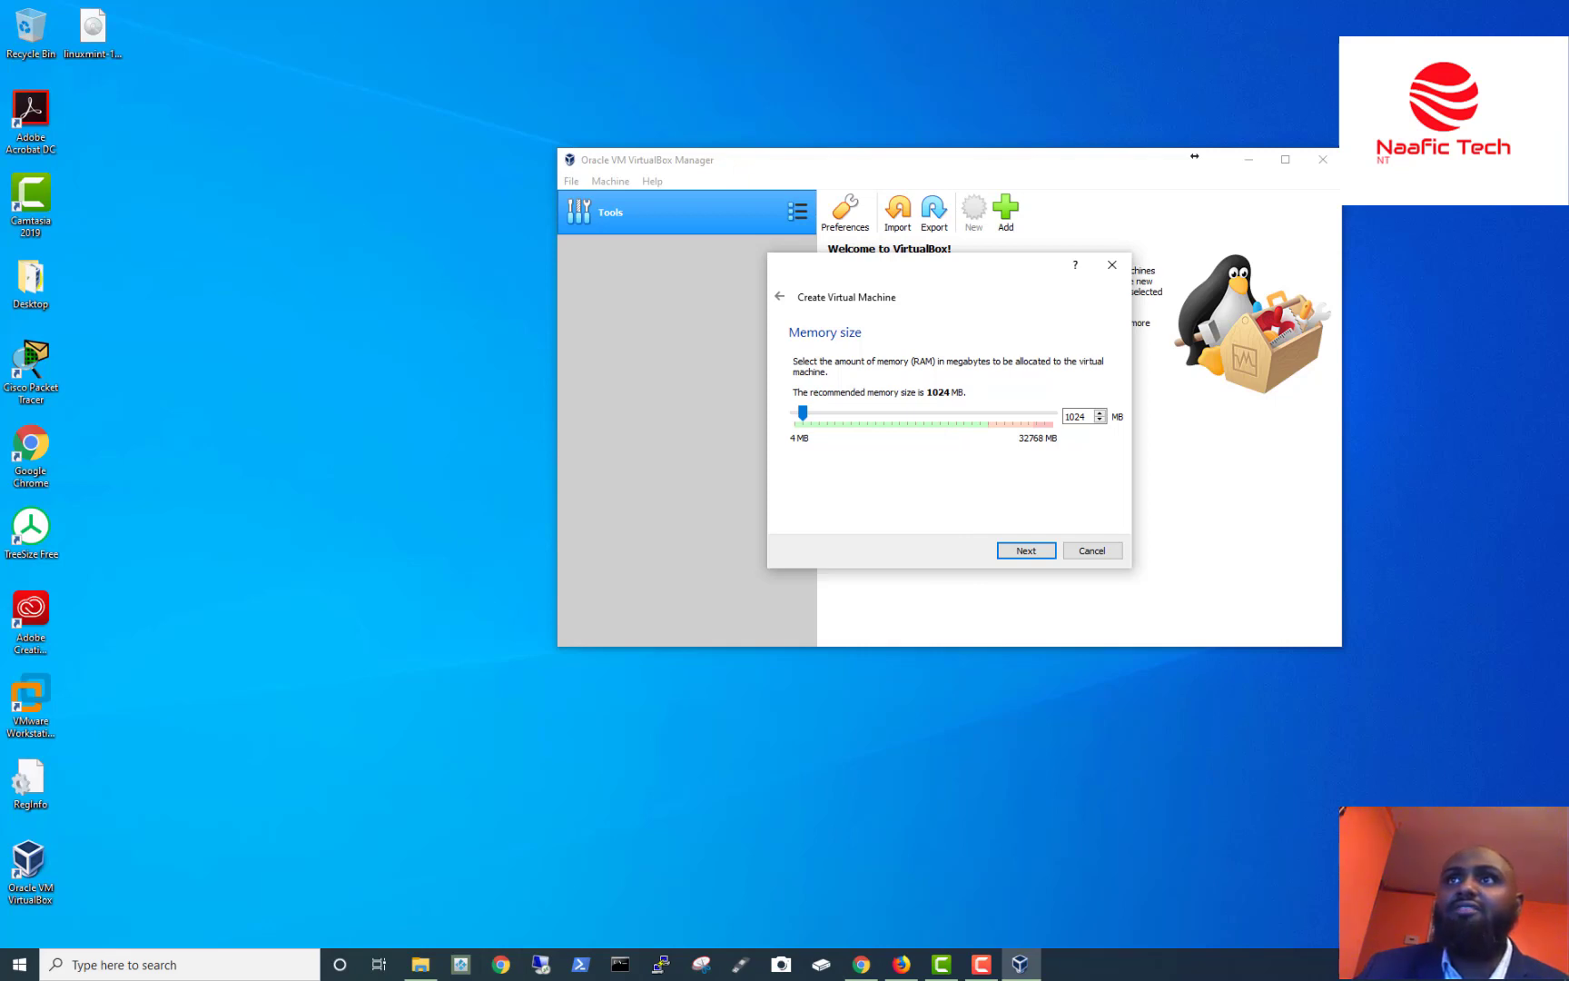
Open the host computer's System information window to check its installed memory.
key("alt+Tab")
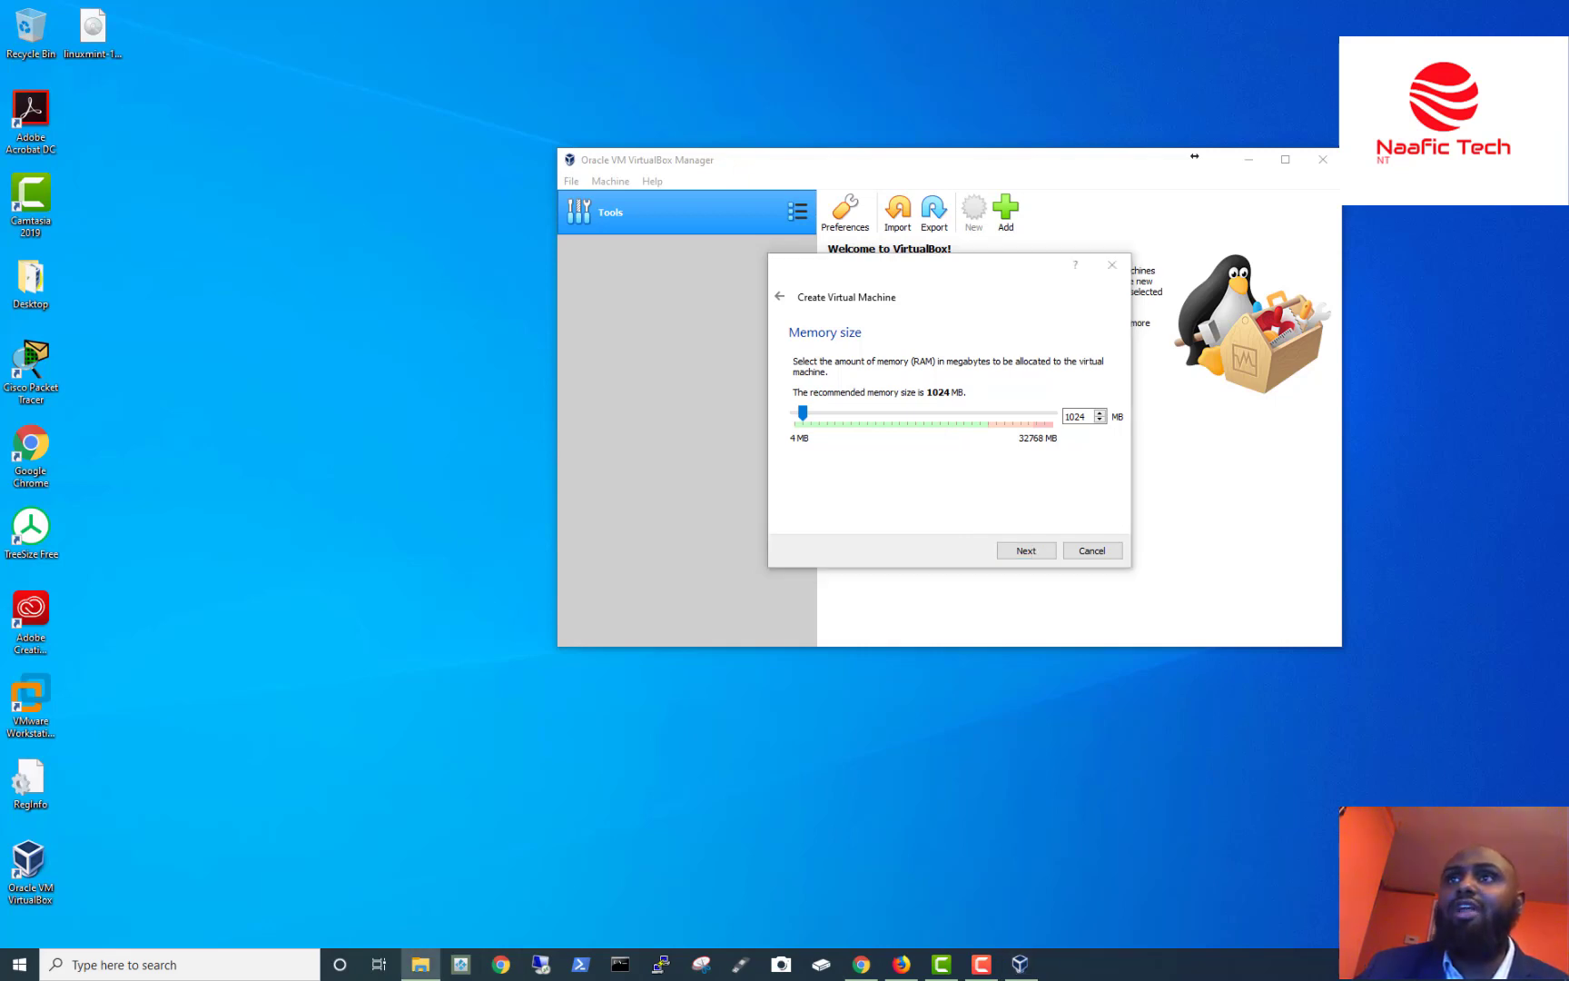
key("super+Pause")
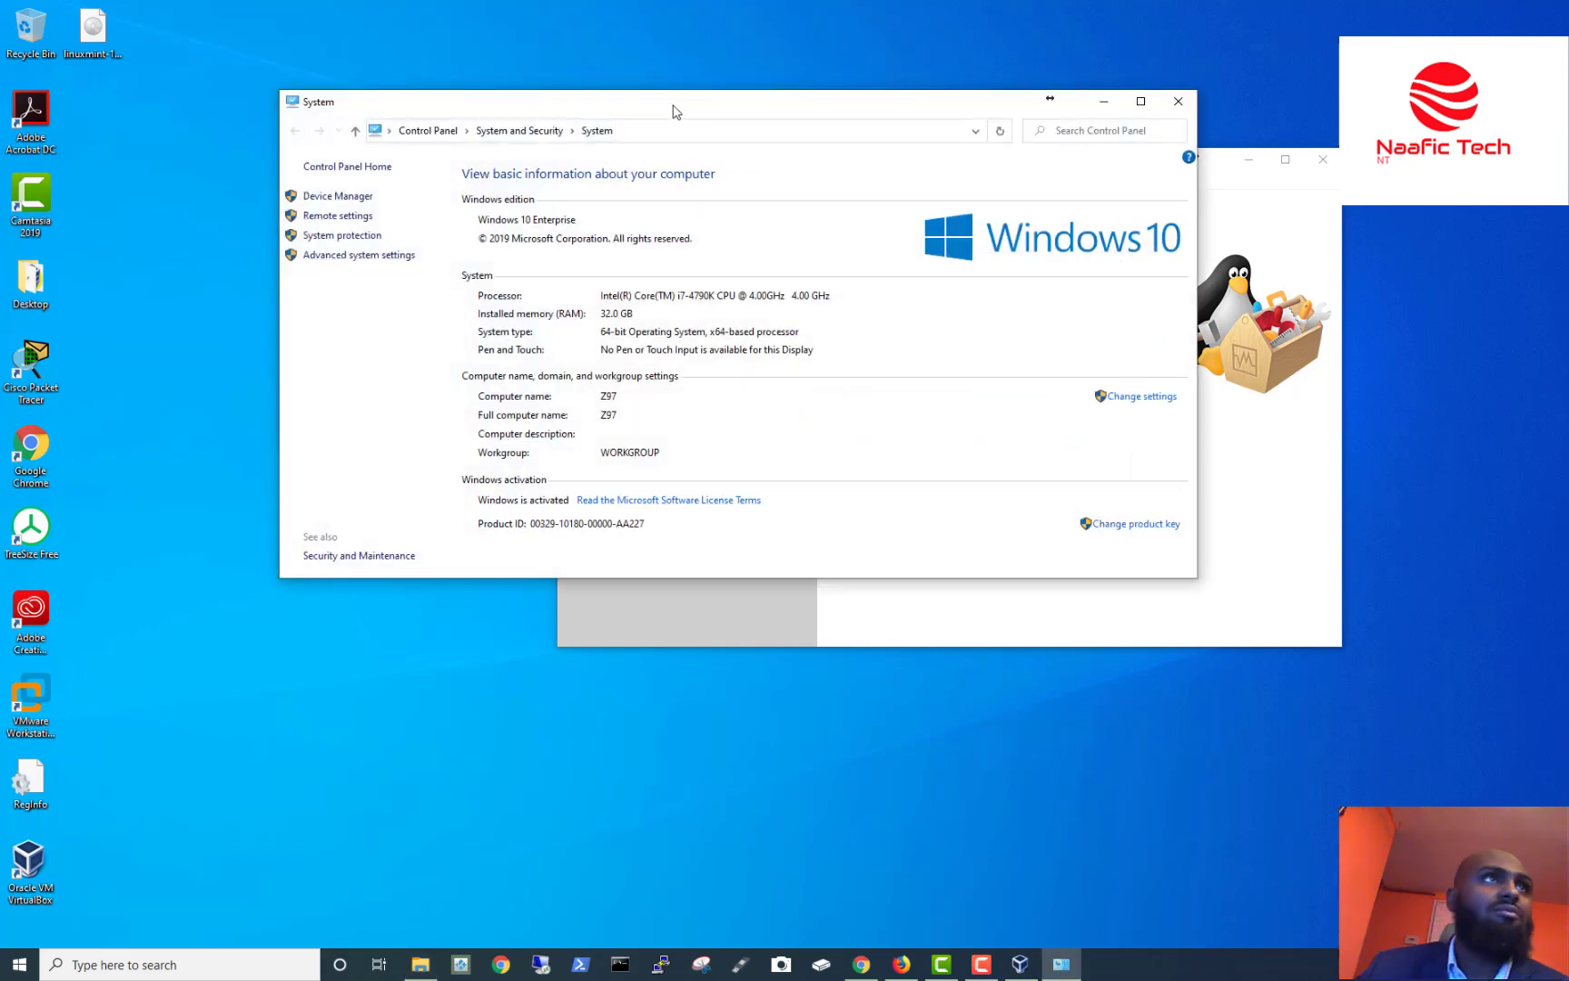
left_click_drag(675, 111, 1008, 517)
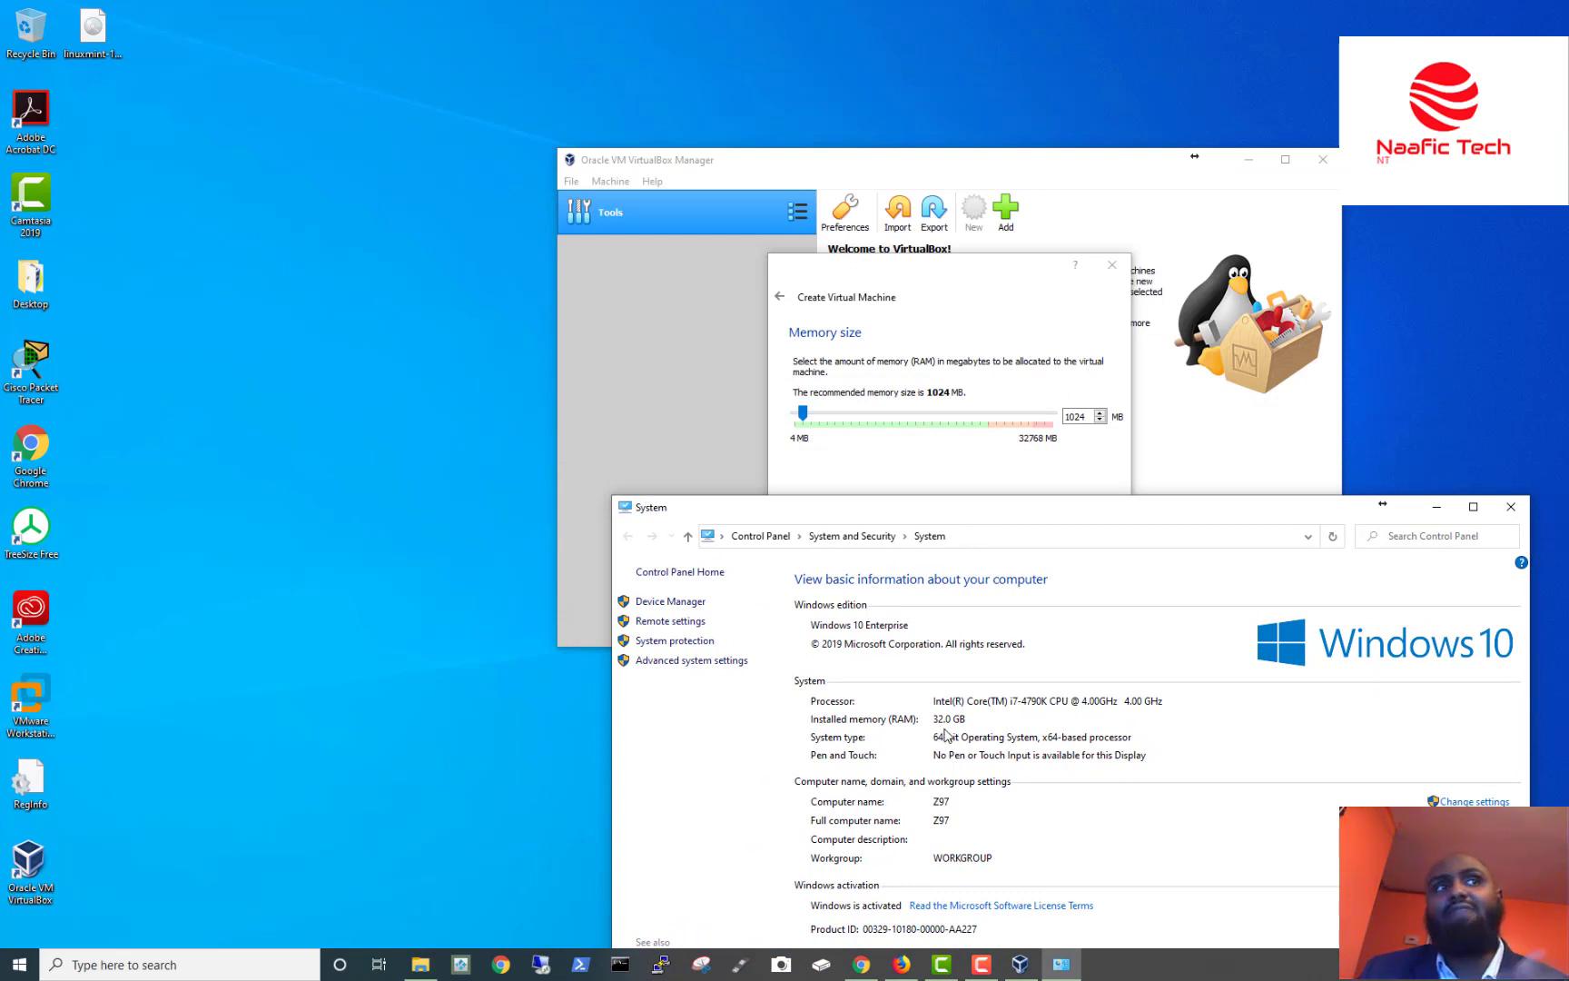
Set the VM's memory to 4096 MB and continue to the Hard disk step.
left_click(806, 415)
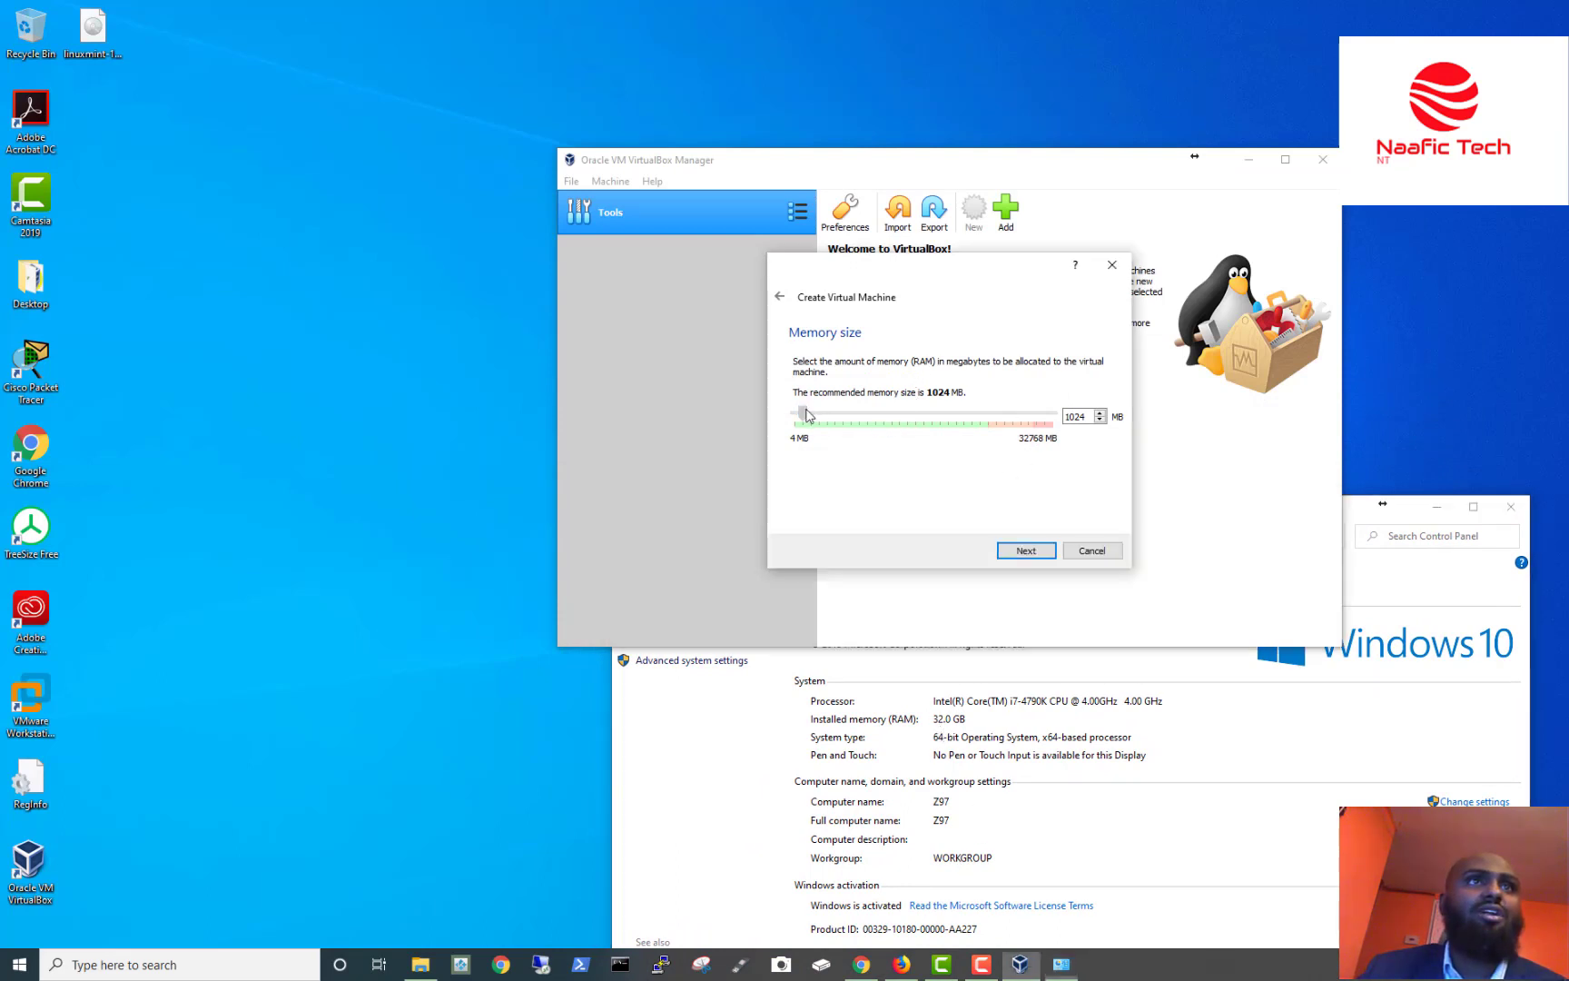
left_click_drag(807, 415, 833, 417)
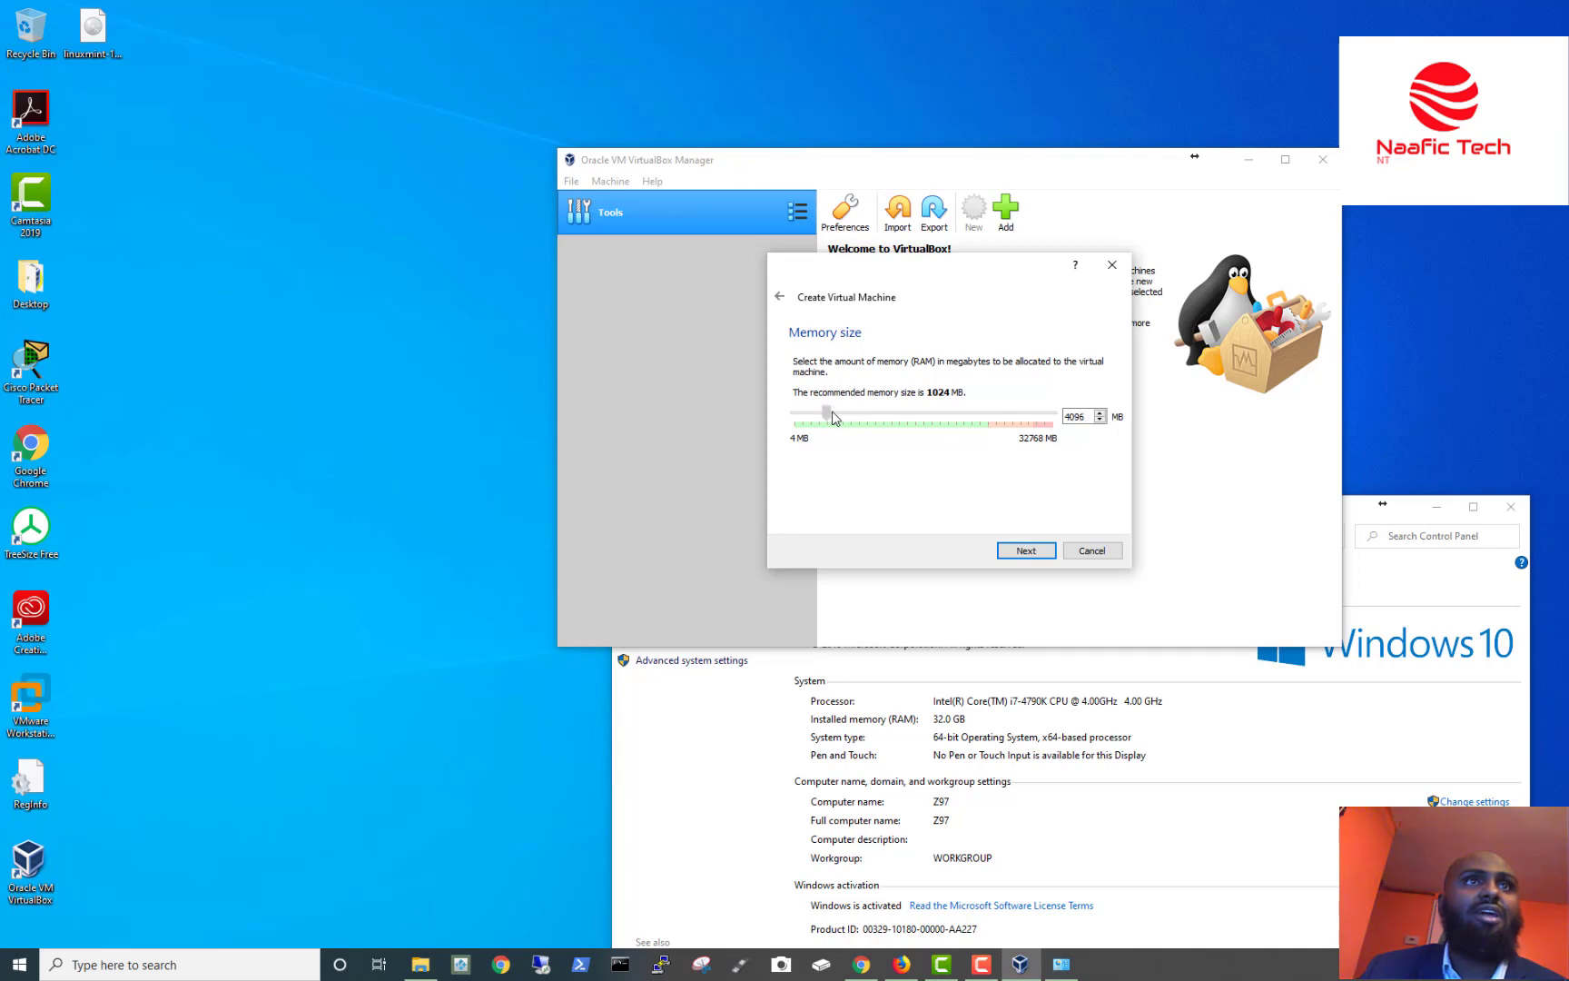
left_click(1046, 557)
left_click(1510, 507)
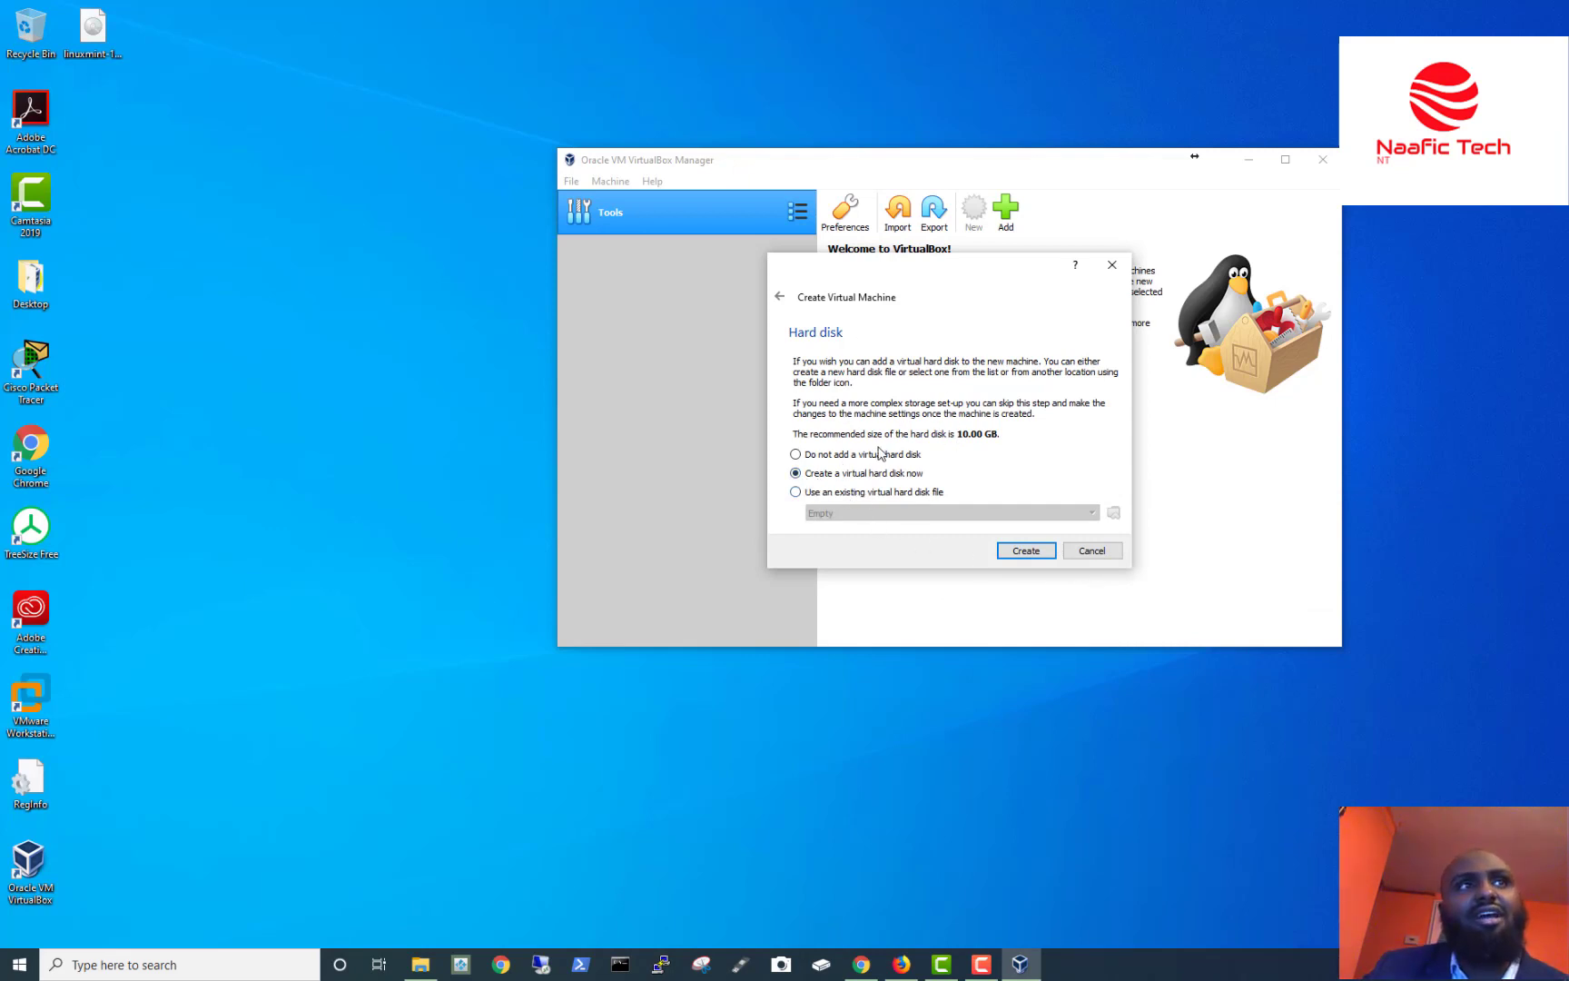
Choose to create a new virtual hard disk now at the recommended 10.00 GB.
left_click_drag(793, 435, 1006, 435)
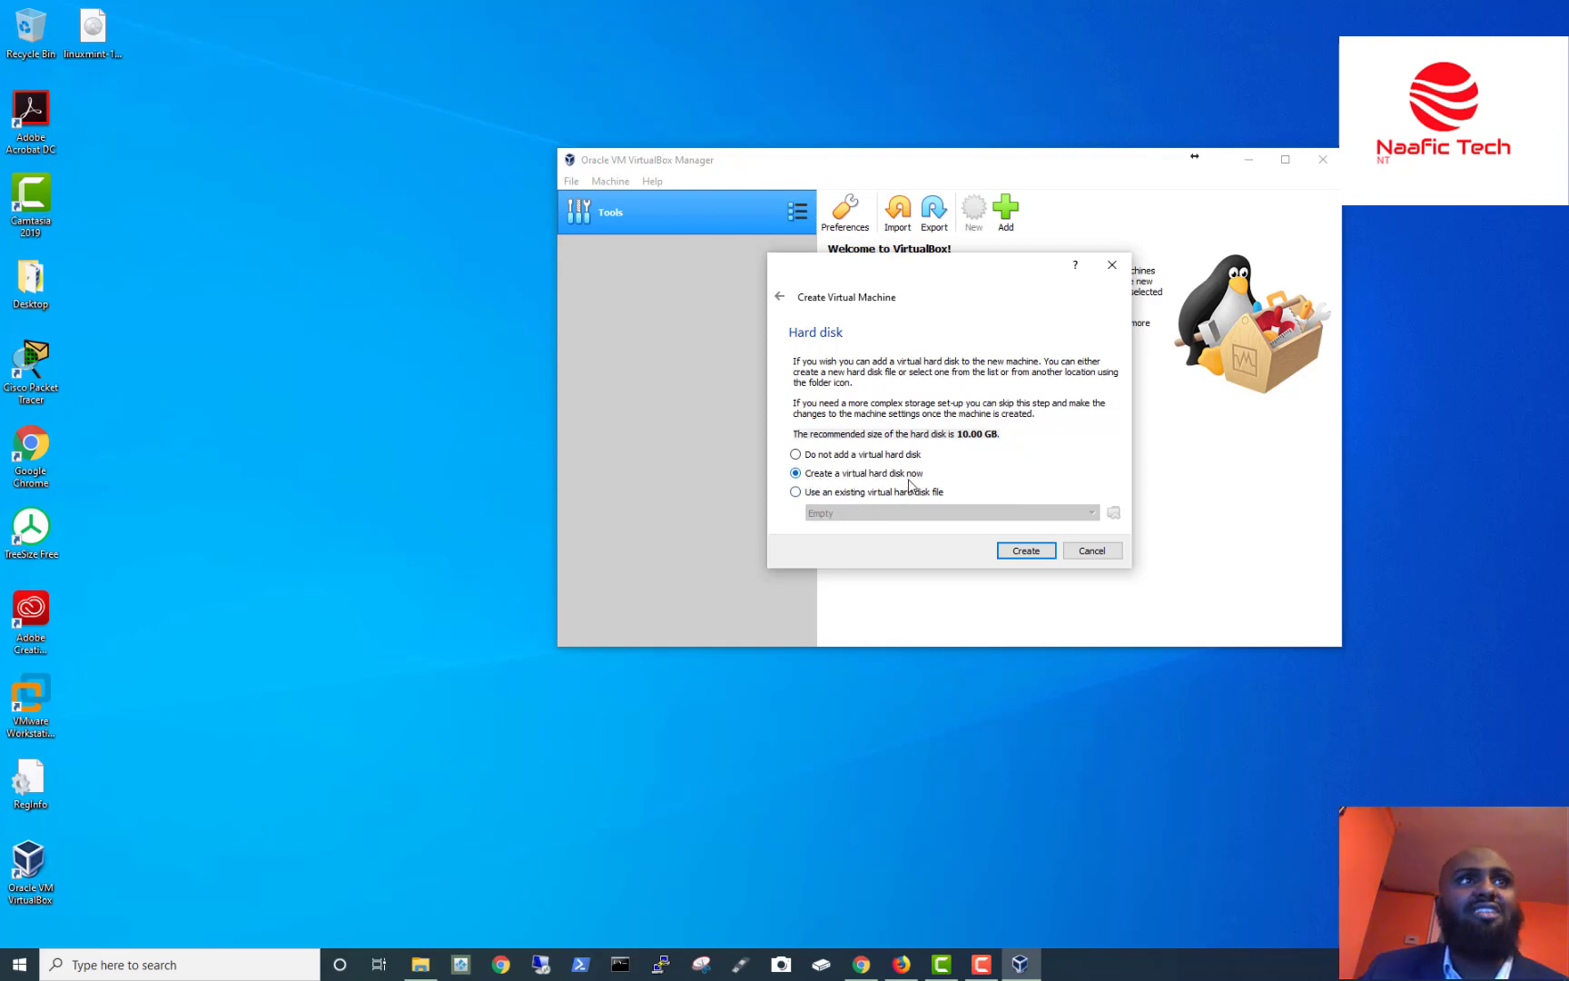
left_click(1027, 552)
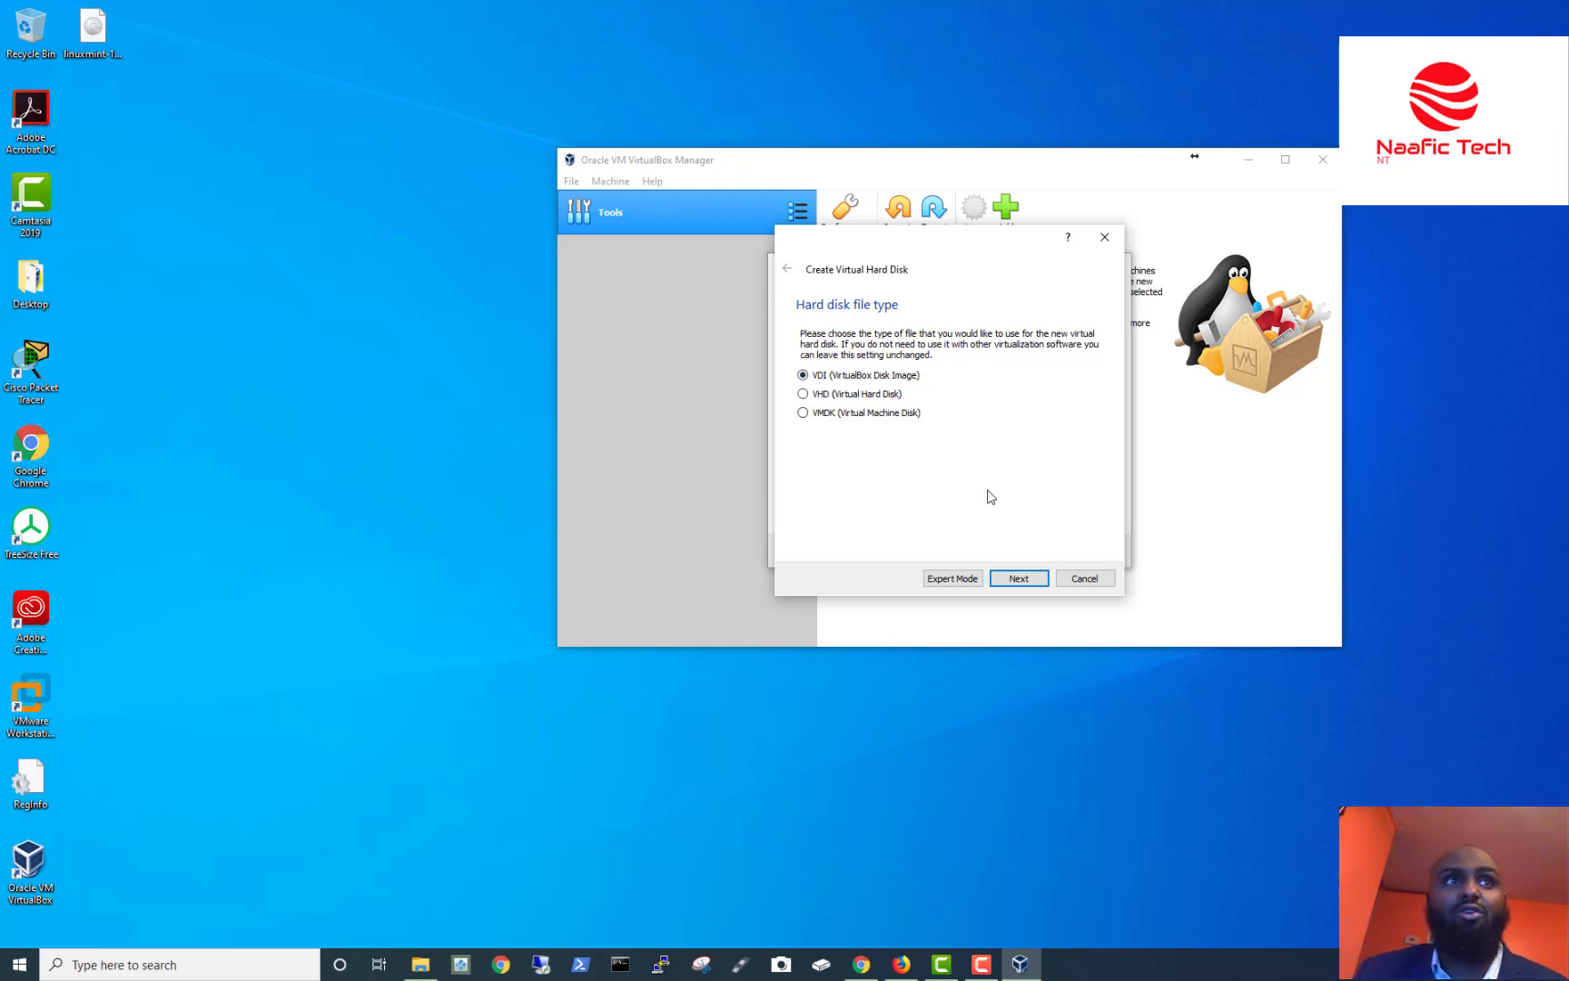
Create a dynamically allocated 10.00 GB VDI disk, completing the Linux Mint 19 machine.
left_click(1021, 586)
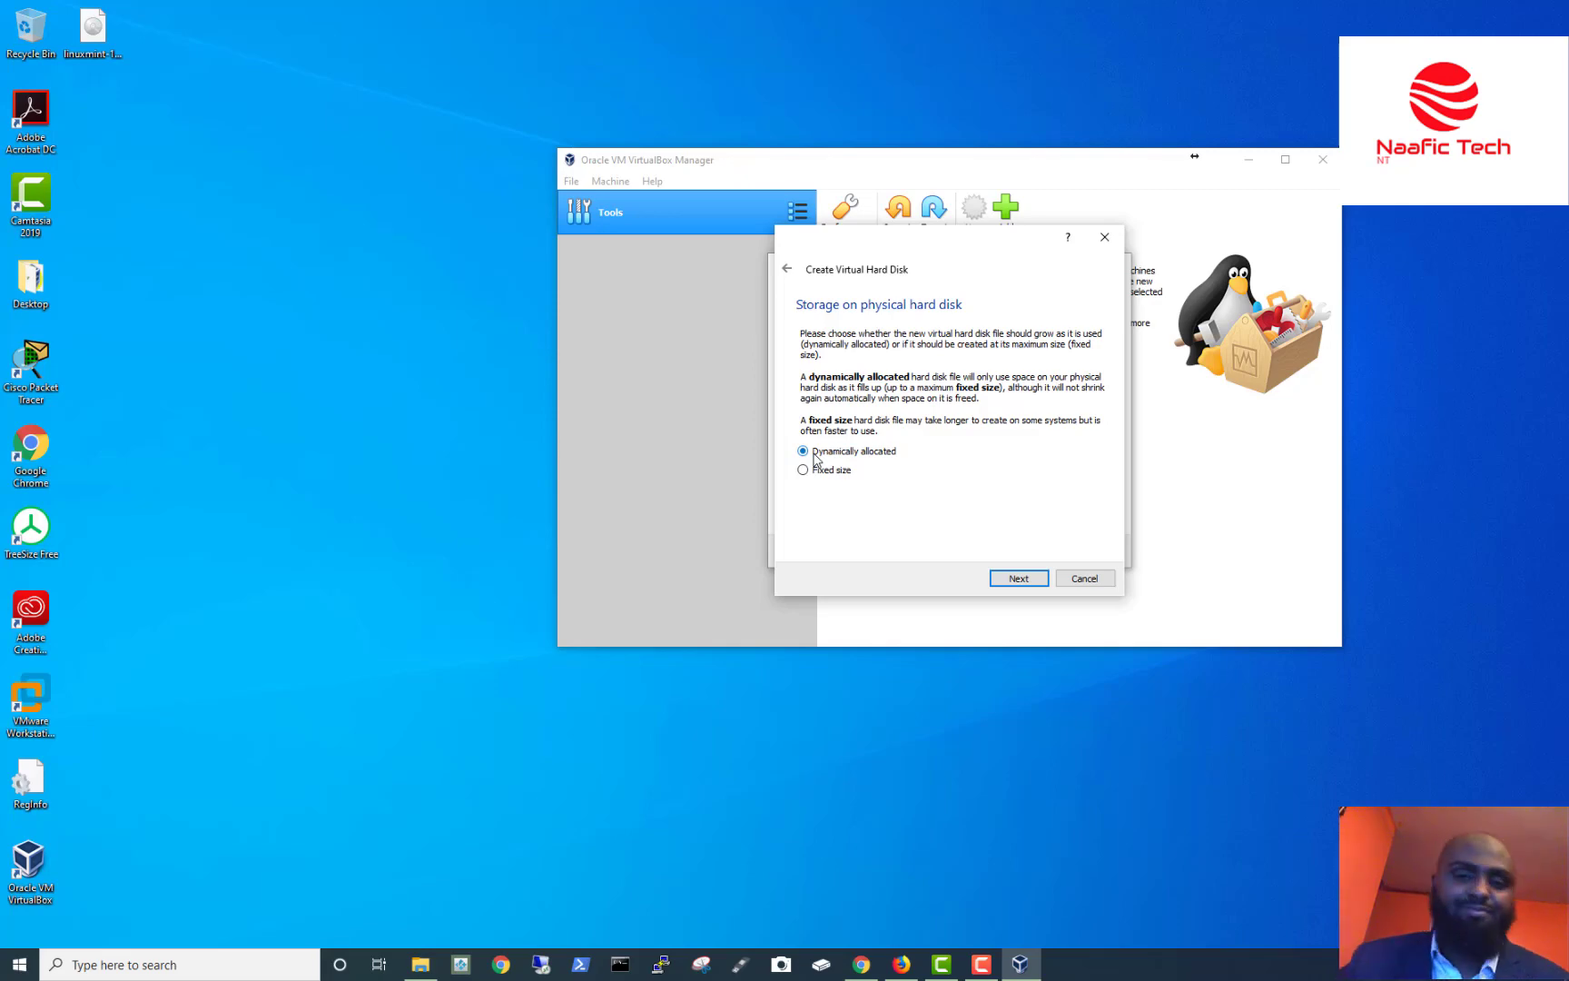
left_click(1022, 579)
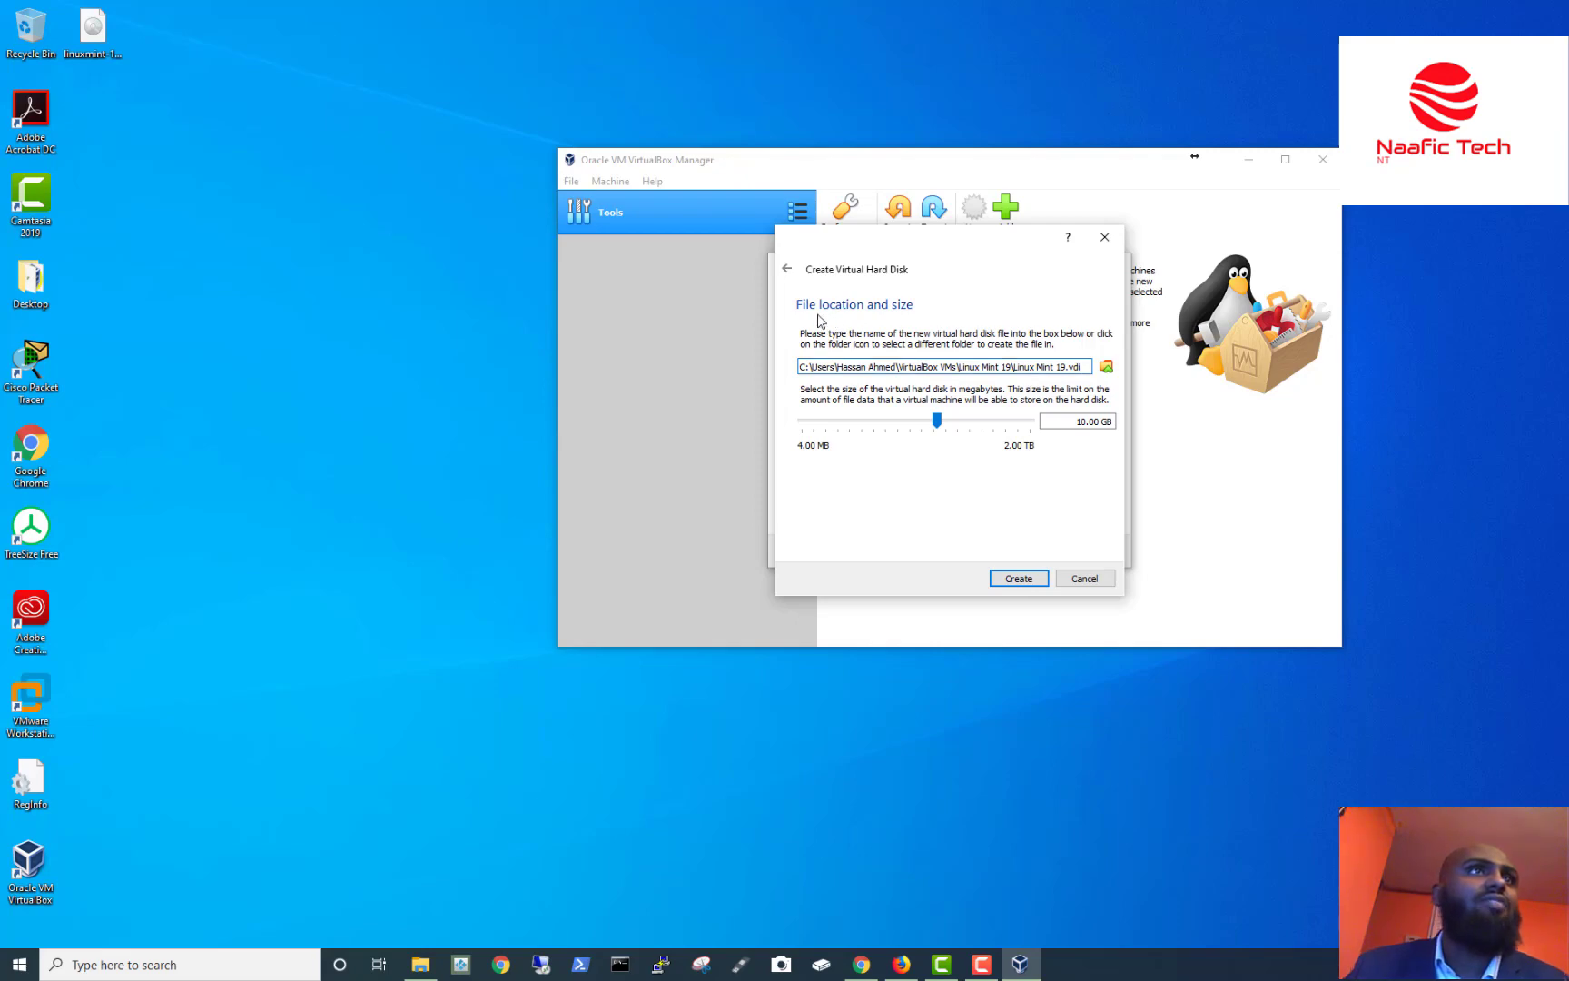
left_click(1019, 579)
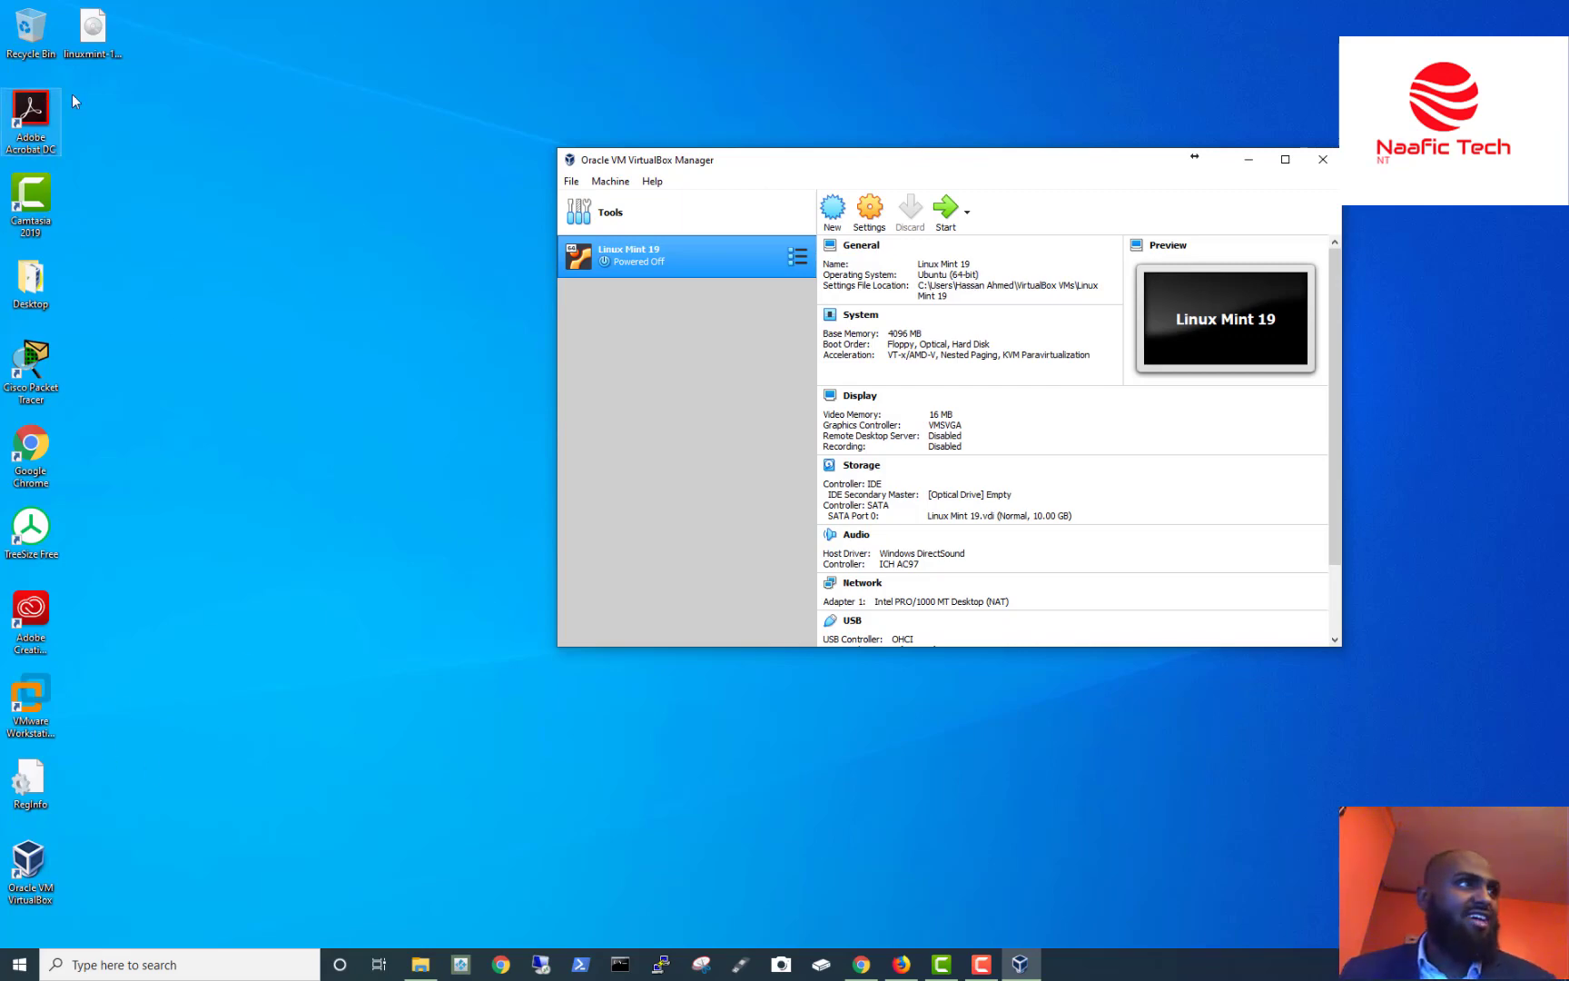
left_click(19, 964)
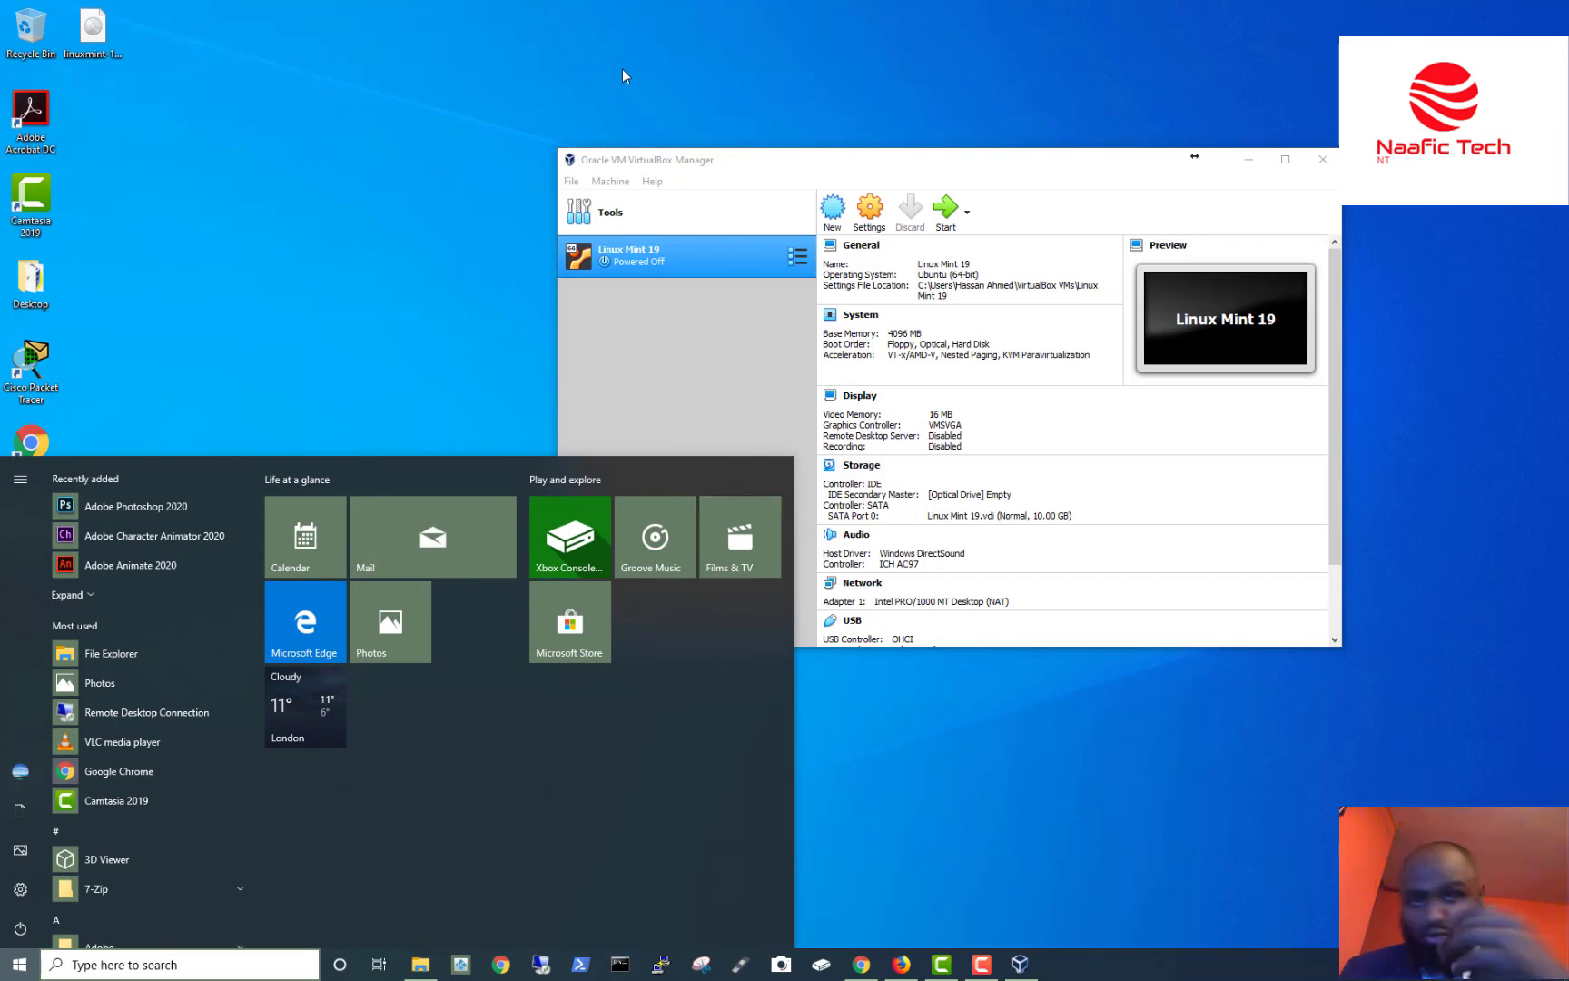
Close the Start menu and locate the linuxmint ISO image on the desktop.
left_click(430, 127)
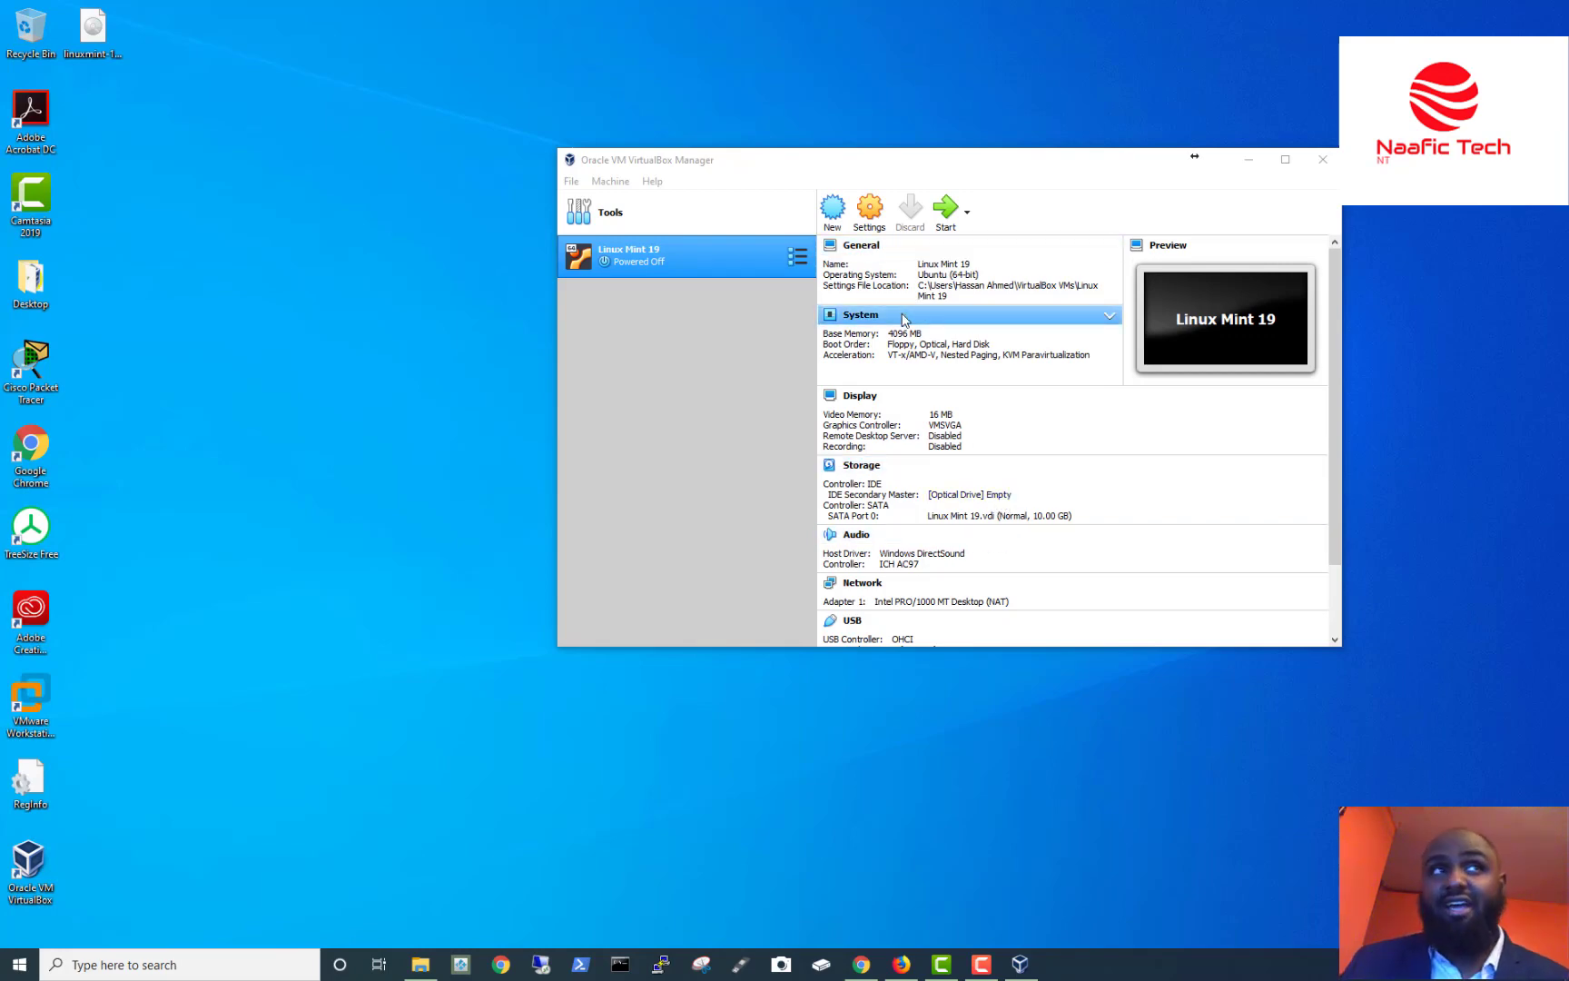
left_click(82, 38)
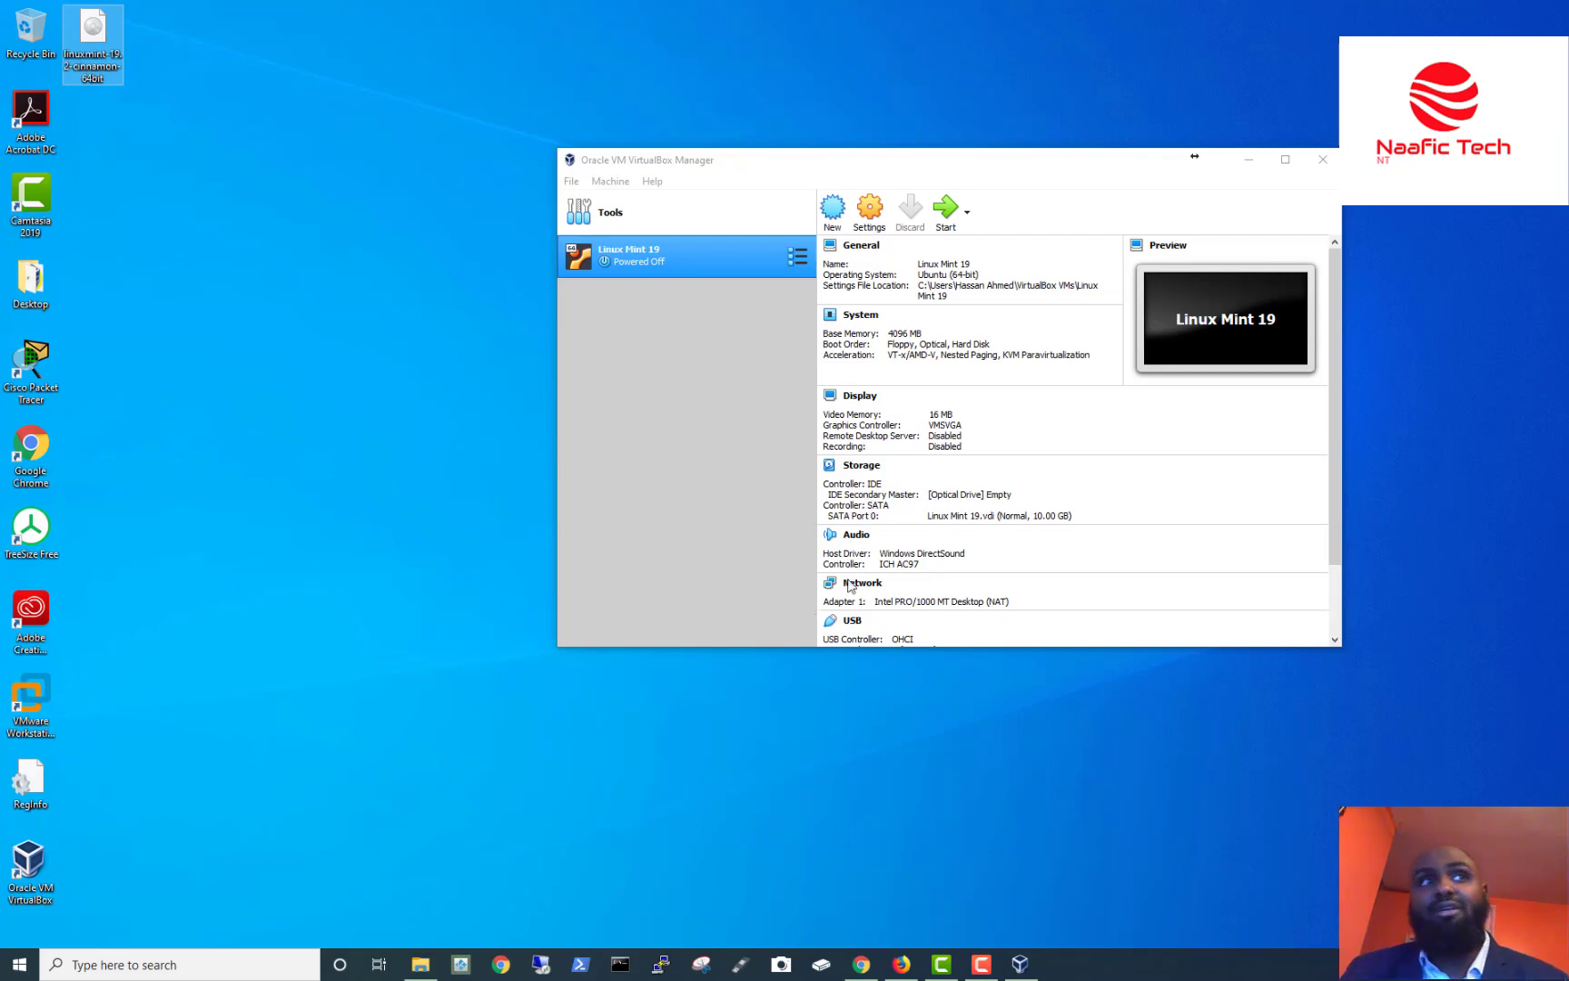
Load linuxmint-19.2-cinnamon-64bit.iso from the Desktop into the empty optical drive.
left_click(1001, 496)
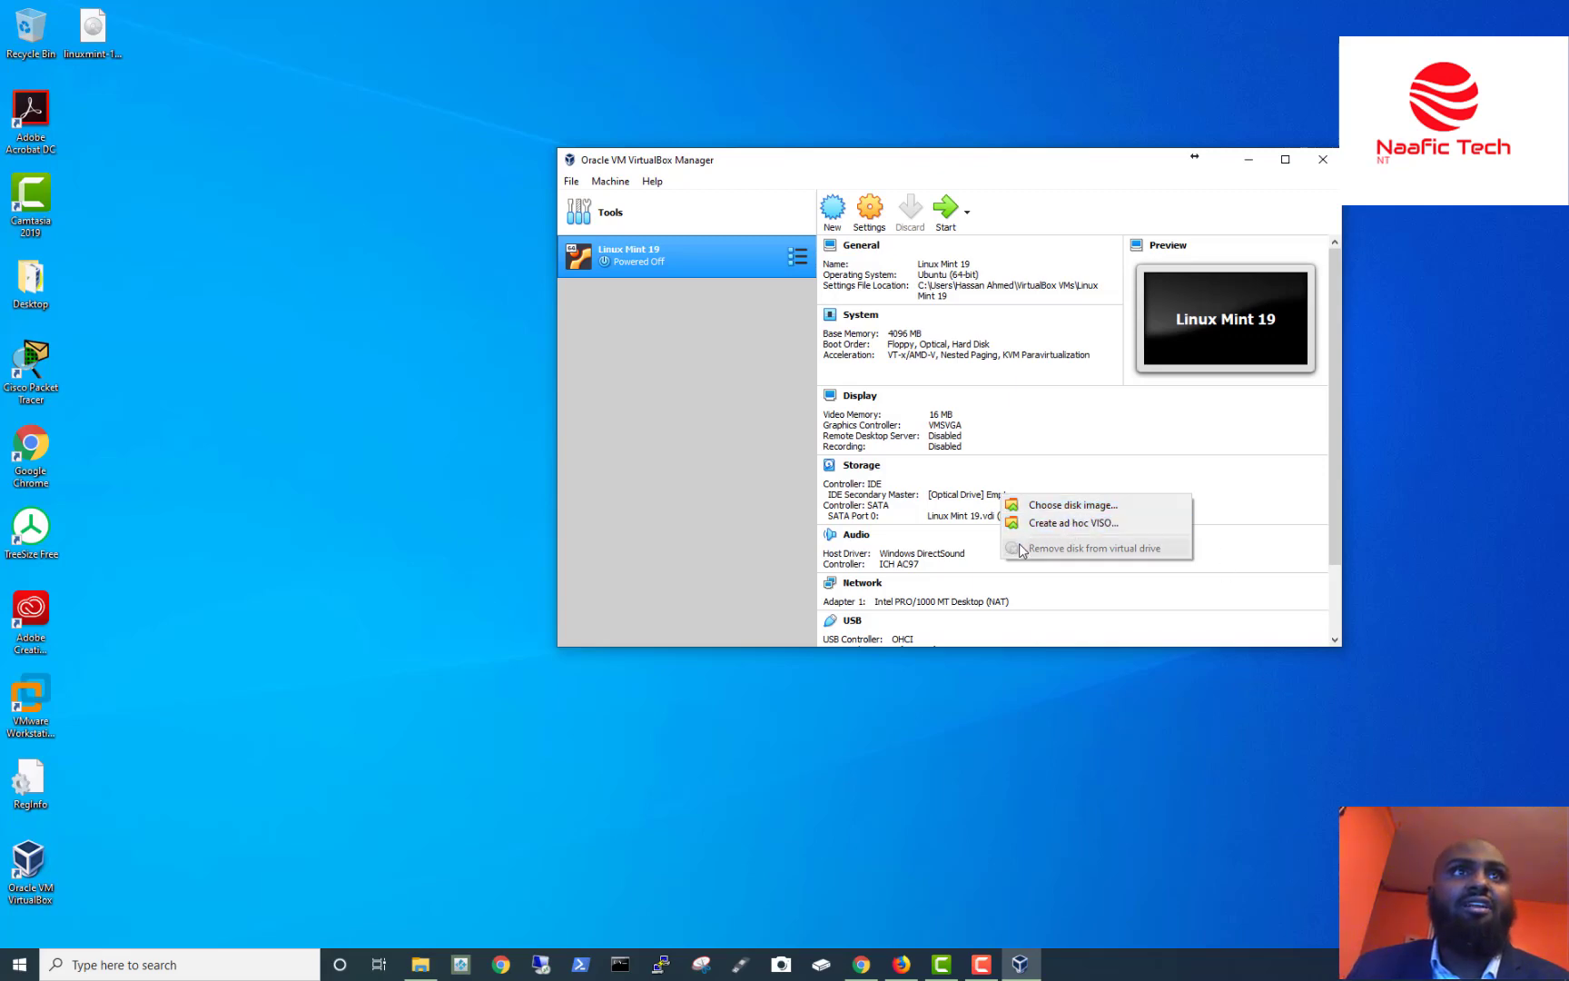
left_click(1088, 506)
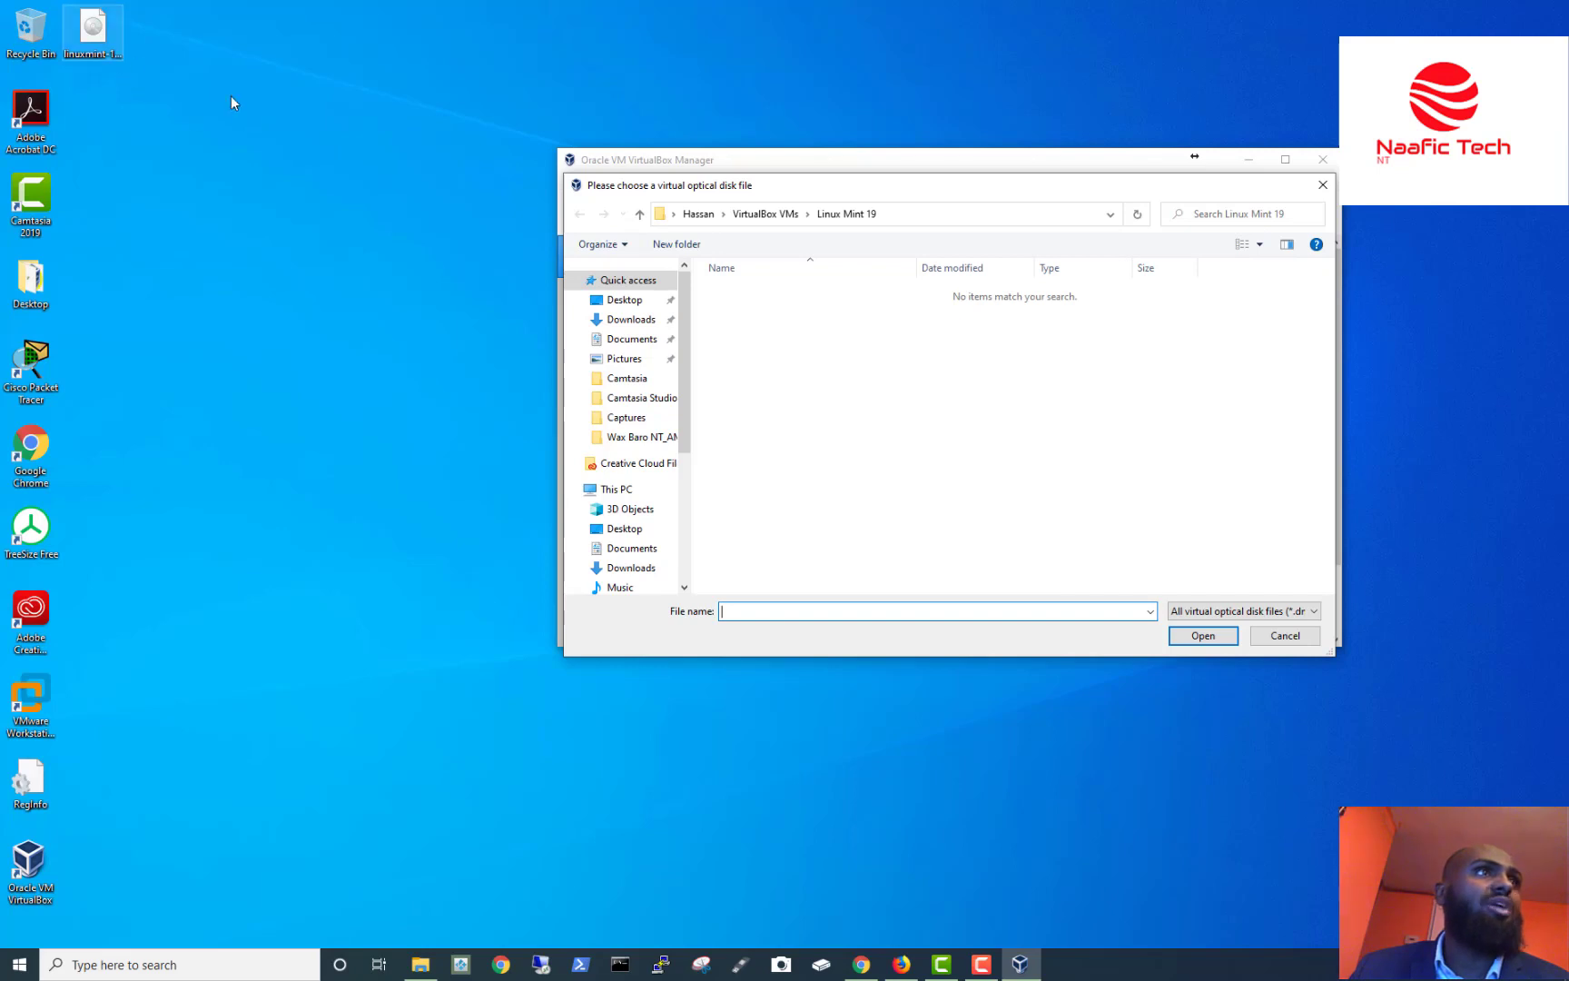
left_click(635, 300)
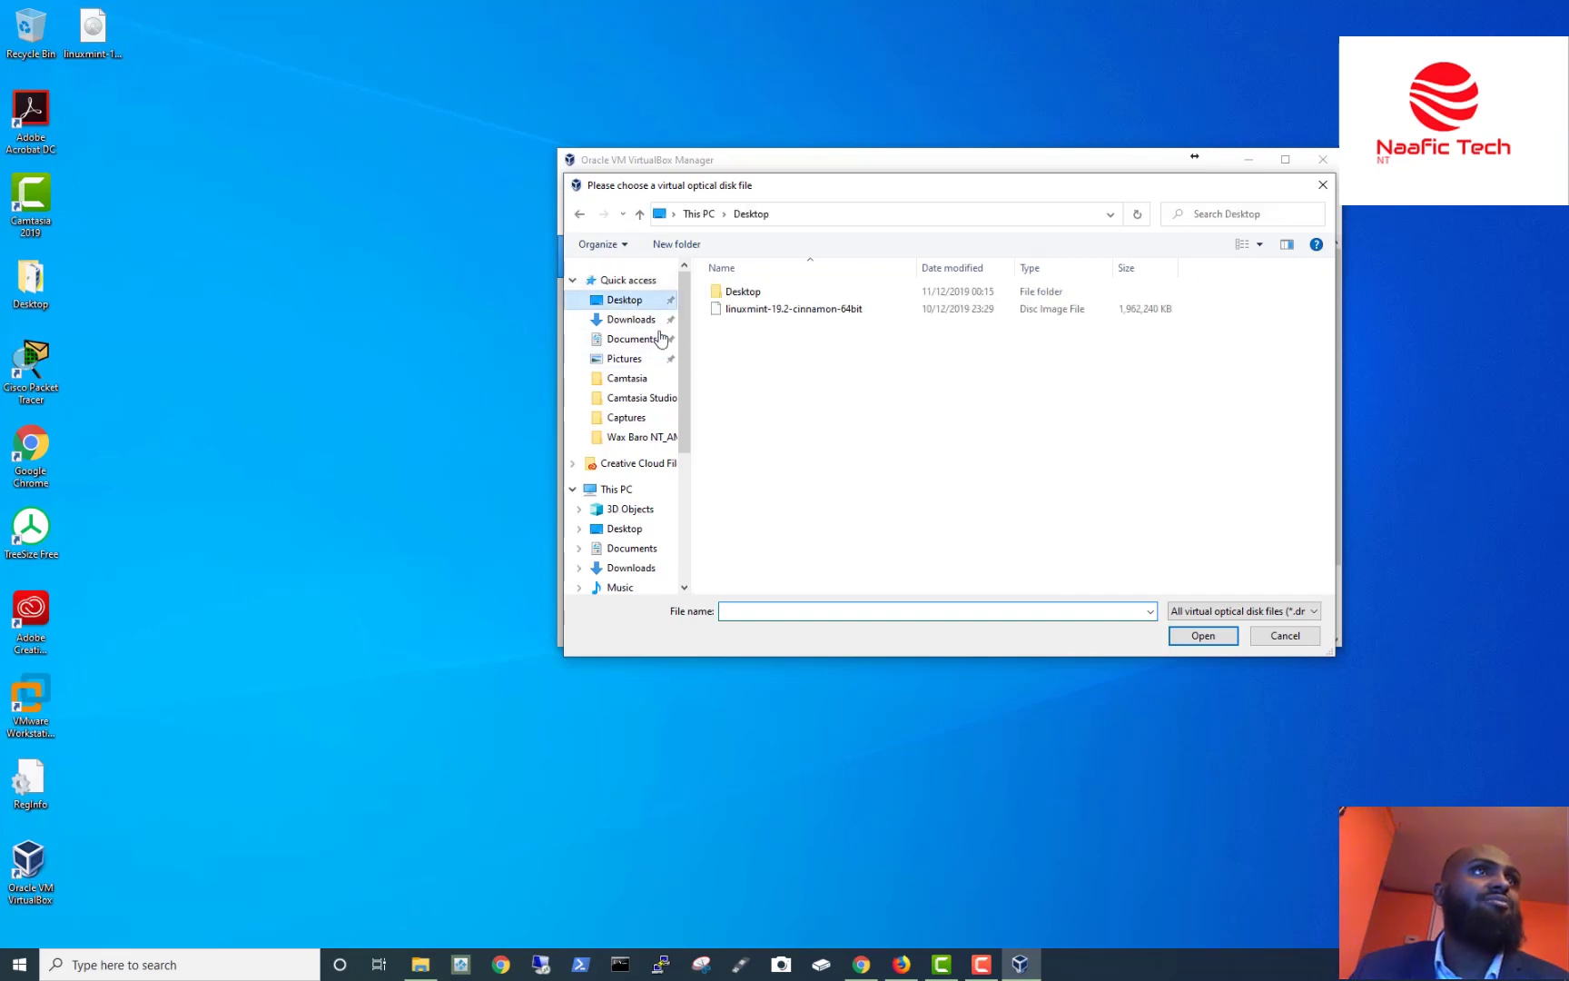
left_click(747, 312)
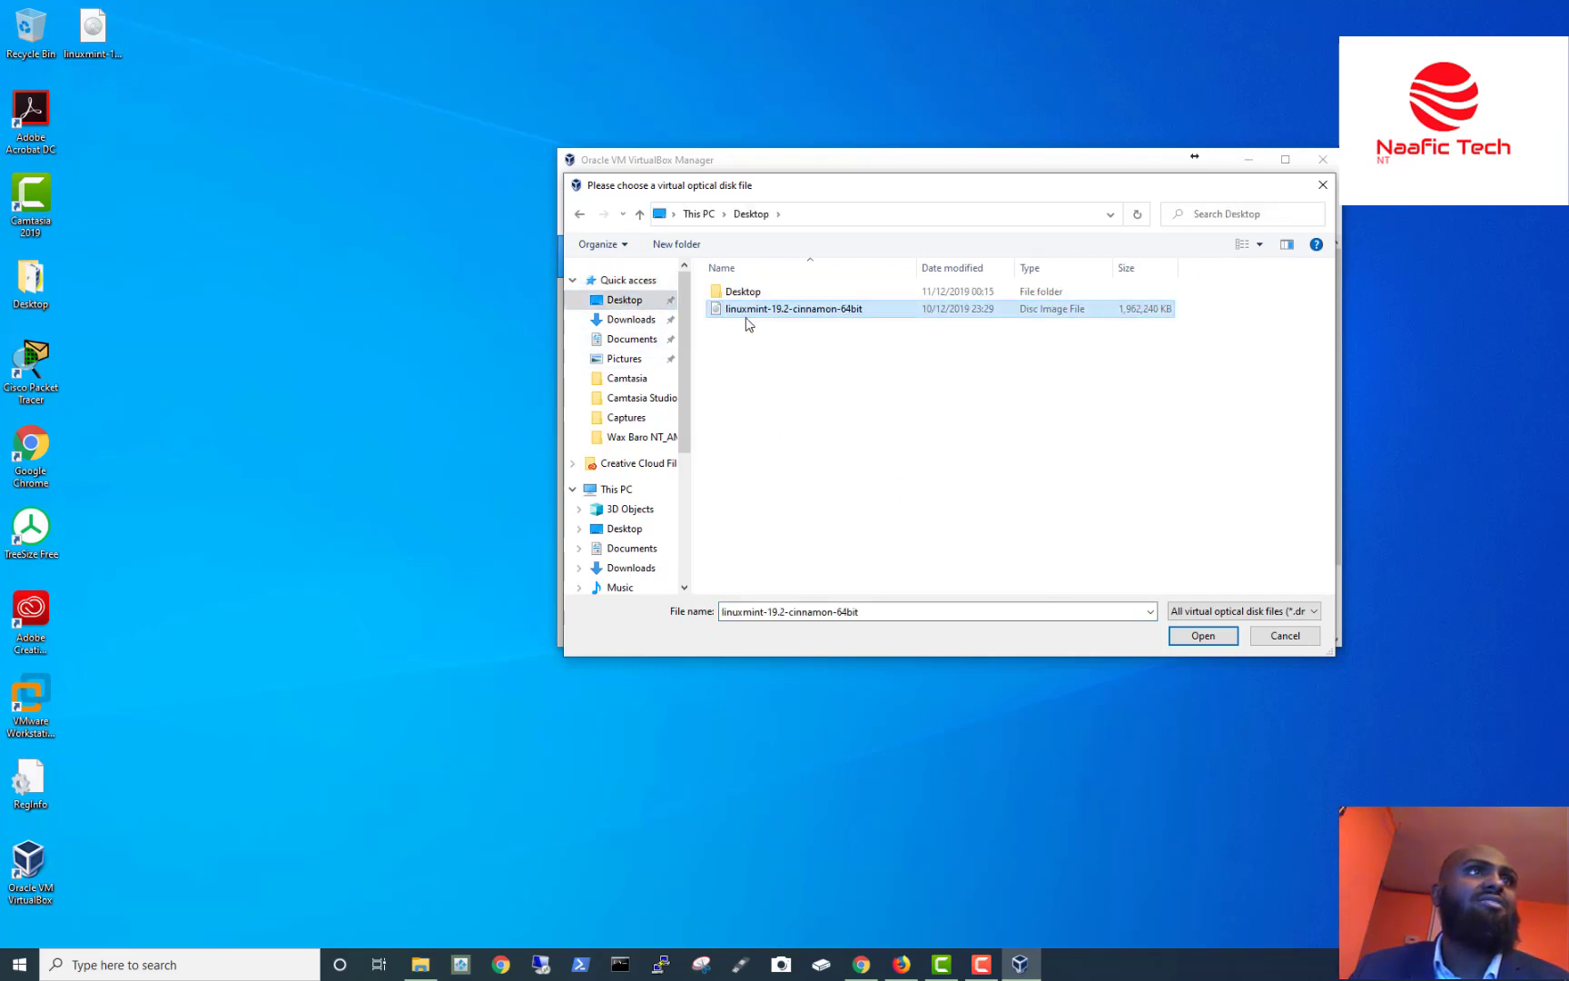
left_click(1203, 636)
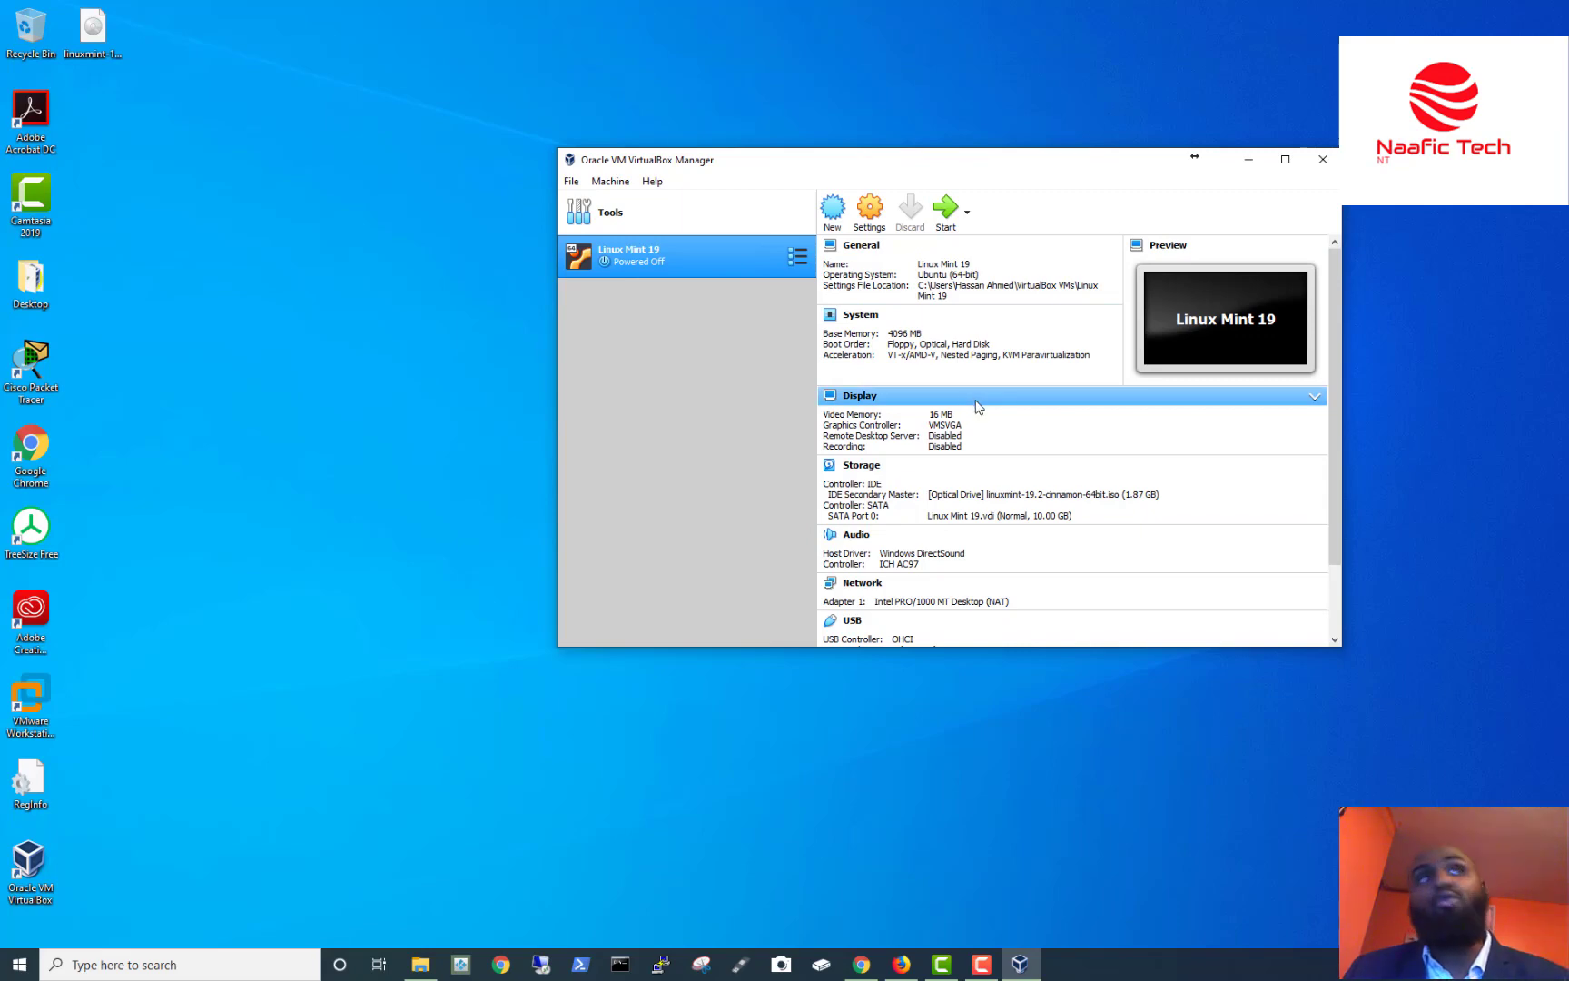
Start the Linux Mint 19 VM, let it capture mouse and keyboard, and dismiss the auto-capture notice.
left_click(954, 227)
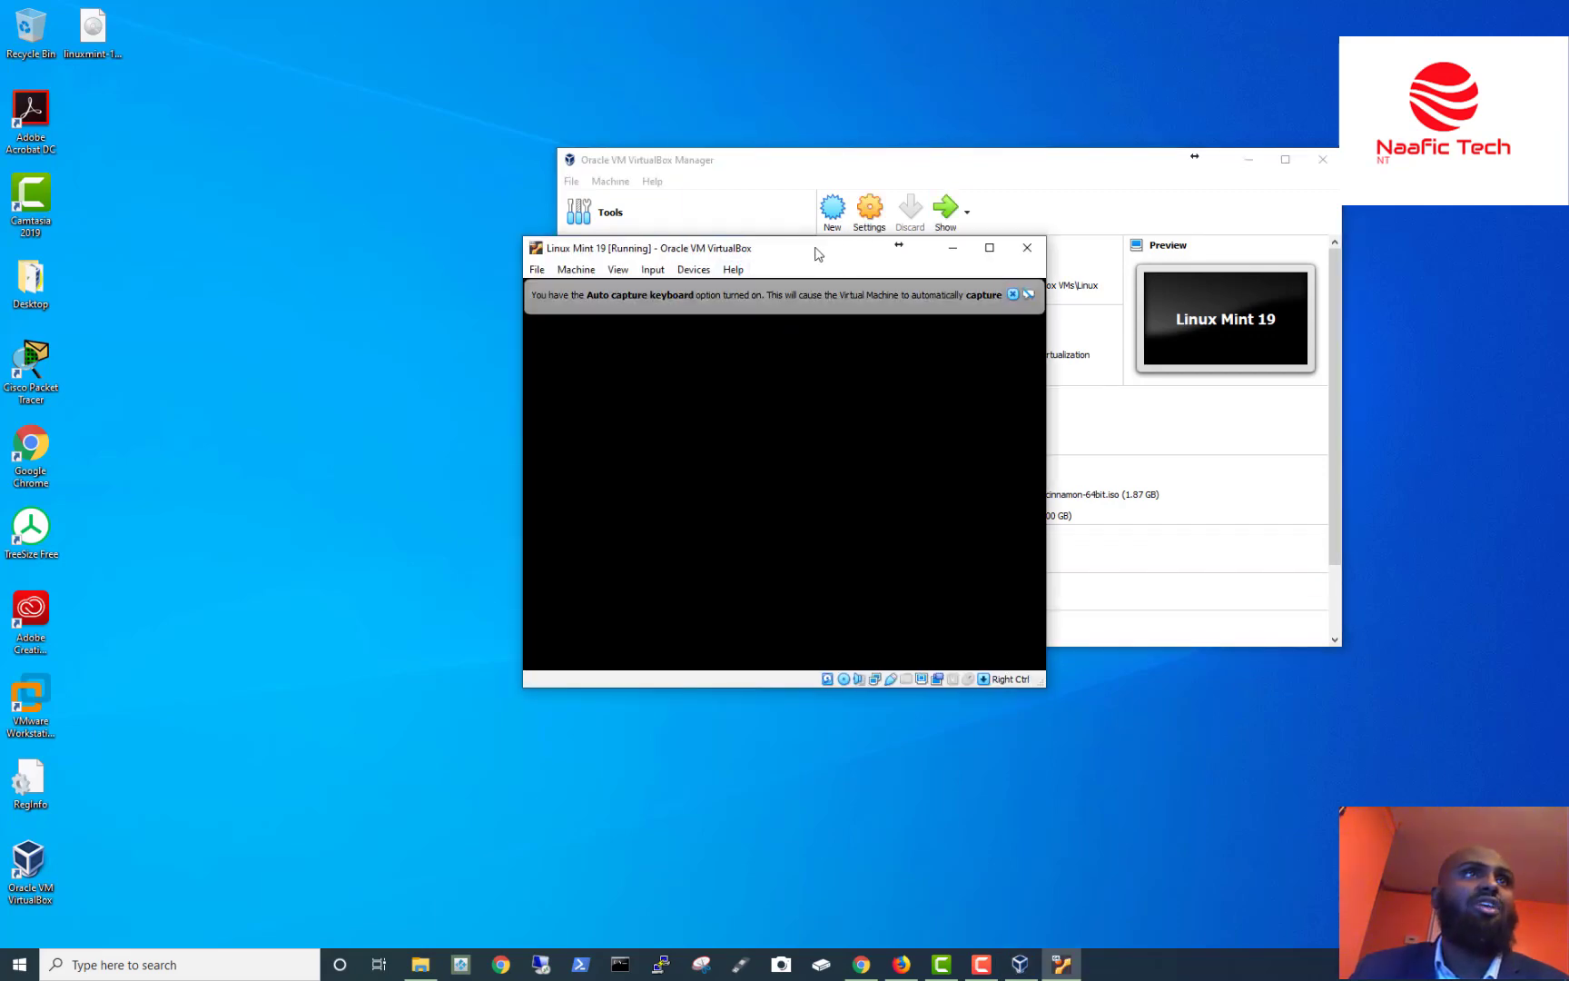
left_click_drag(981, 237, 985, 229)
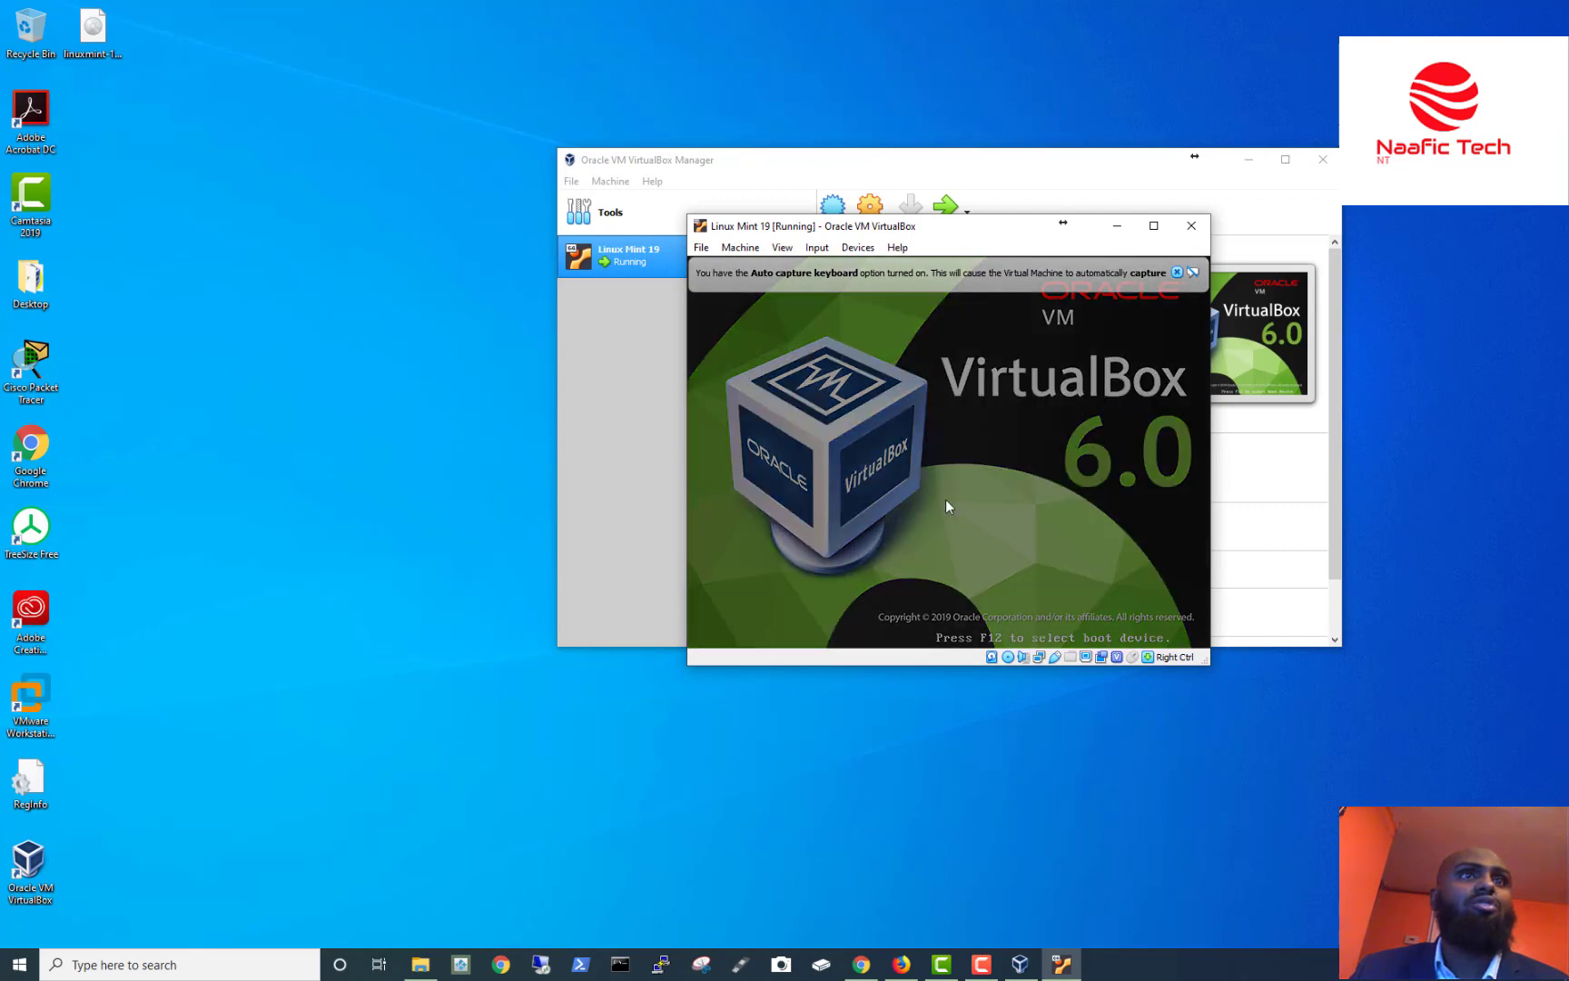
left_click(945, 502)
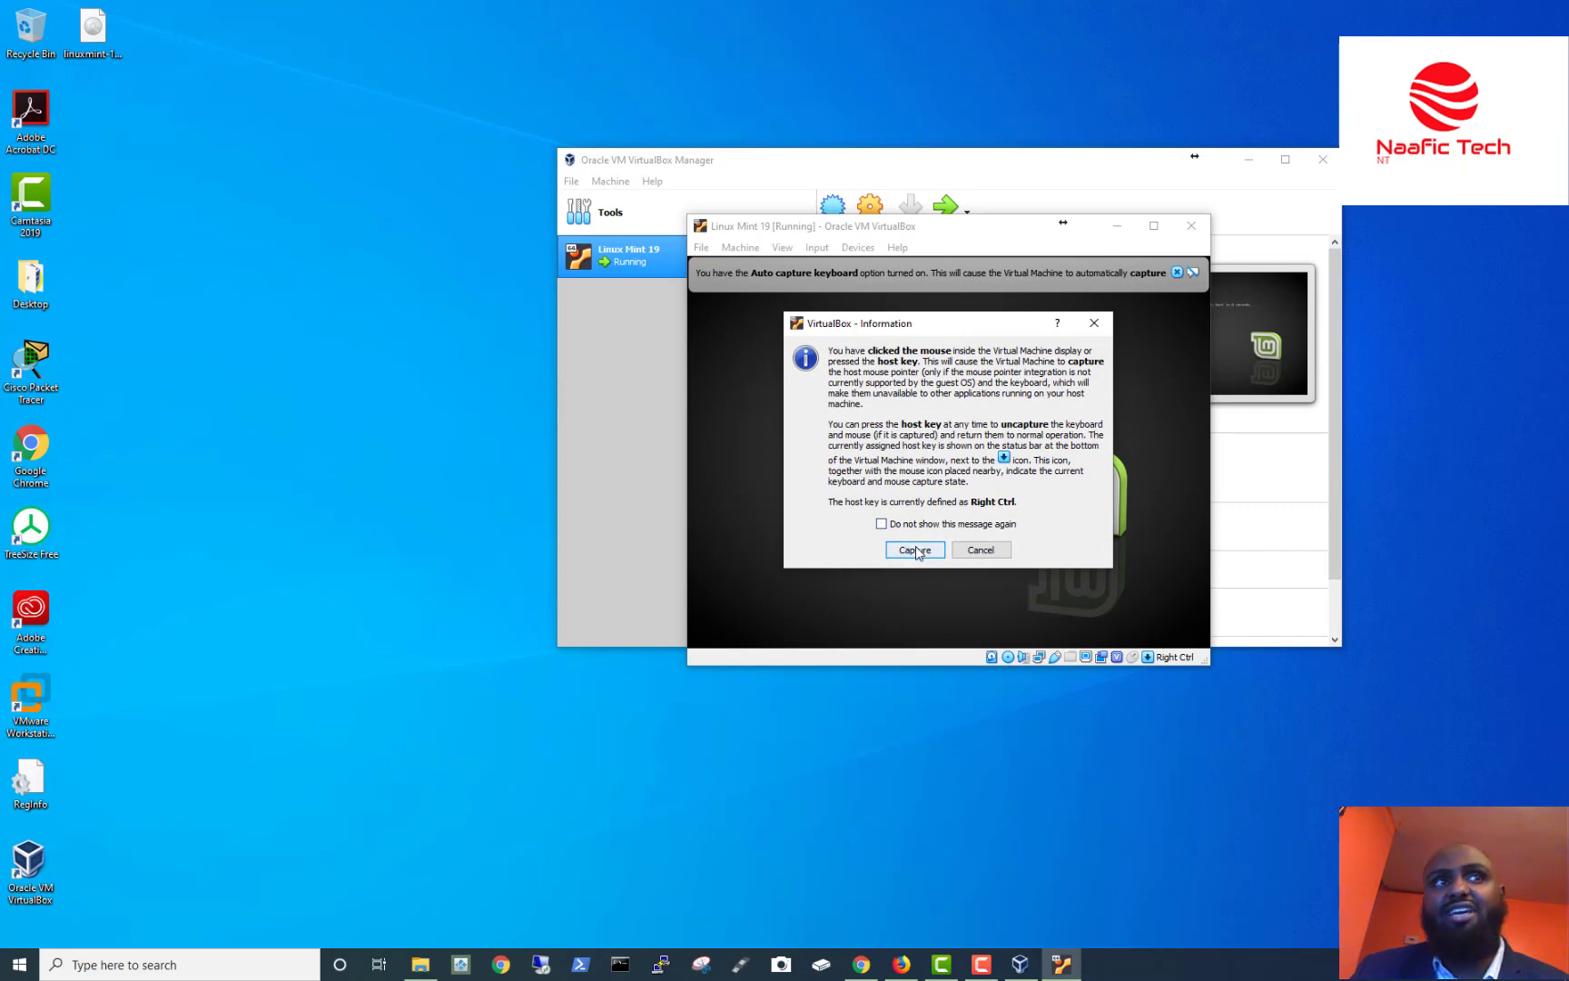
left_click(915, 550)
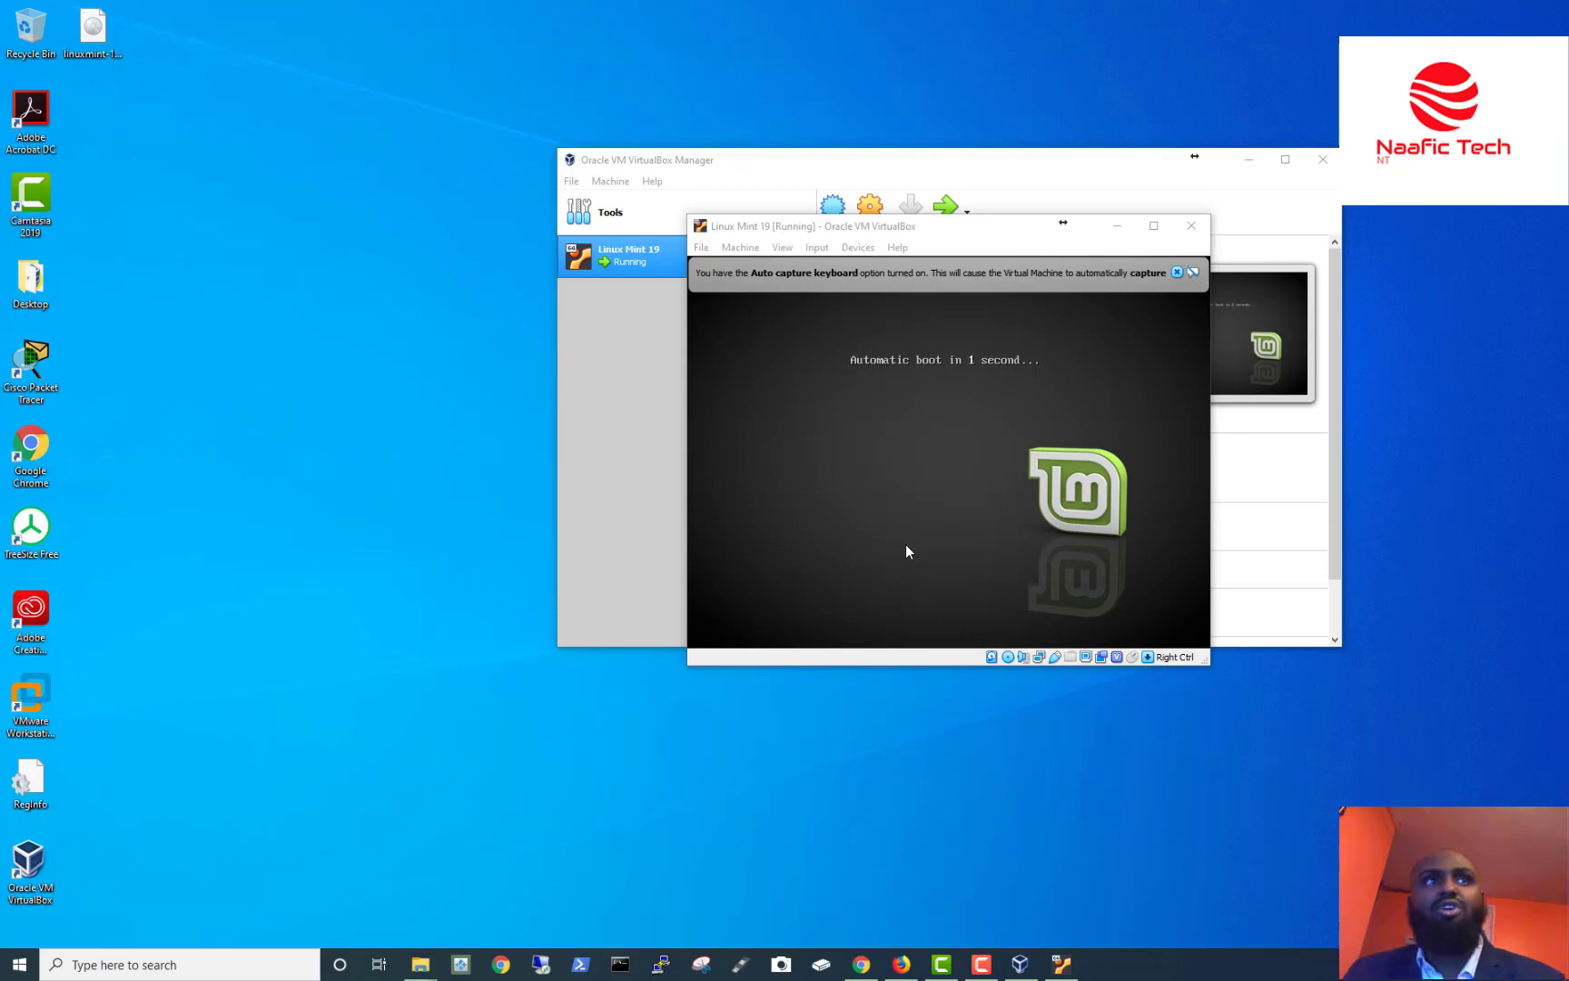
left_click(914, 485)
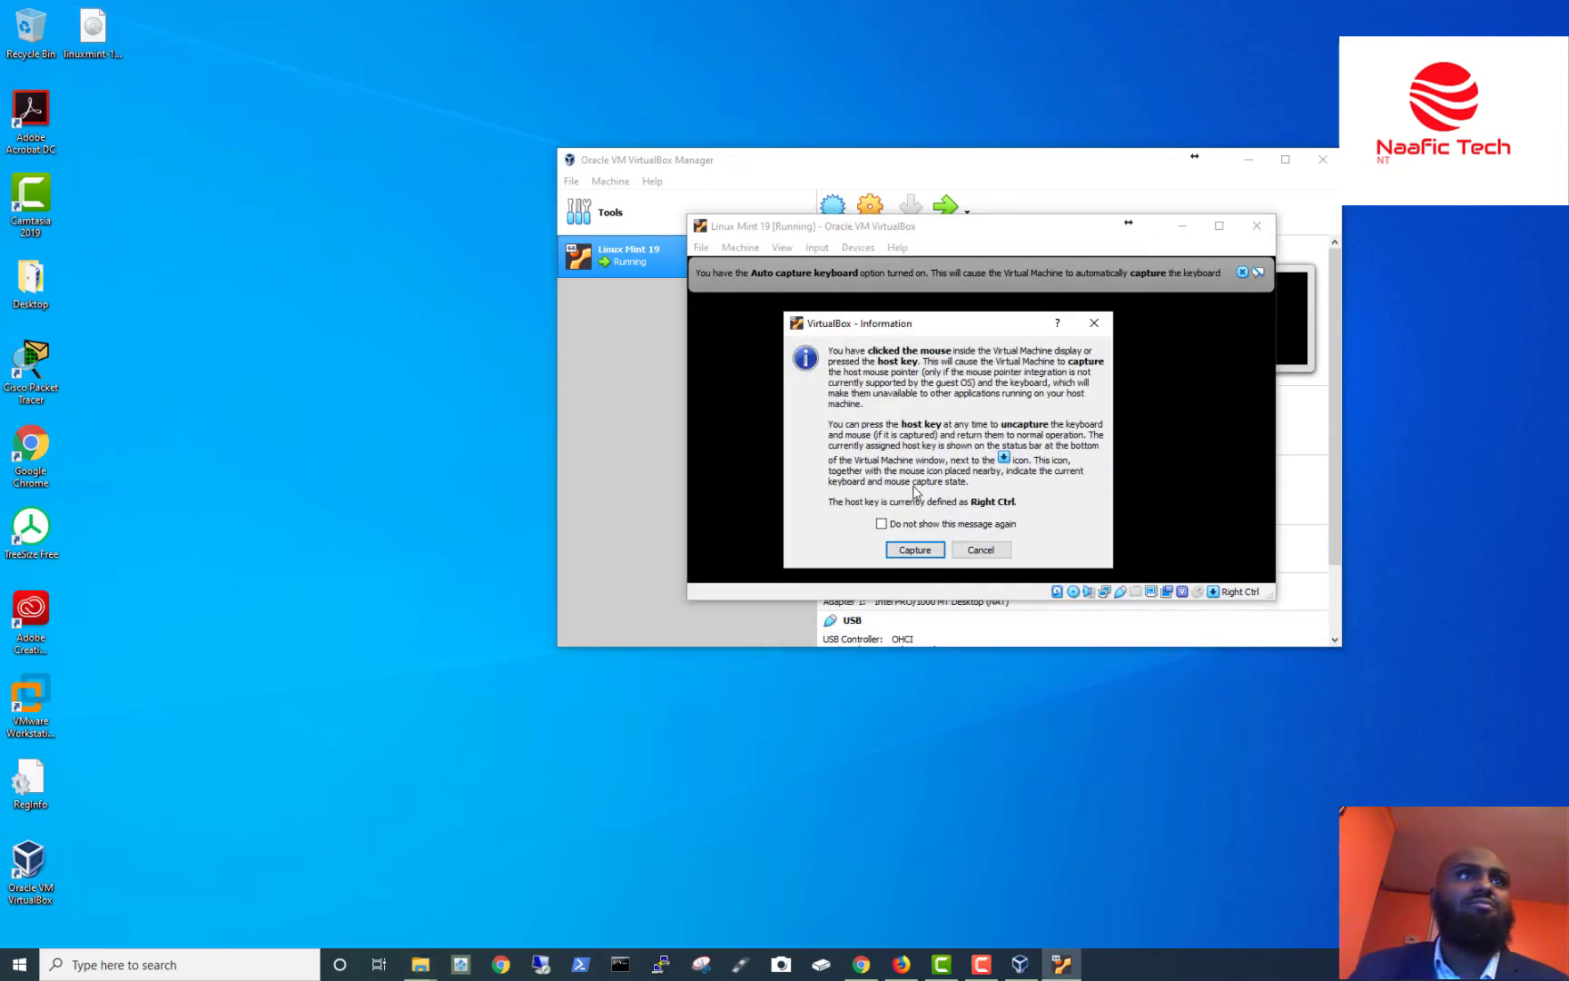
left_click(914, 549)
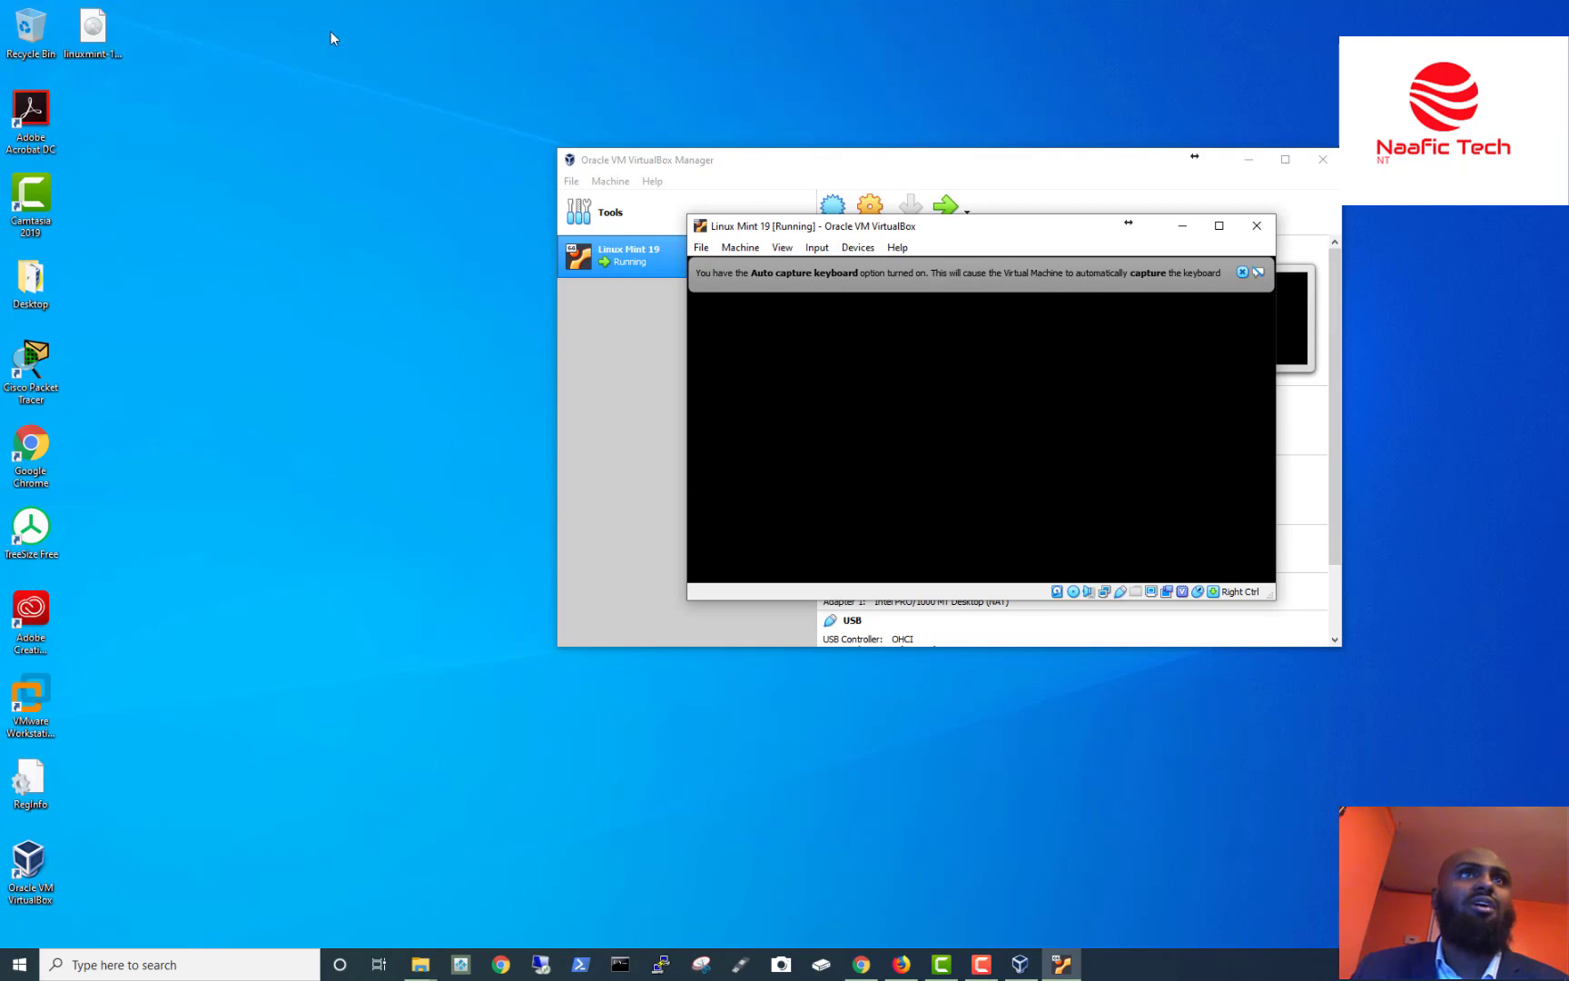
left_click(228, 80)
key("alt+Tab")
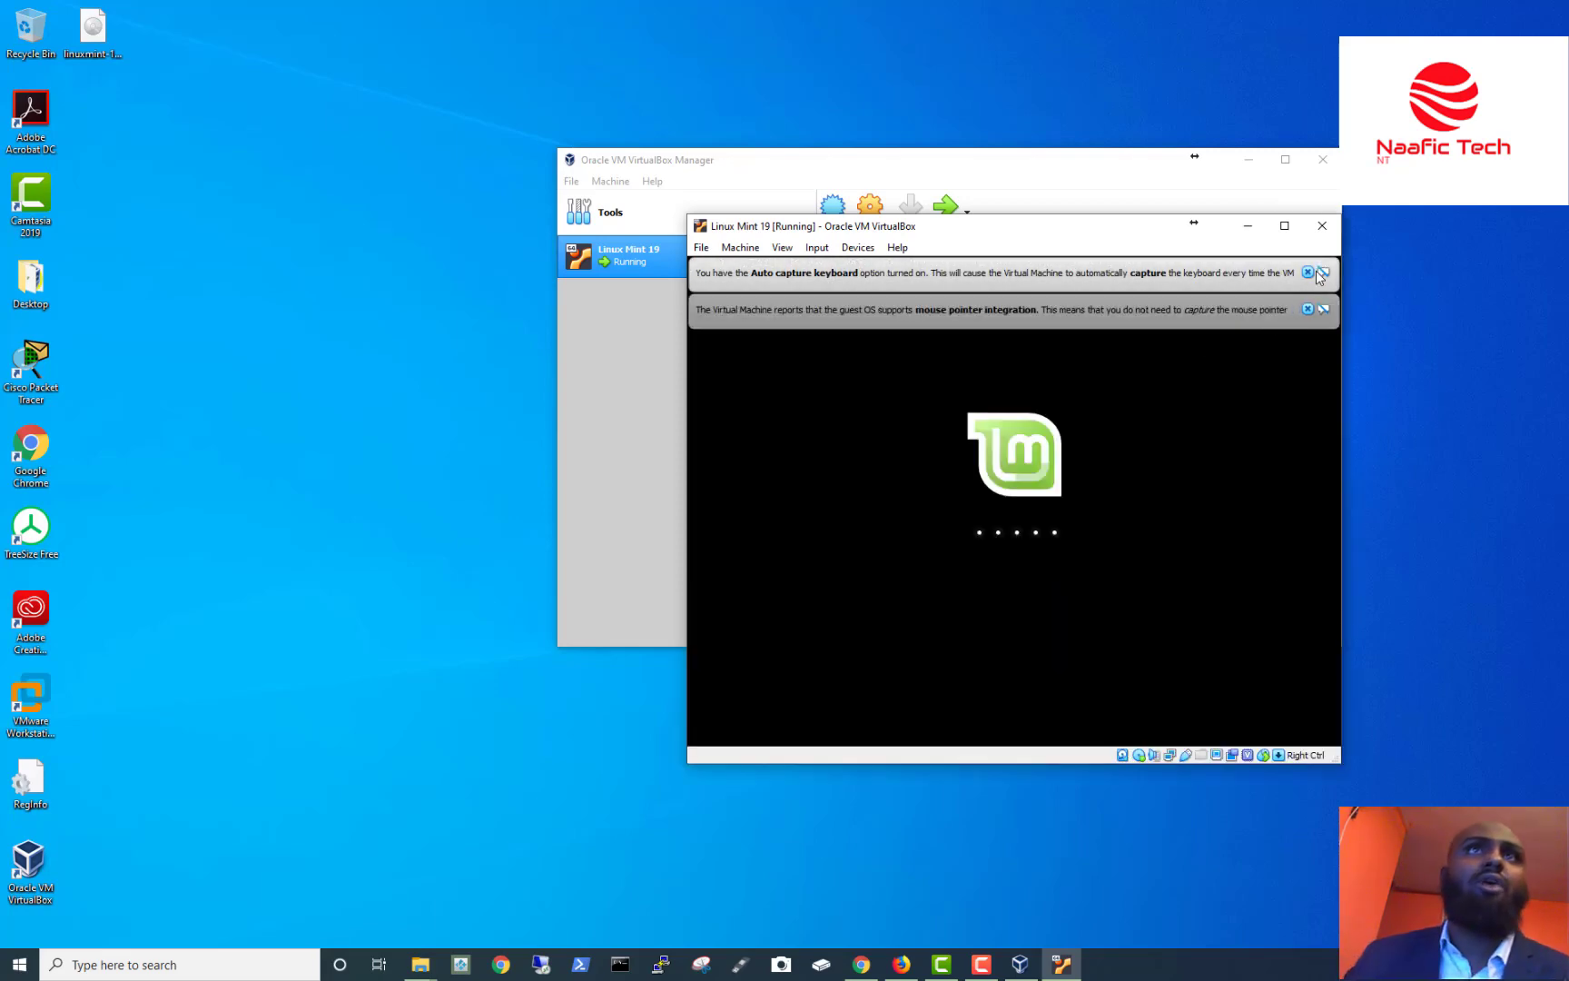
left_click(1316, 271)
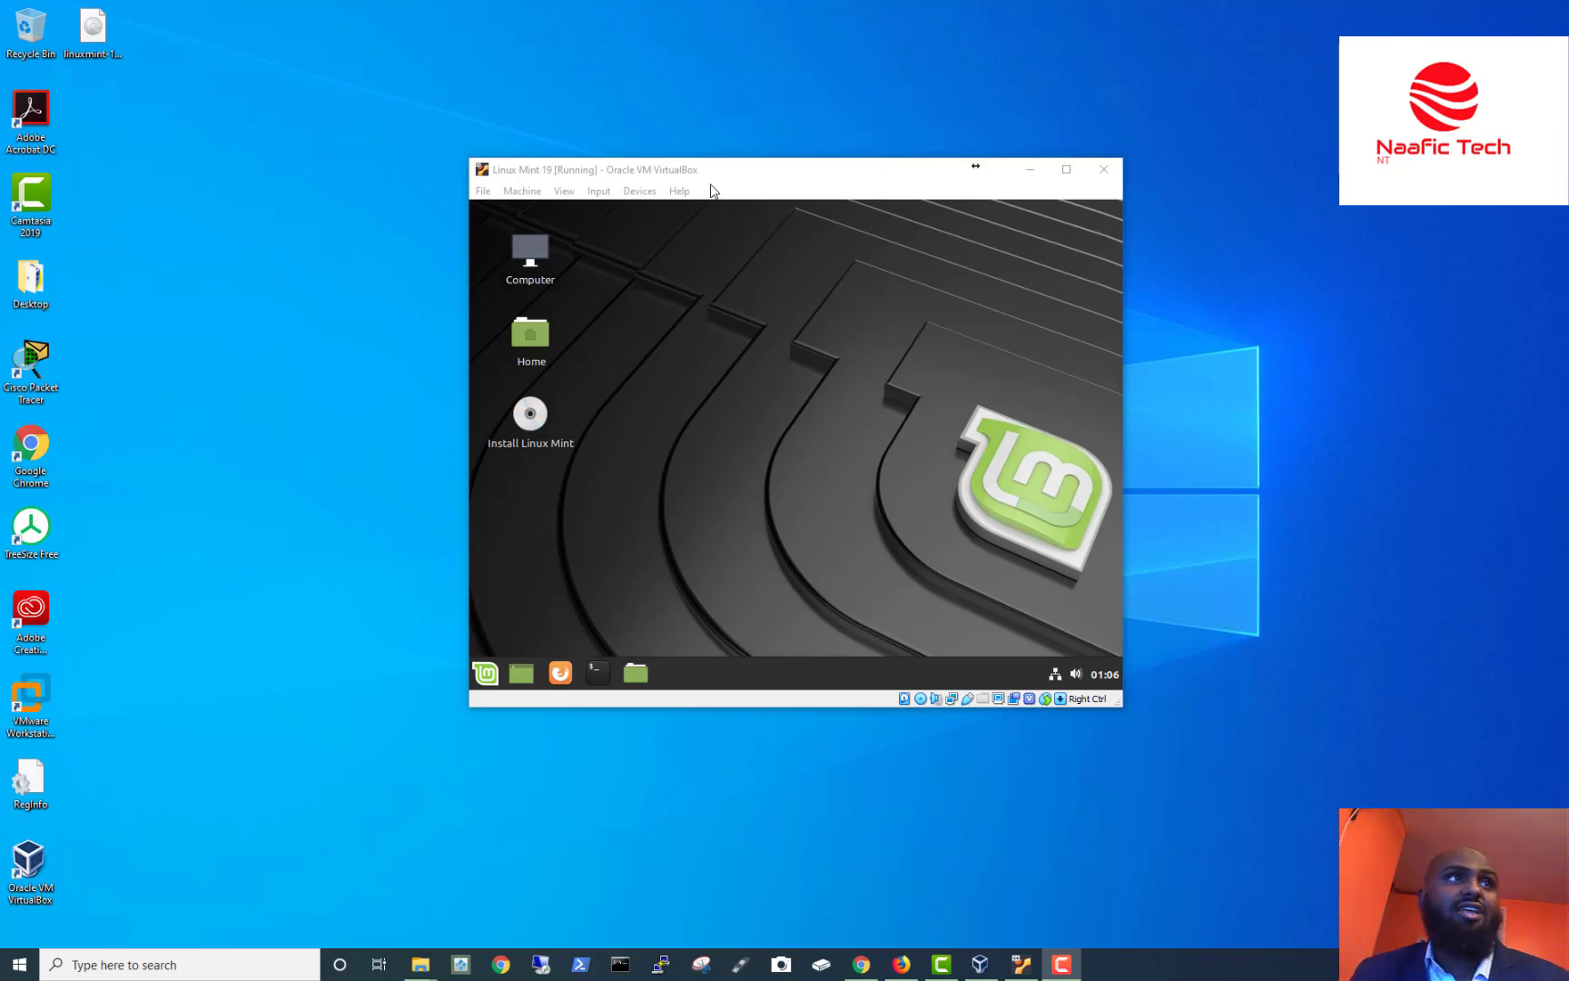
Launch Firefox from the Mint menu inside the VM, showing the Linux Mint start page.
left_click(849, 175)
left_click_drag(849, 175, 814, 152)
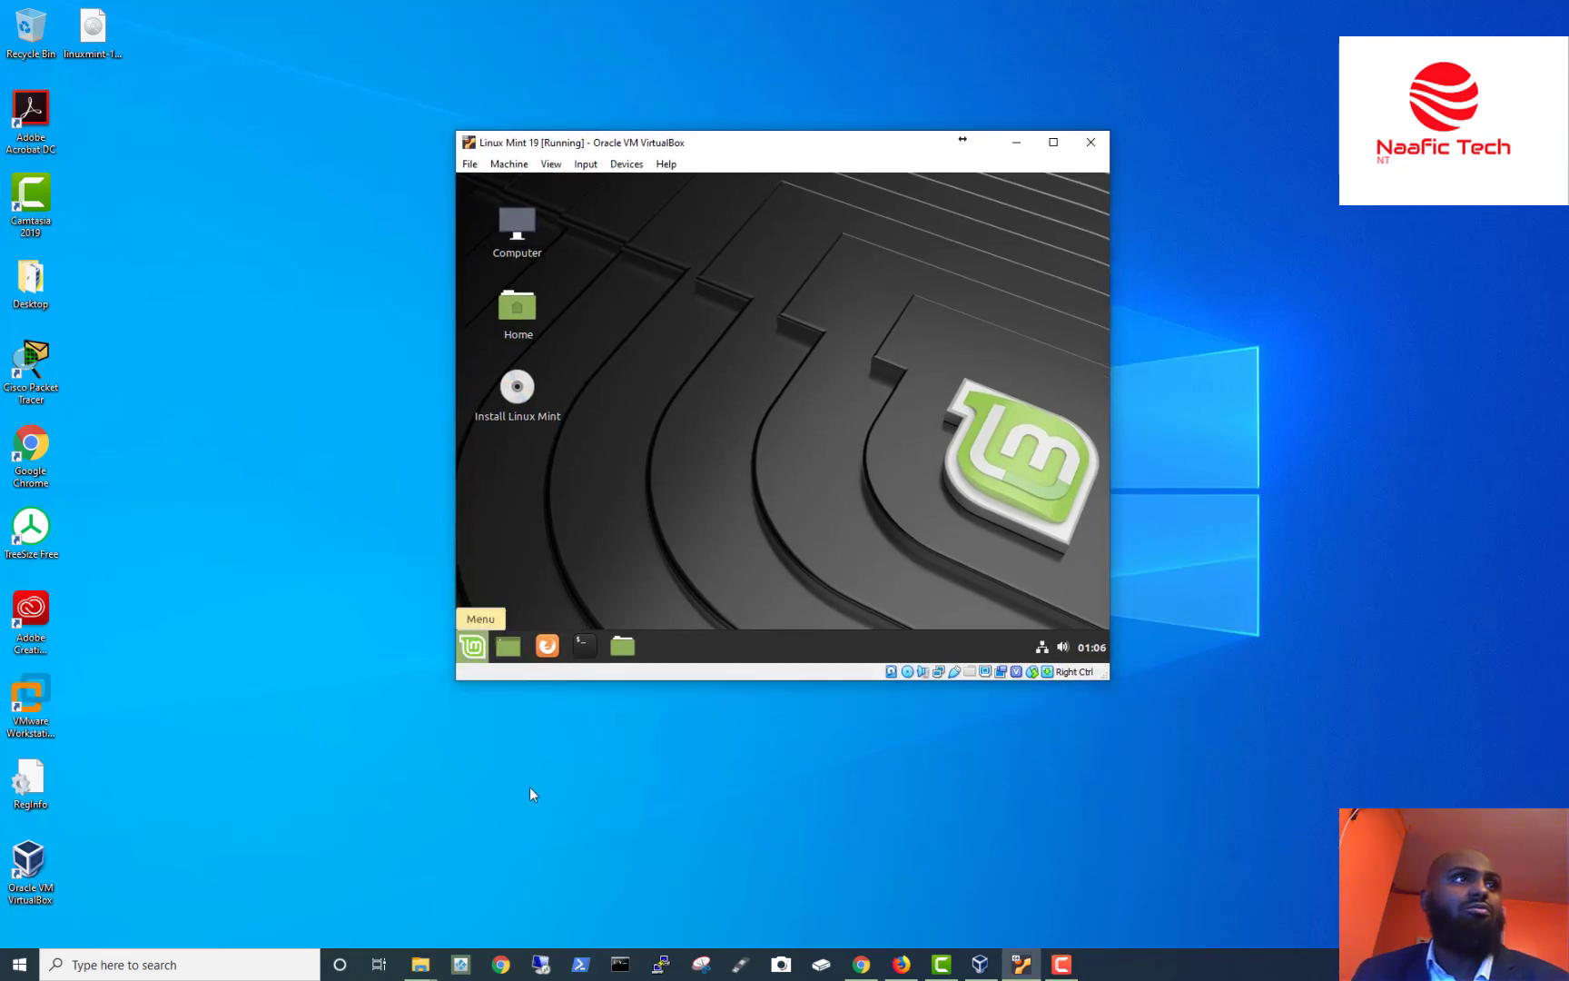
key("super")
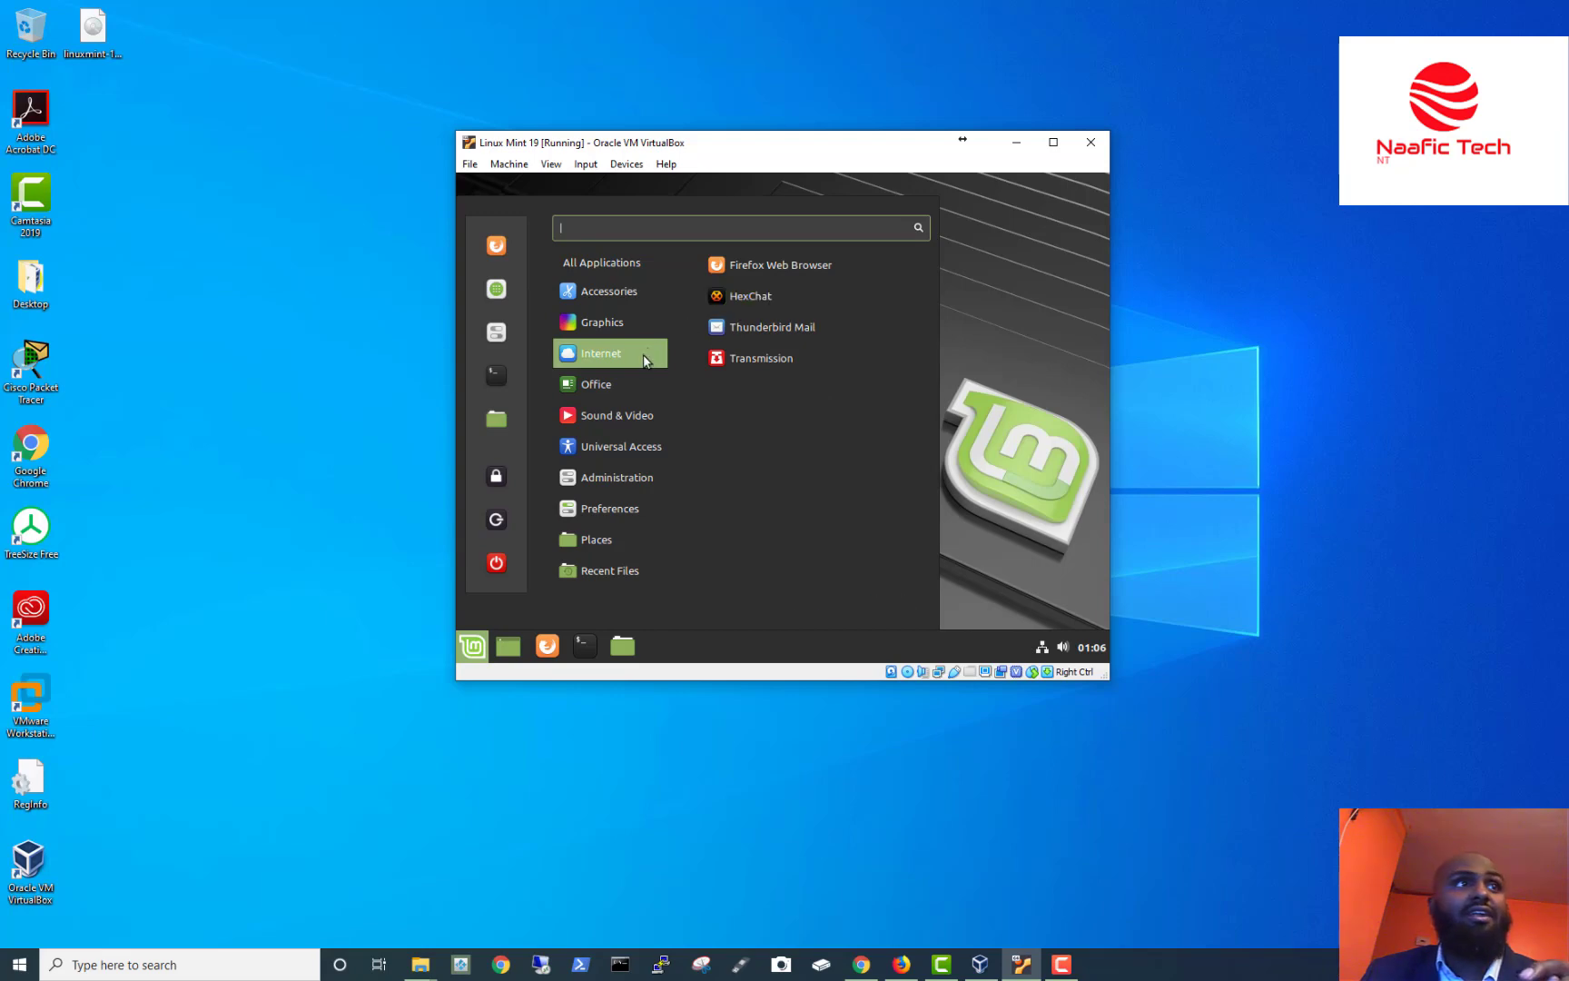
left_click(797, 268)
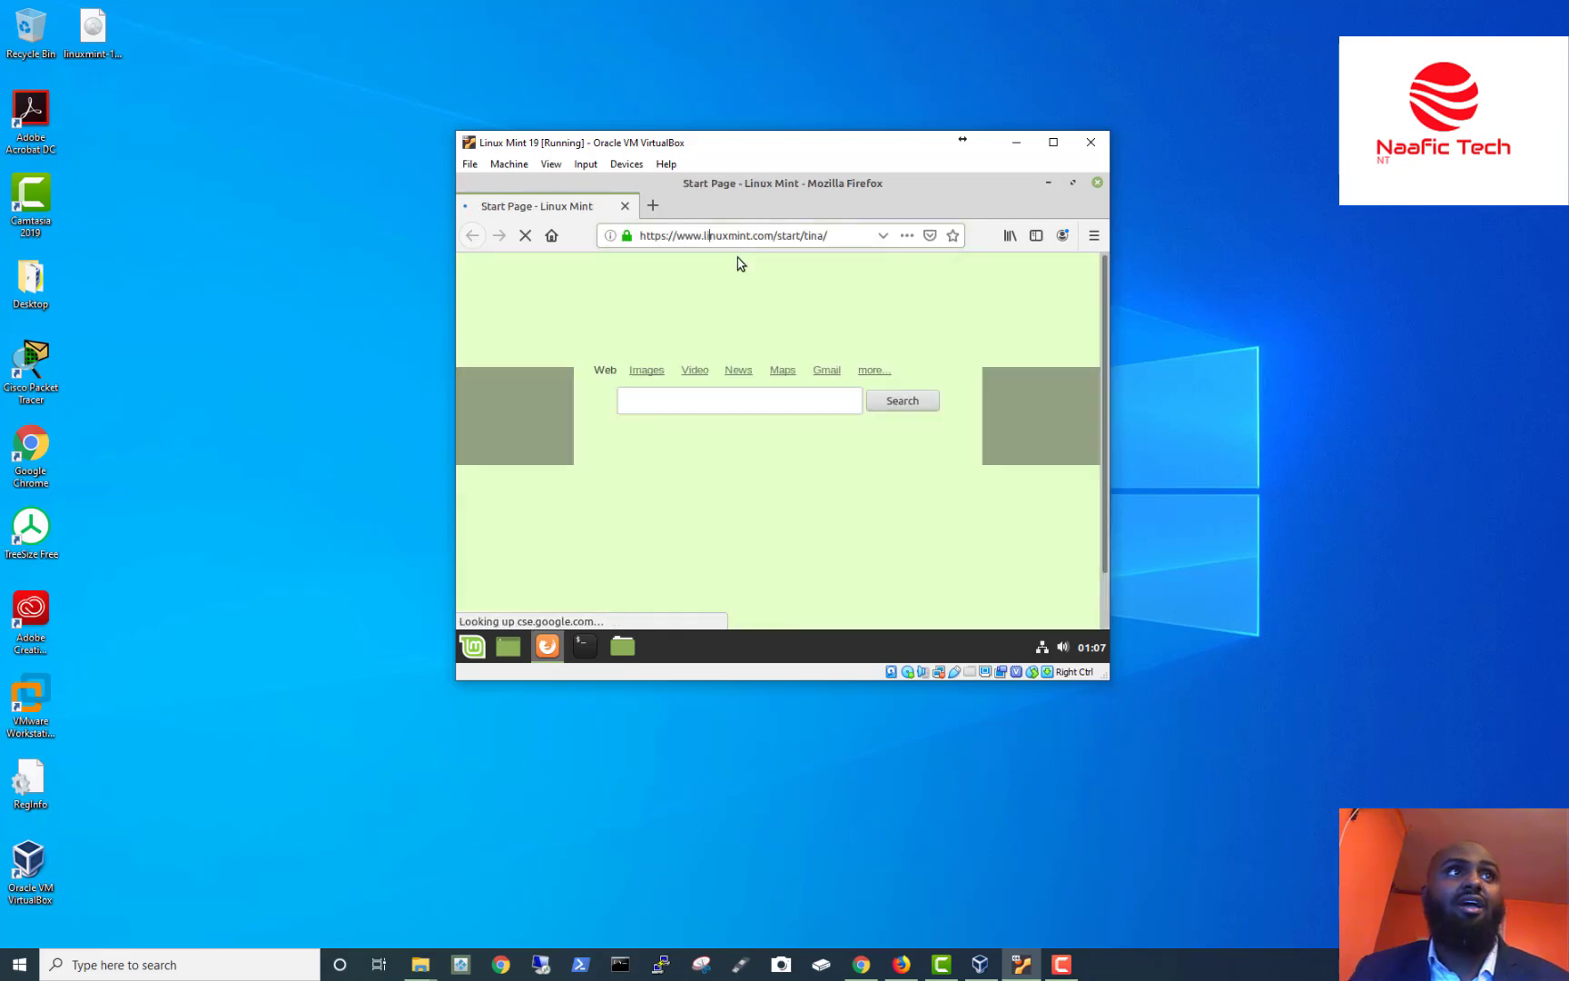
Load google.com in the guest Firefox, search for bbc, then close the browser.
left_click(797, 238)
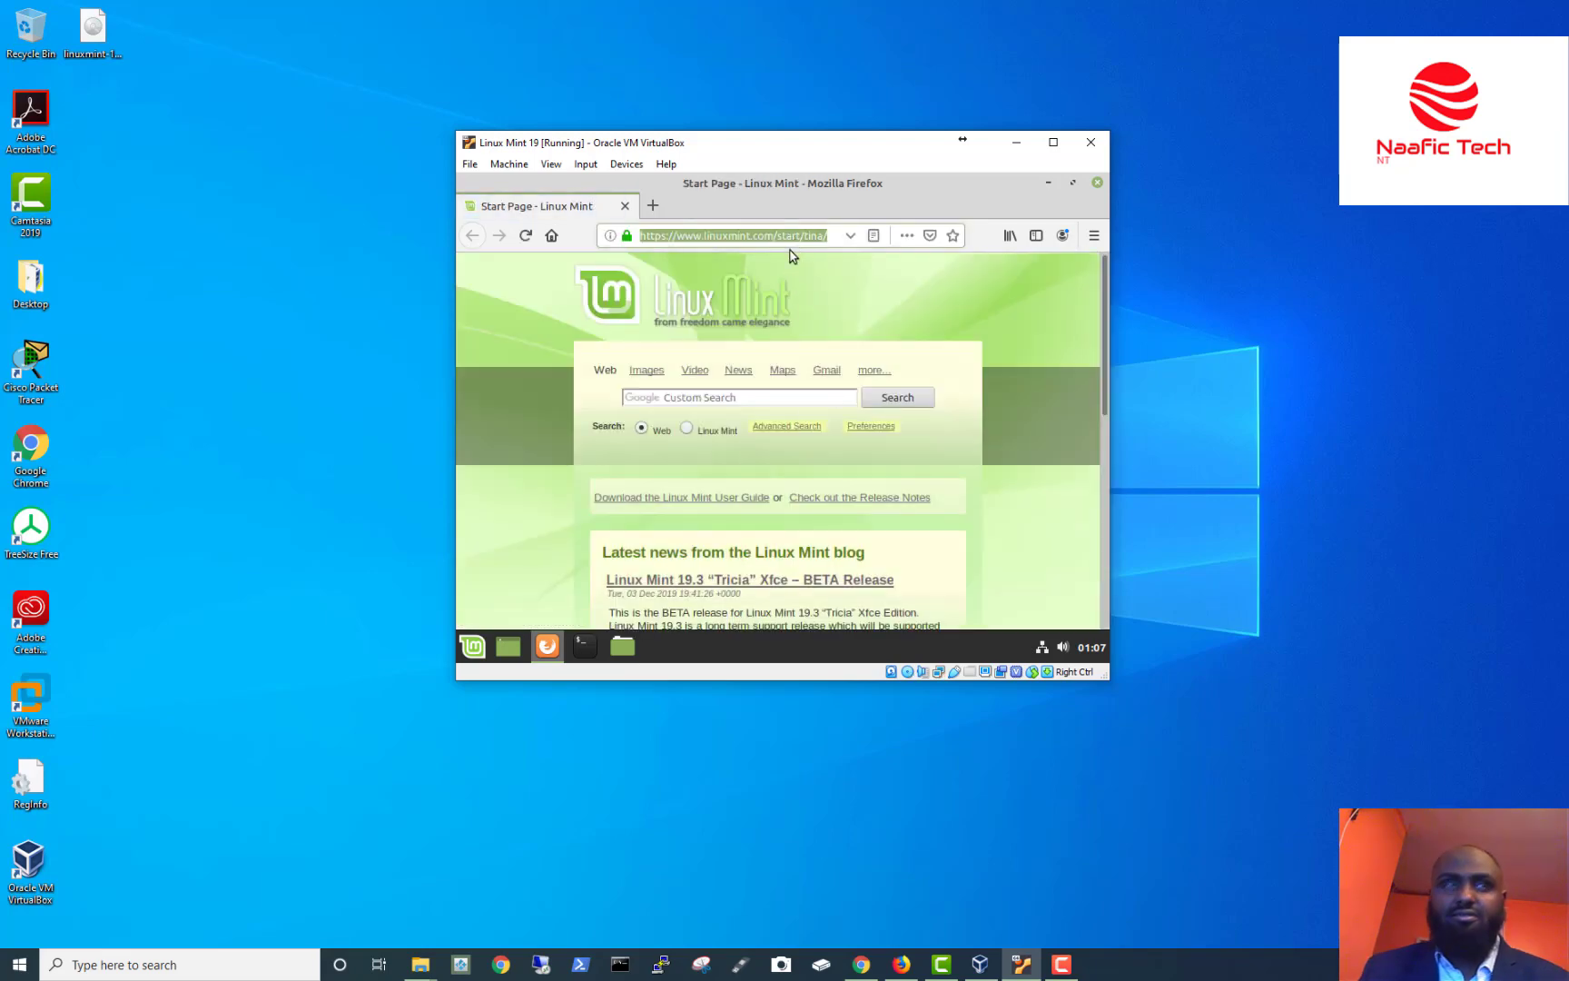
type("google")
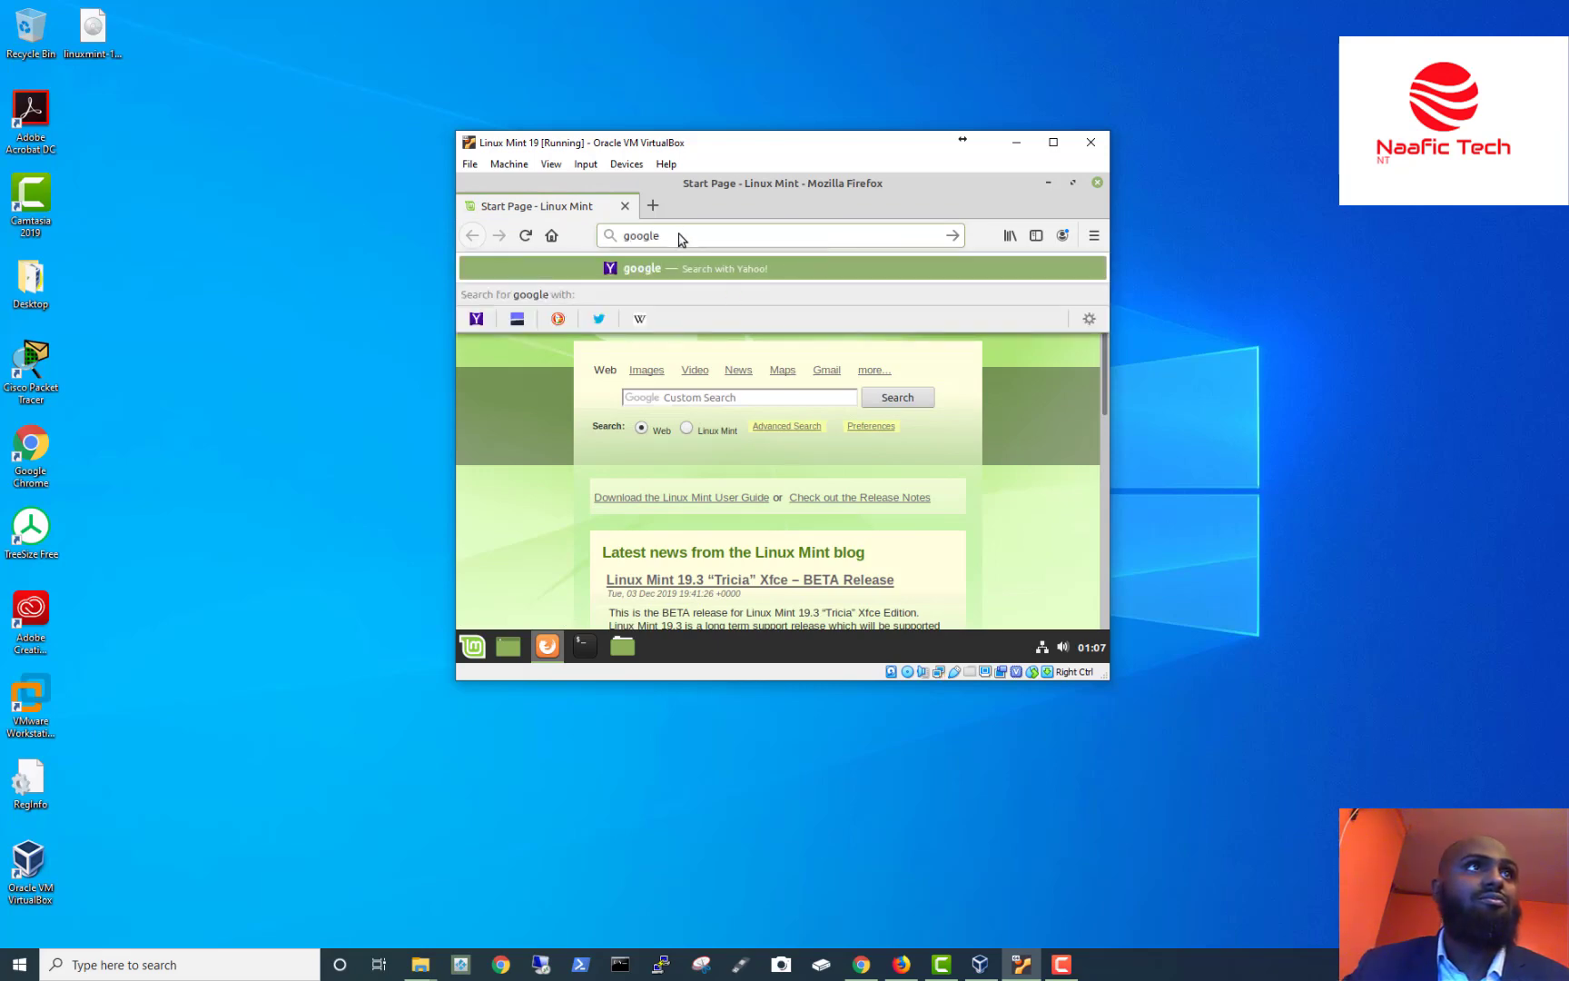
type(".com")
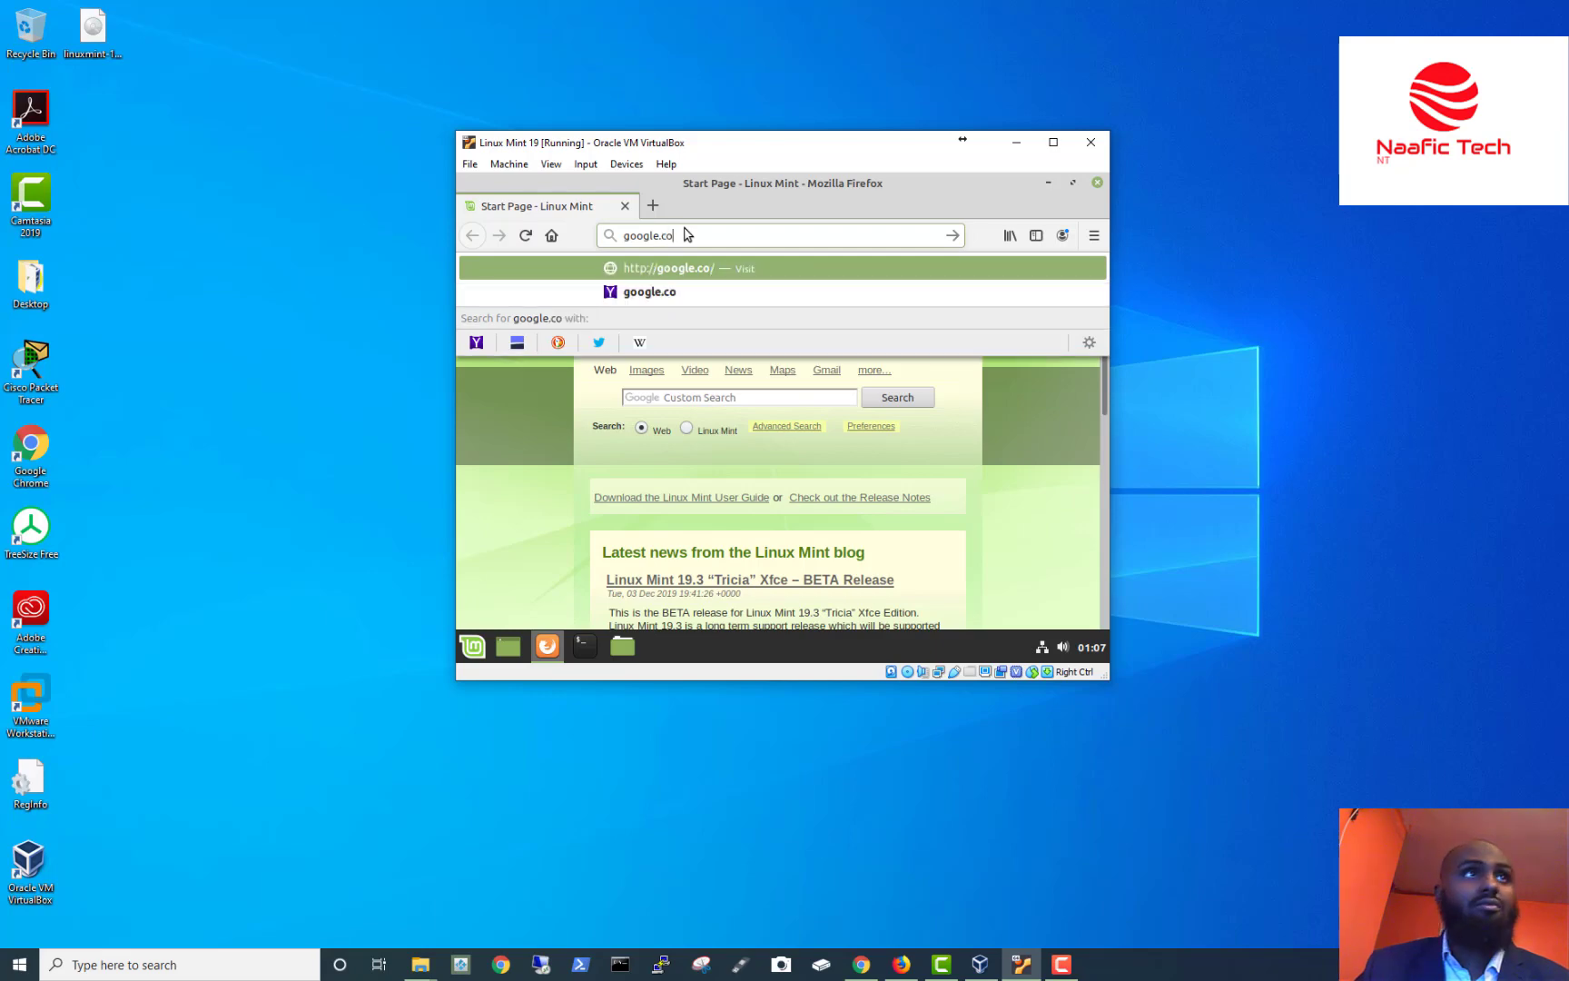
key("Return")
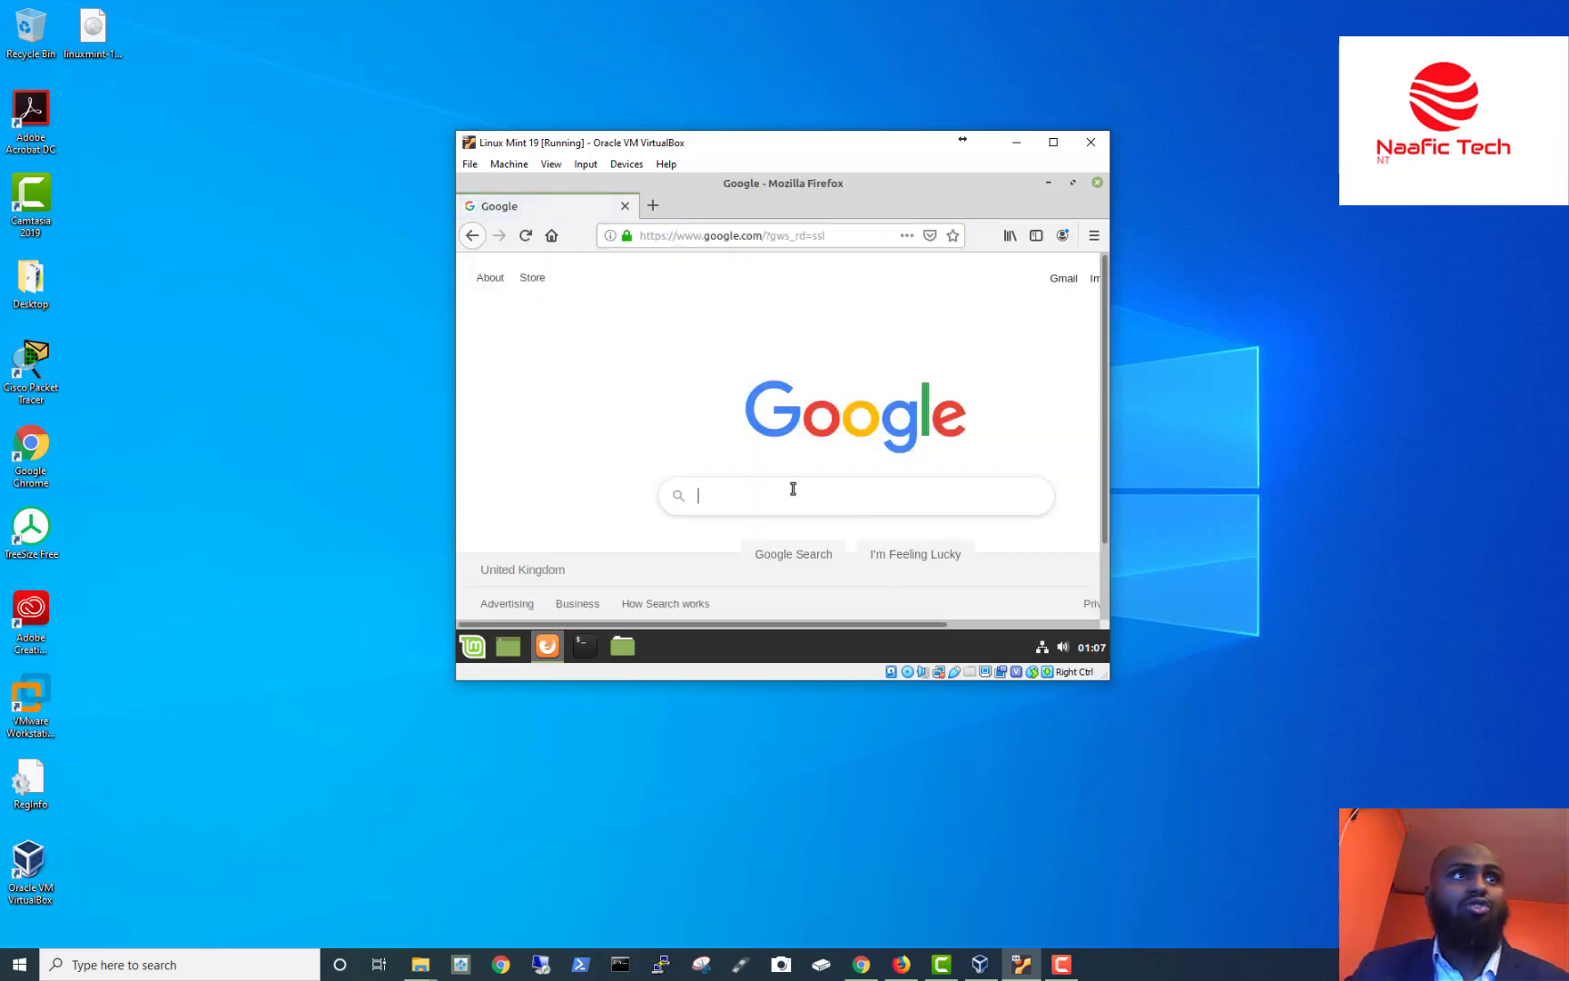
type("bbc")
key("Return")
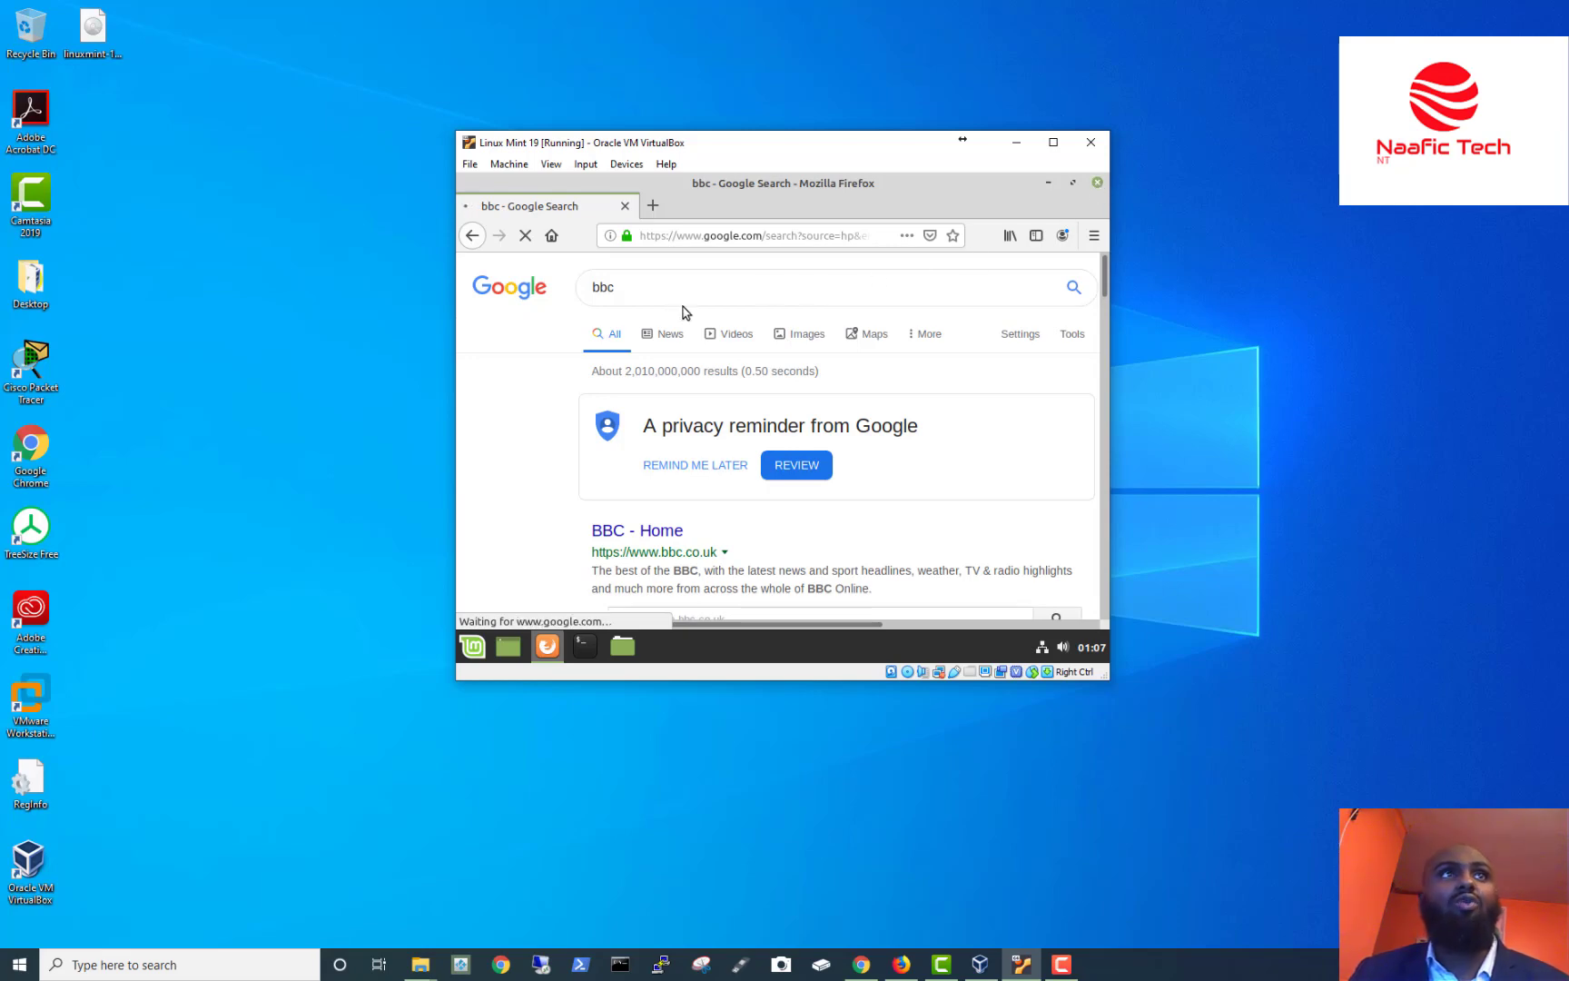
left_click(1098, 184)
left_click(517, 391)
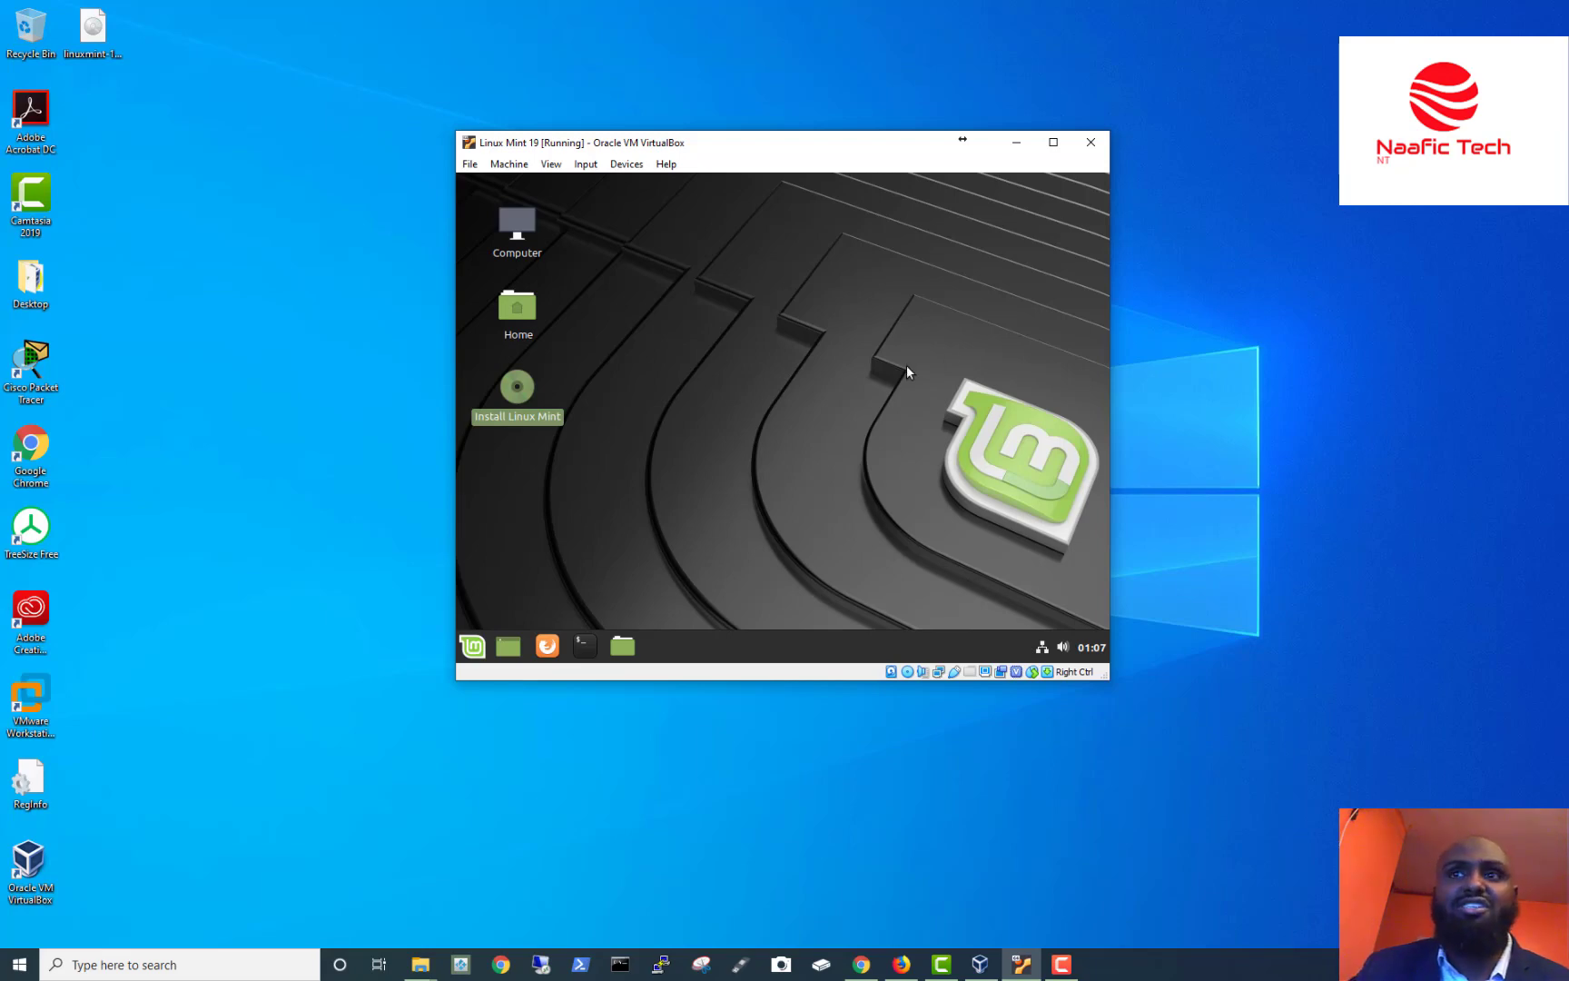
Launch Install Linux Mint and maximize the VM window to show the installer's Welcome page.
double_click(513, 385)
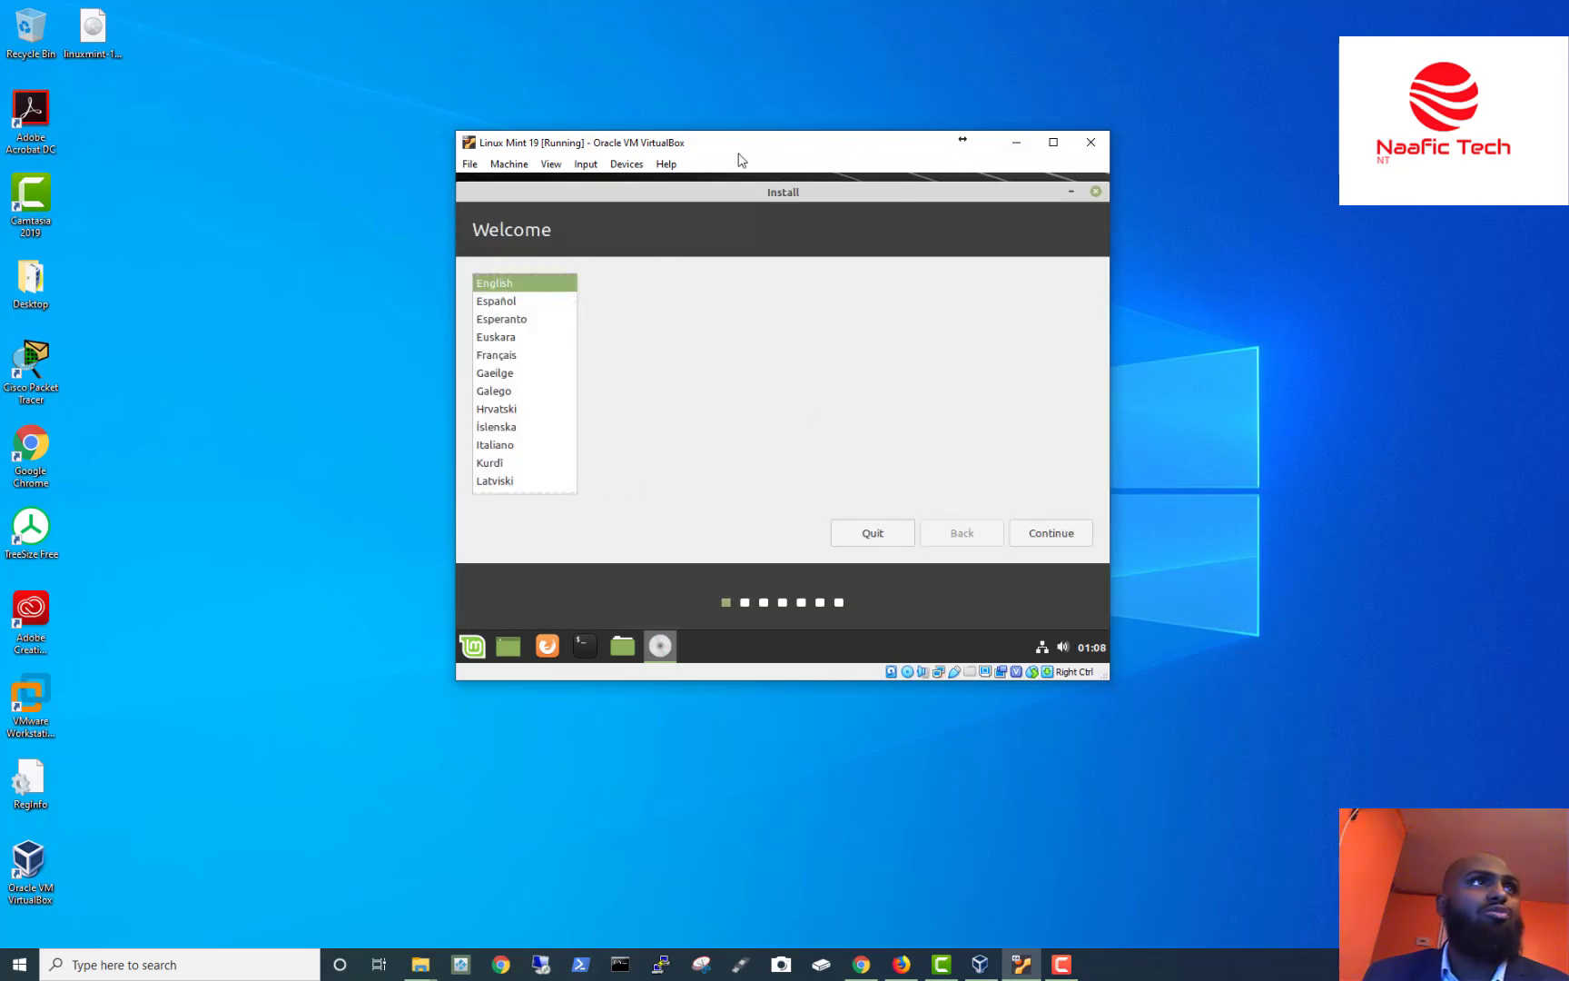
left_click(1016, 142)
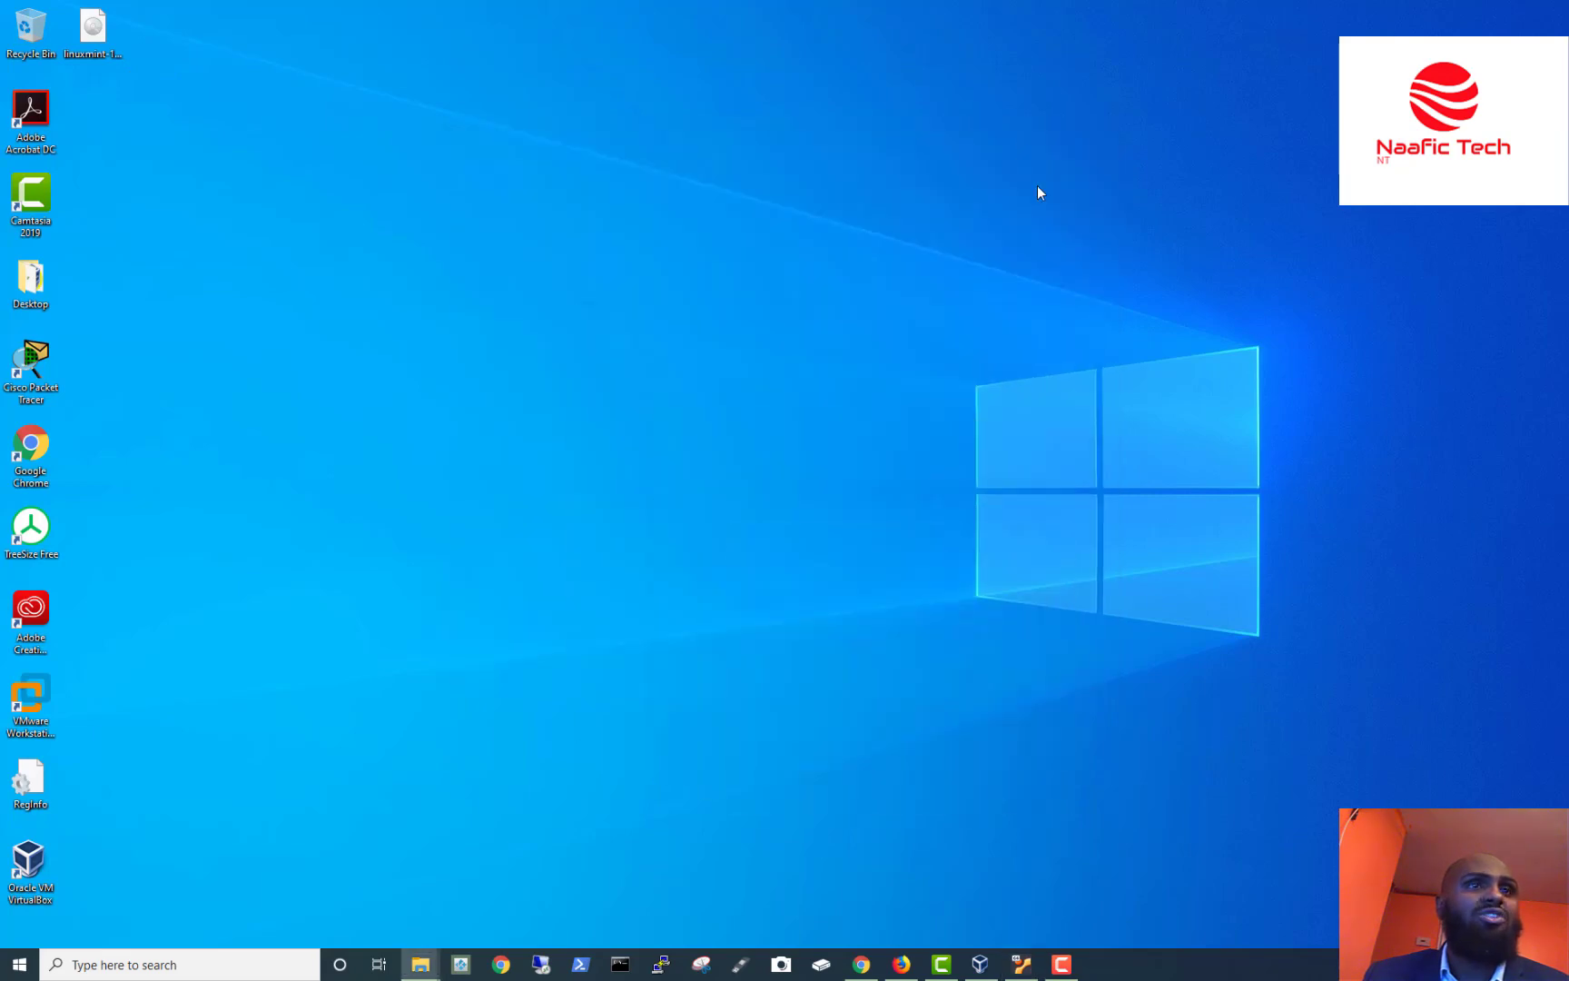
left_click(979, 964)
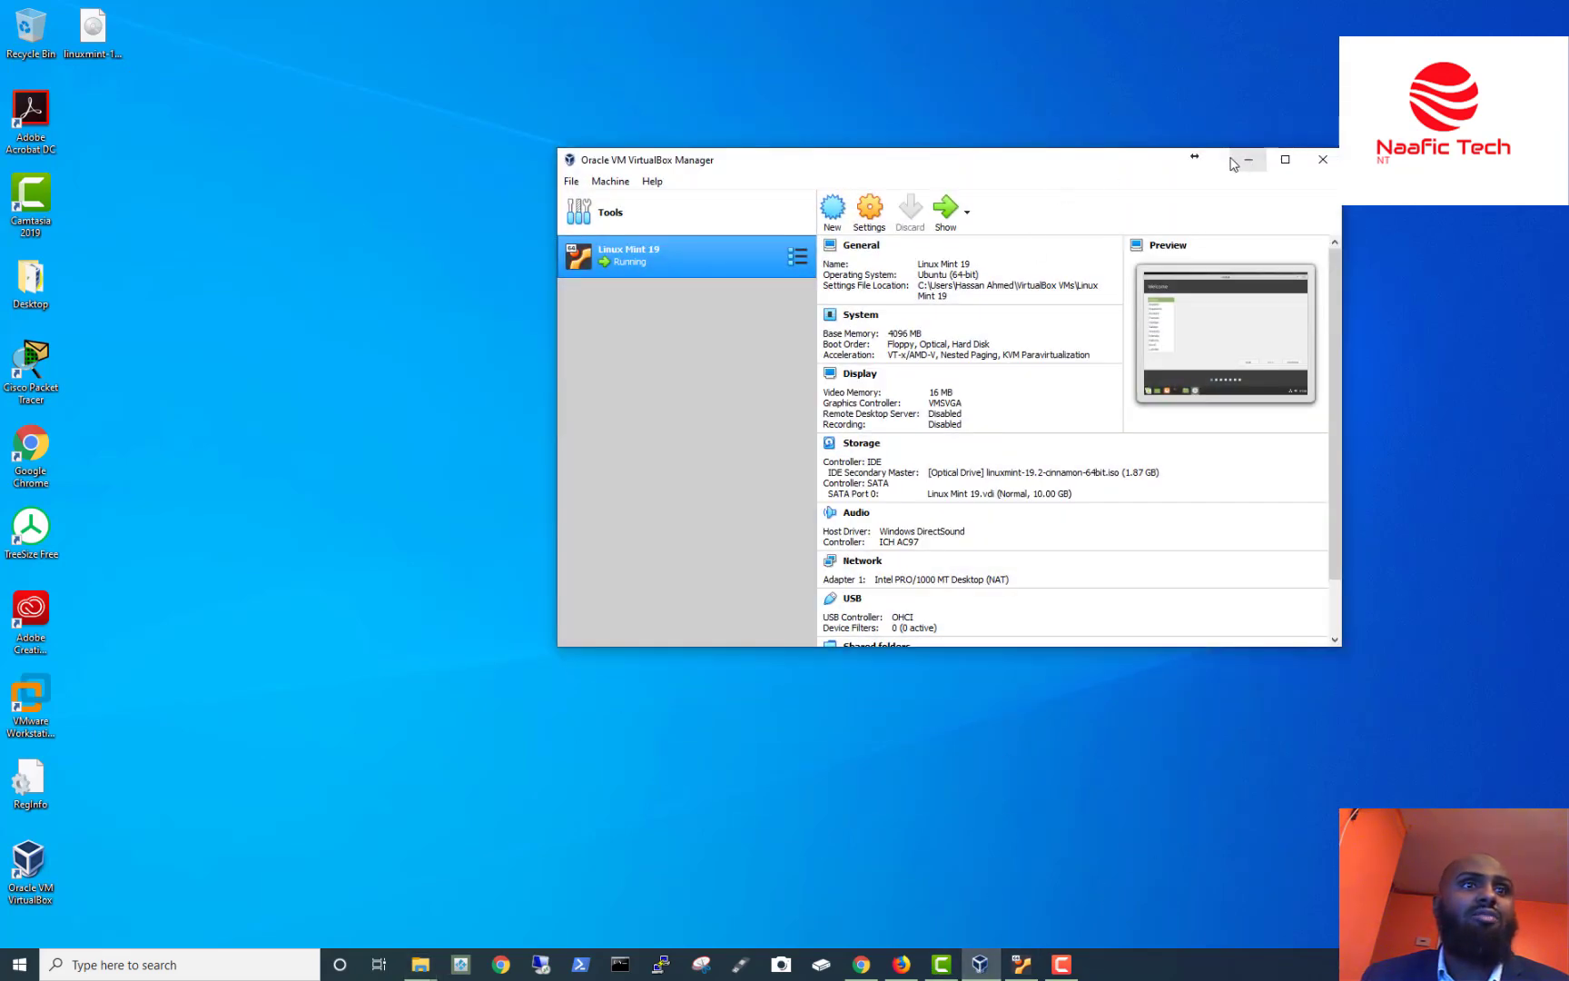
left_click(1235, 159)
left_click(1021, 963)
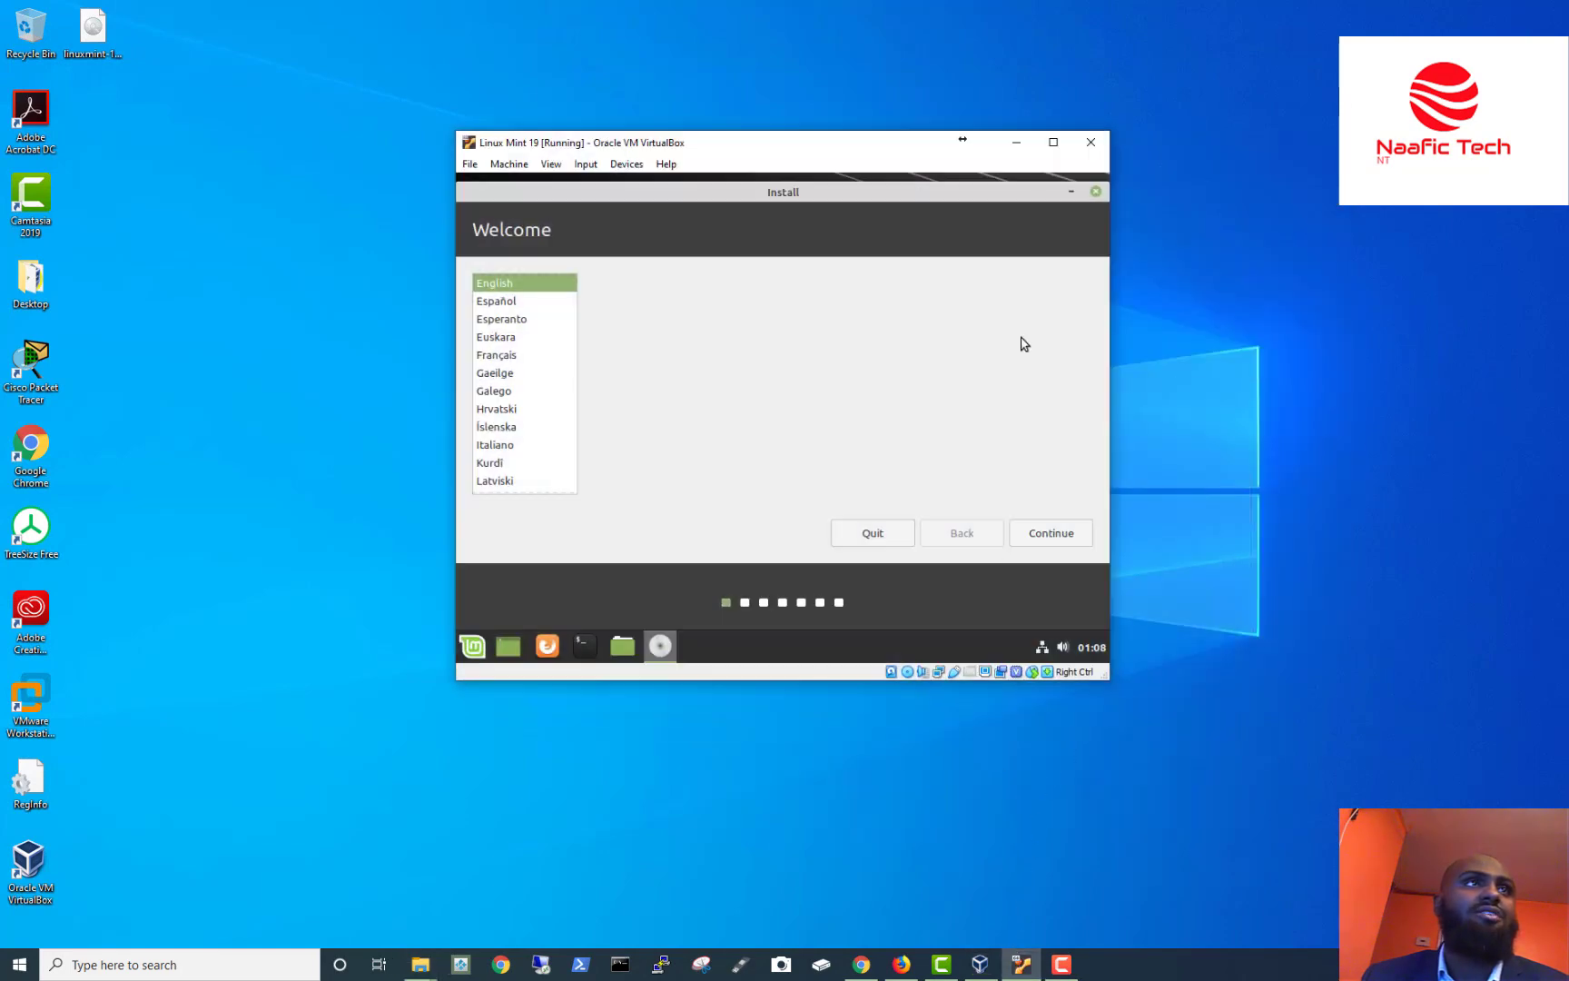
left_click(1053, 142)
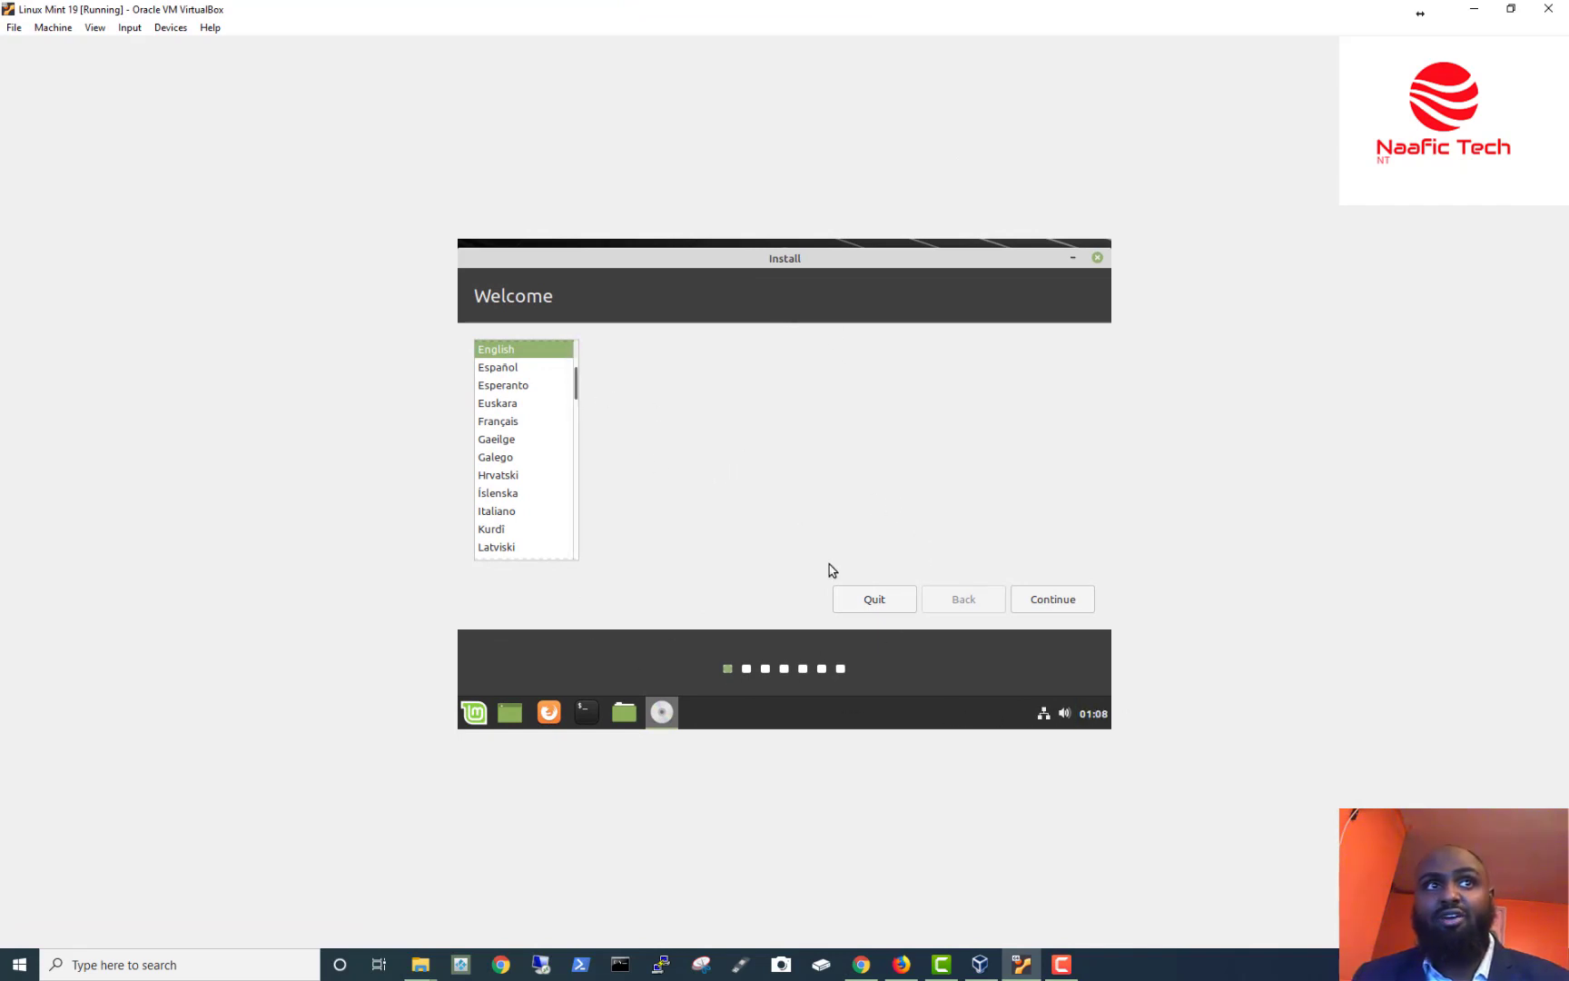
Keep English as the language and choose the English (UK) keyboard layout.
left_click(1068, 609)
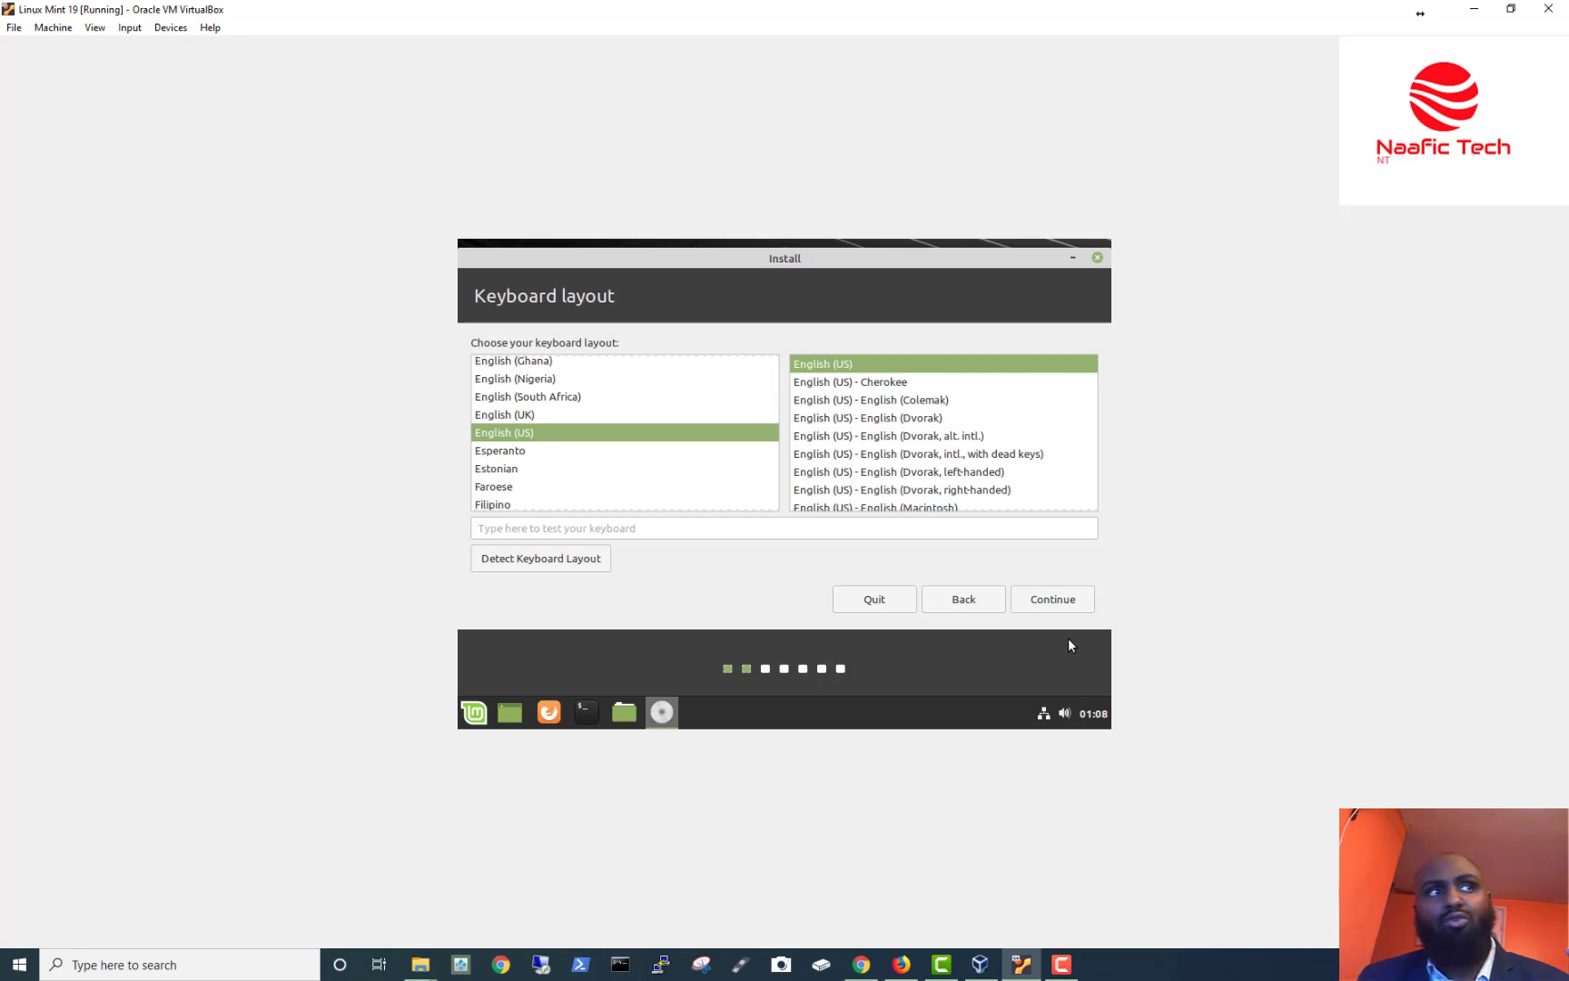
left_click(529, 415)
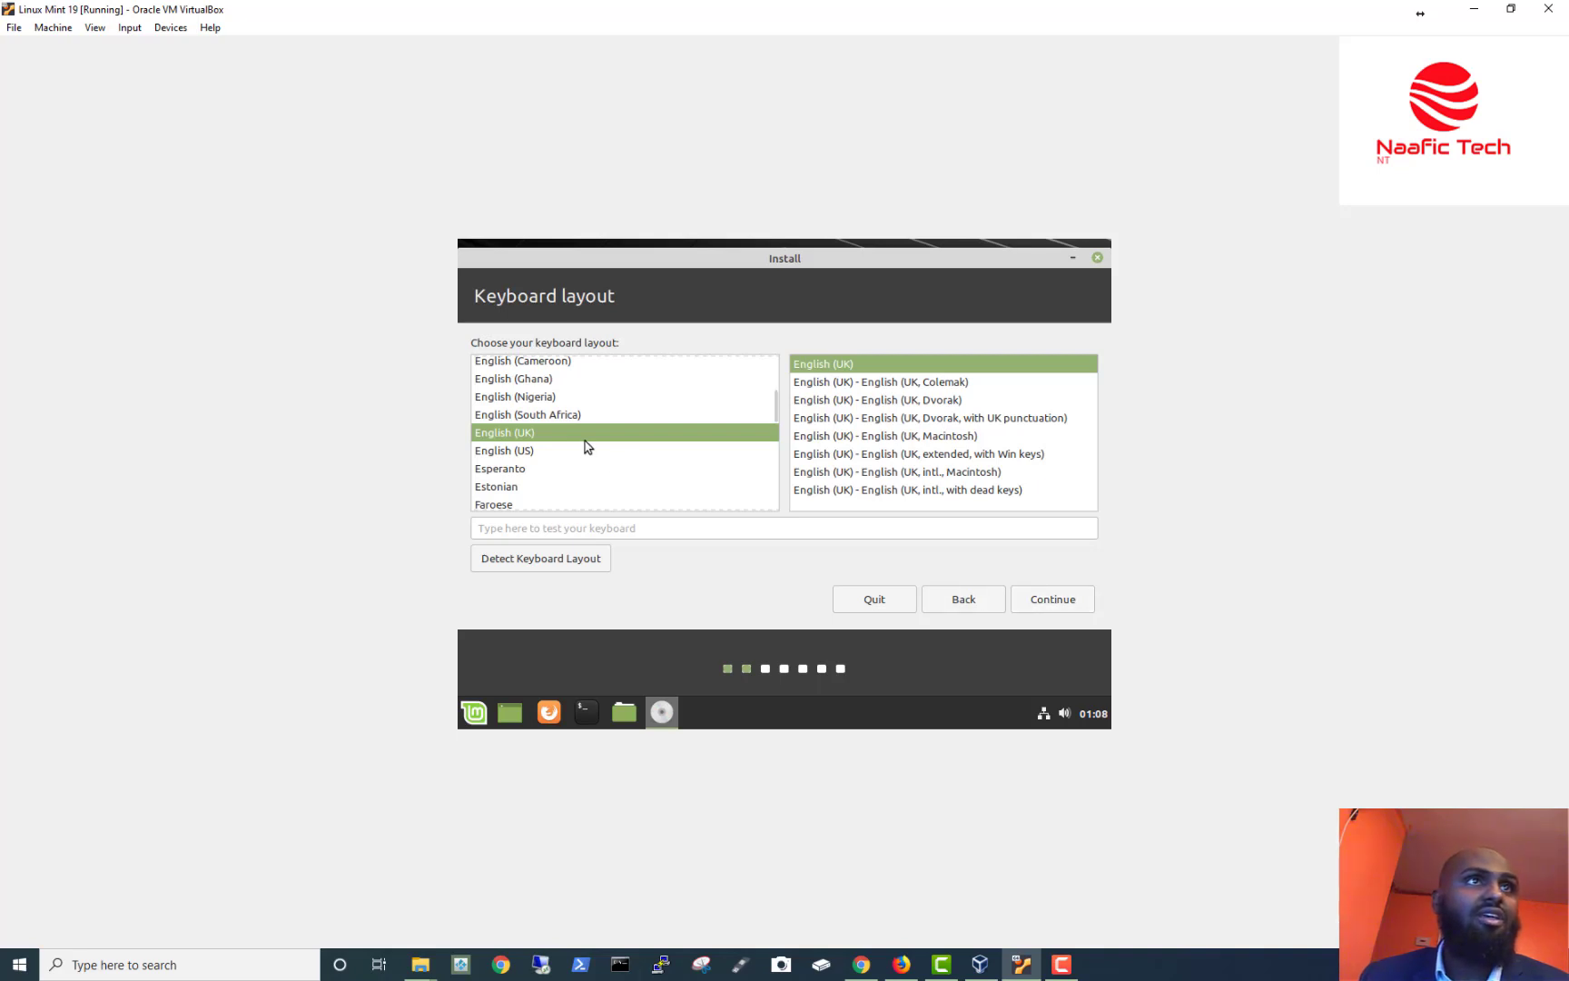
left_click(1037, 599)
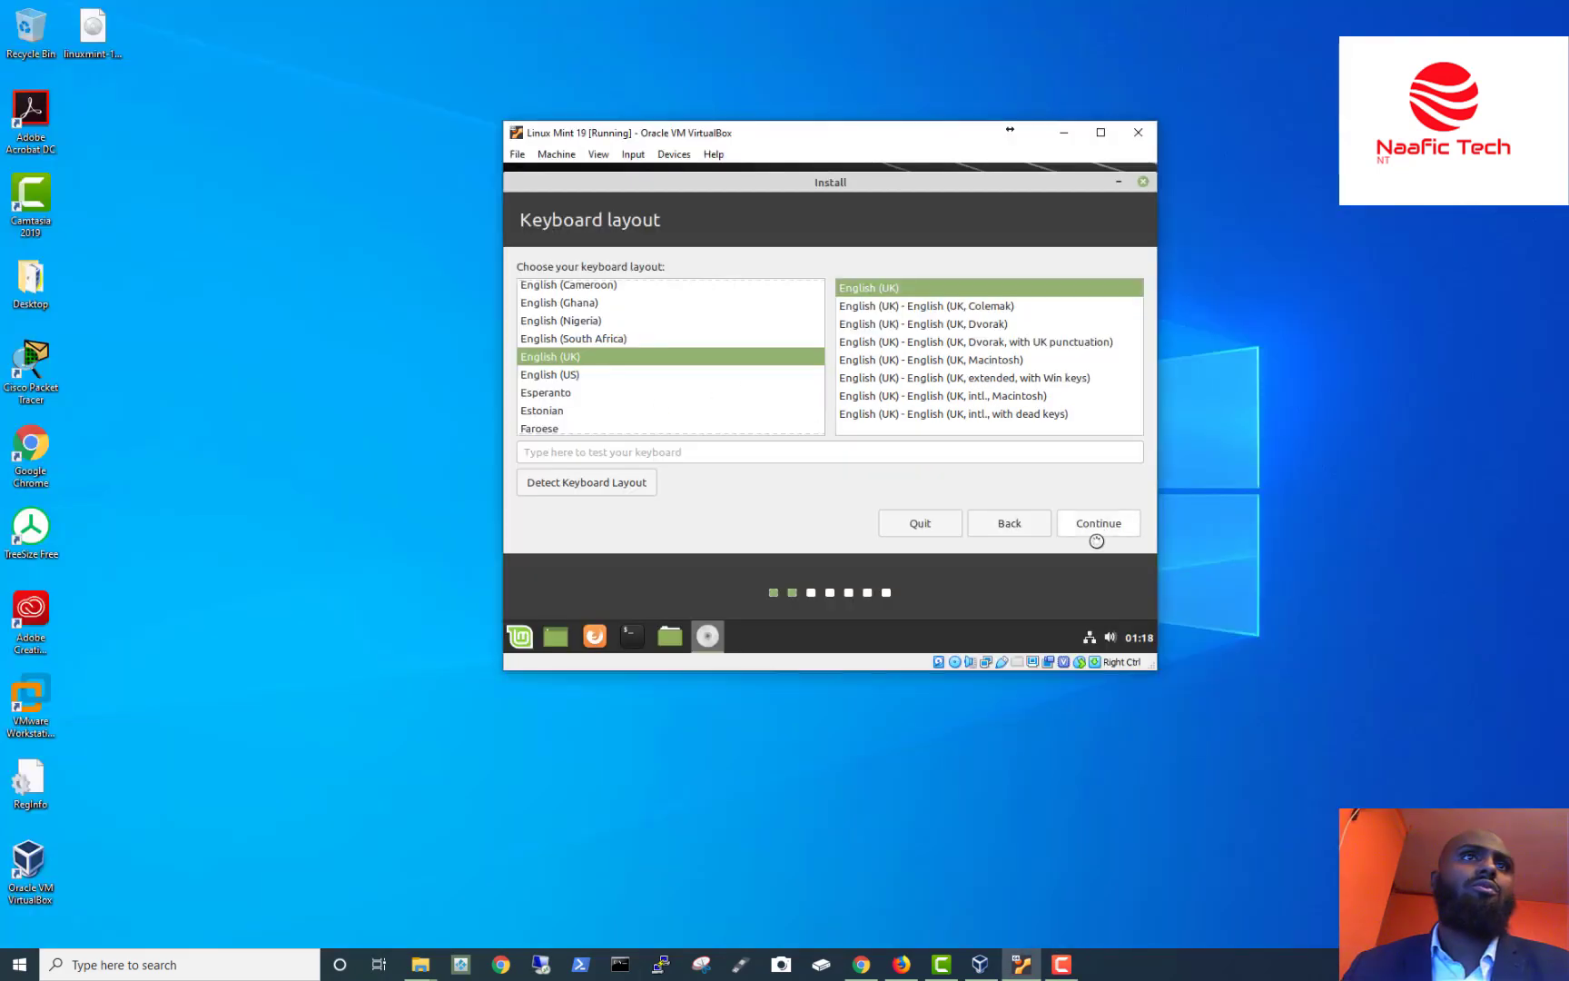
Continue past Preparing to install with 'Install third-party software' left unticked.
left_click(1096, 527)
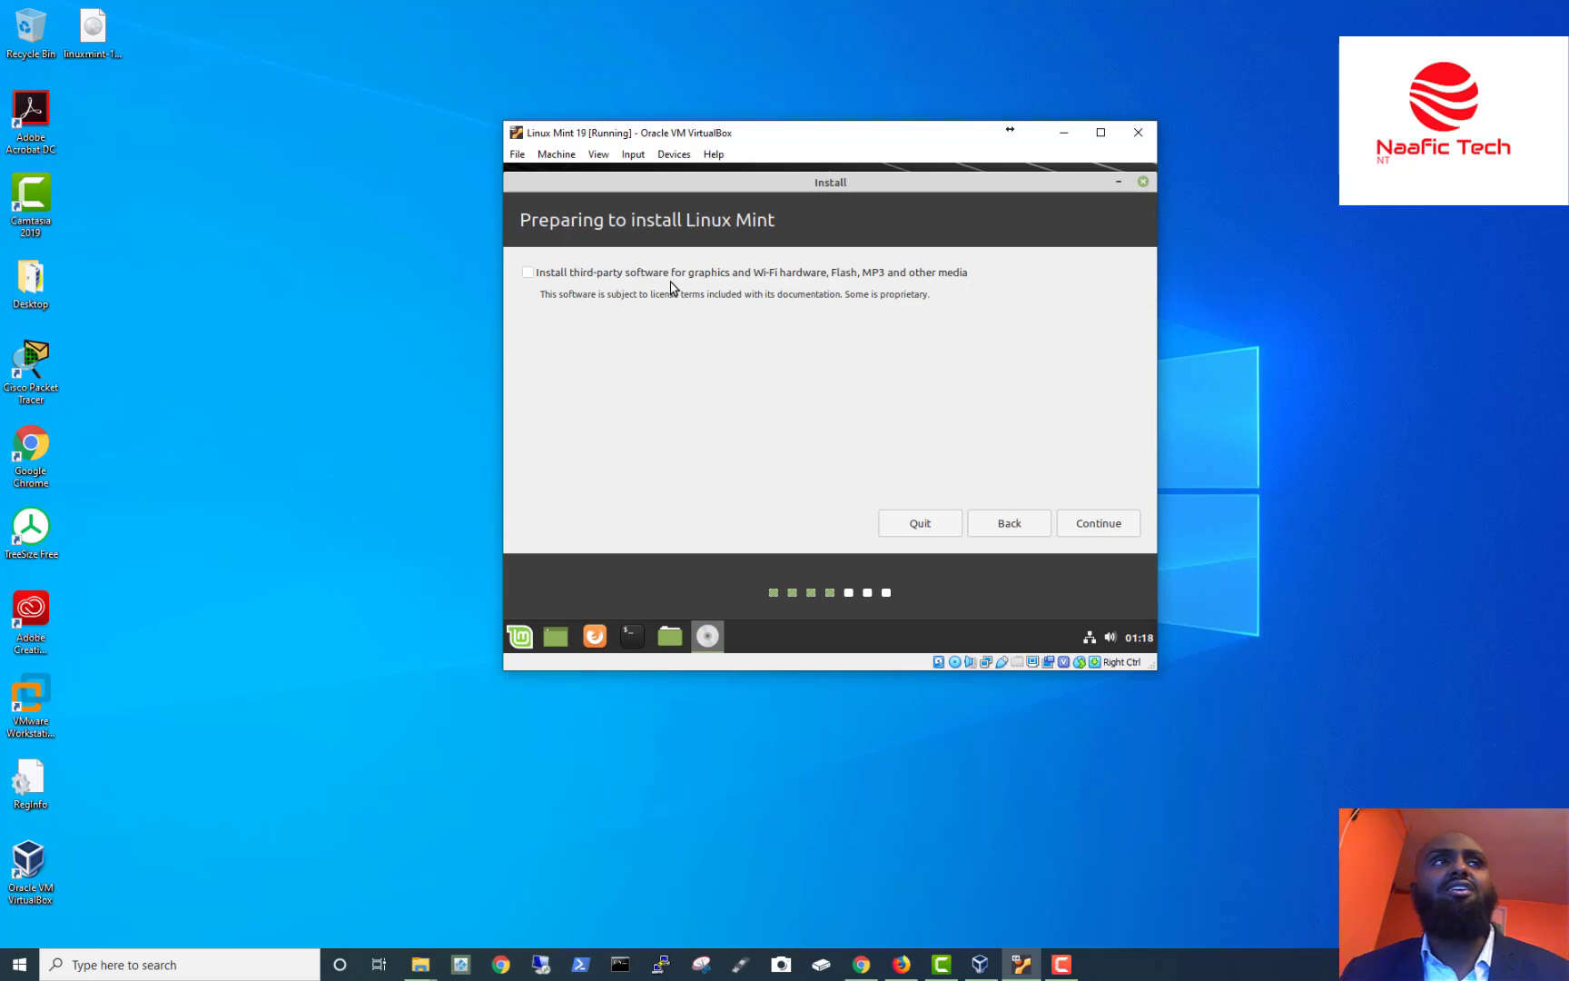
left_click(1105, 523)
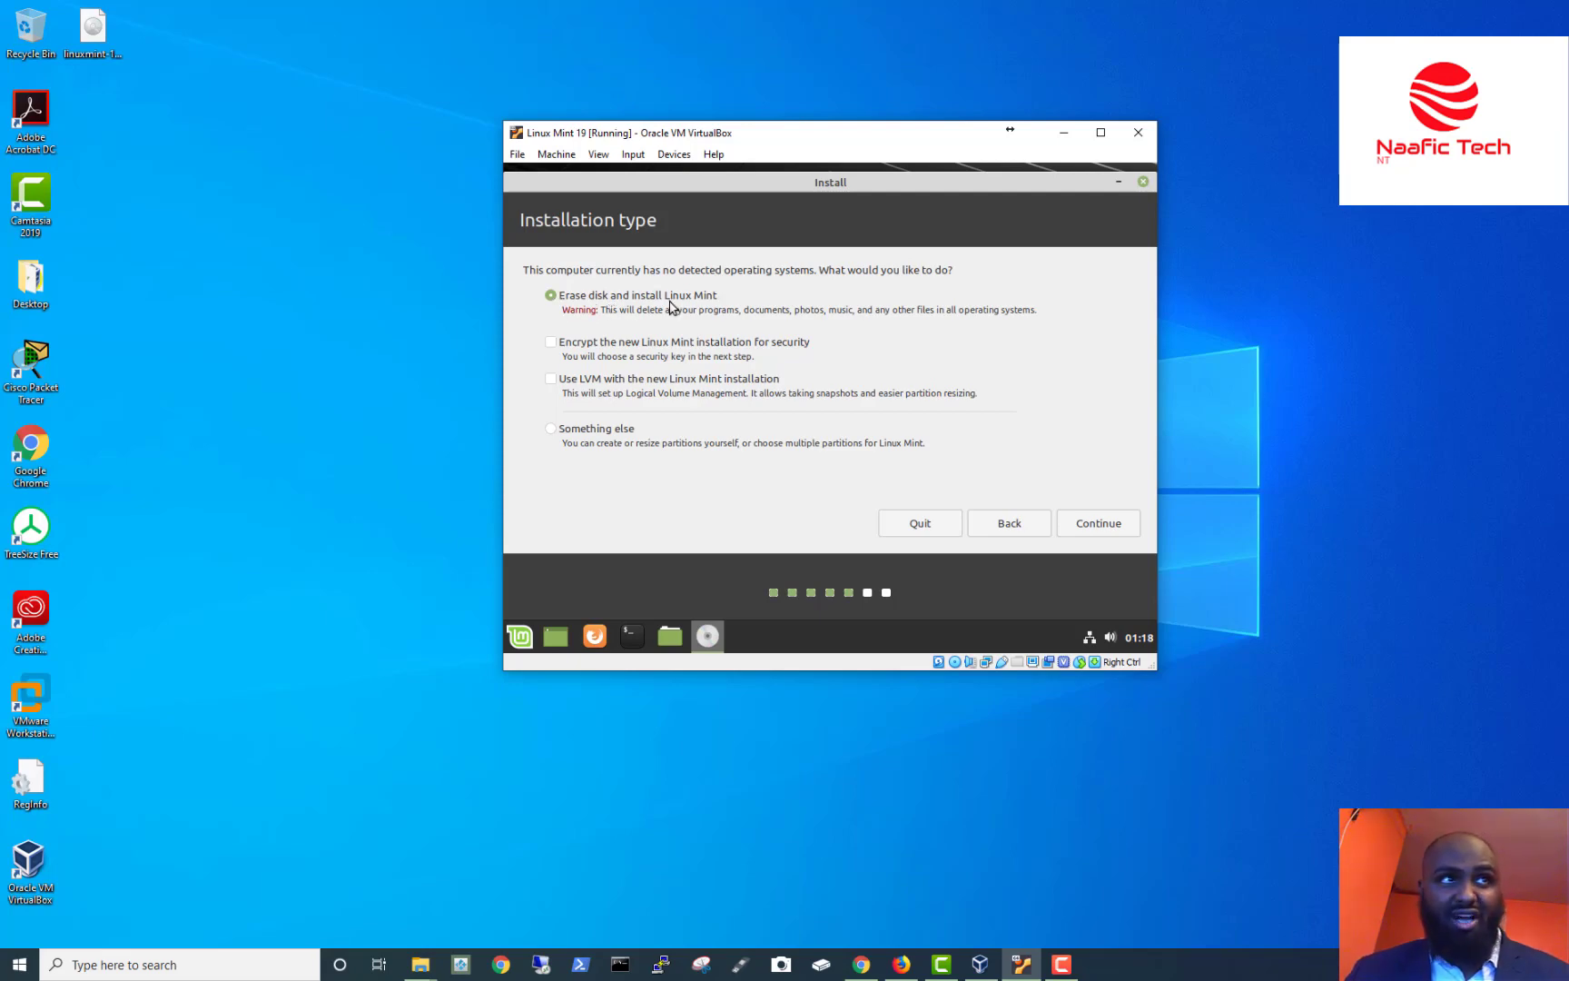
Erase the whole 10.7 GB virtual disk, choose Install Now, and confirm writing the partition changes.
left_click(1117, 532)
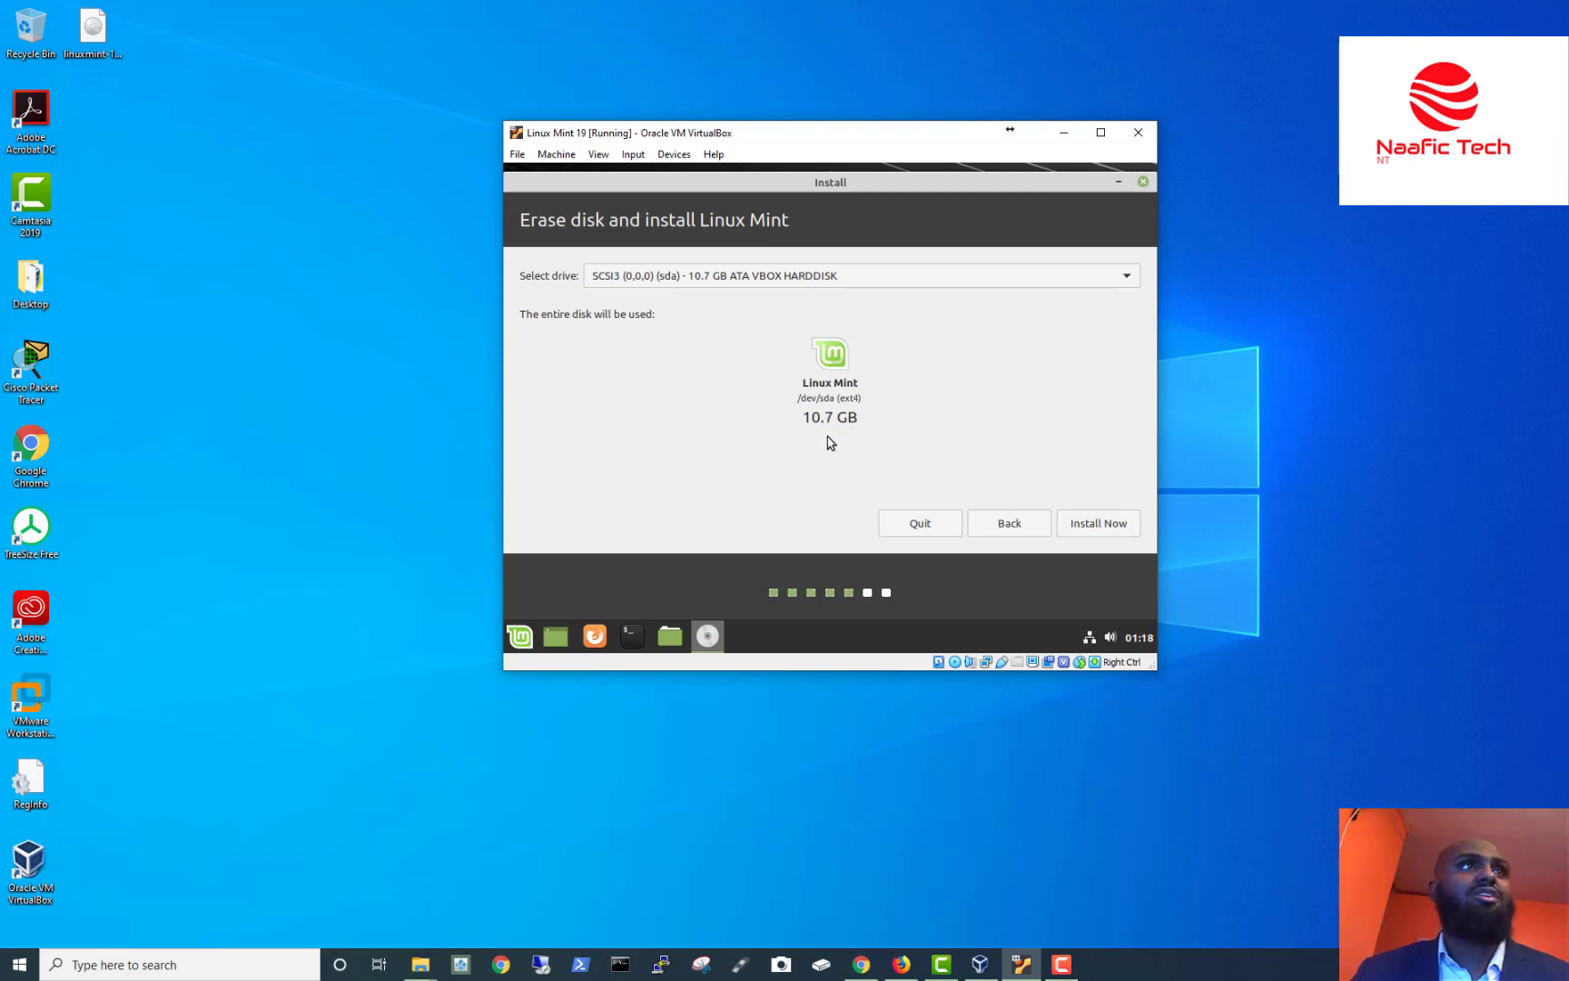
left_click(1089, 538)
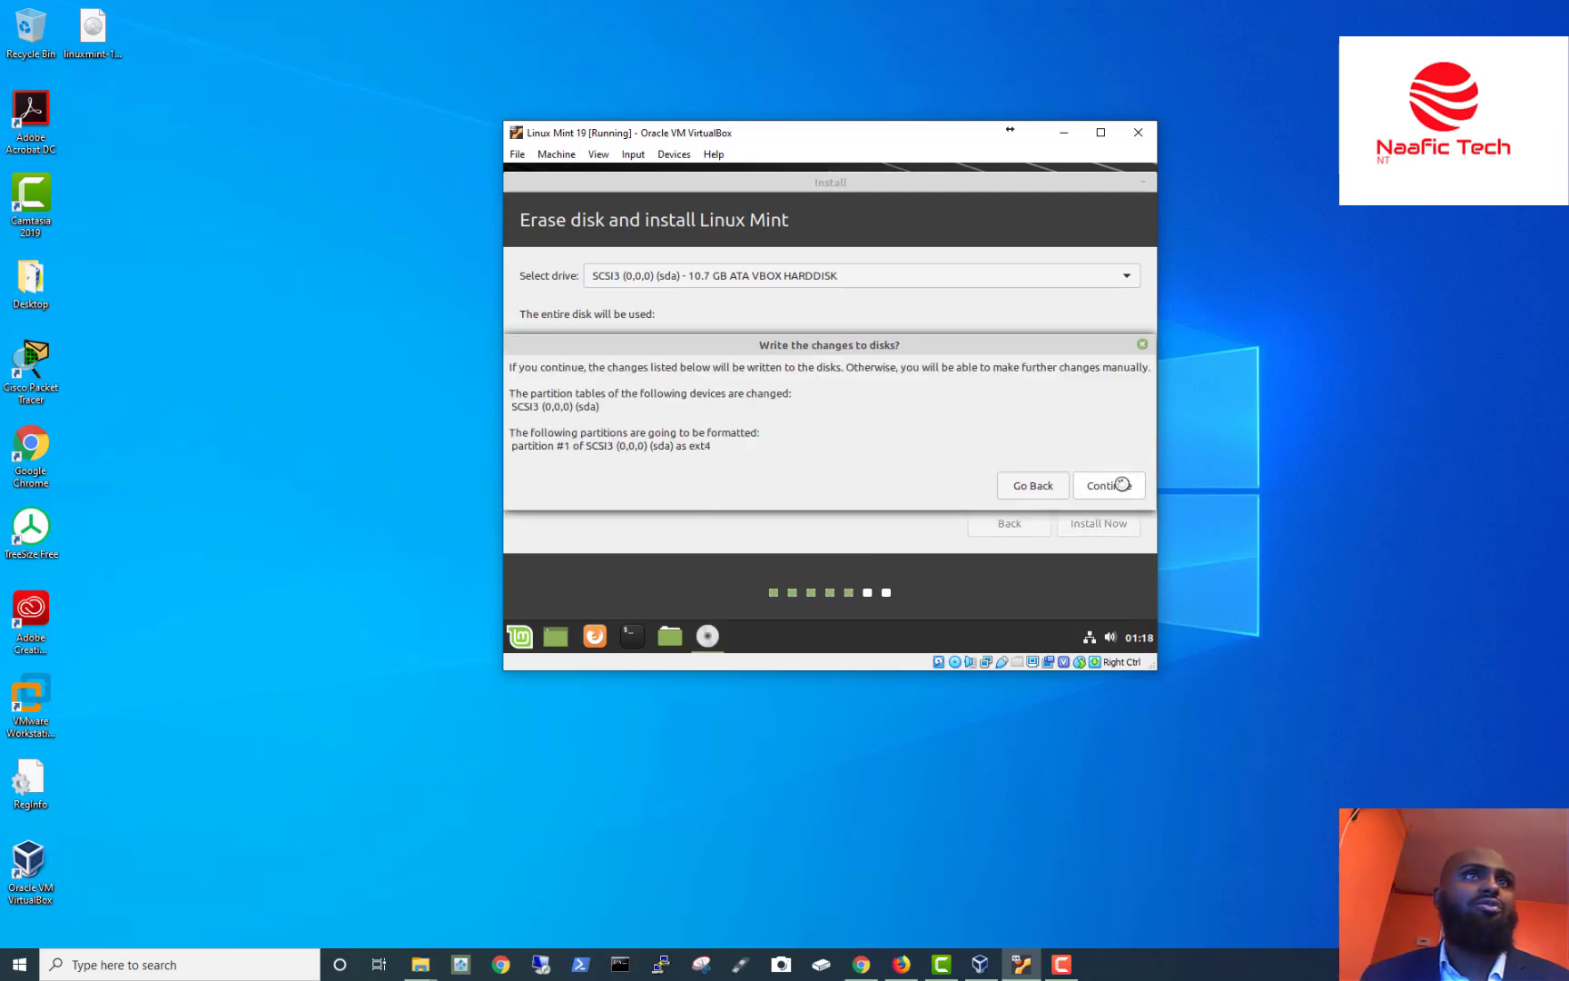
left_click(1122, 484)
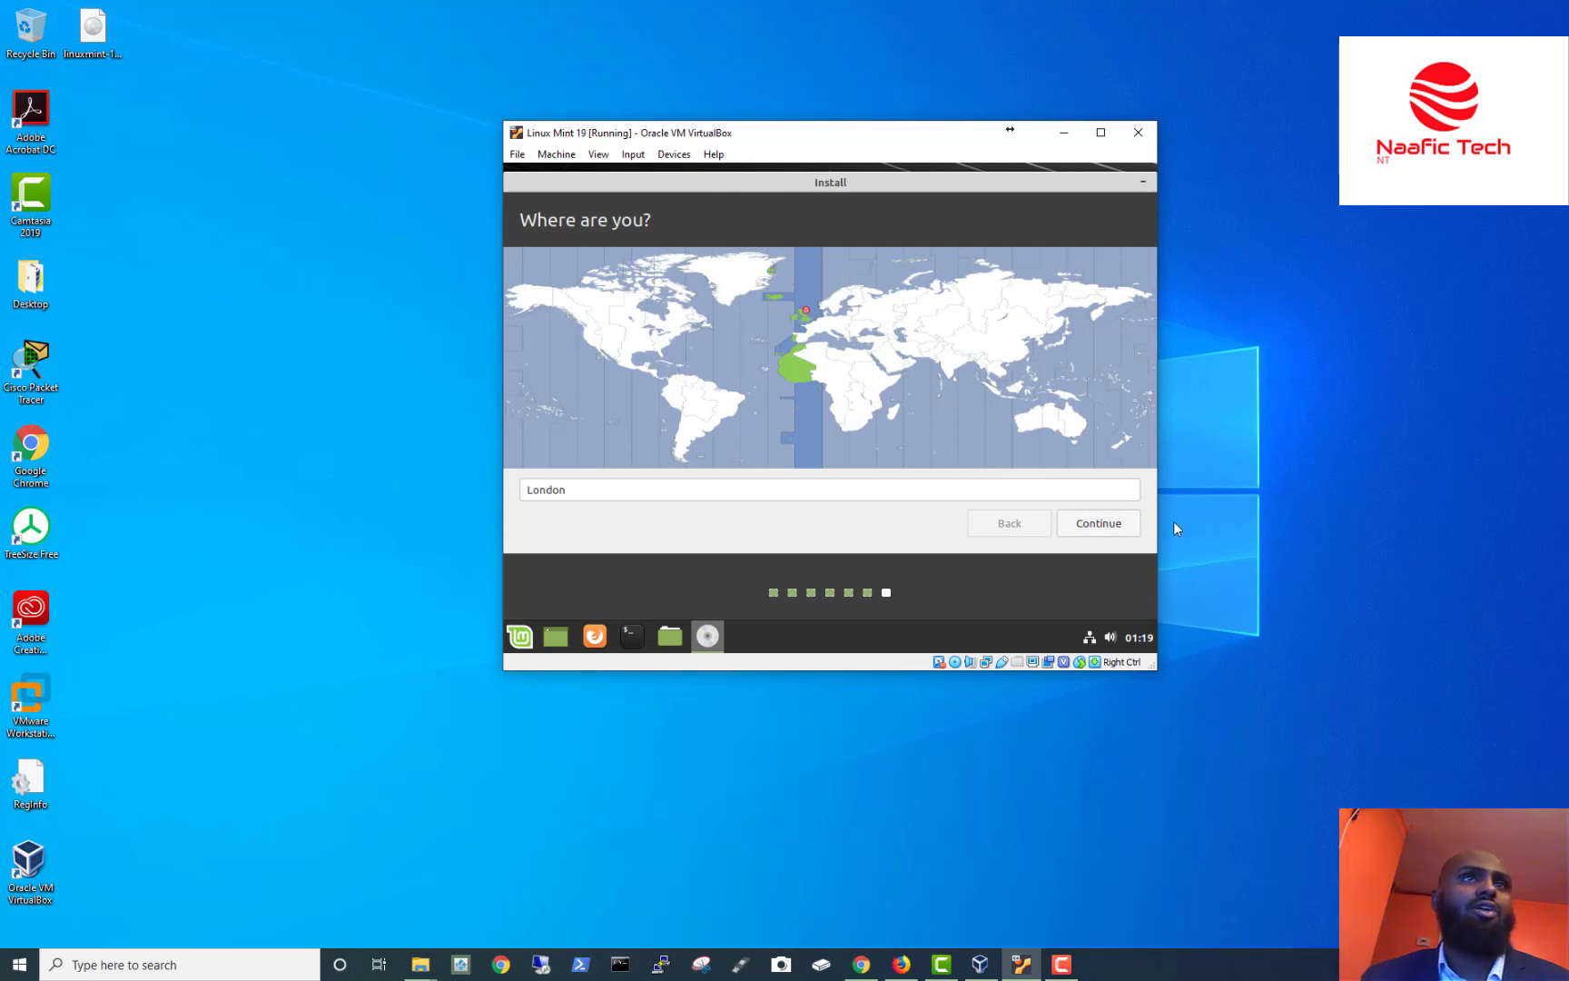
Accept London as the location and move on to the user account form.
left_click(1070, 532)
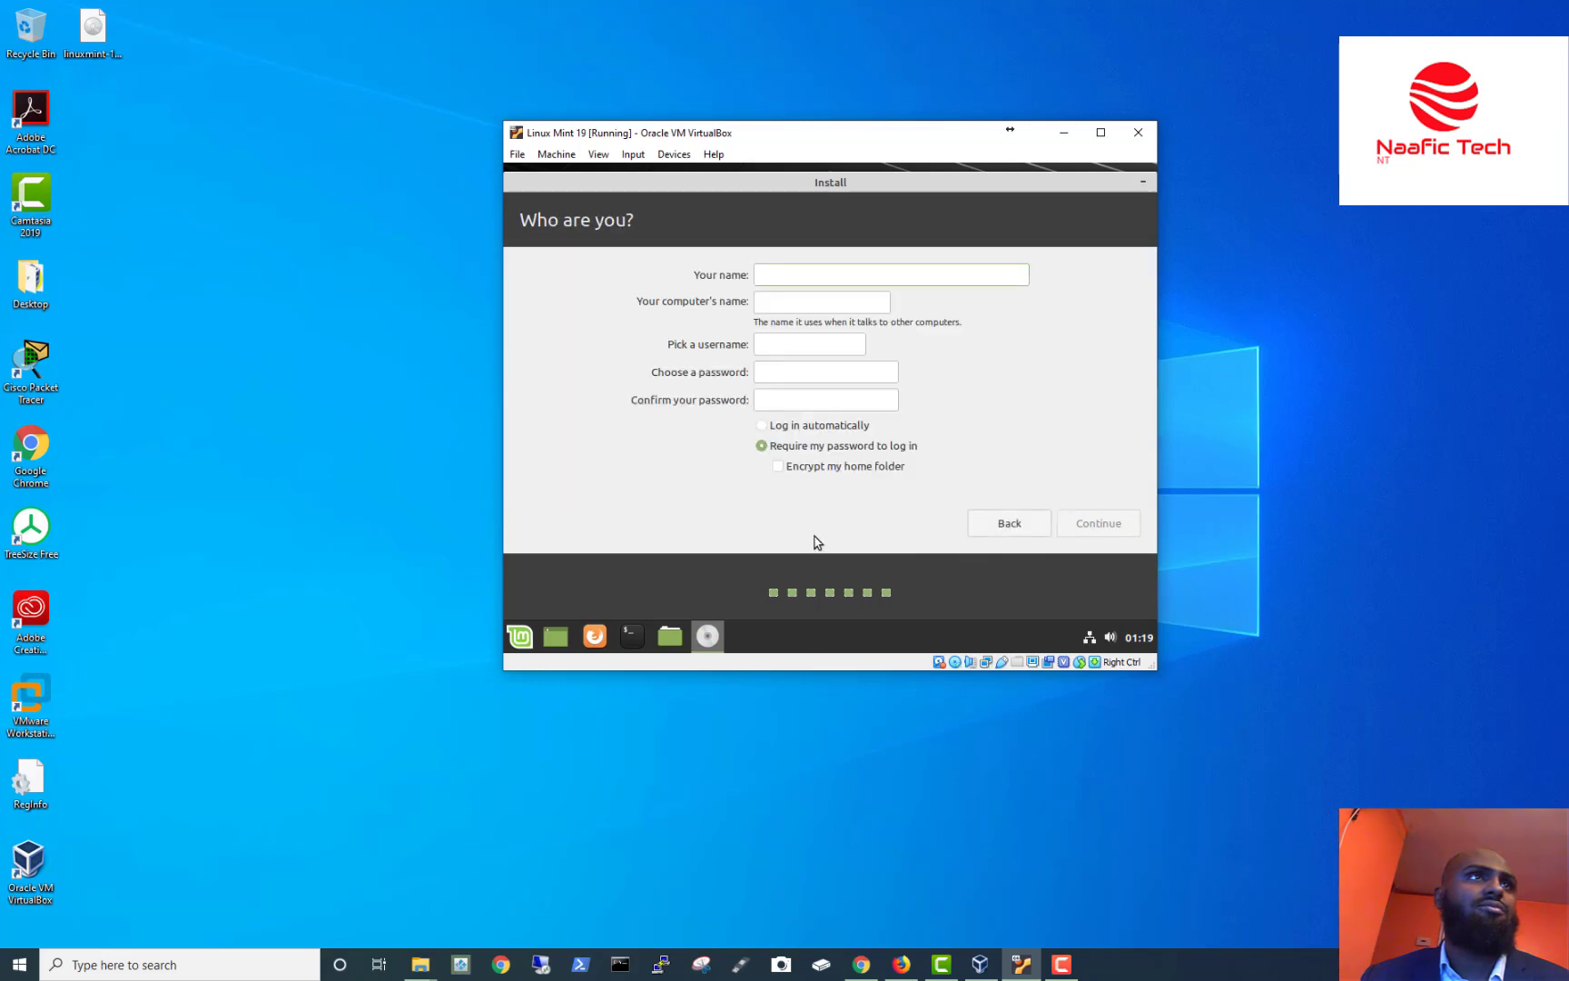
left_click(1008, 530)
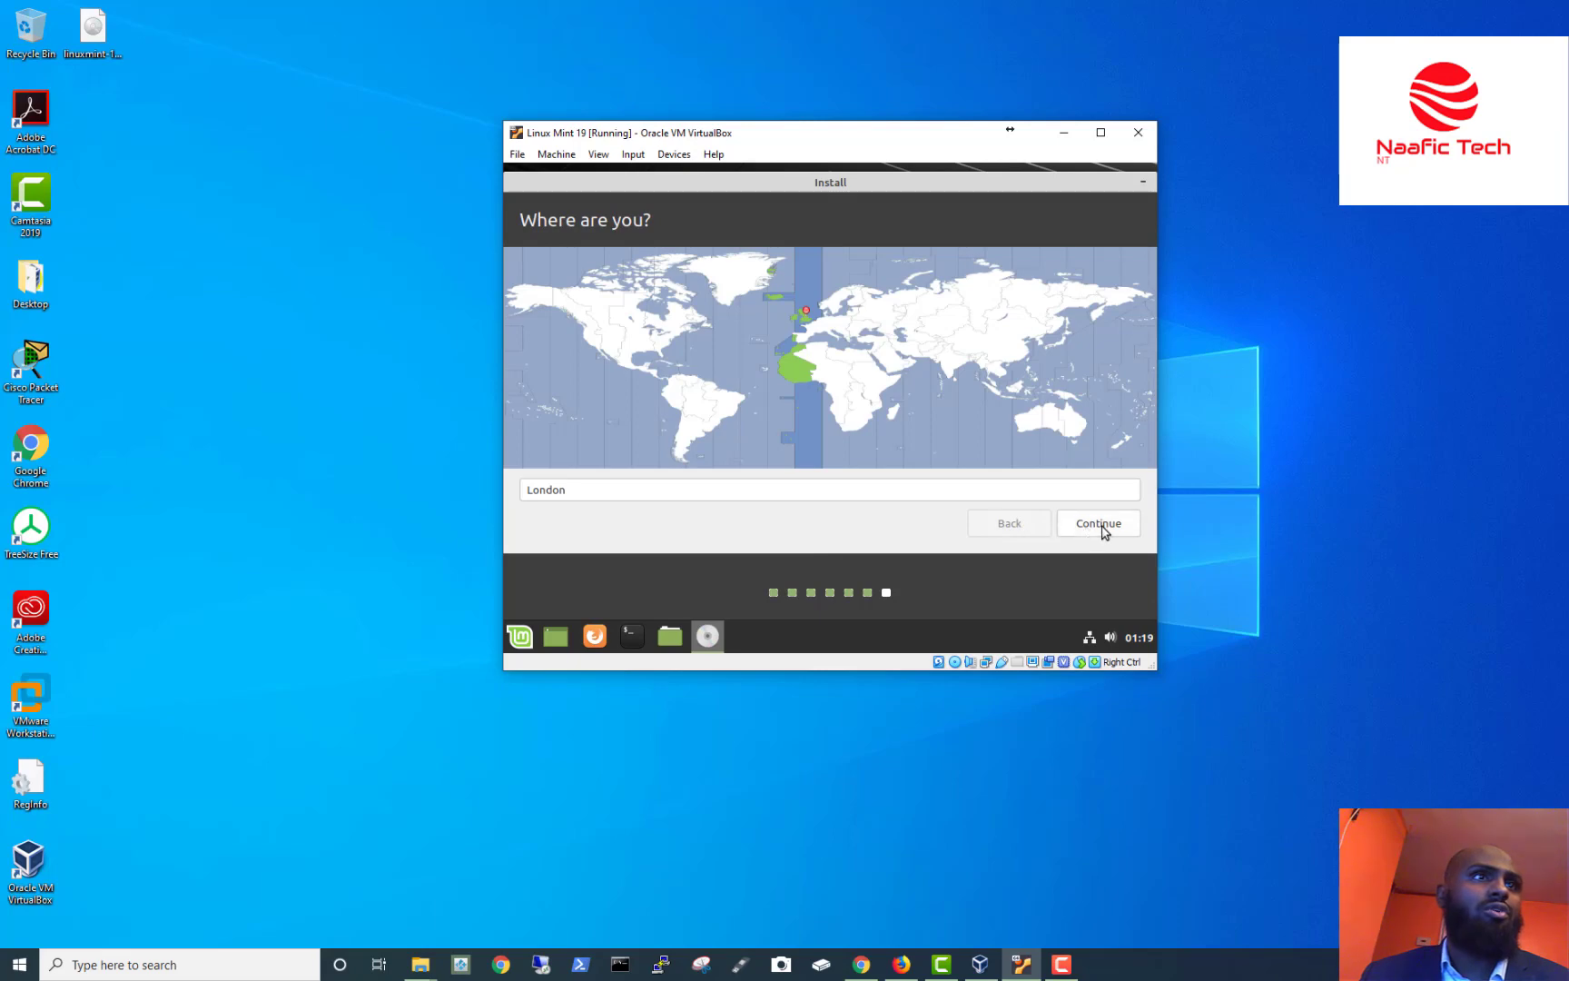
left_click(1103, 531)
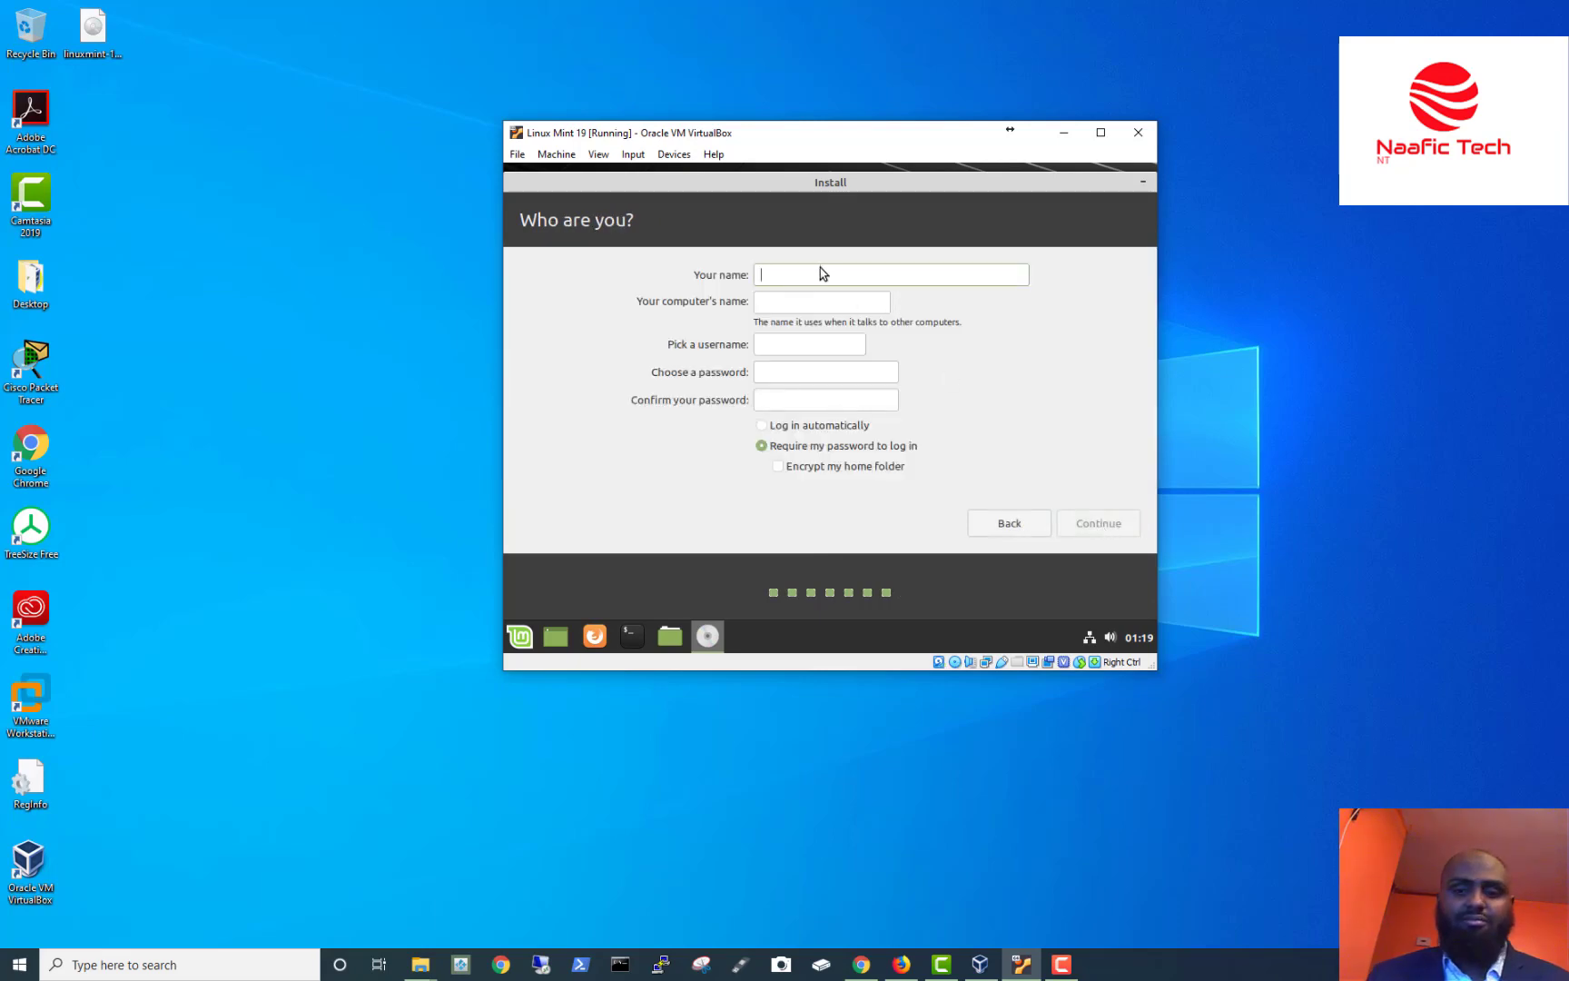
Enter the user's name and username, then type the account password, which is flagged Weak.
type("Naafic")
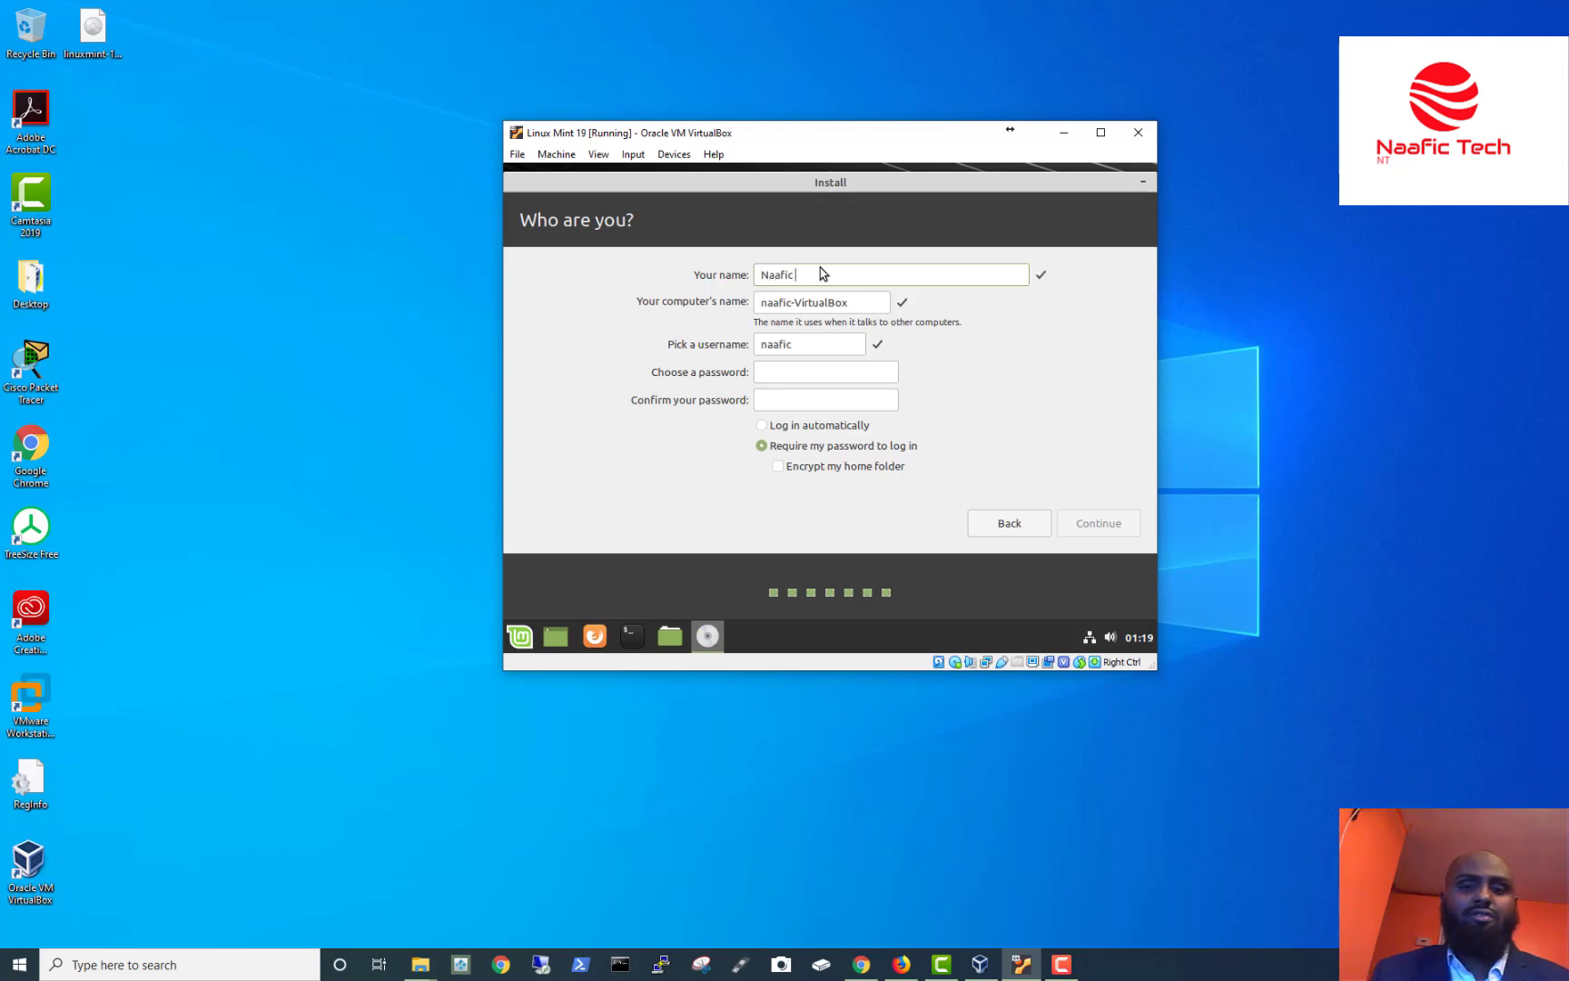
type(" Tech")
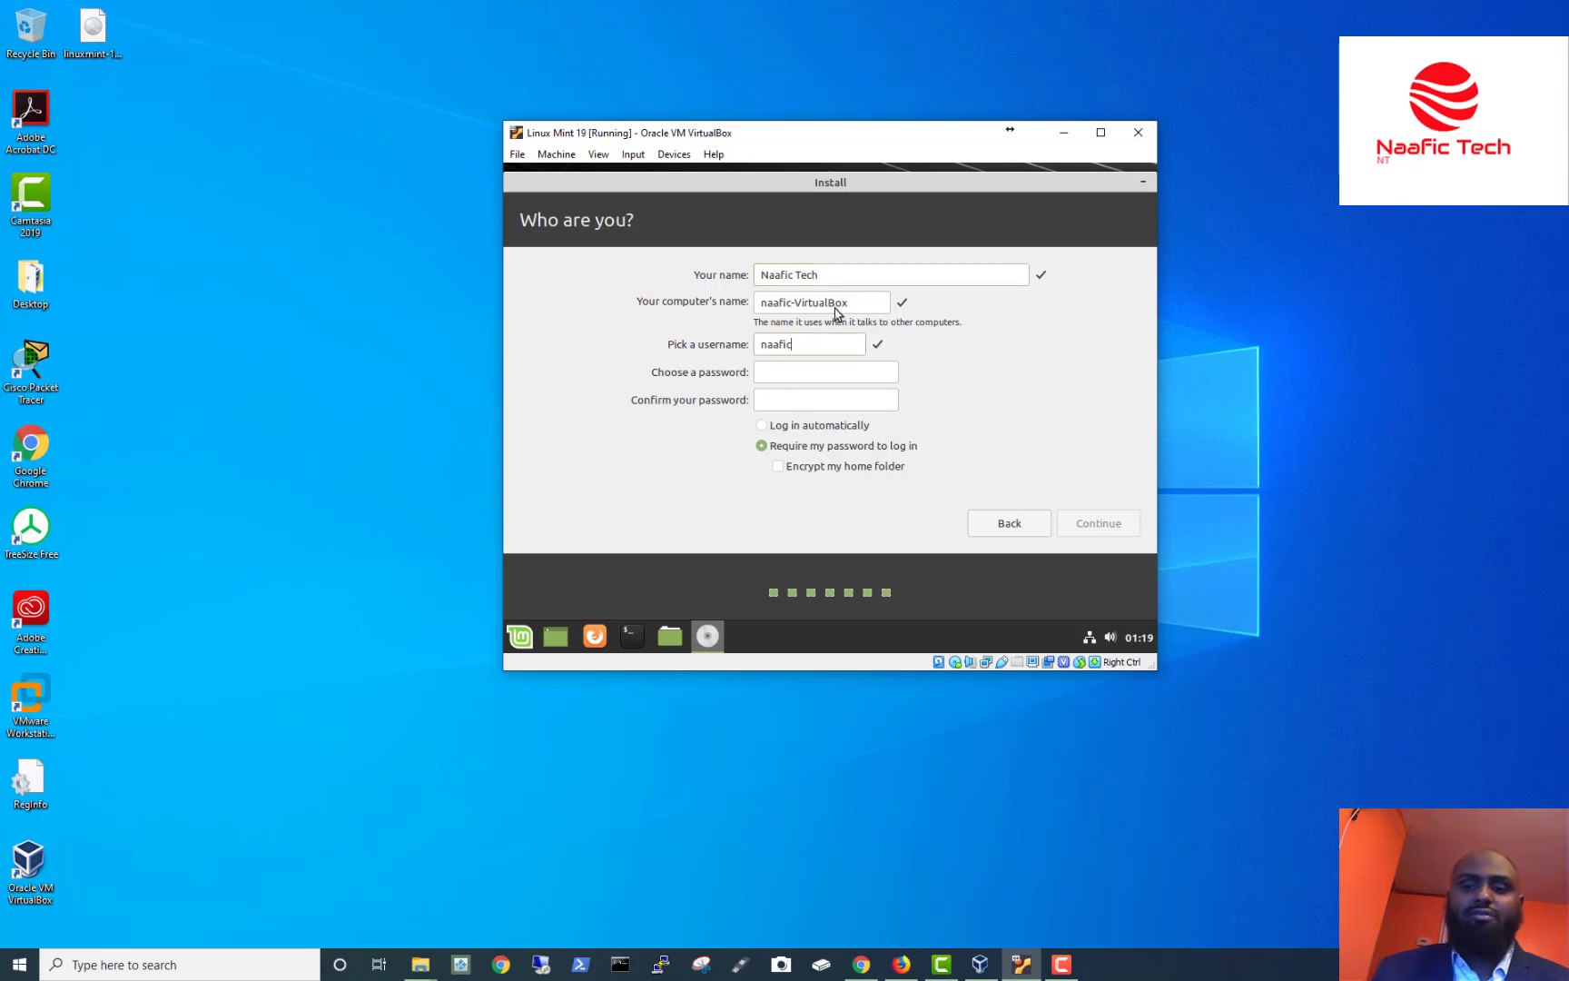
type(".tech")
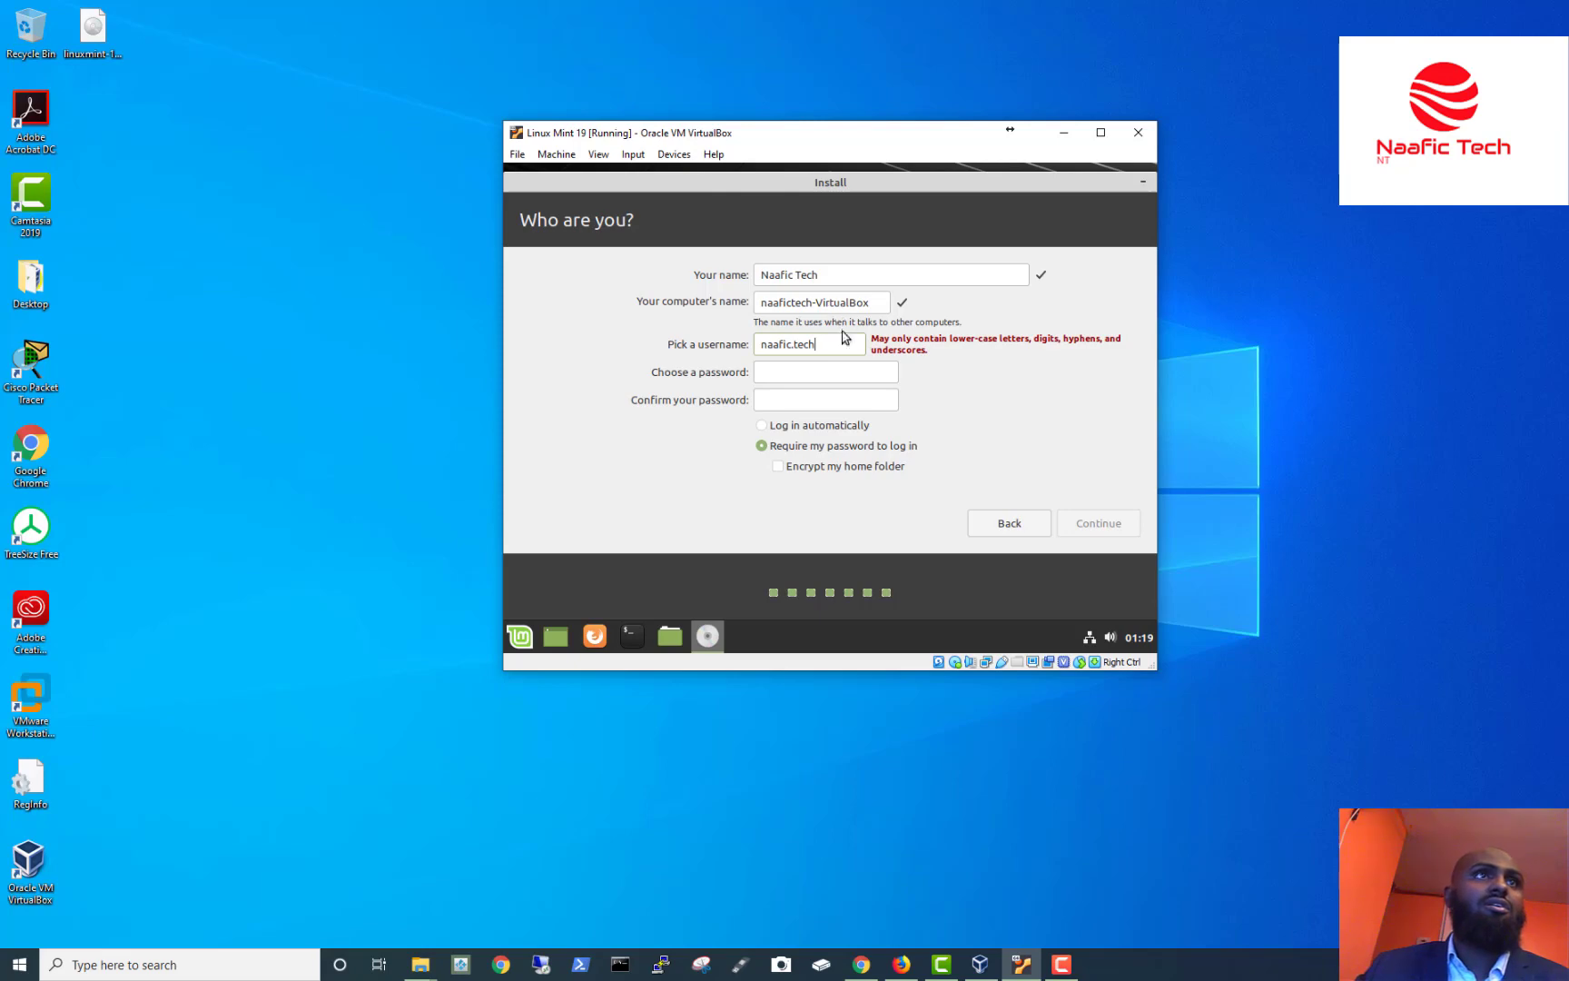
left_click(830, 371)
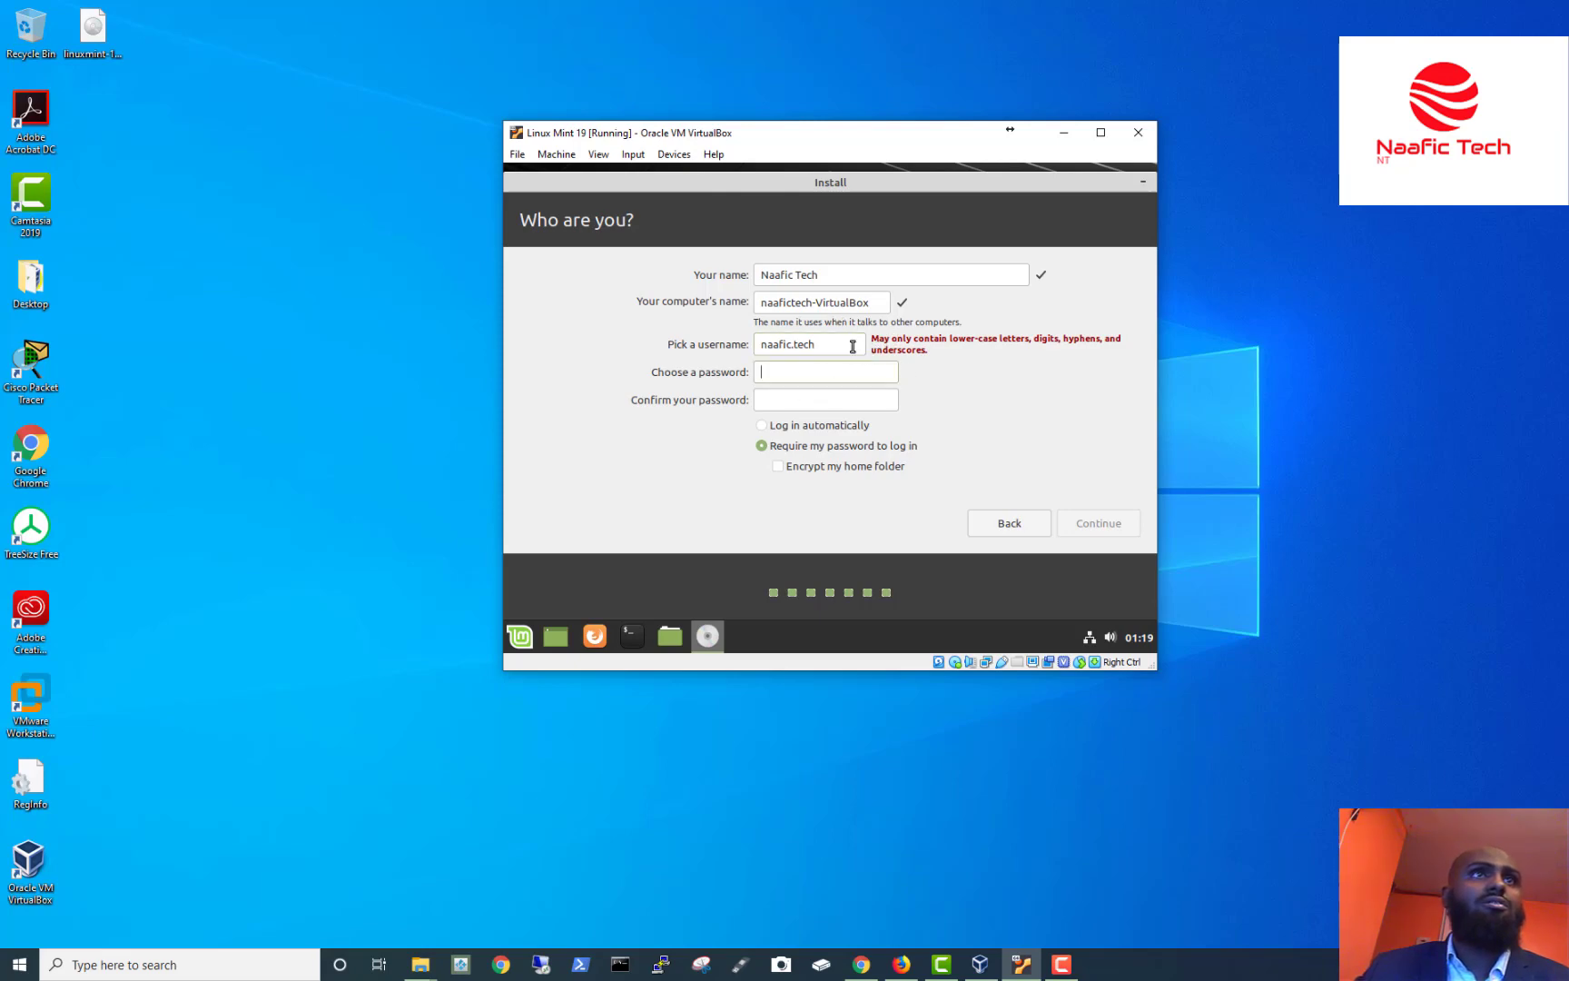
key("BackSpace")
key("BackSpace")
key("BackSpace")
key("BackSpace")
key("BackSpace")
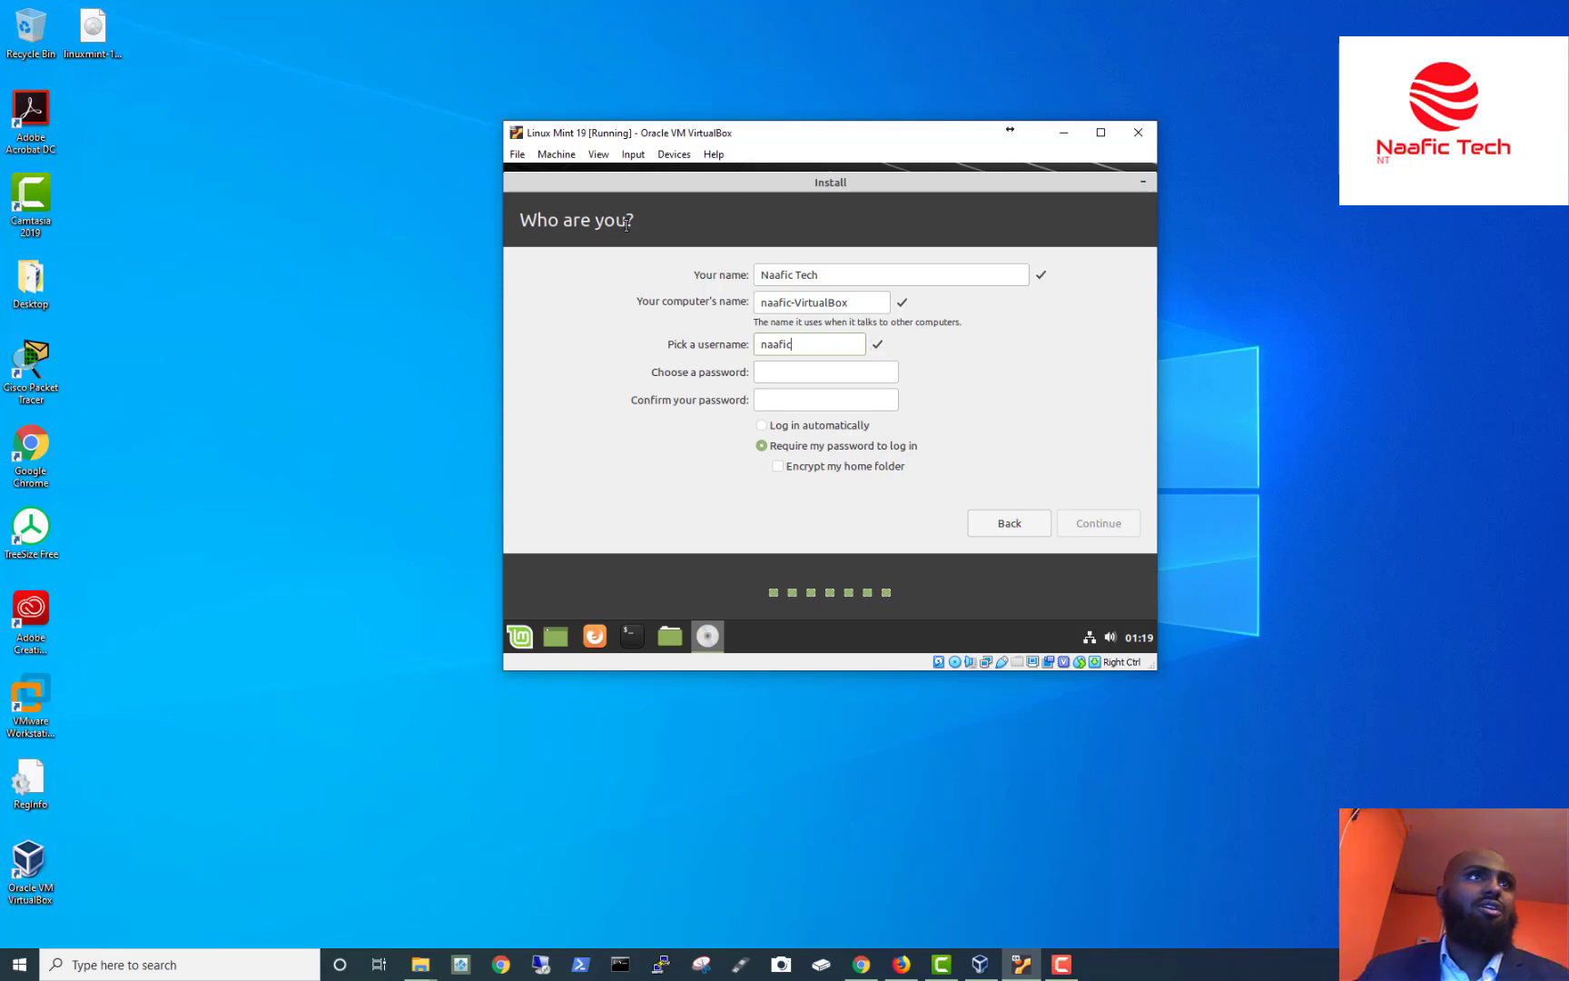
left_click(829, 373)
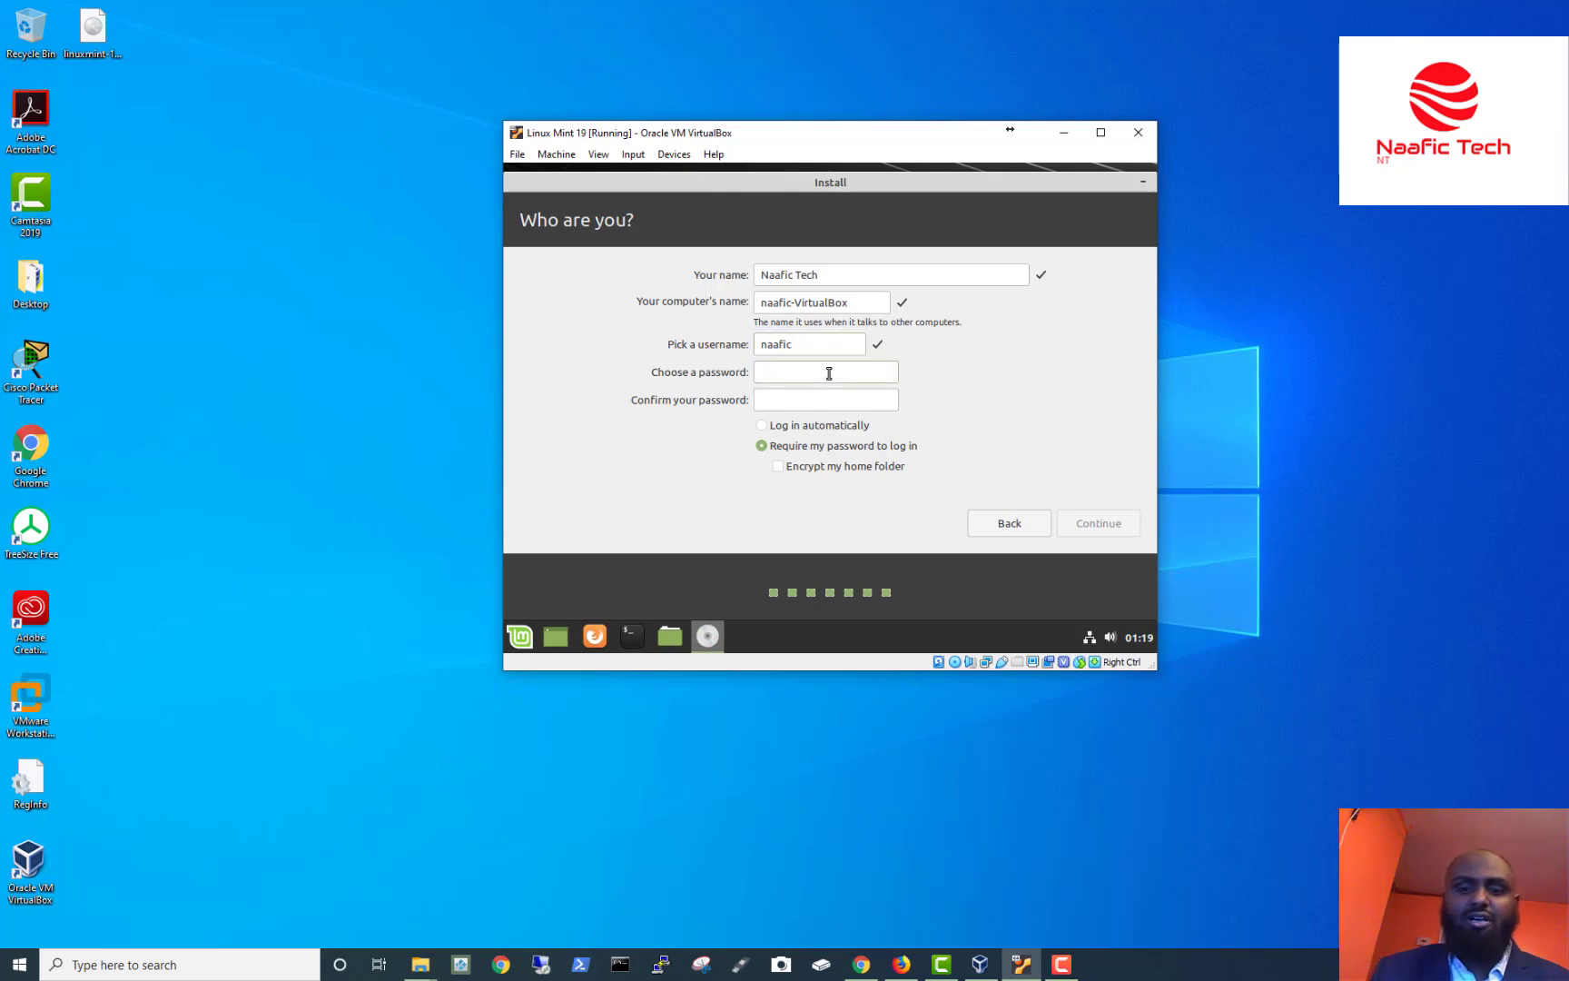
type("1234561")
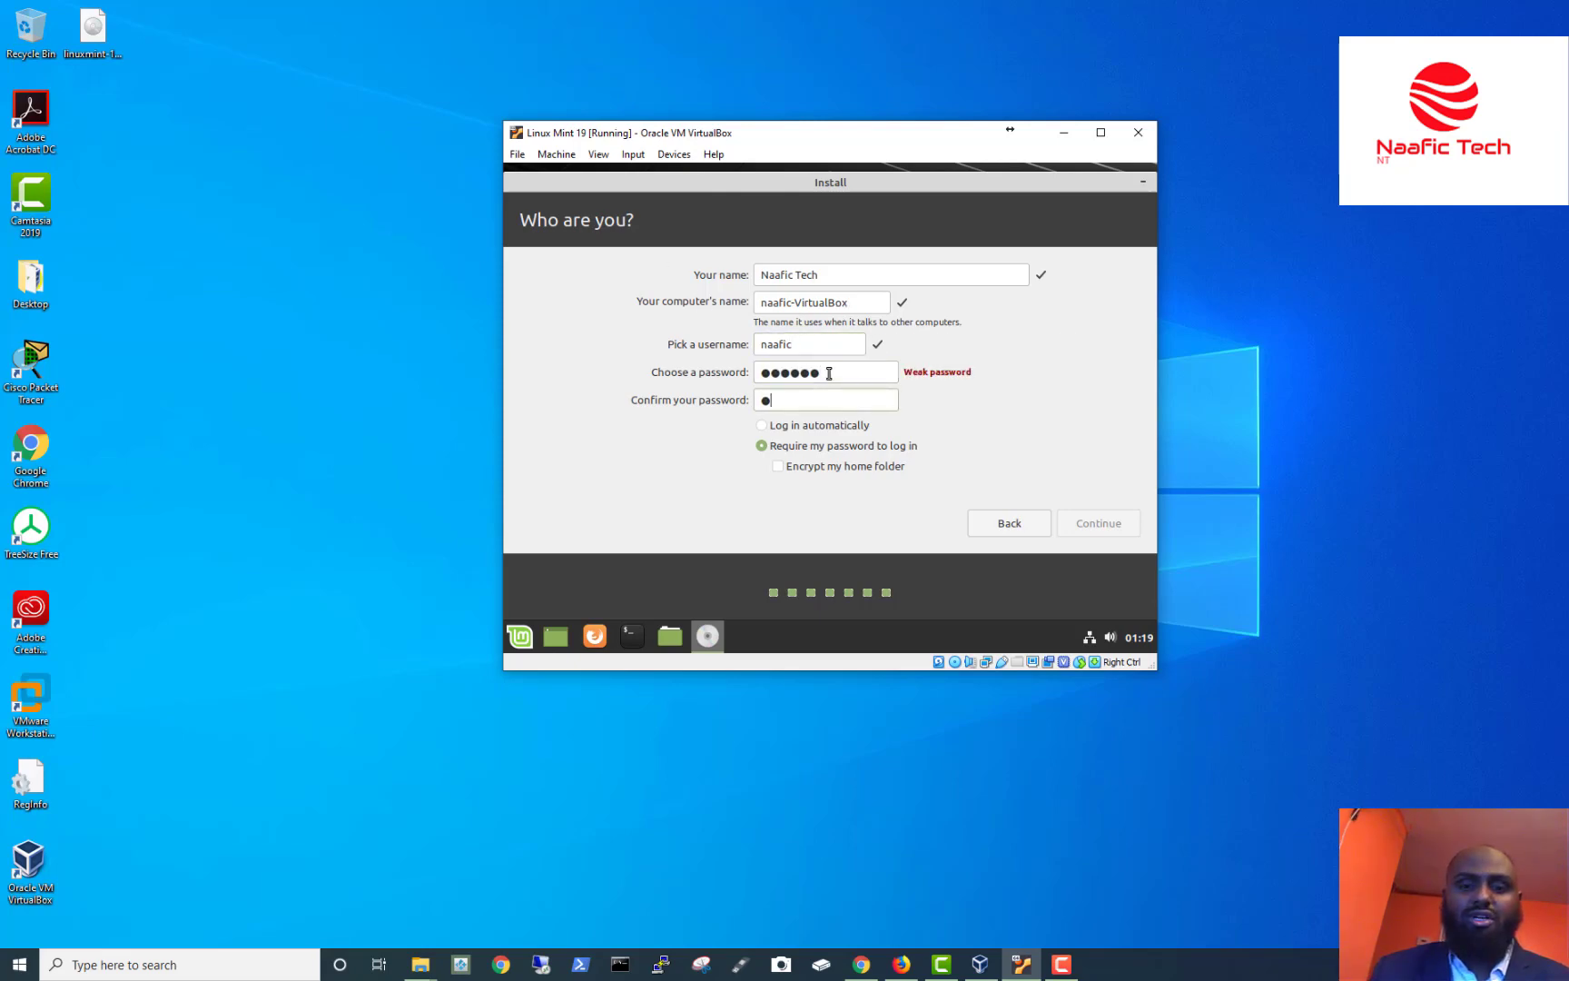
type("23456")
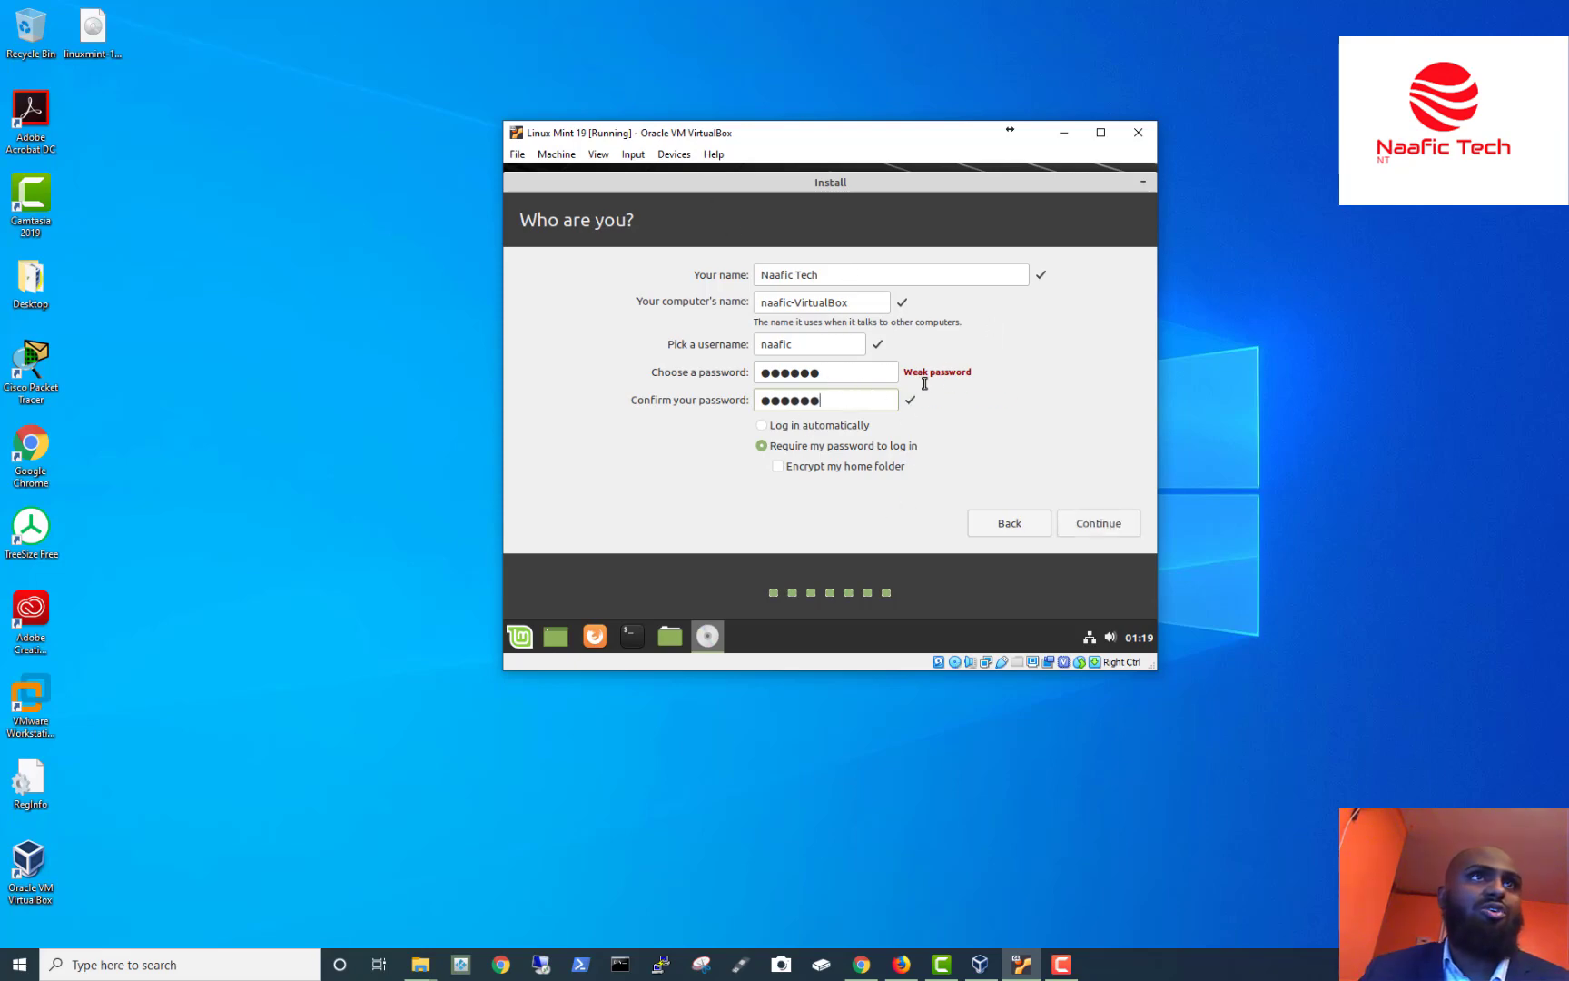
left_click_drag(905, 372, 970, 372)
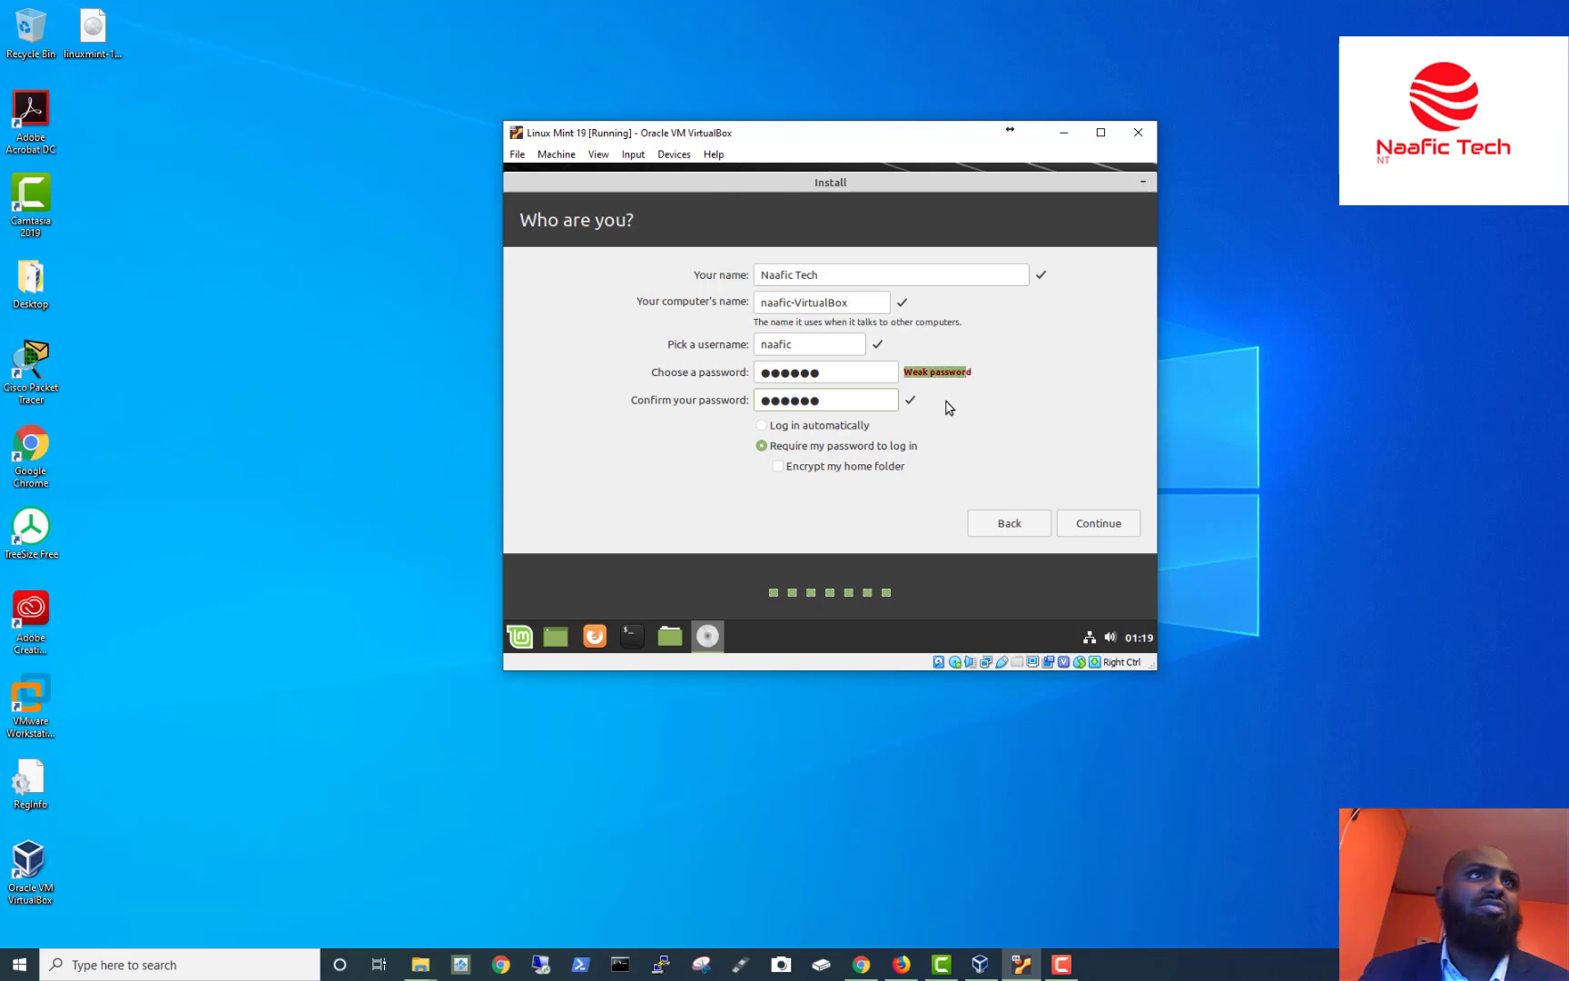
Submit the account details to begin installing Linux Mint onto the virtual disk.
left_click(1117, 536)
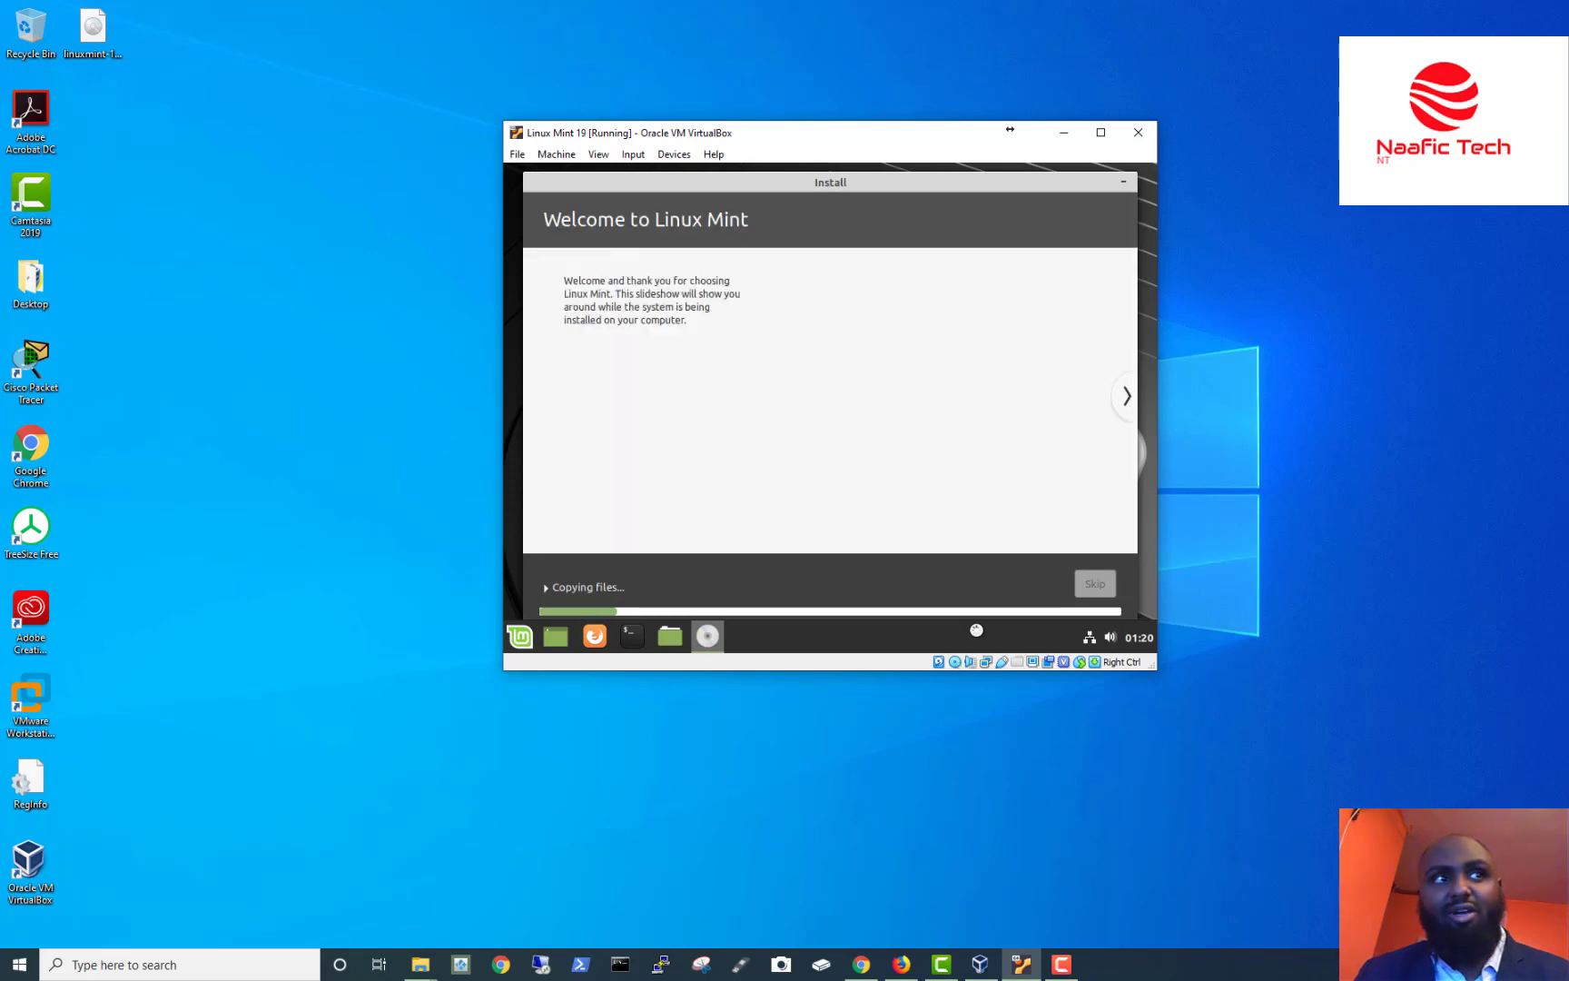
left_click(1124, 187)
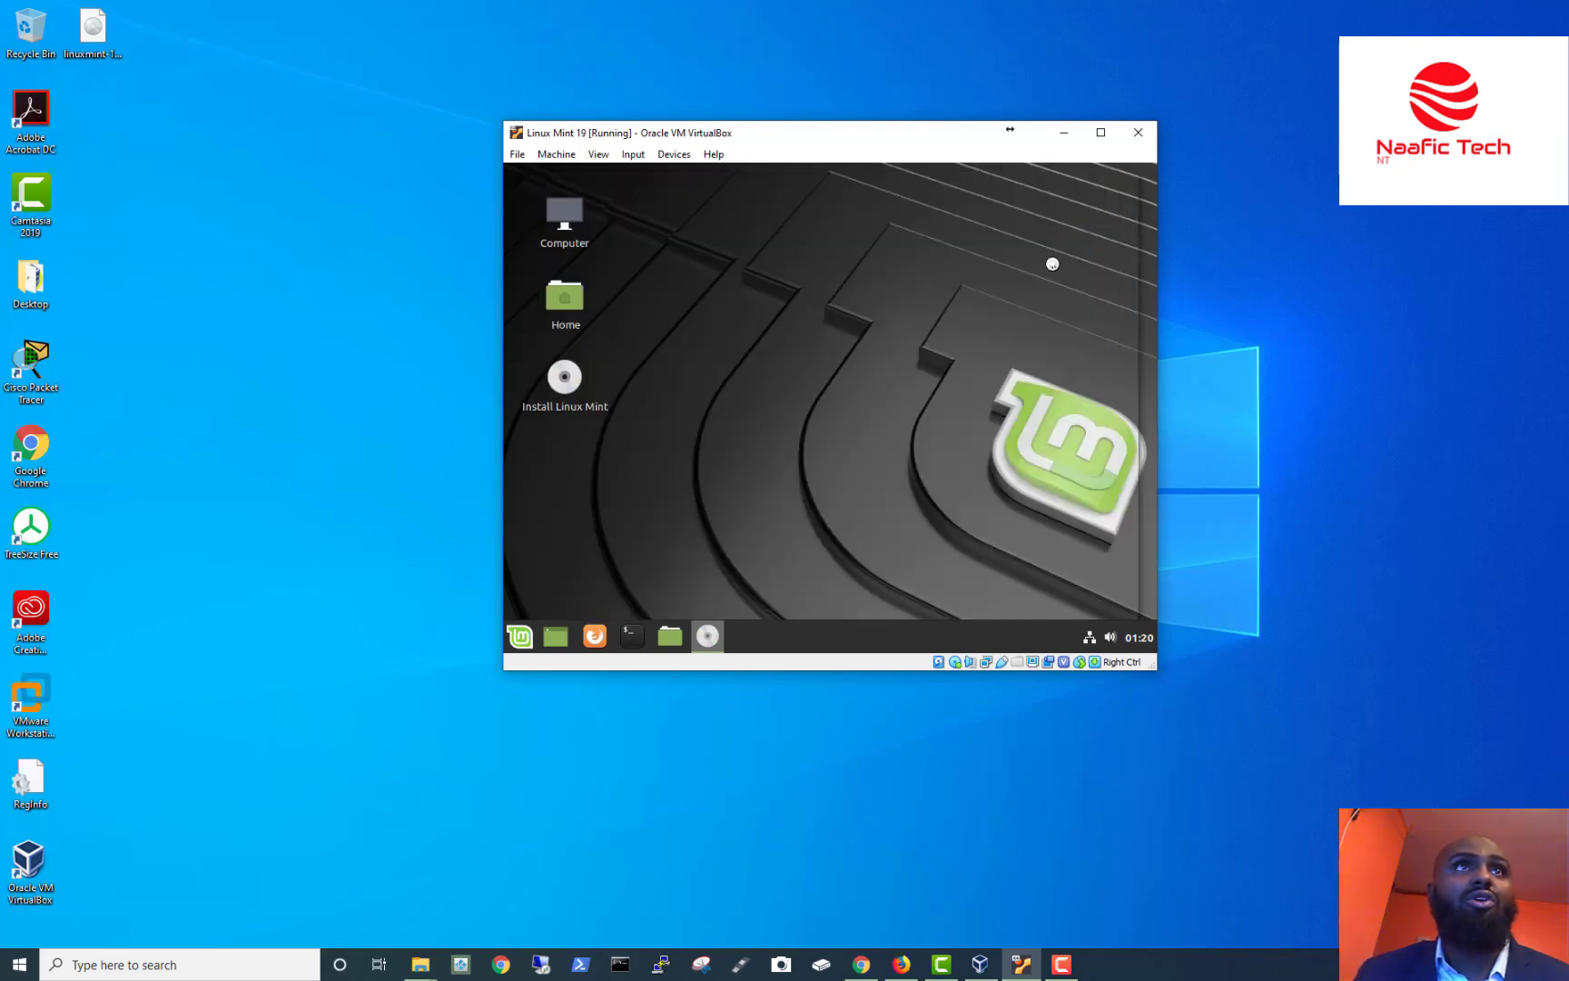
left_click(518, 638)
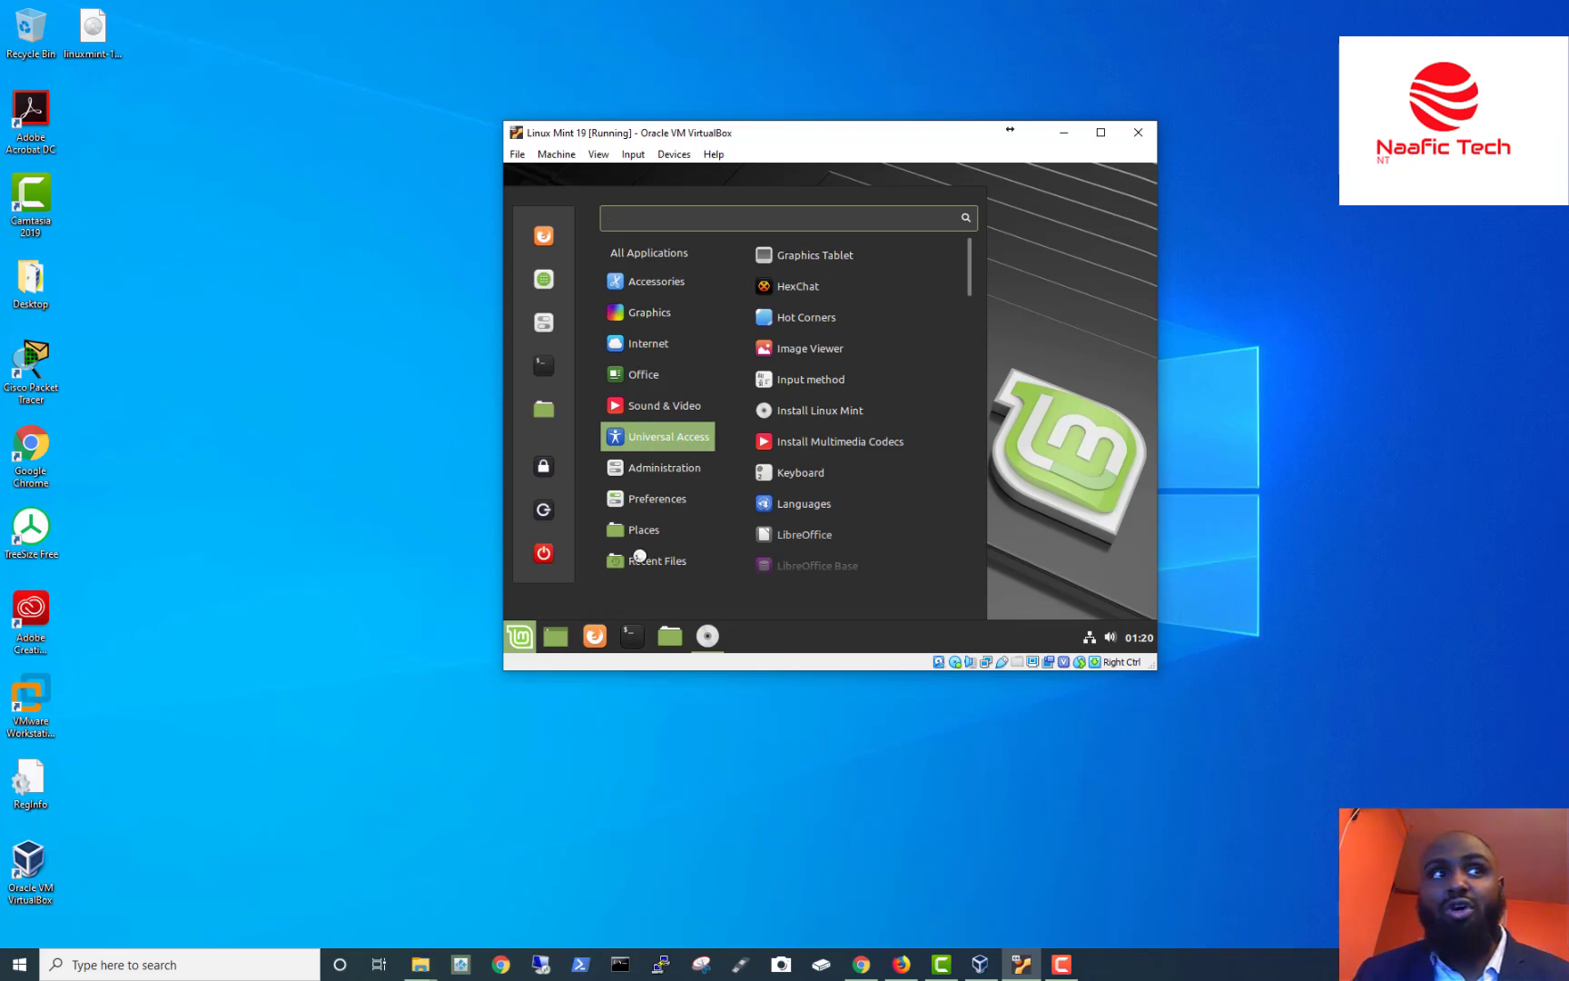
left_click(709, 639)
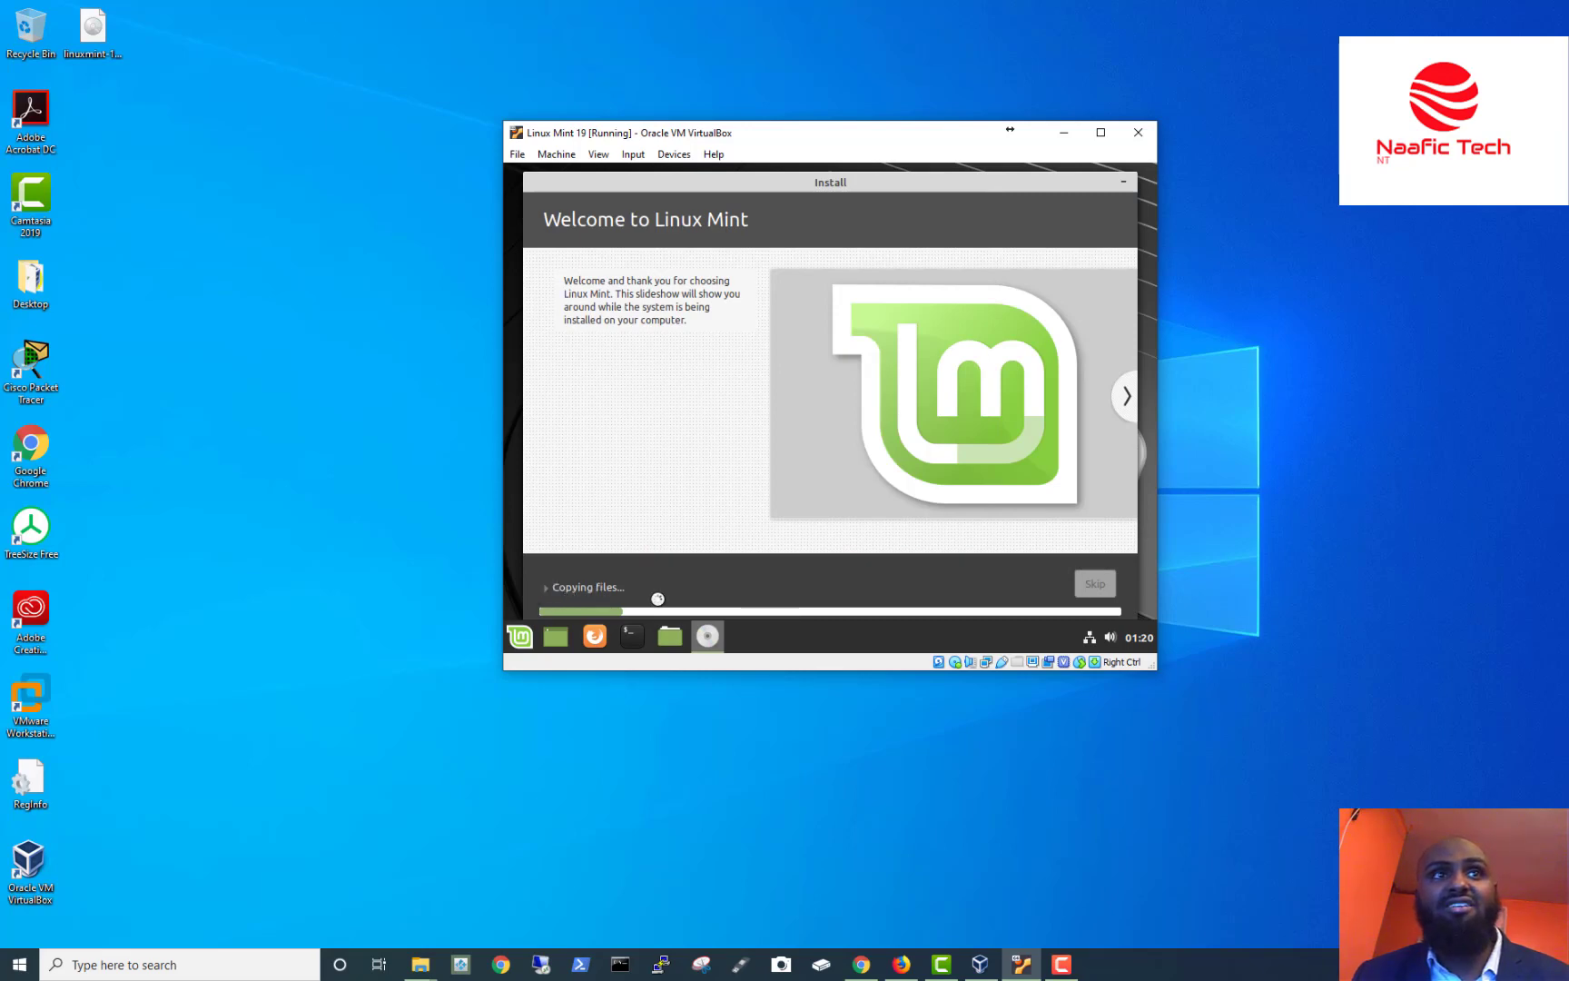
Expand 'Copying files...' to view the install log, then minimize the installer to the desktop.
left_click(548, 586)
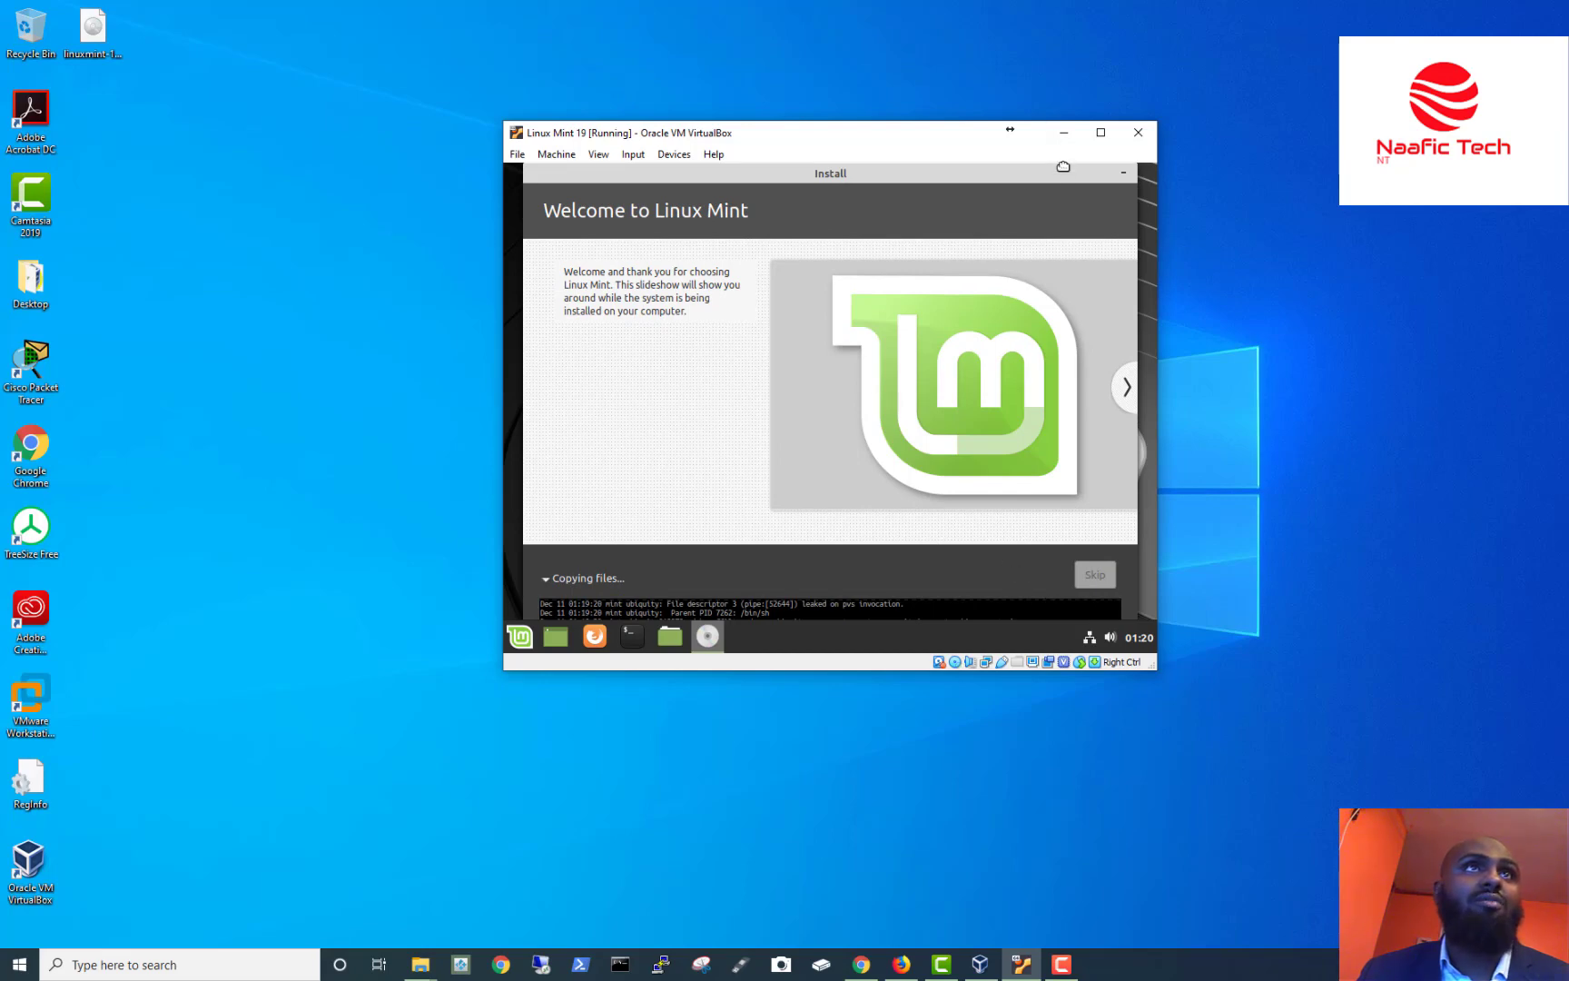
left_click_drag(1098, 169, 1095, 168)
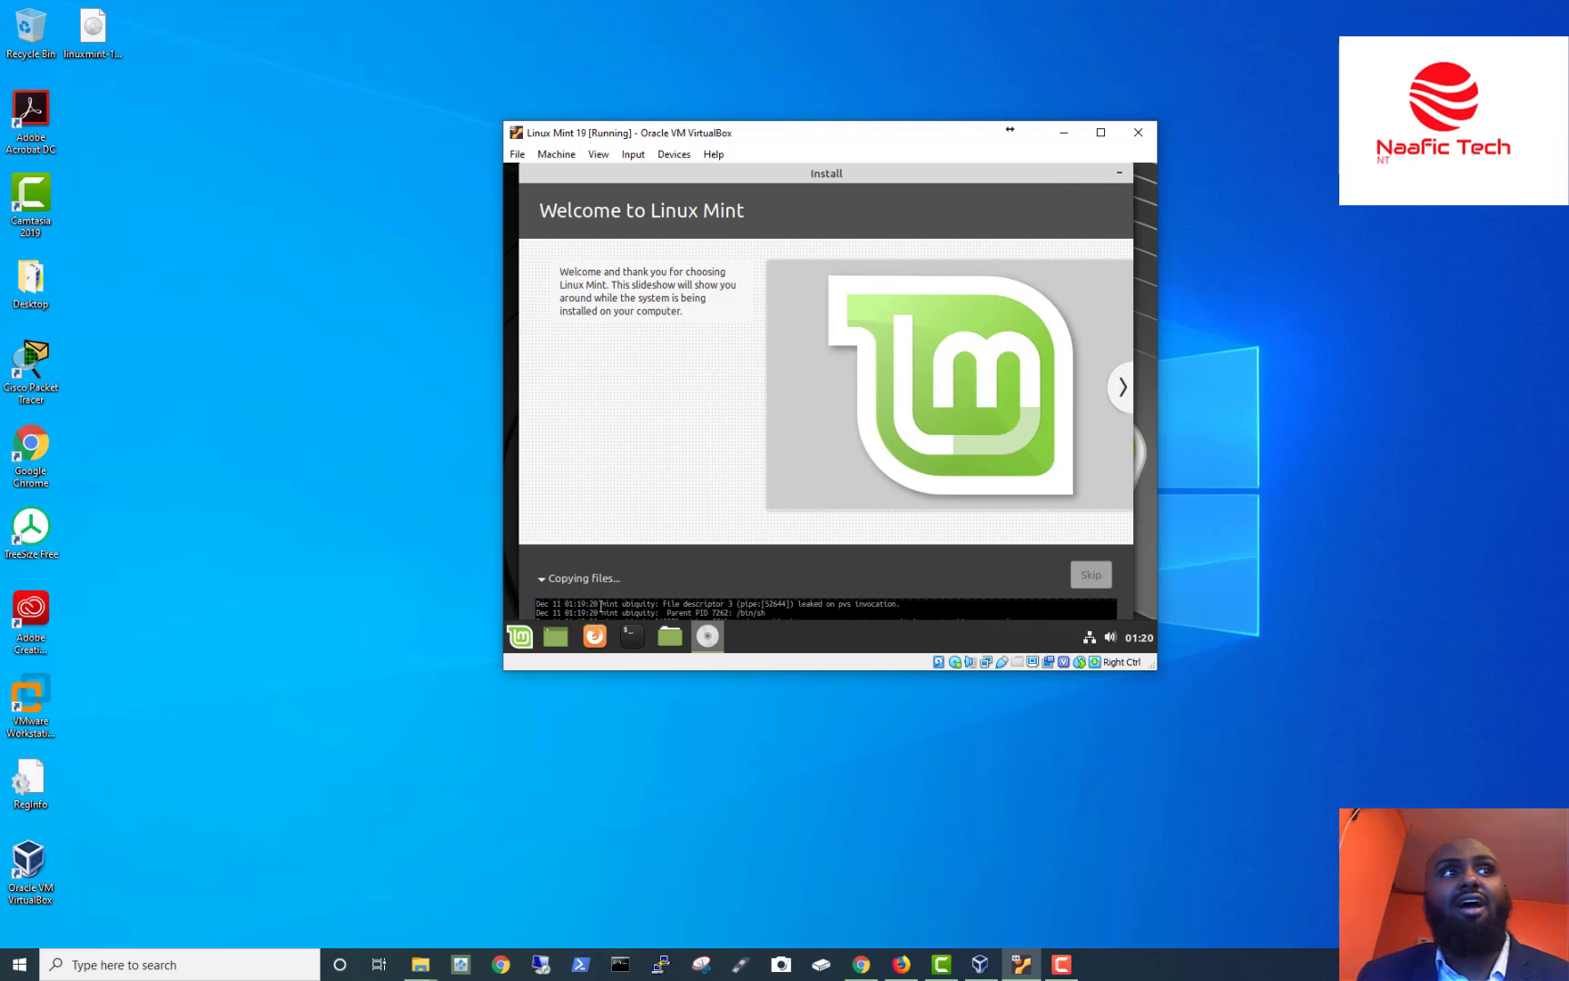
left_click_drag(537, 604, 826, 617)
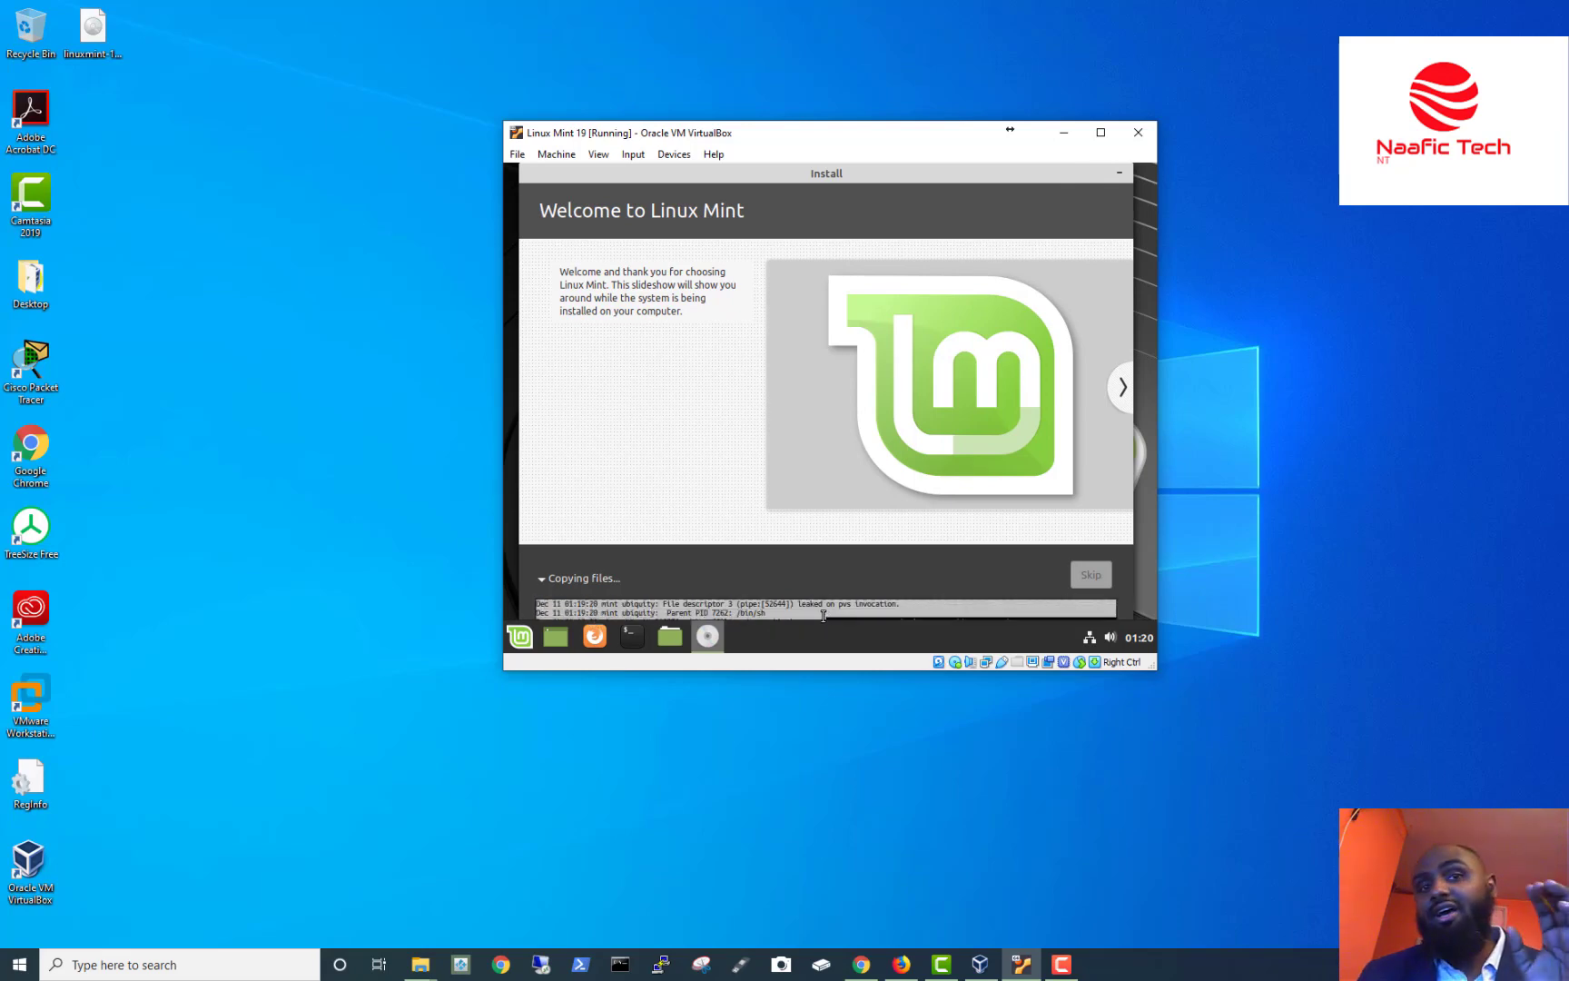
left_click(709, 636)
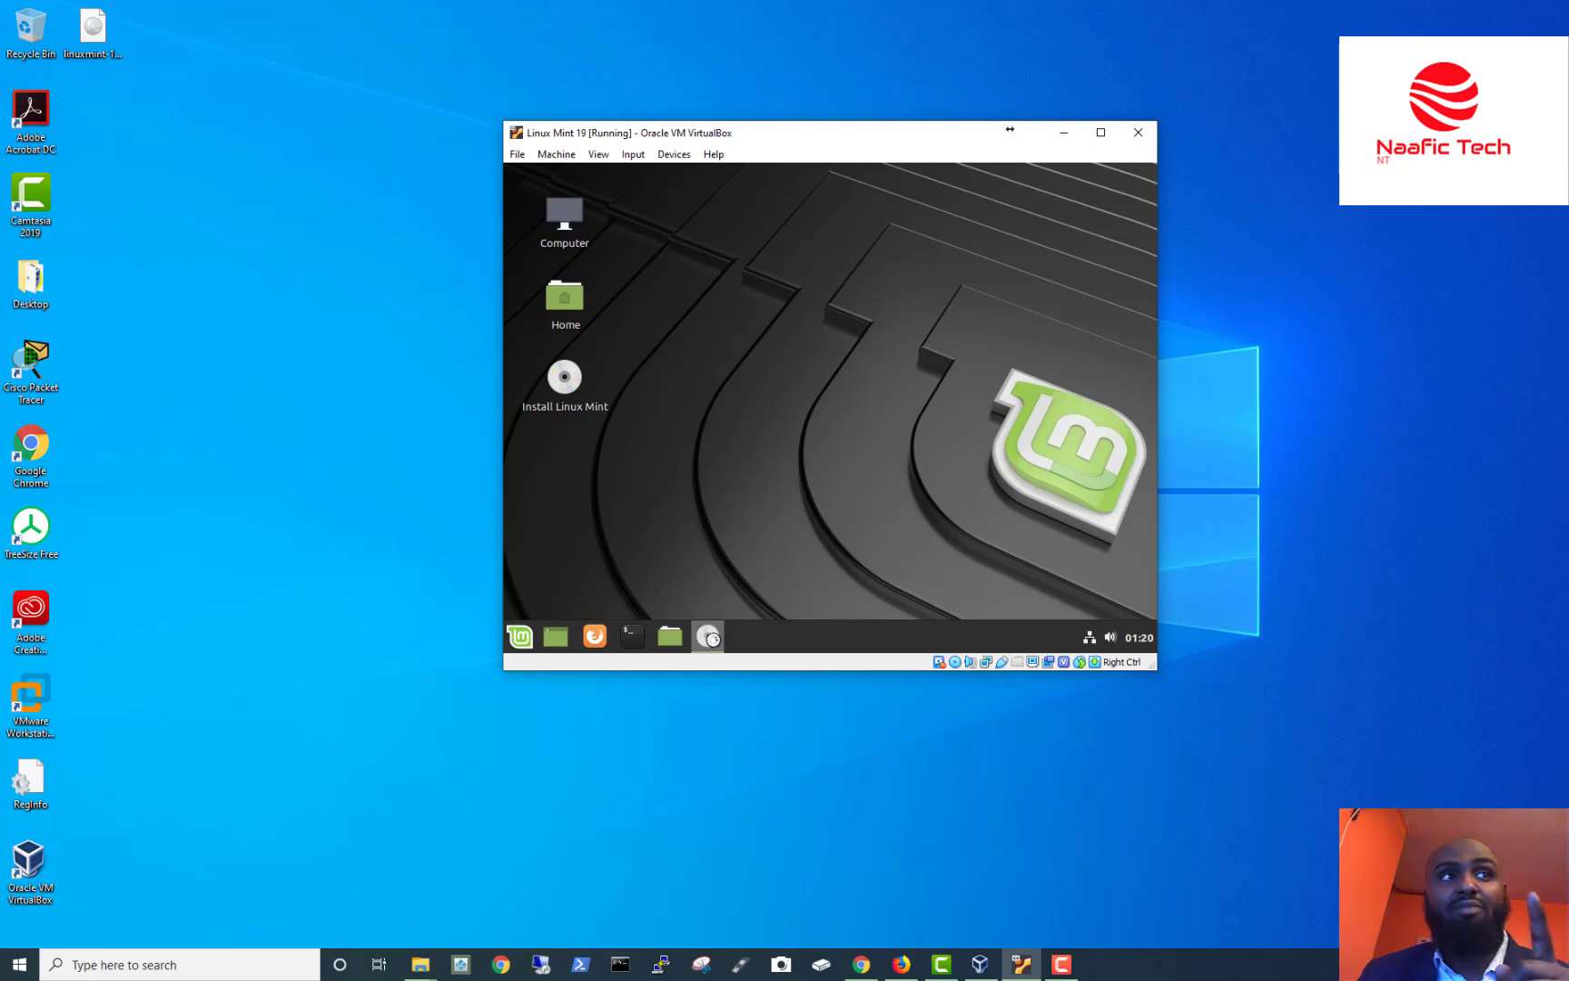
Bring back the installer and, once installation completes, restart the VM.
left_click(707, 636)
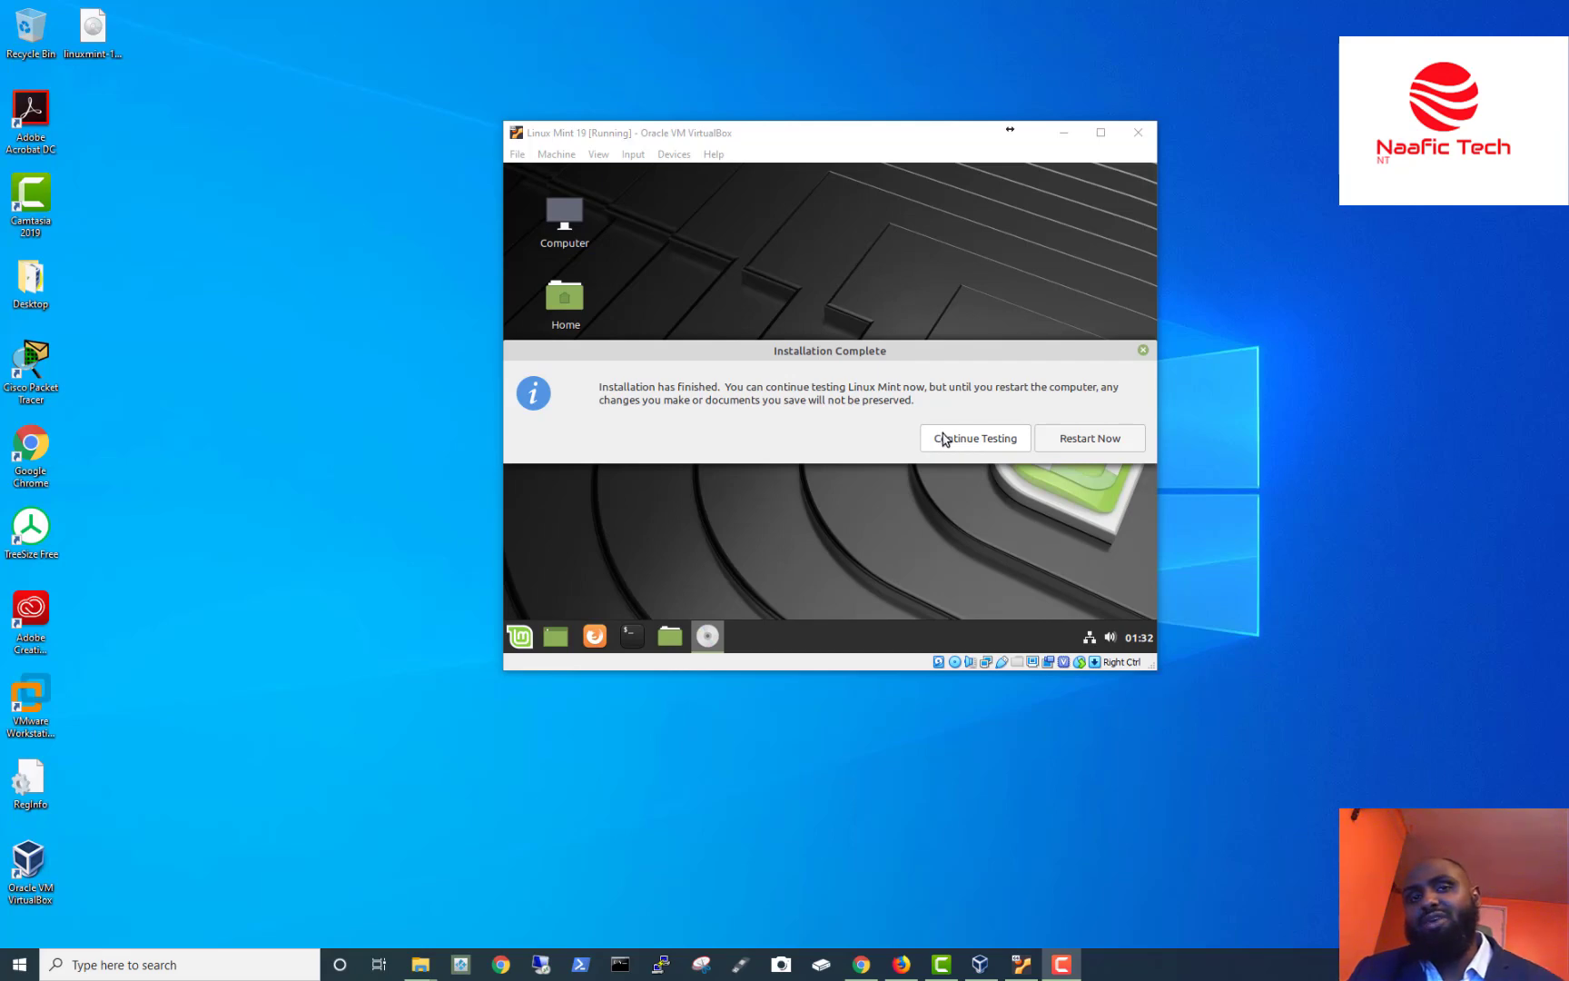
left_click(94, 41)
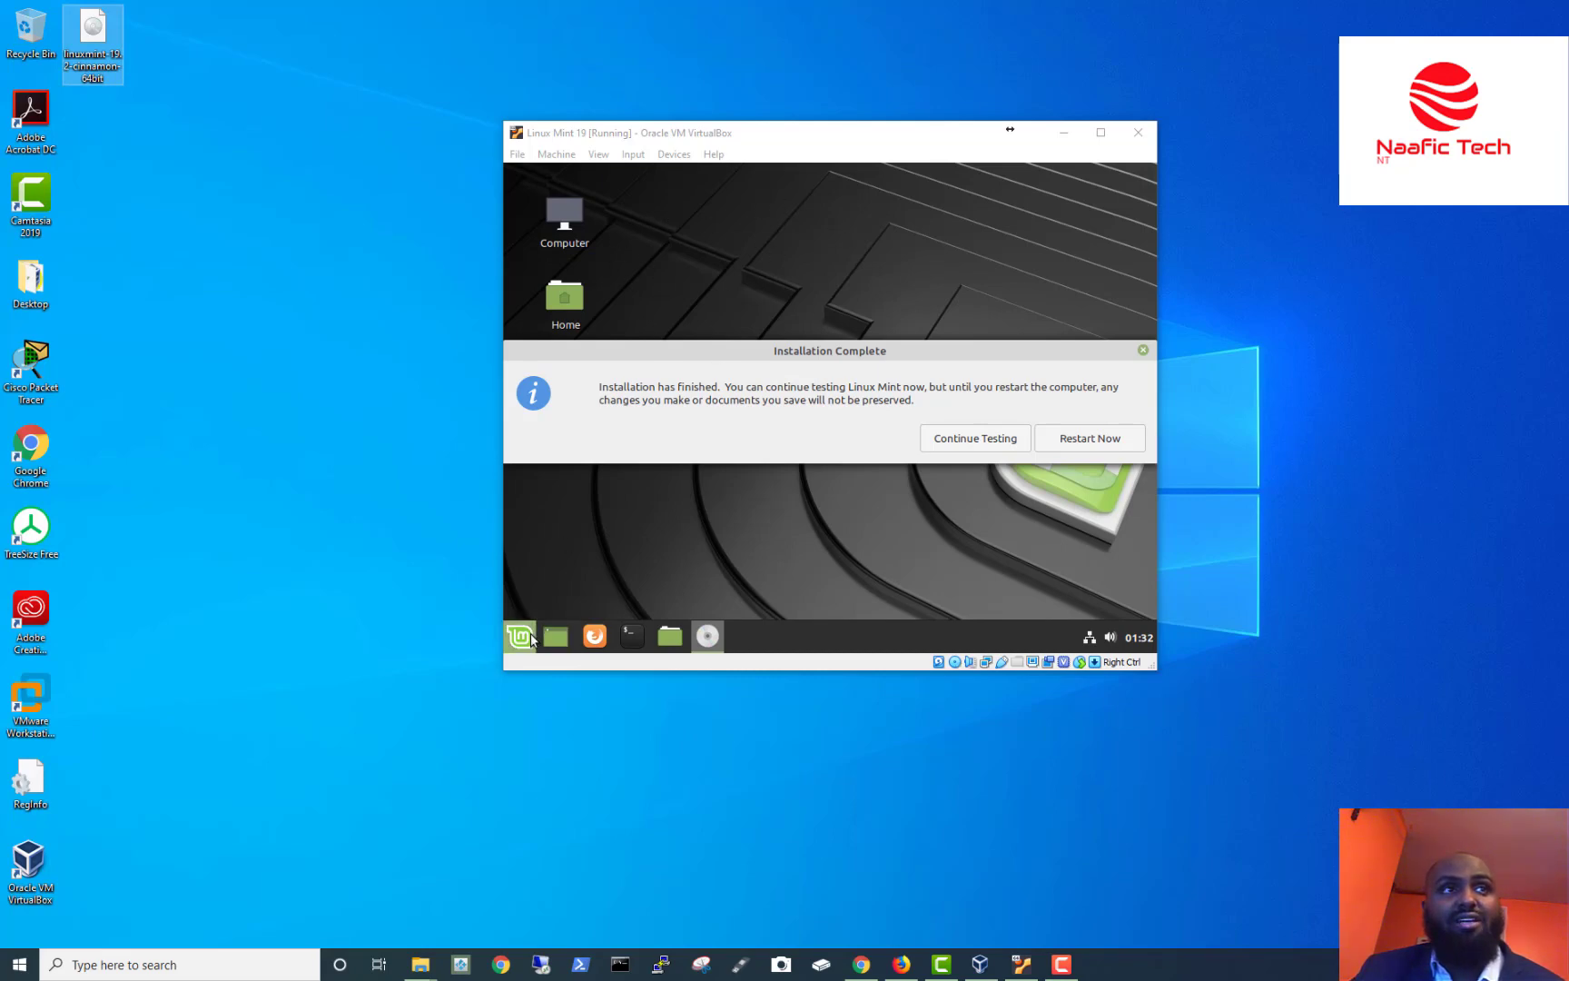
left_click(1090, 445)
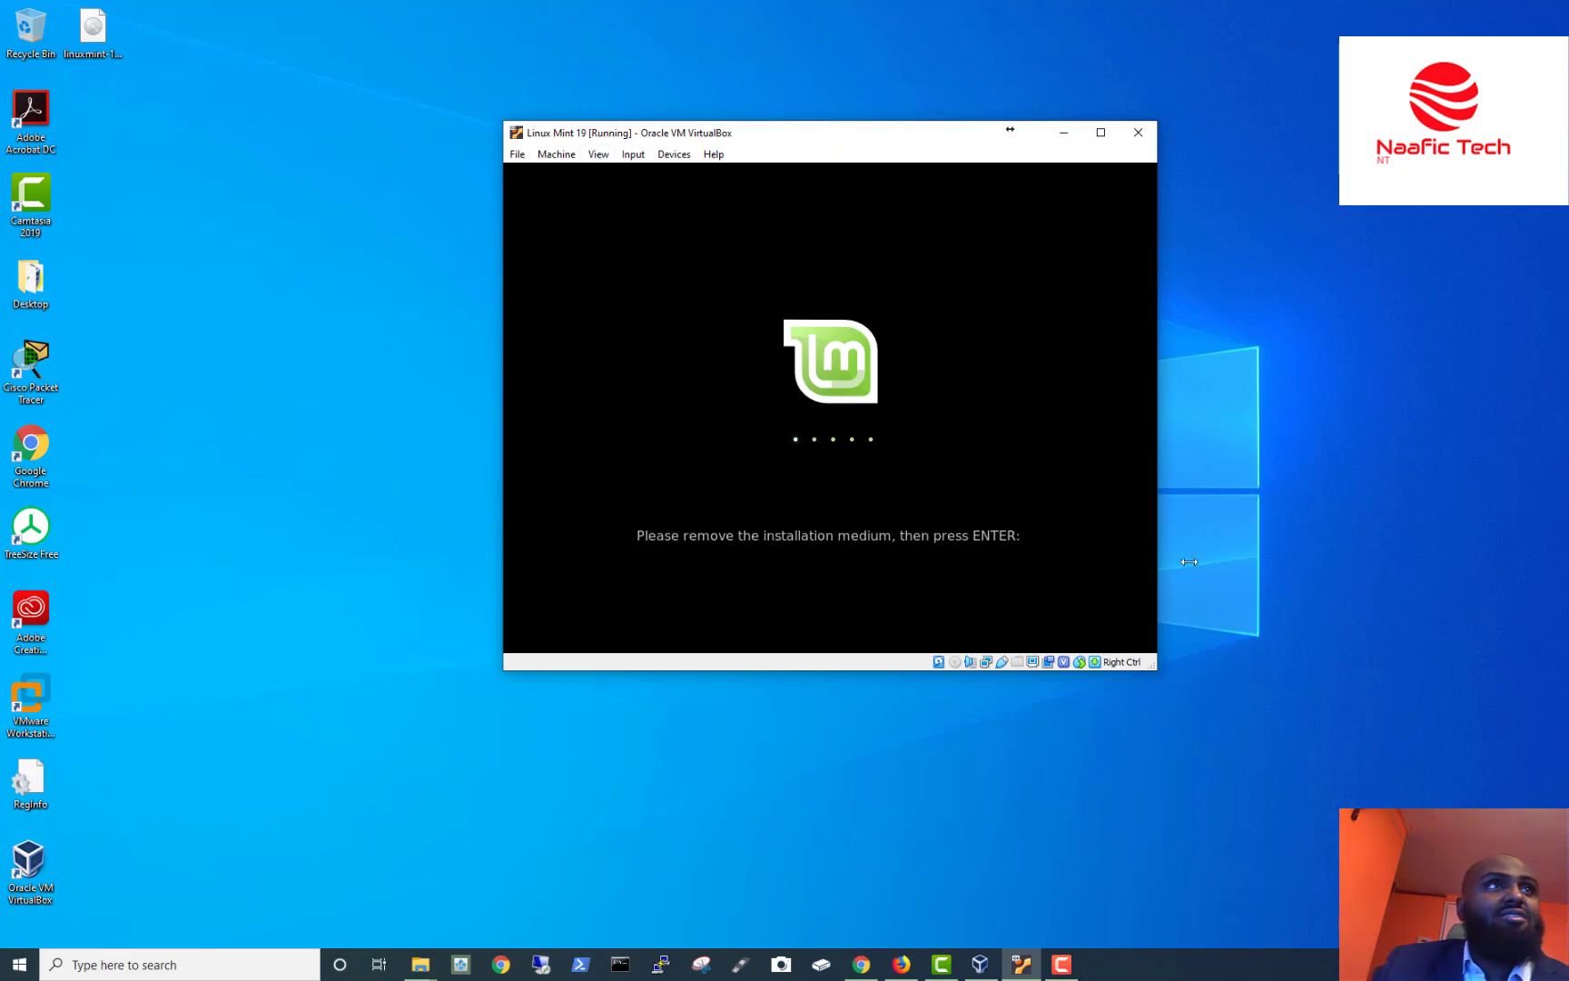
Attach host drive I: to the VM's virtual optical drive.
left_click(674, 154)
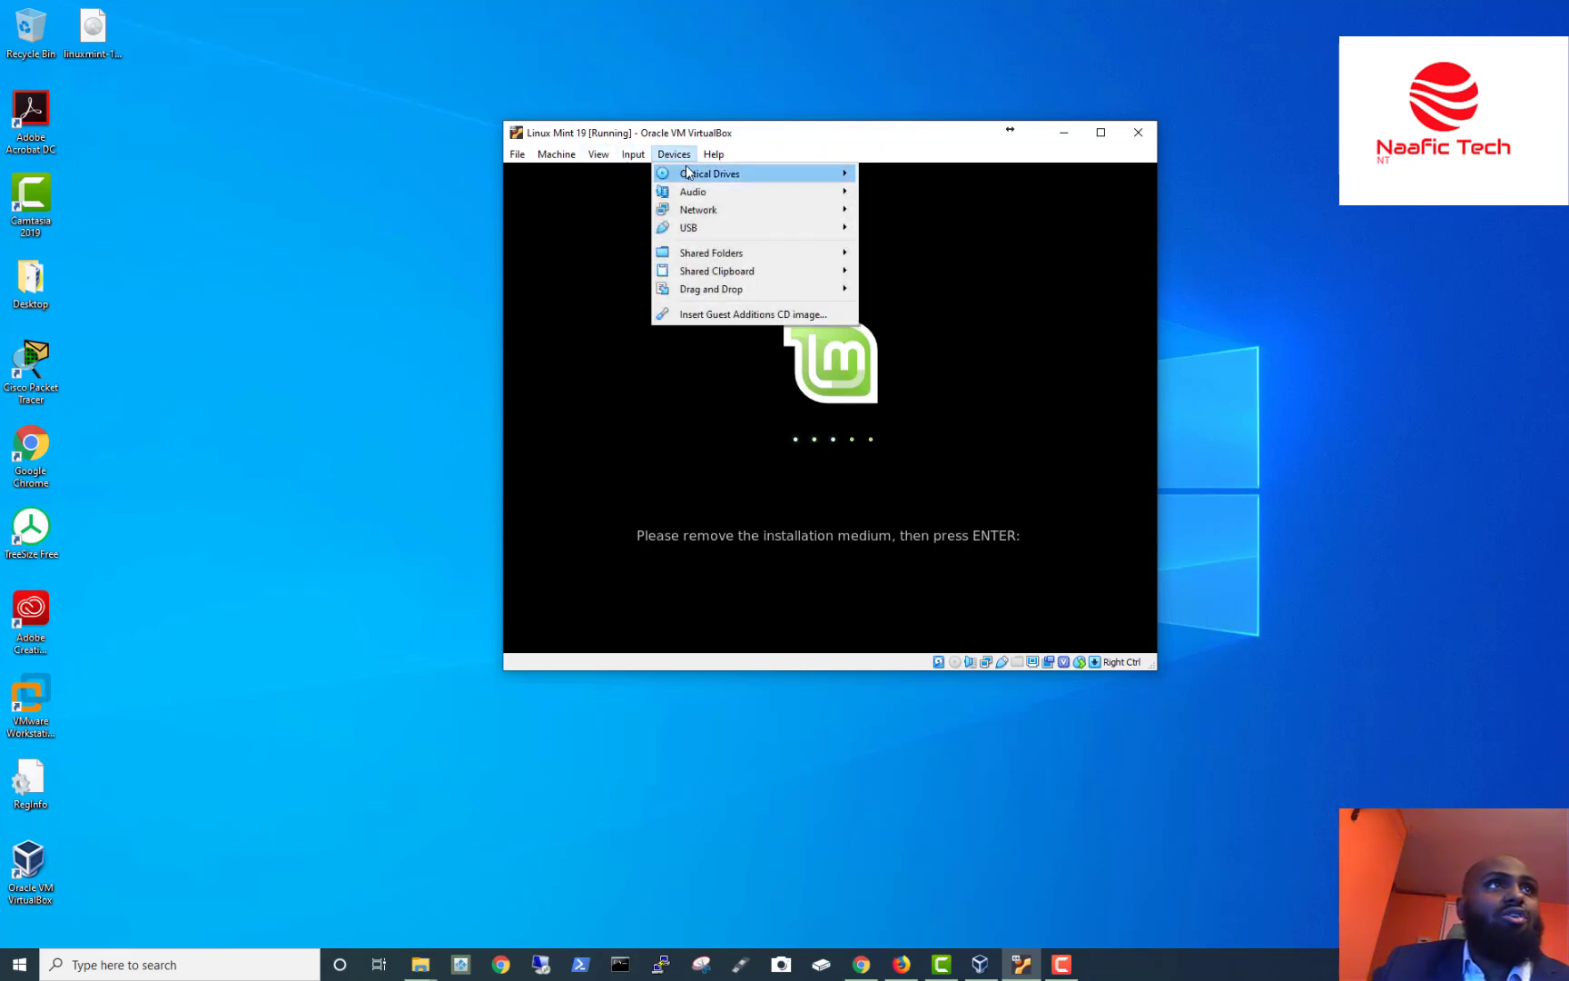
mouse_move(687, 172)
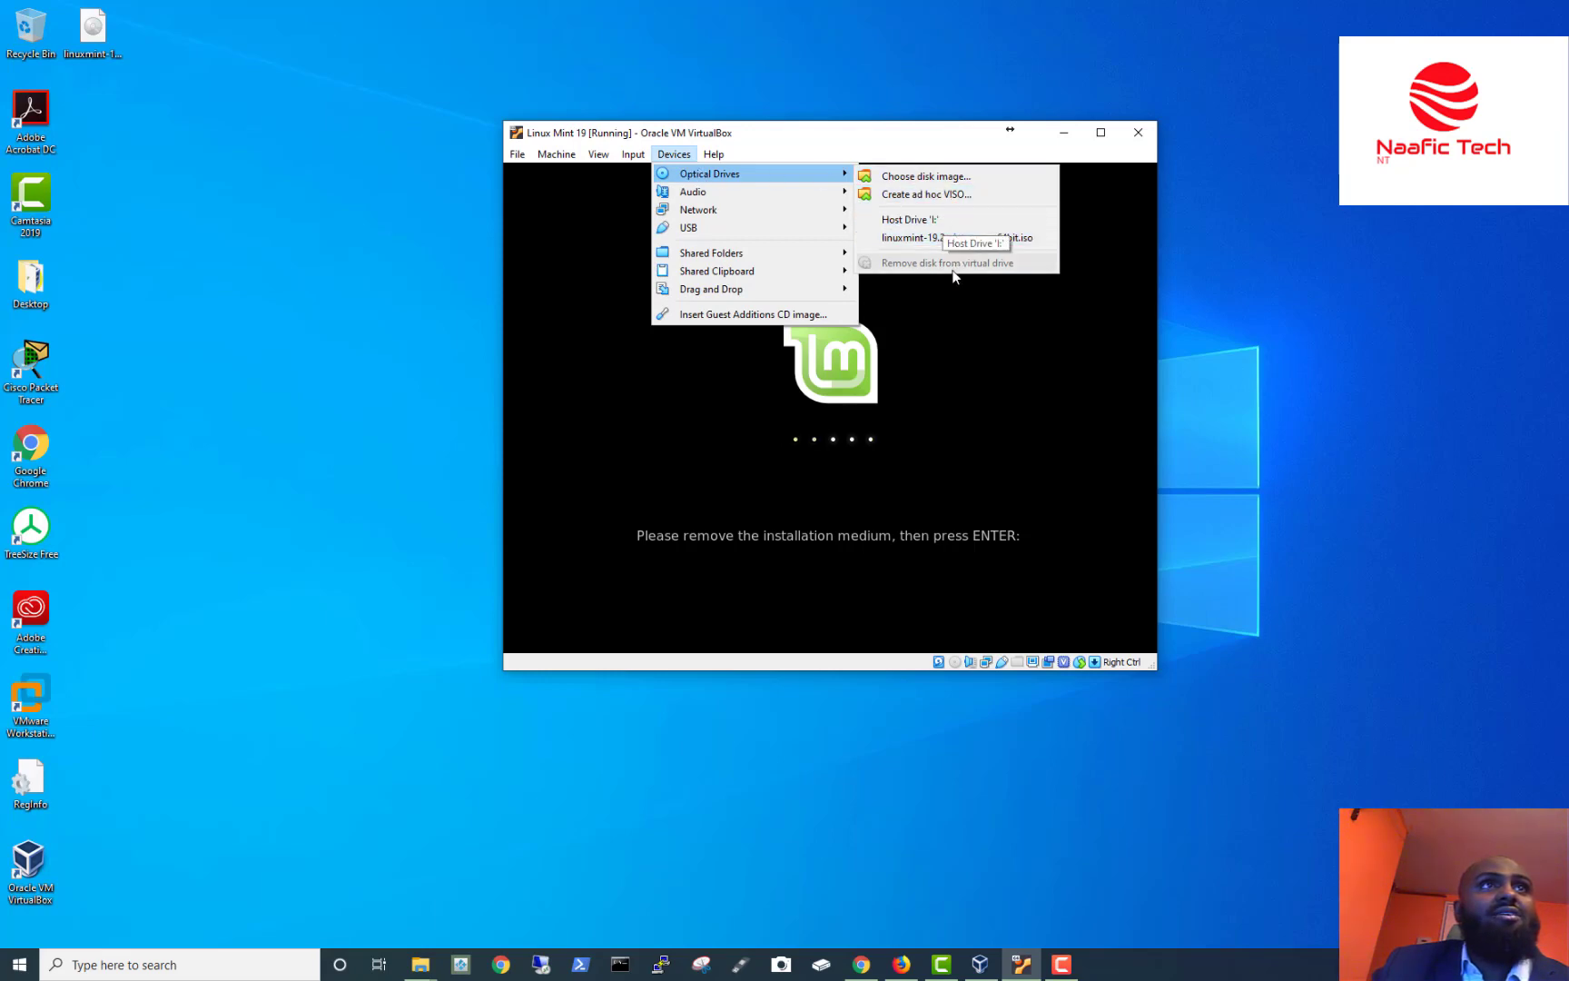
left_click(919, 223)
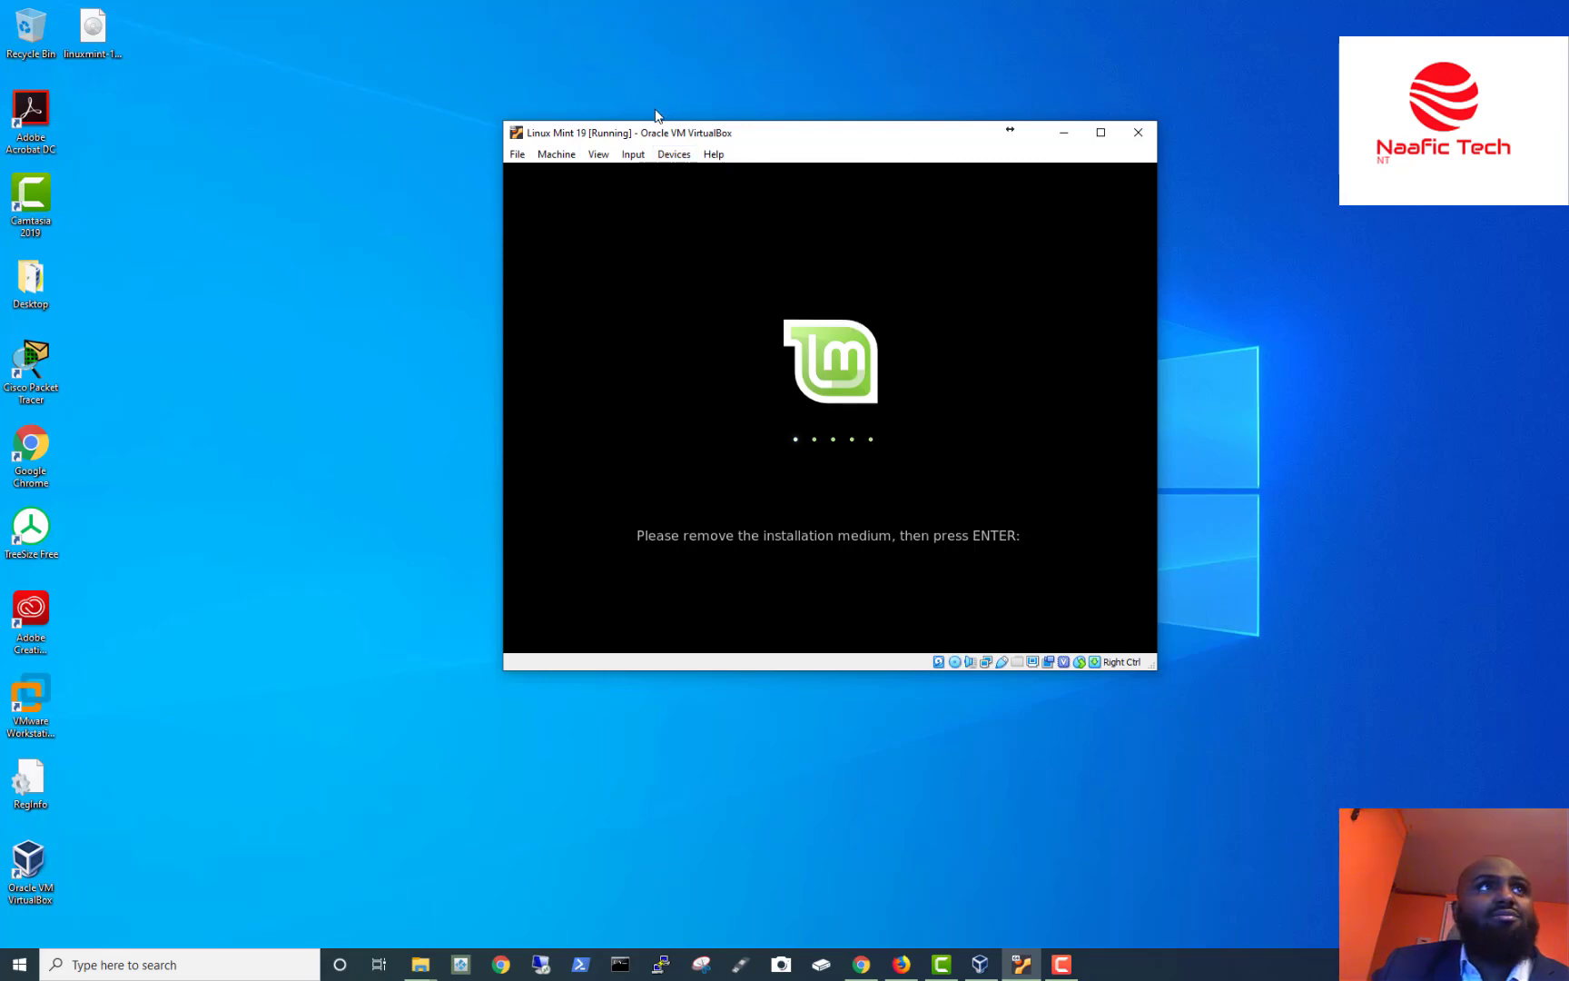
Close the optical drive options, confirm the medium removal to keep rebooting, and acknowledge the VirtualBox error.
left_click(674, 155)
mouse_move(745, 173)
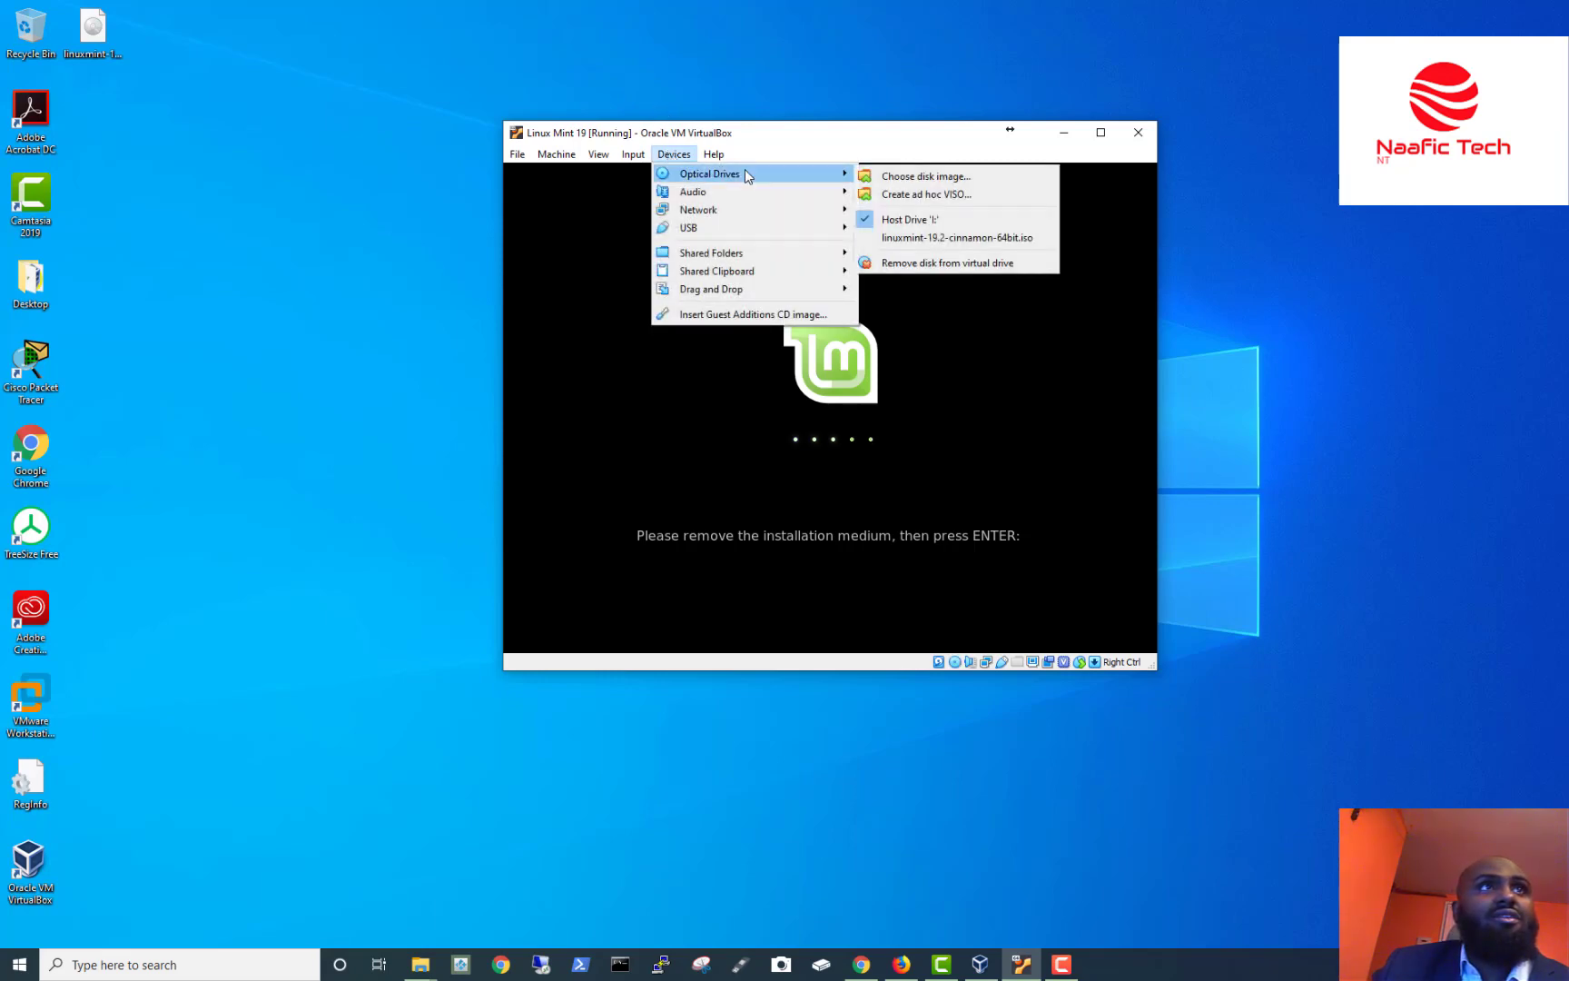
left_click(793, 158)
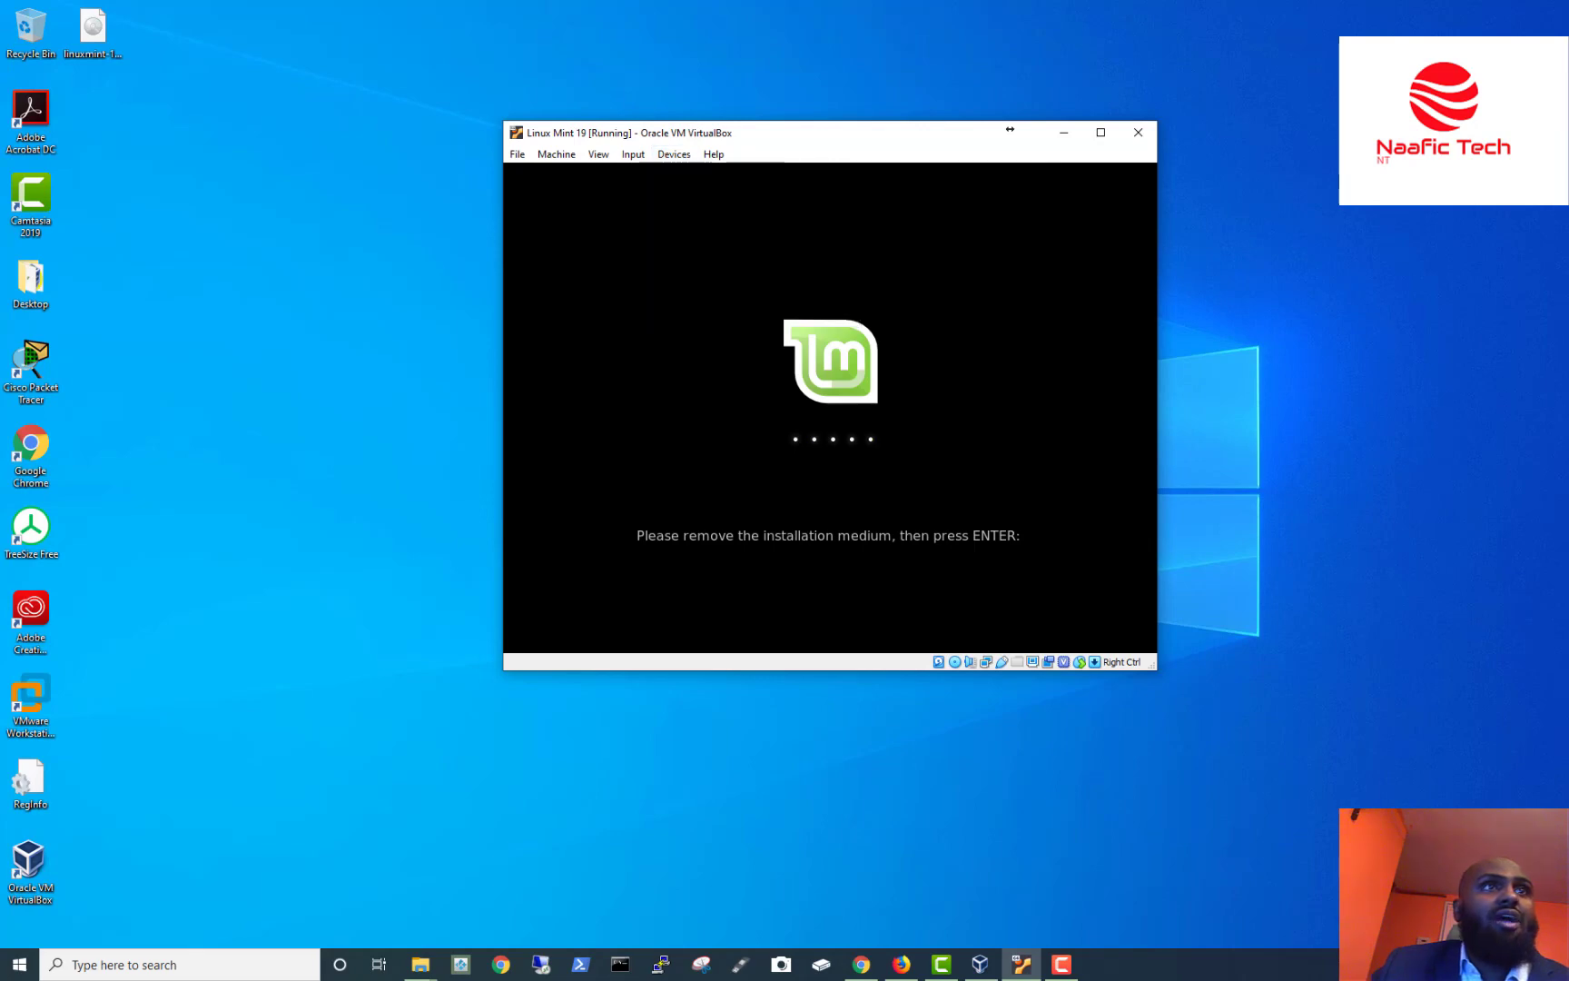
key("Return")
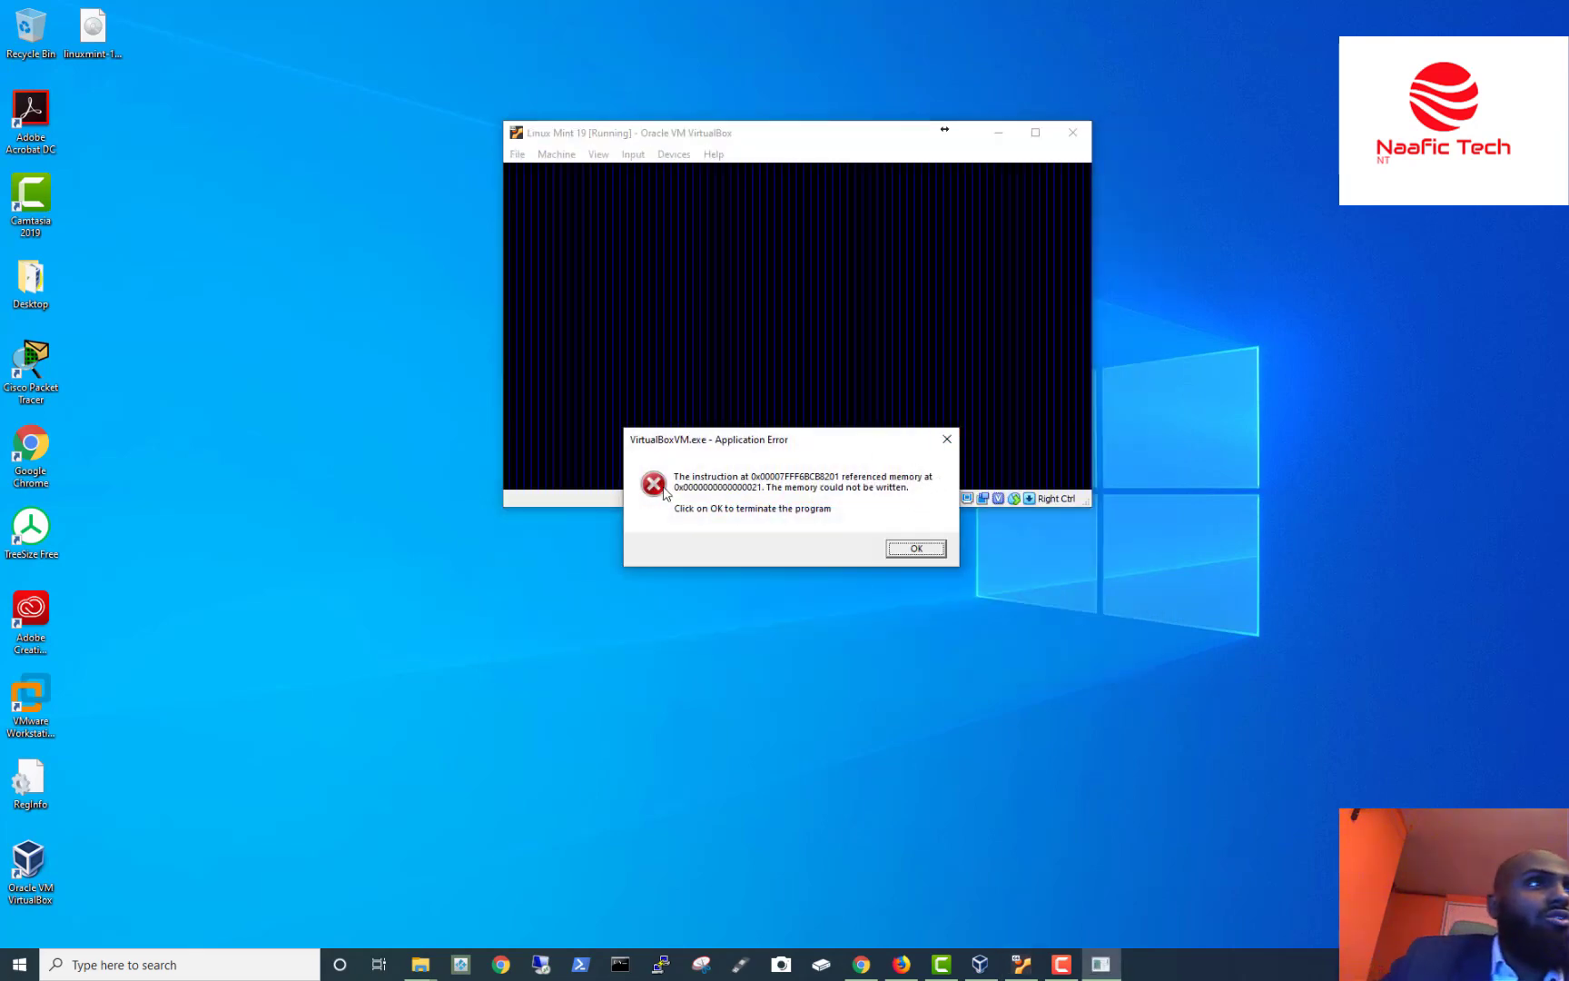
left_click(915, 548)
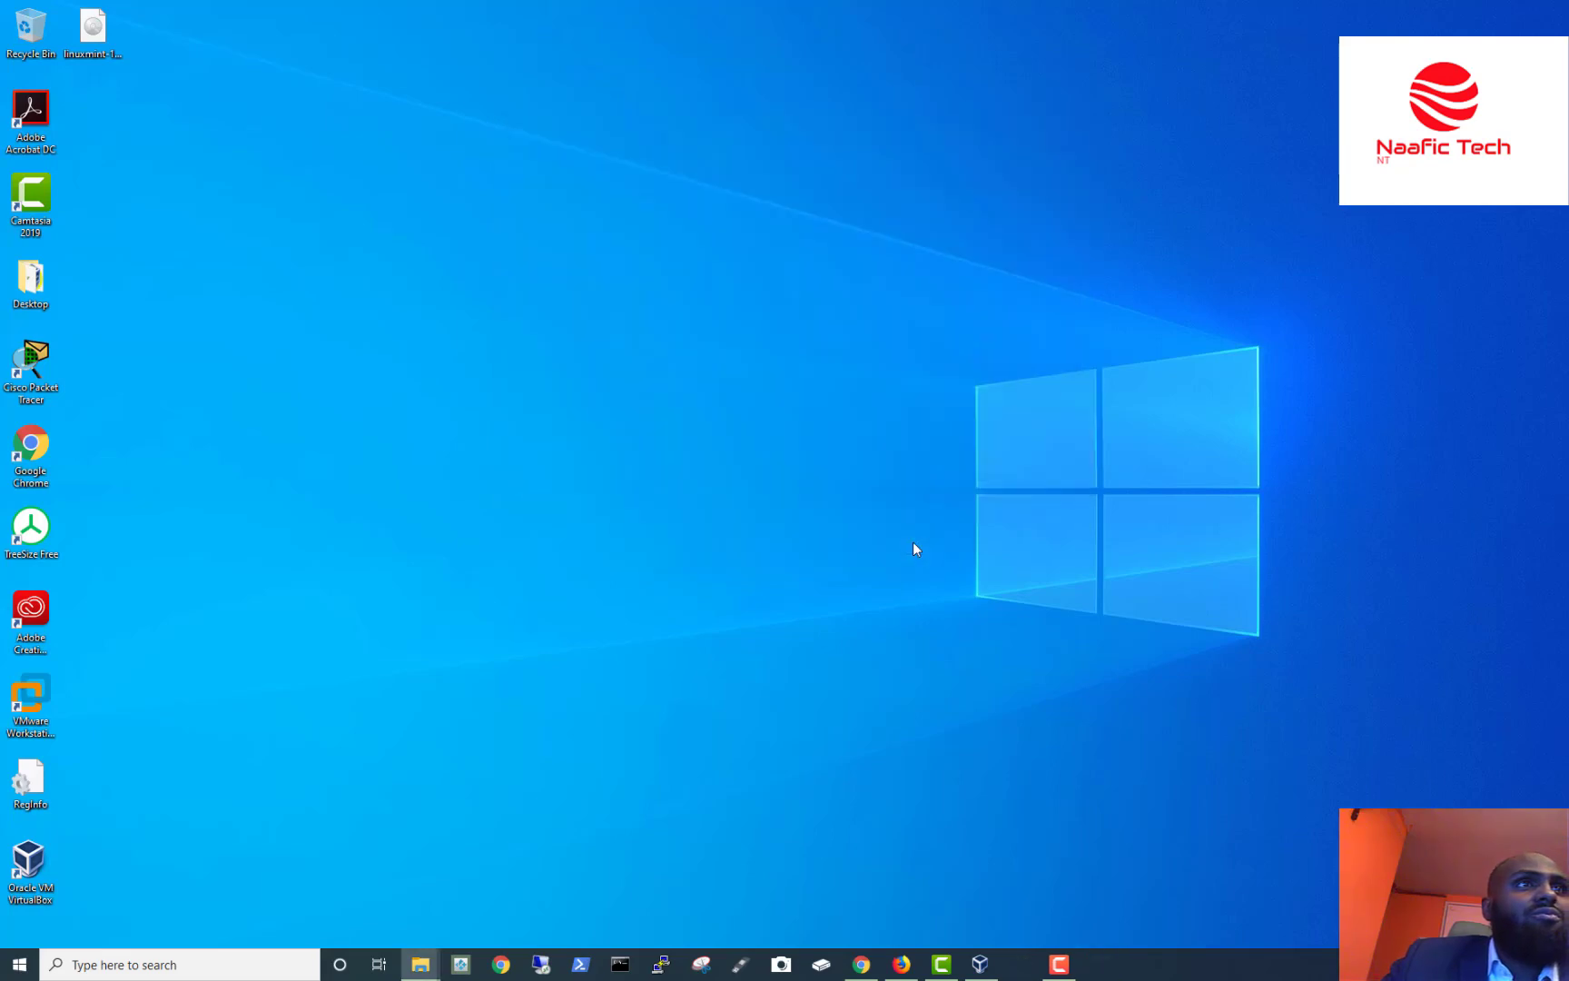
Return to the VM, dismiss the keyboard auto-capture notice, and capture input to stop the boot countdown.
left_click(980, 964)
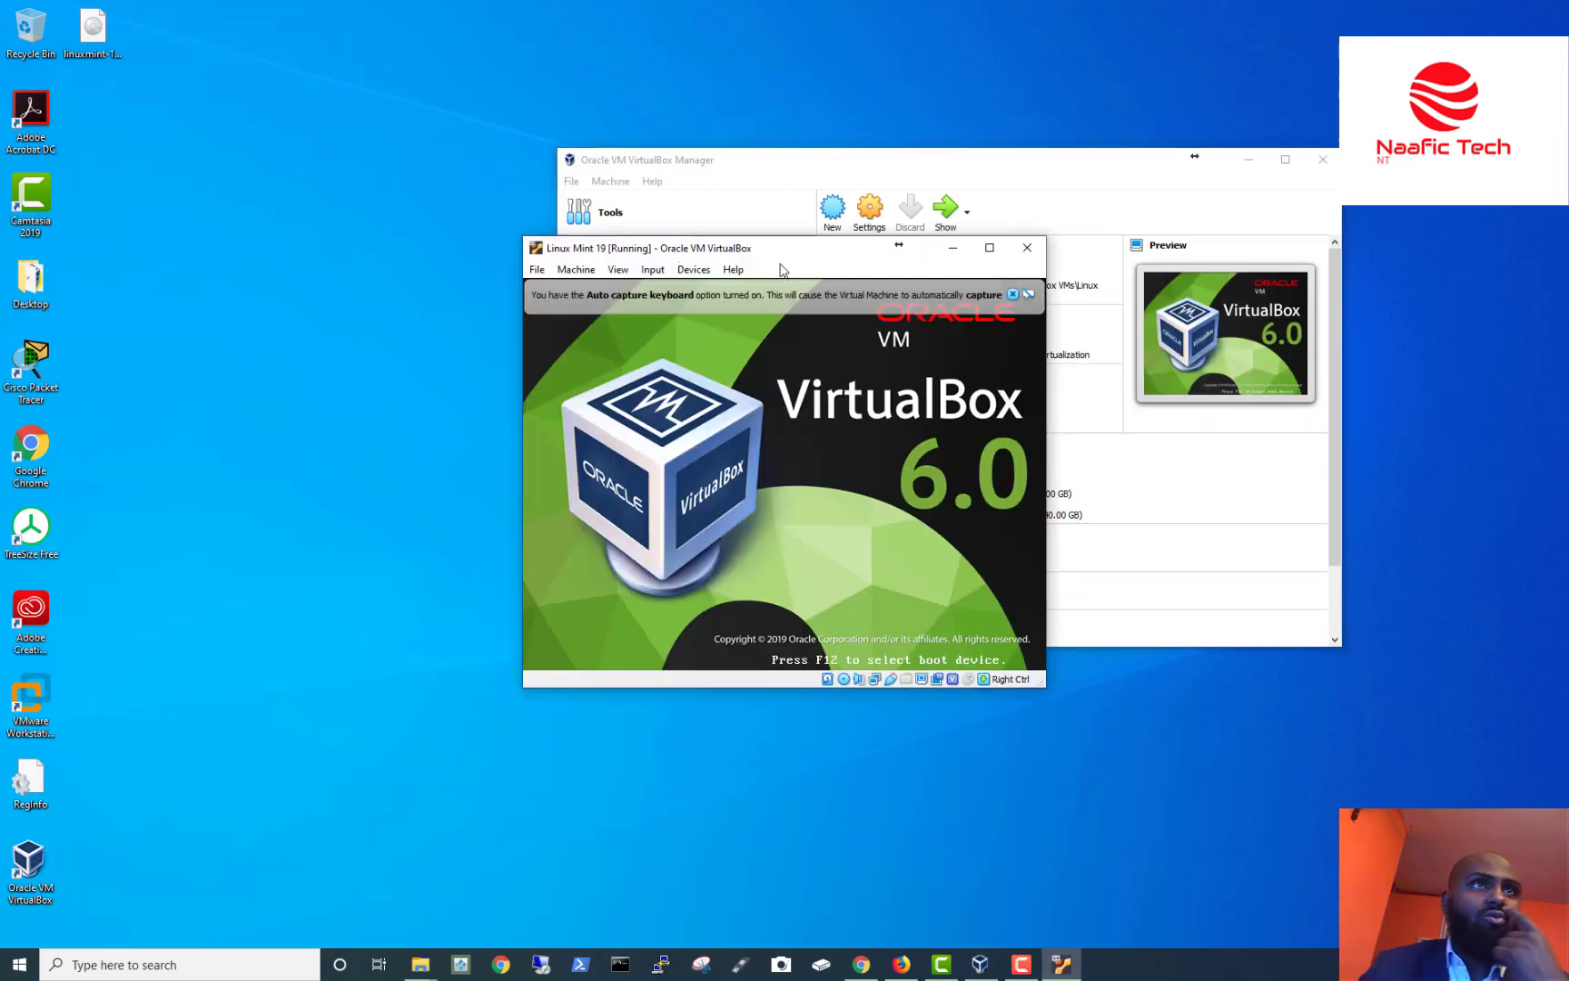
left_click(1013, 295)
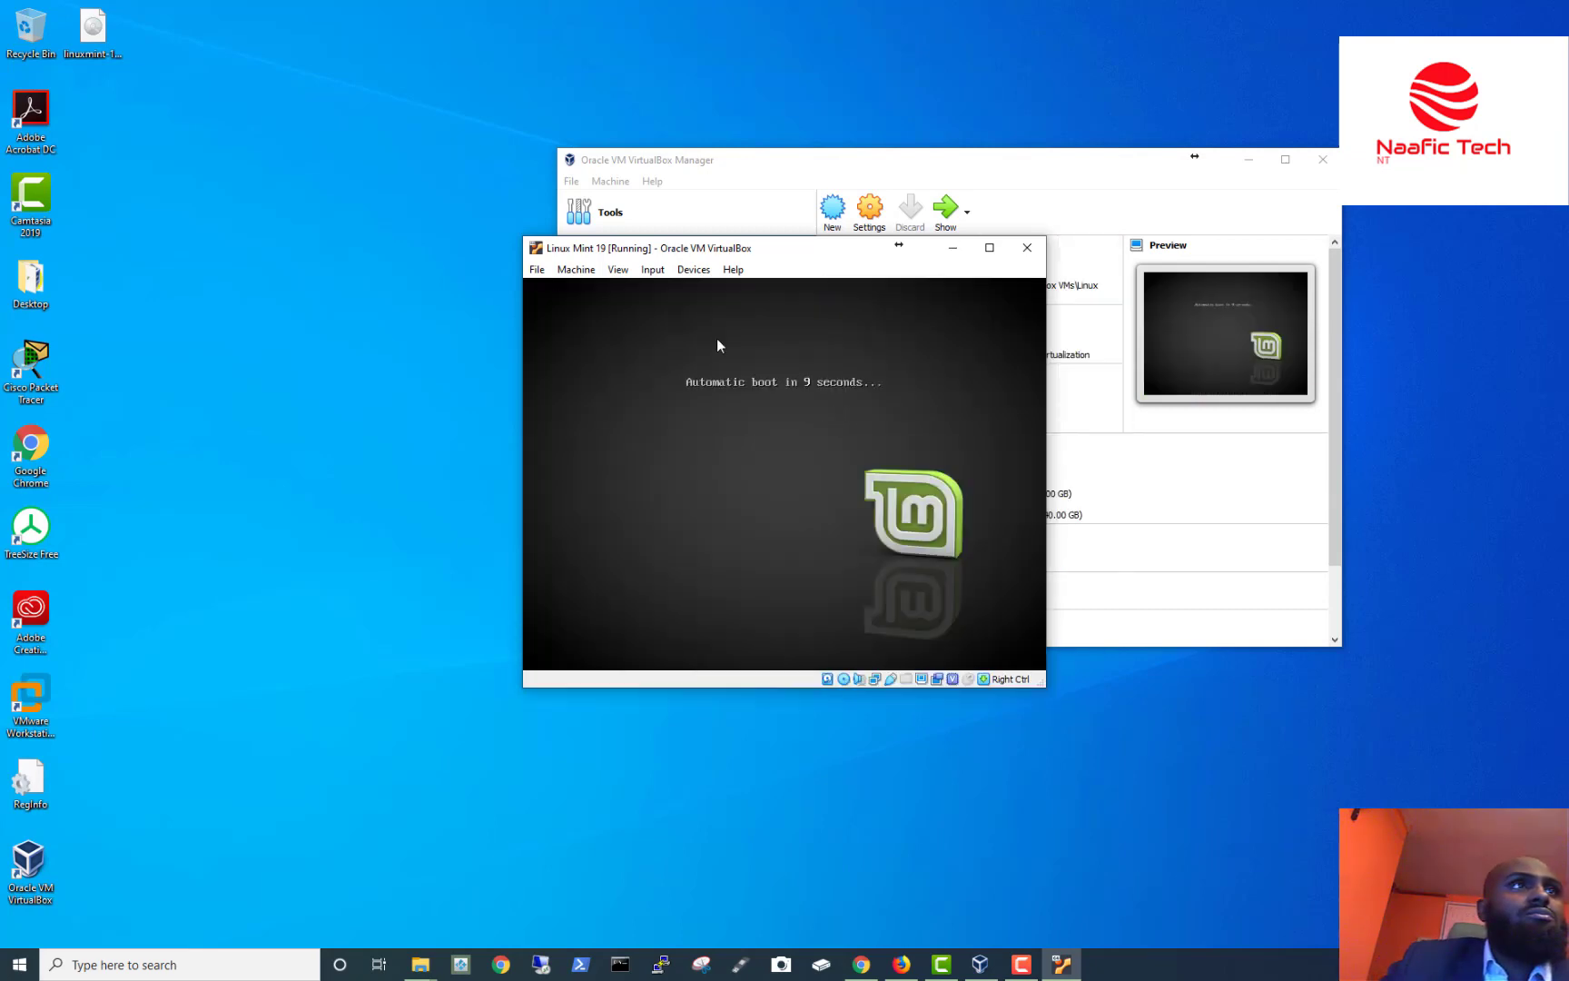
left_click(823, 423)
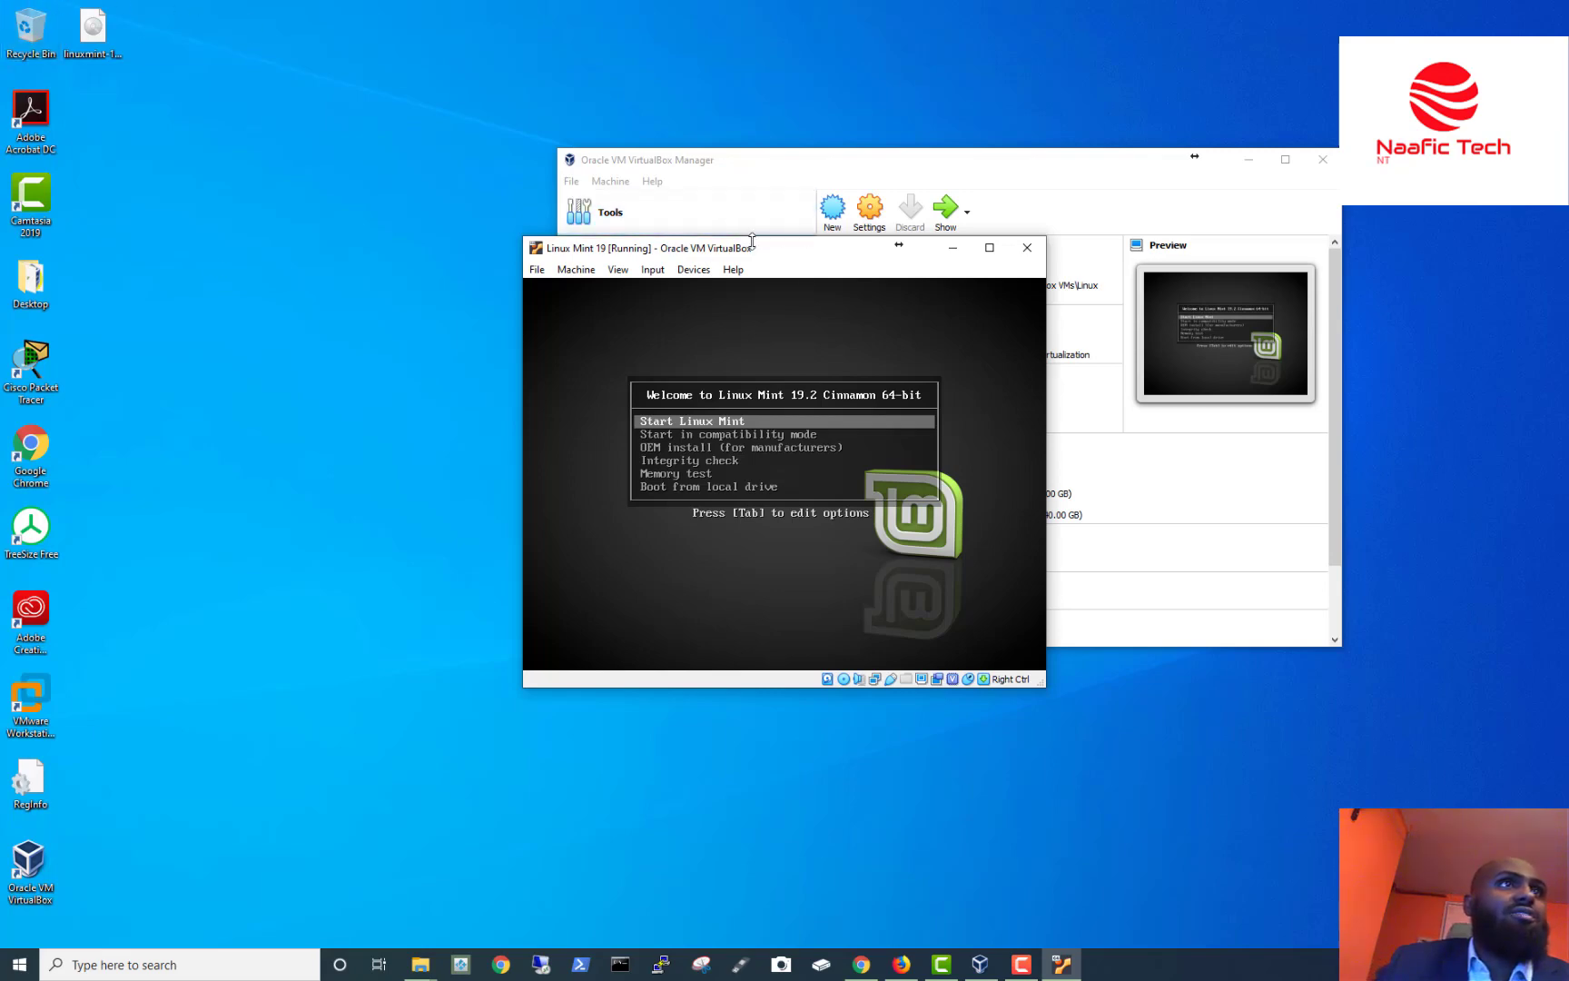
Eject the Linux Mint ISO from the virtual optical drive.
left_click(694, 270)
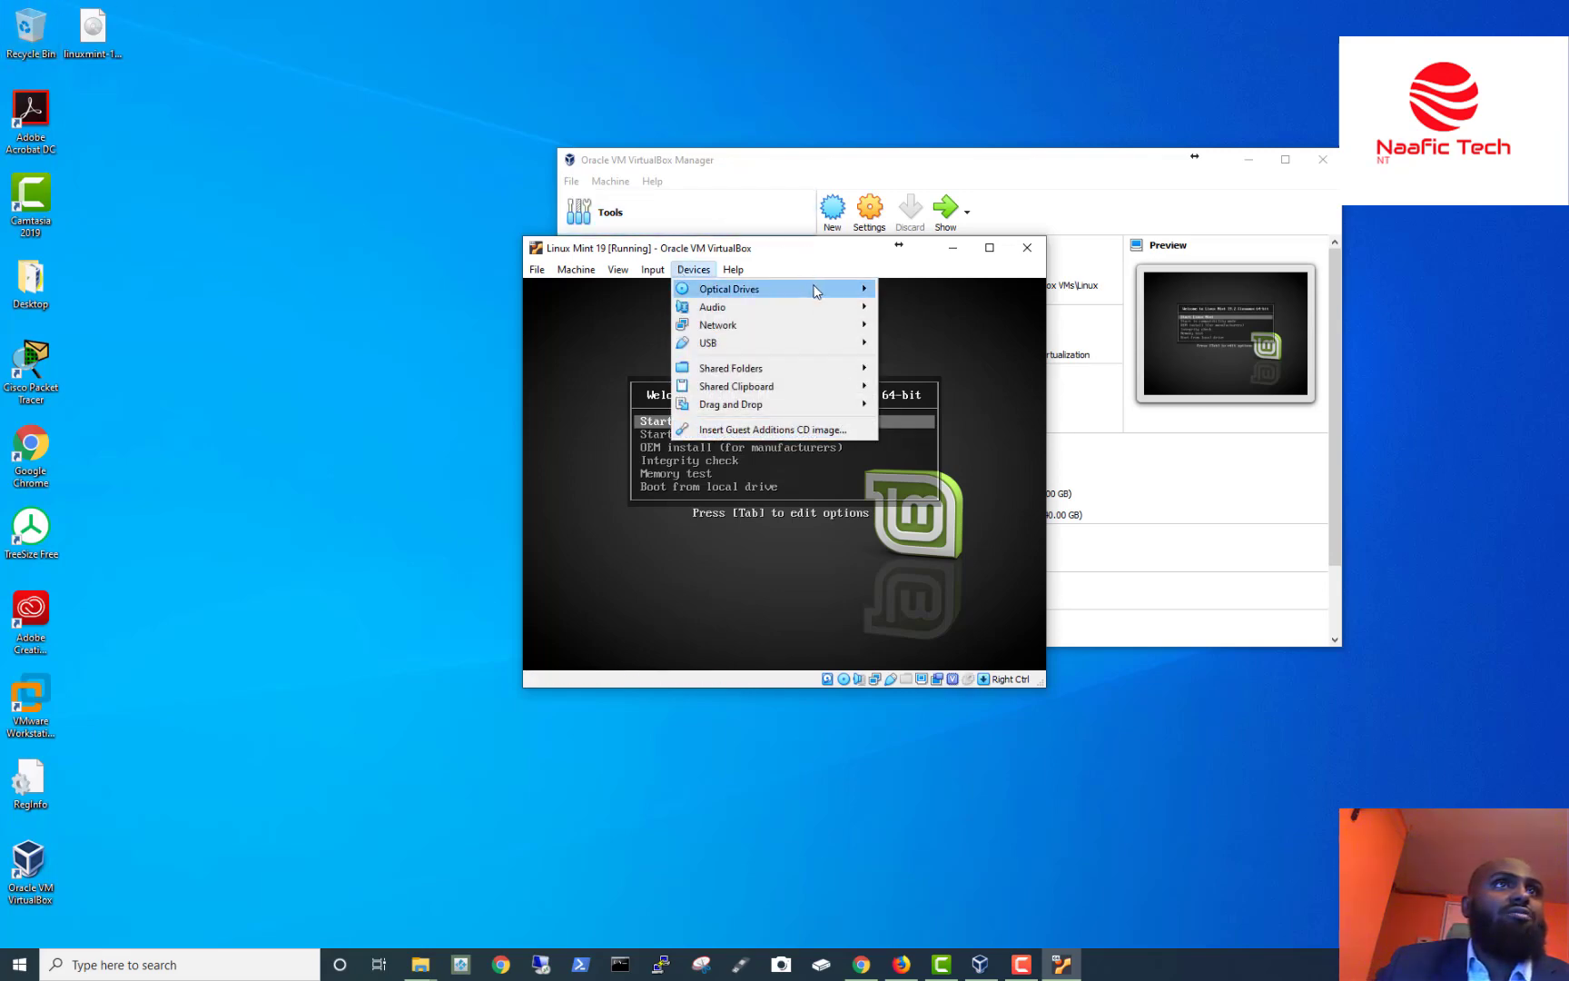
mouse_move(816, 291)
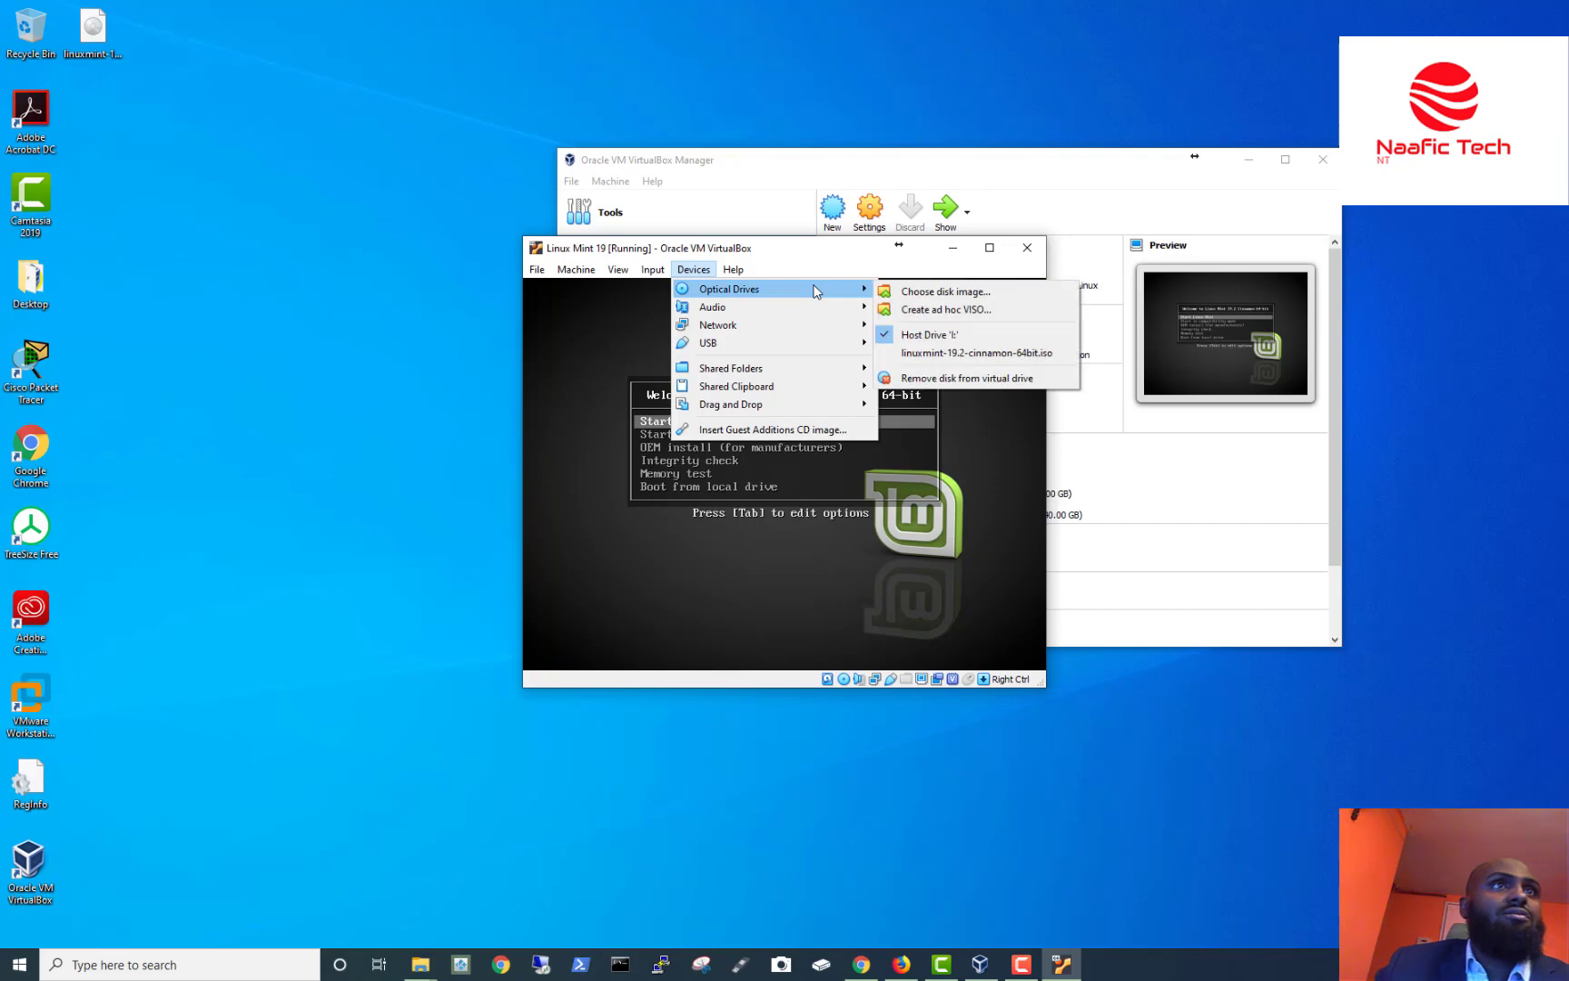
left_click(957, 376)
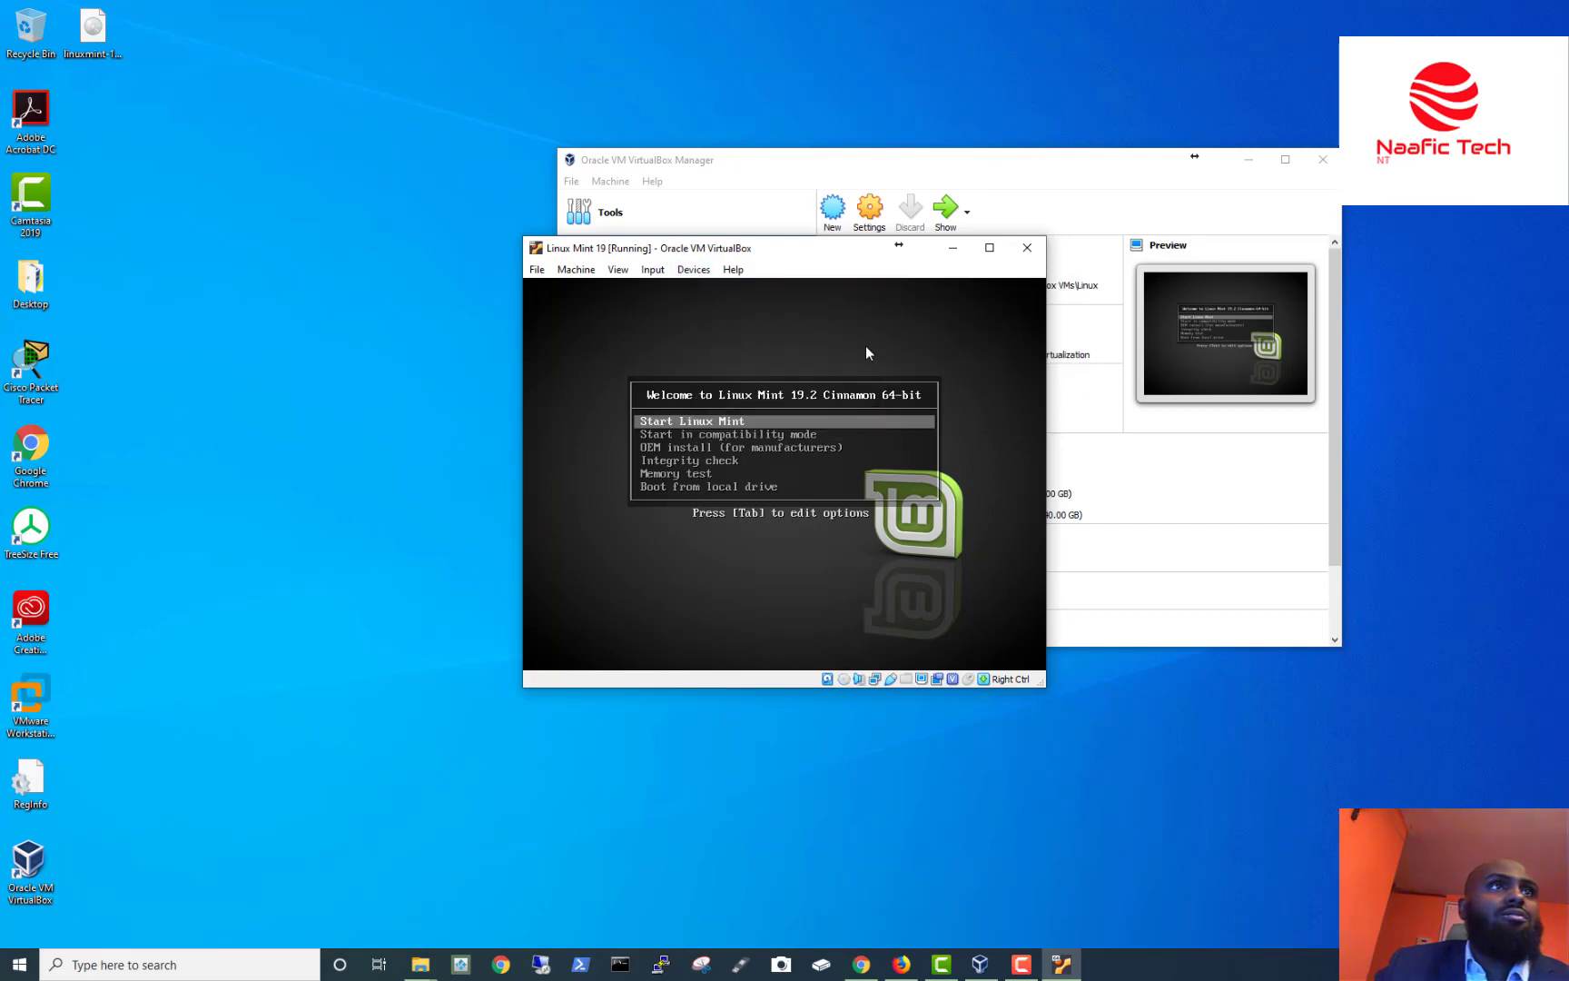
Choose Reset from the VM window's Machine menu.
left_click(537, 270)
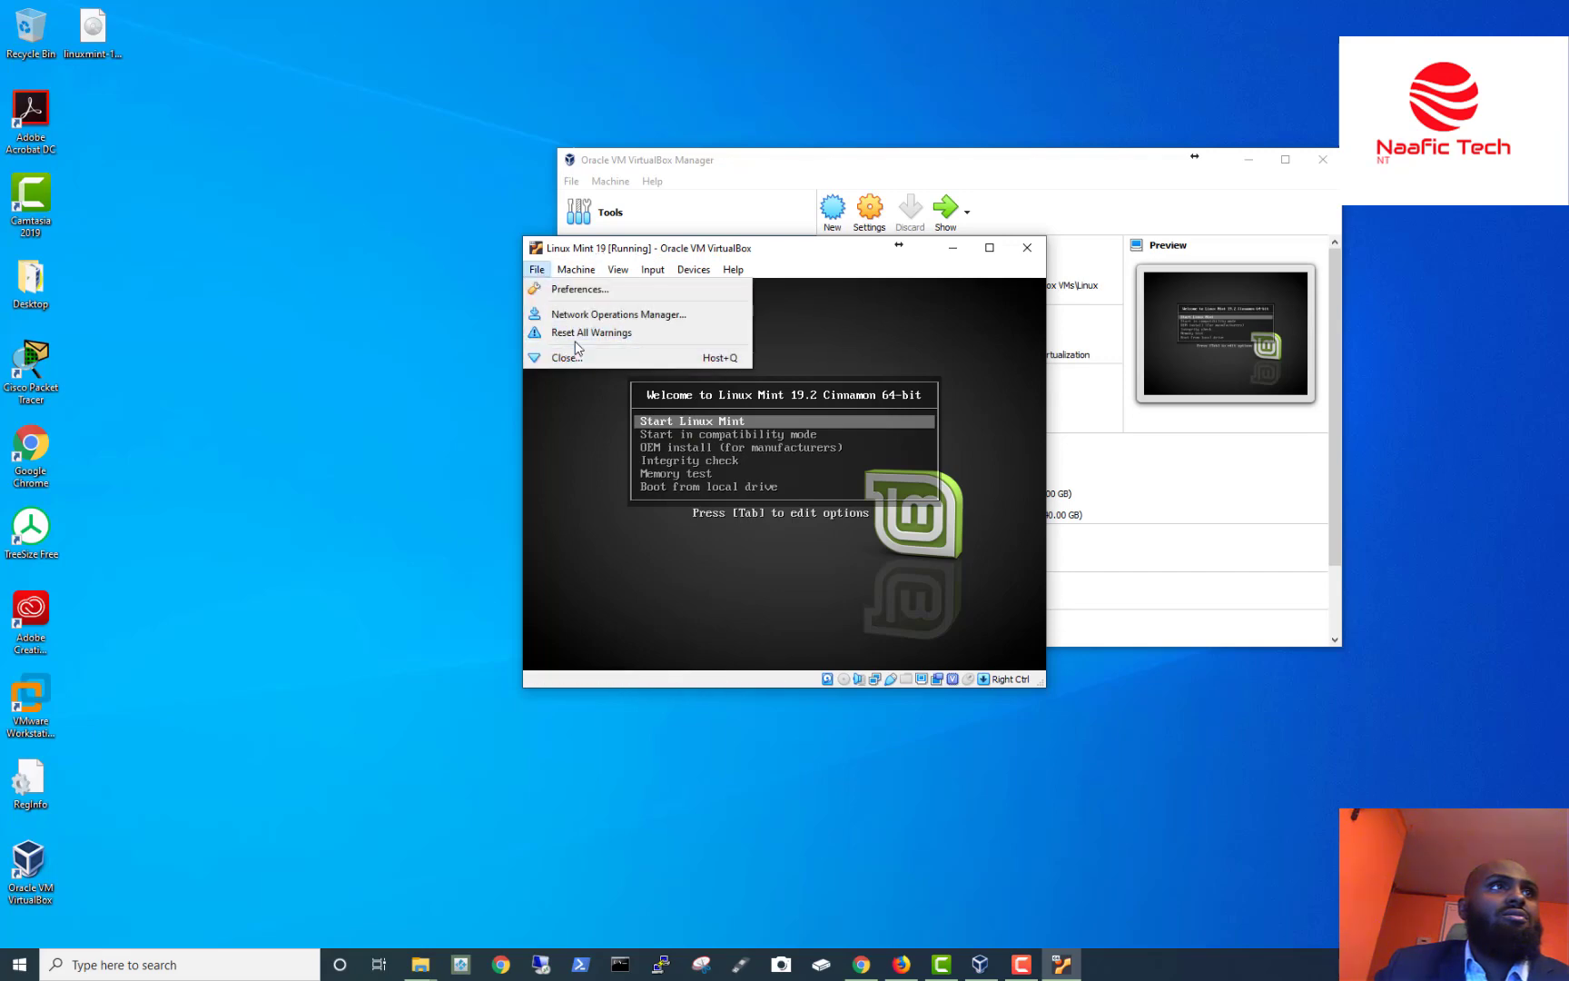
mouse_move(572, 274)
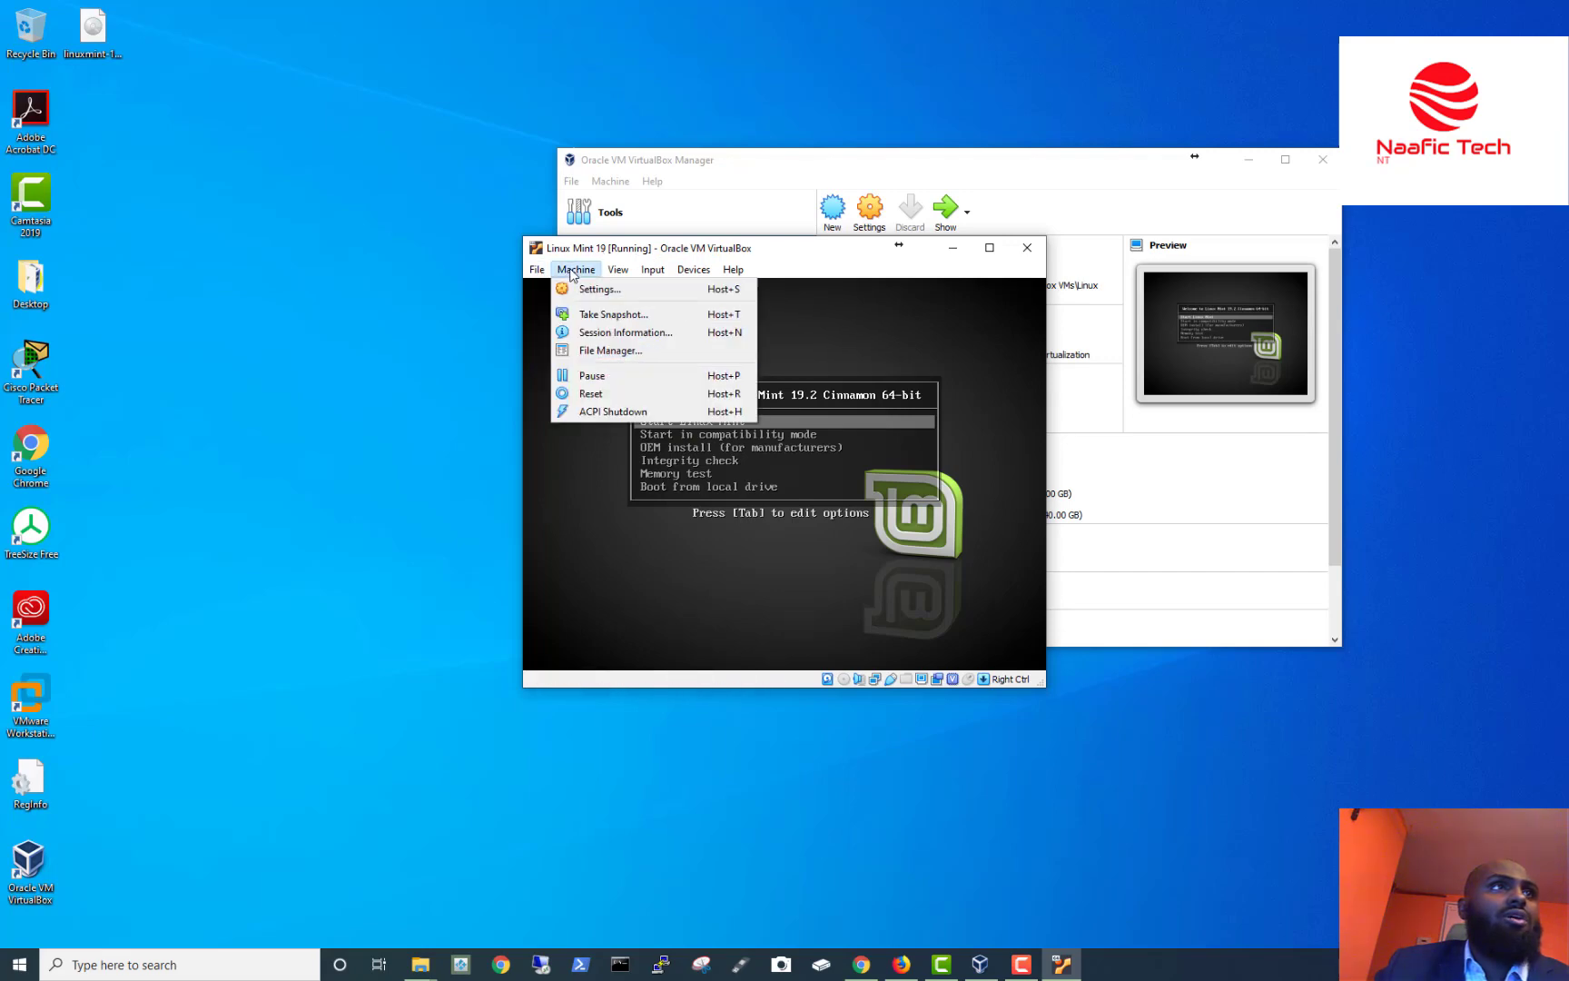
left_click(588, 394)
Confirm the reset, dismiss the mouse integration notice, and log in with the account password.
left_click(750, 527)
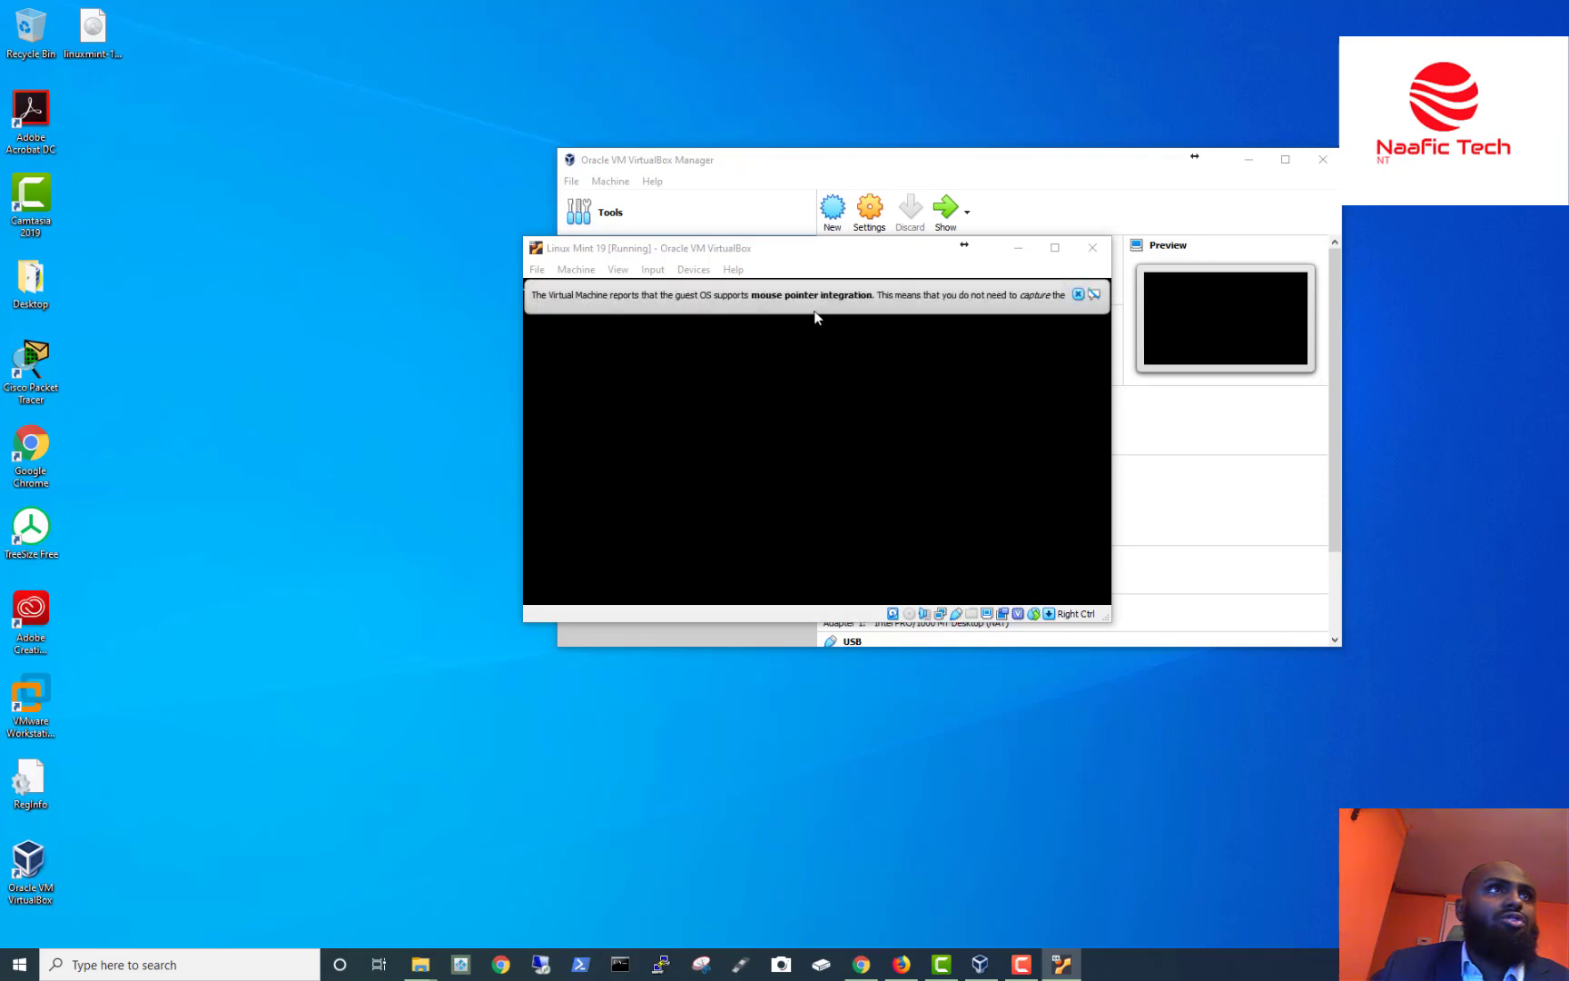
left_click(1144, 295)
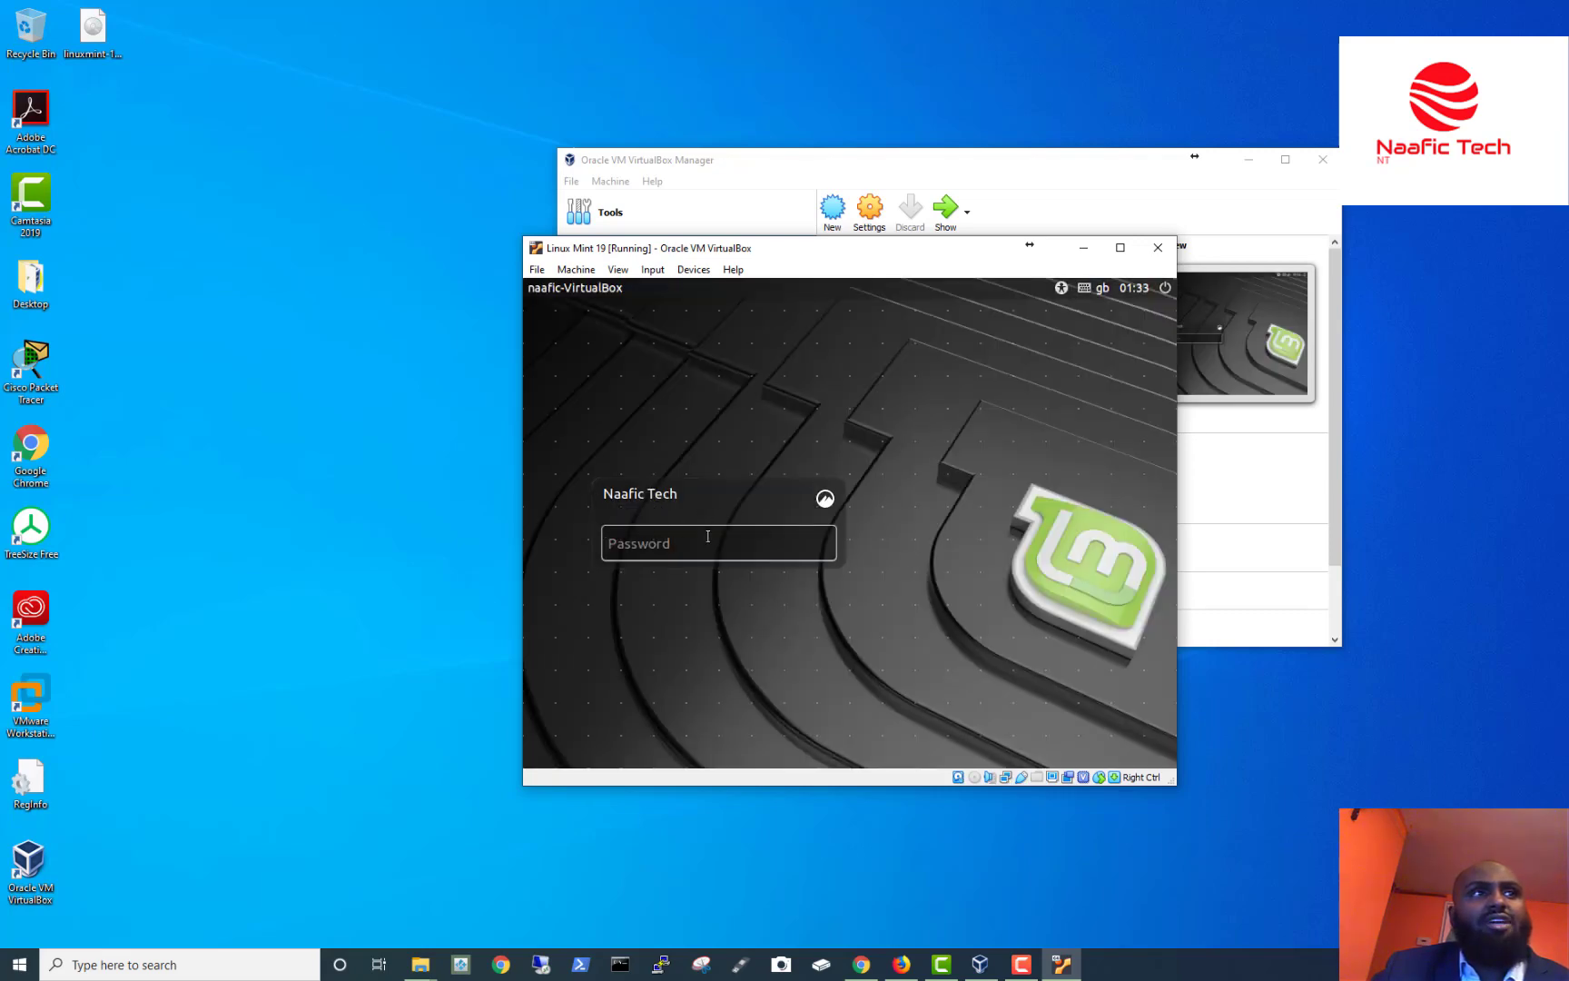
type("••")
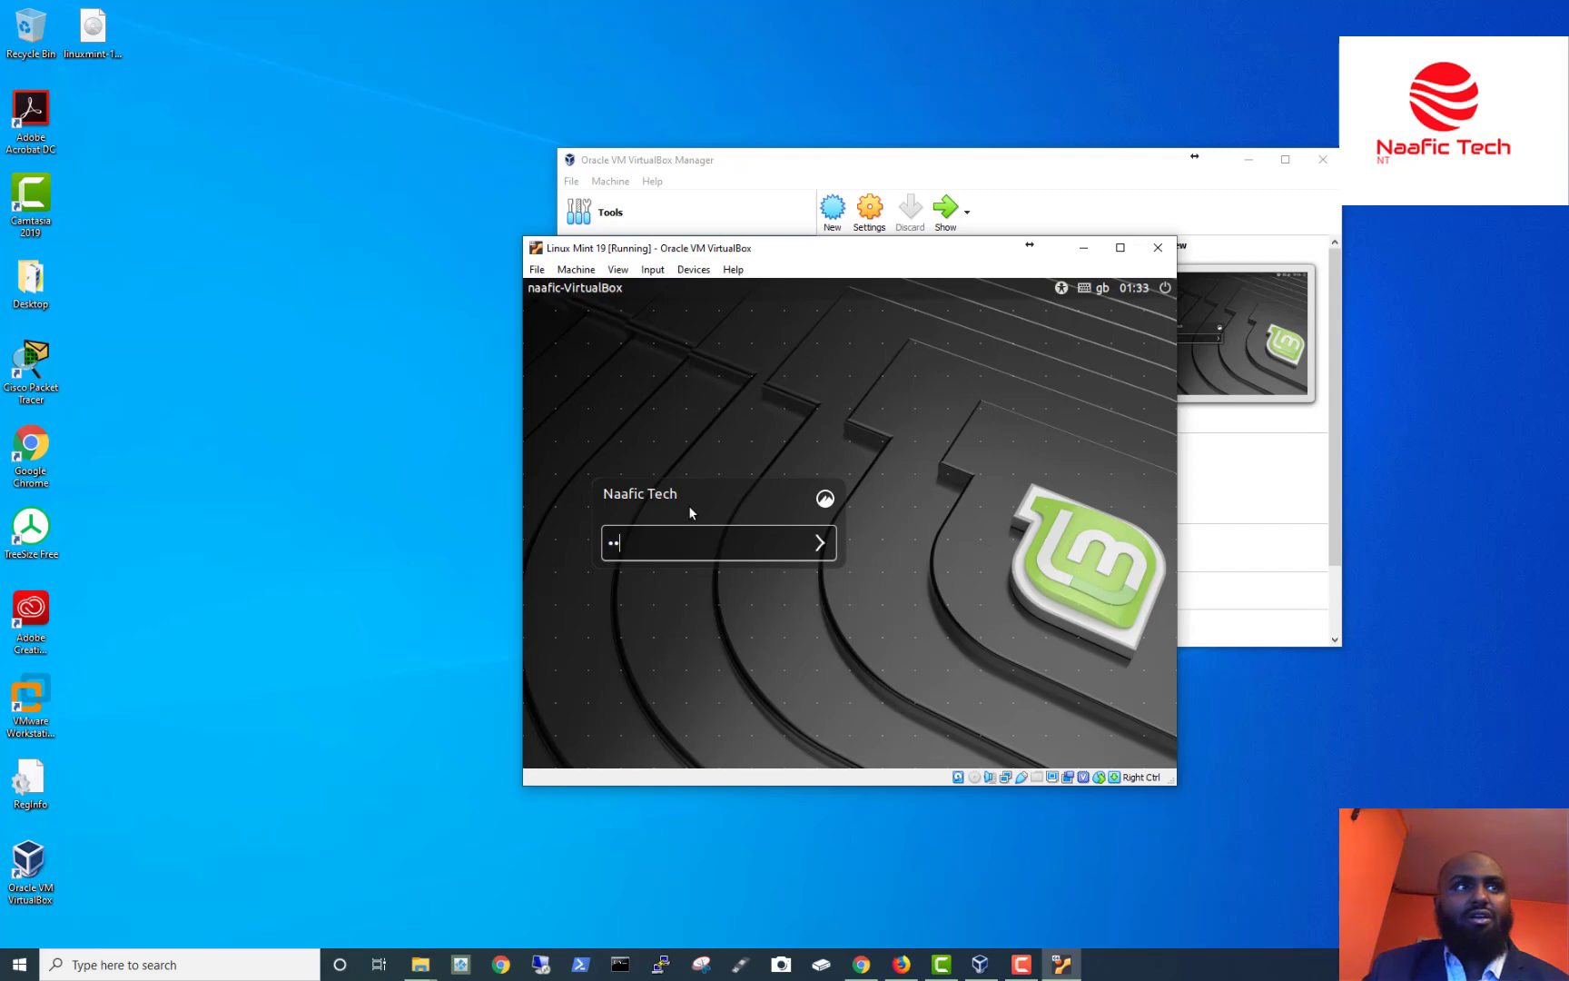
type("•••")
key("Return")
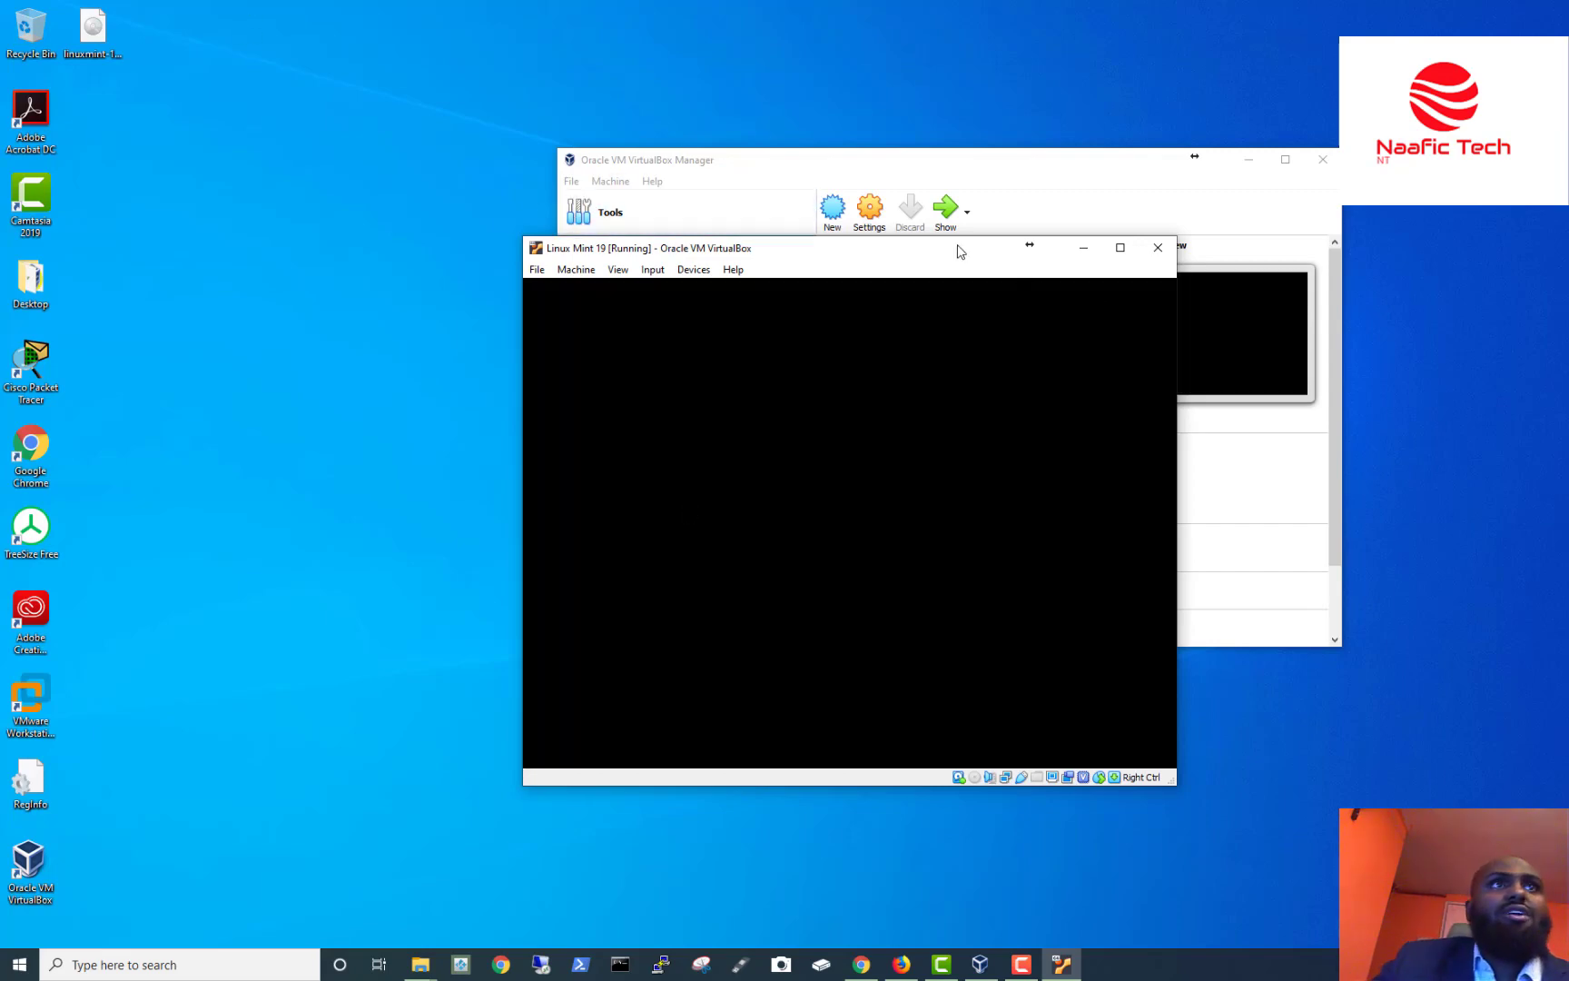
Minimize the VirtualBox Manager, move the VM window to the top right, then maximize and restore it.
left_click(1248, 160)
left_click_drag(830, 261, 1166, 35)
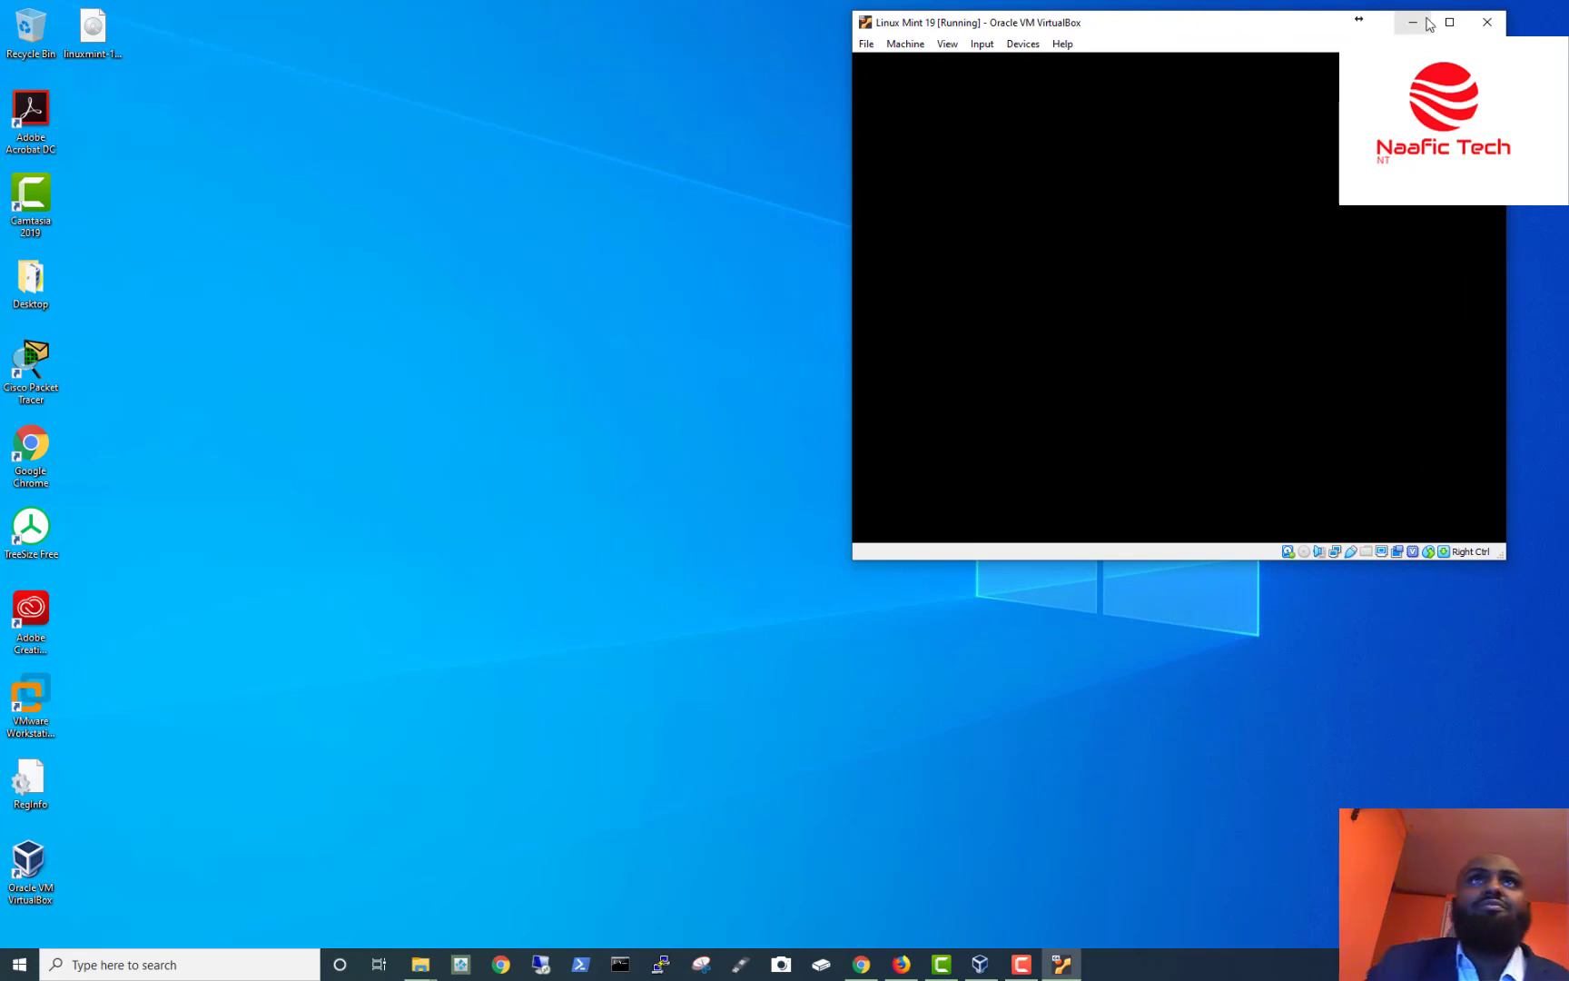
double_click(1269, 26)
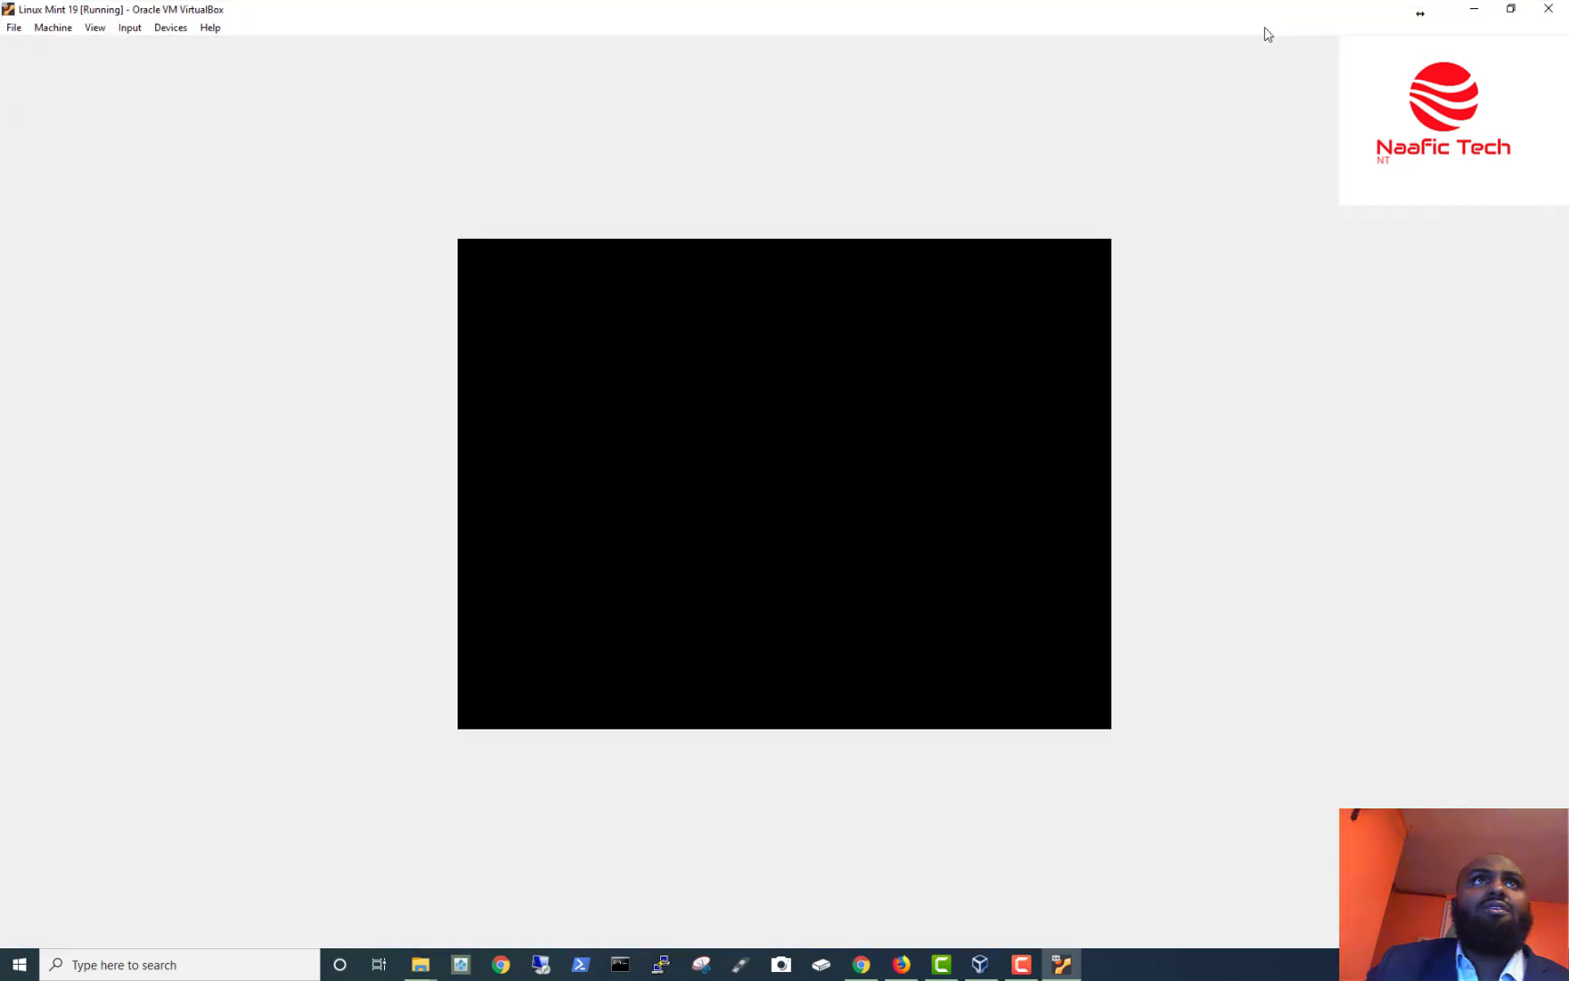
left_click(1507, 11)
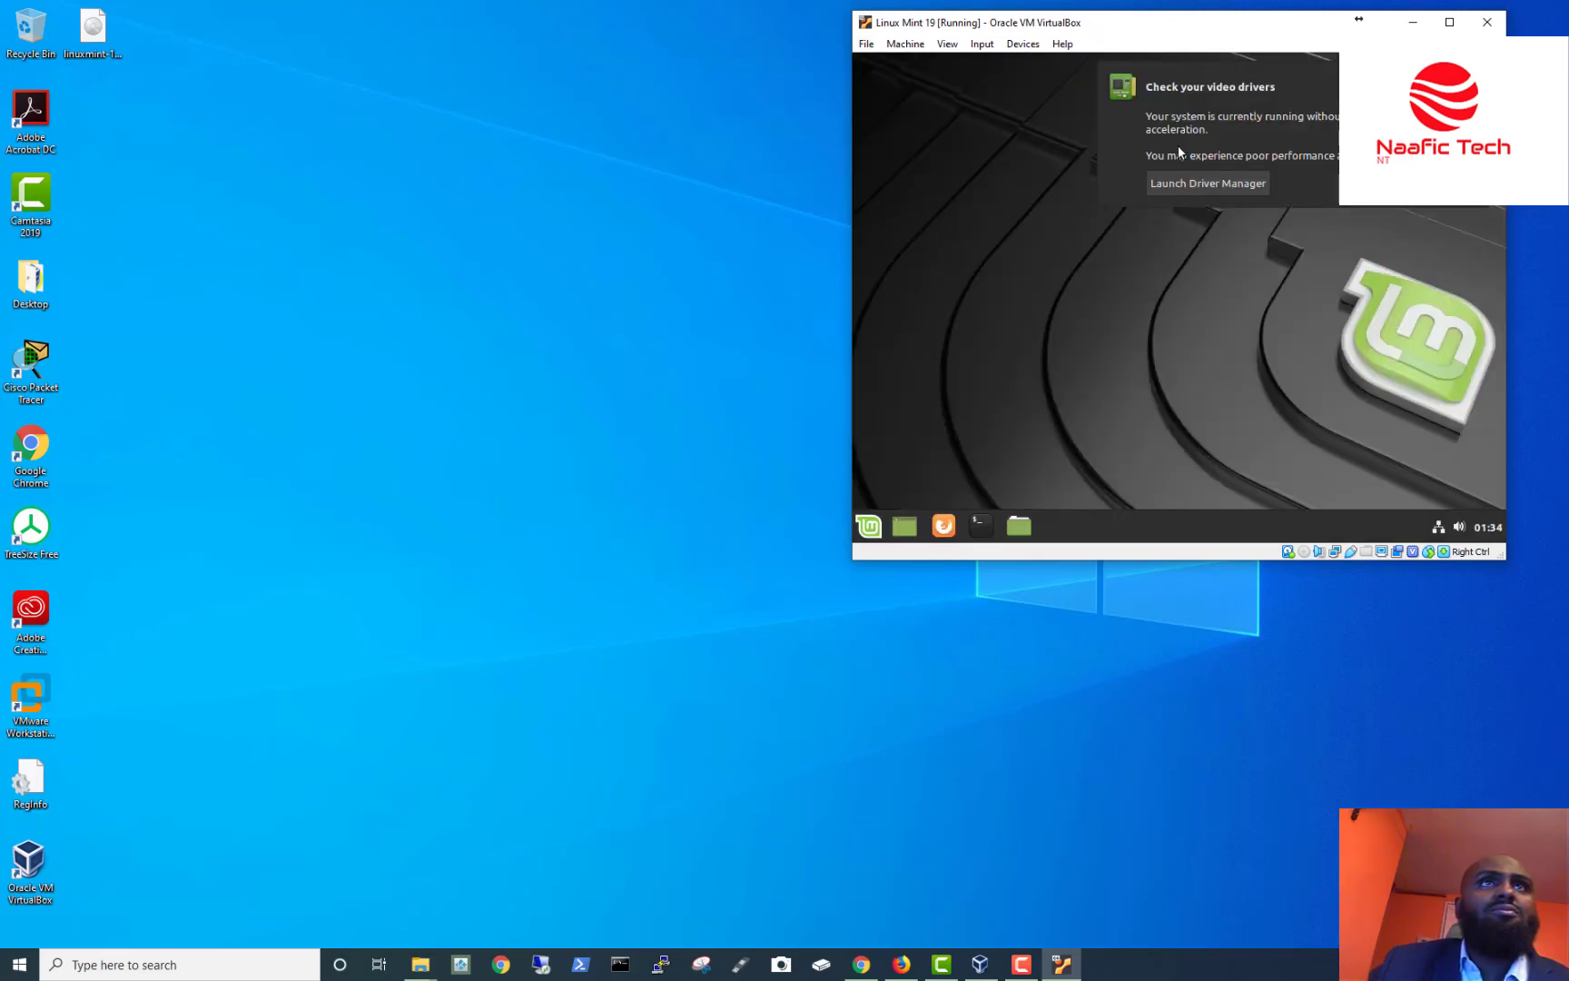
Launch Driver Manager from the notification, authenticate with the account password, and maximize the VM window.
left_click(1226, 190)
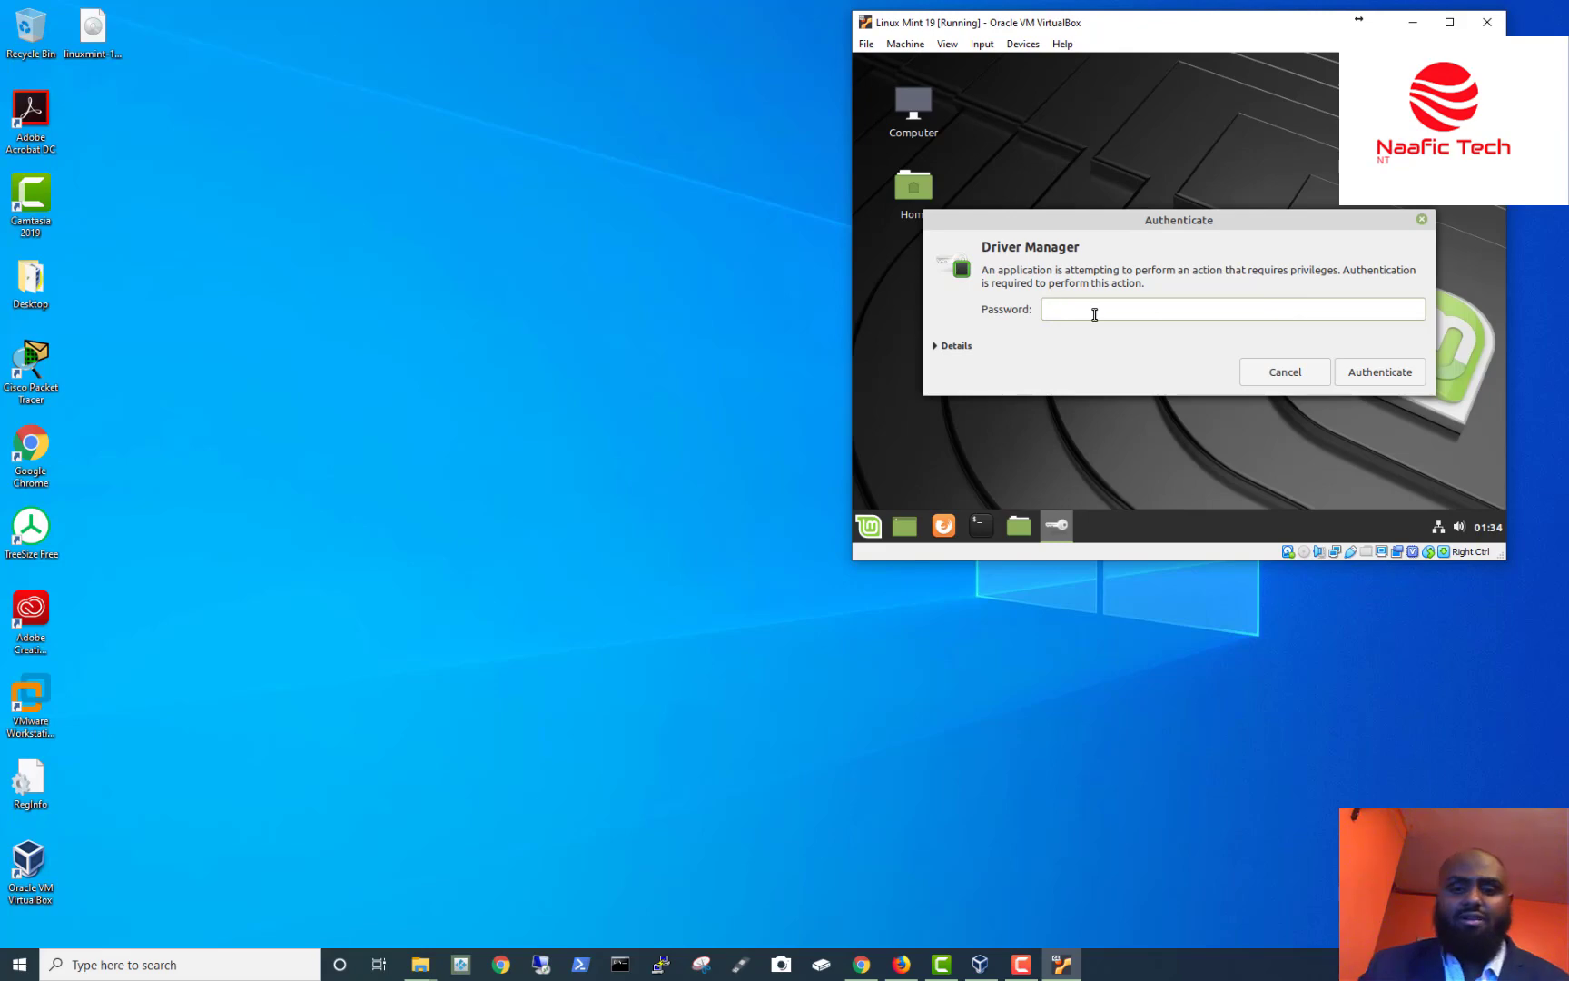
type("•")
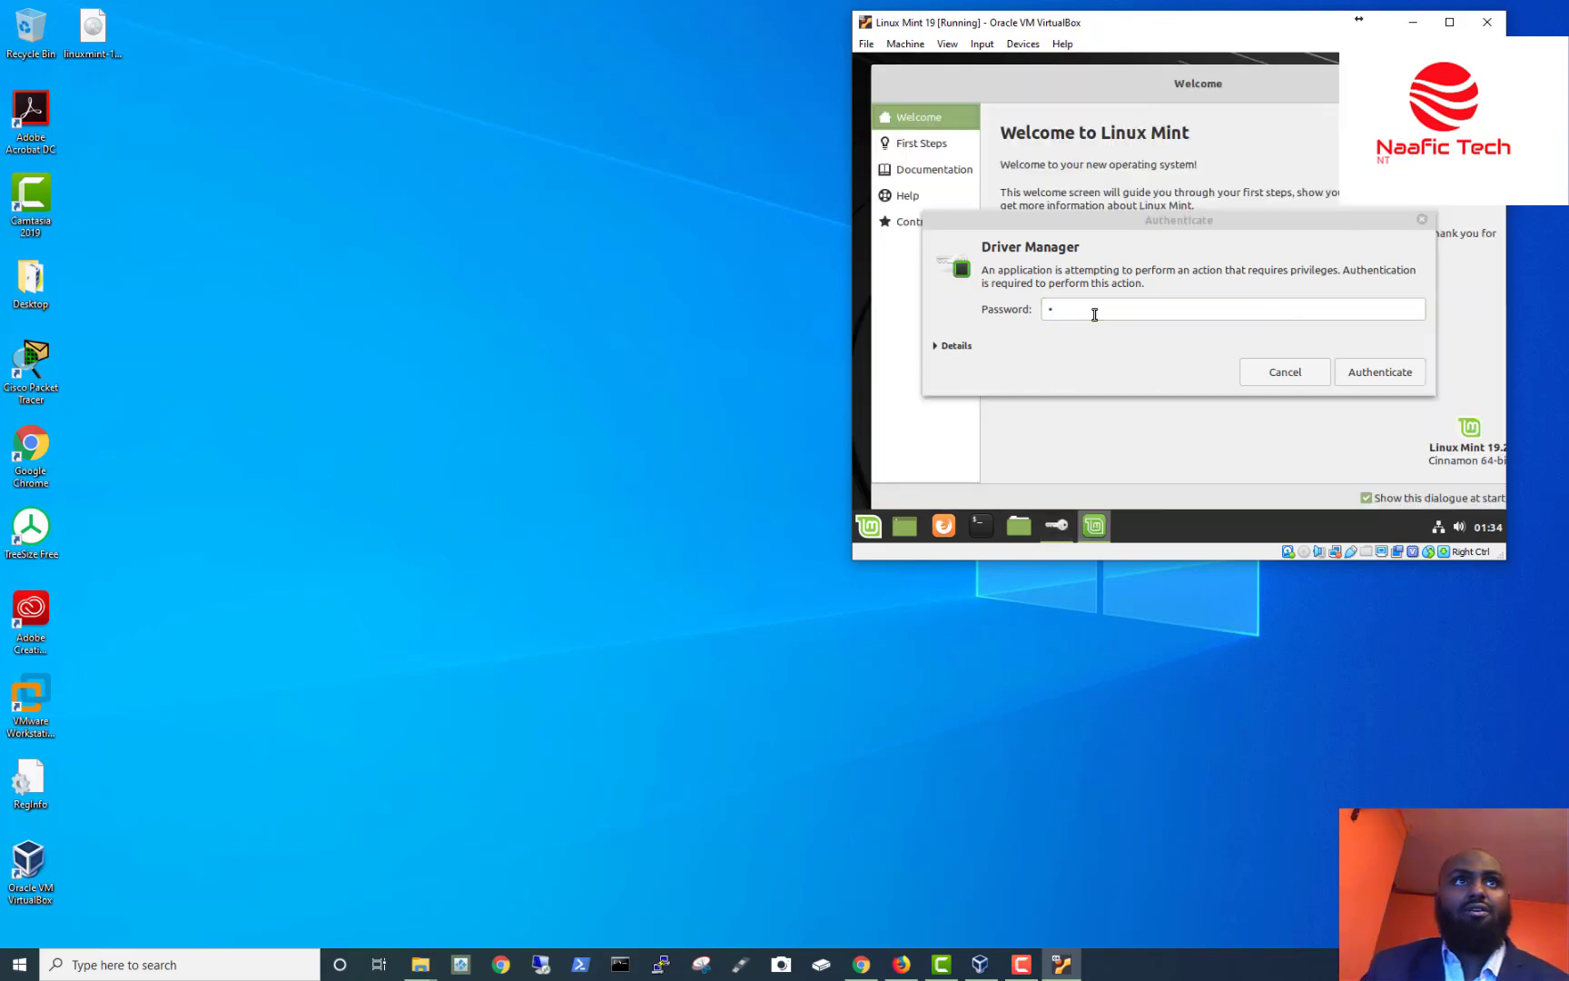
left_click(1094, 314)
key("BackSpace")
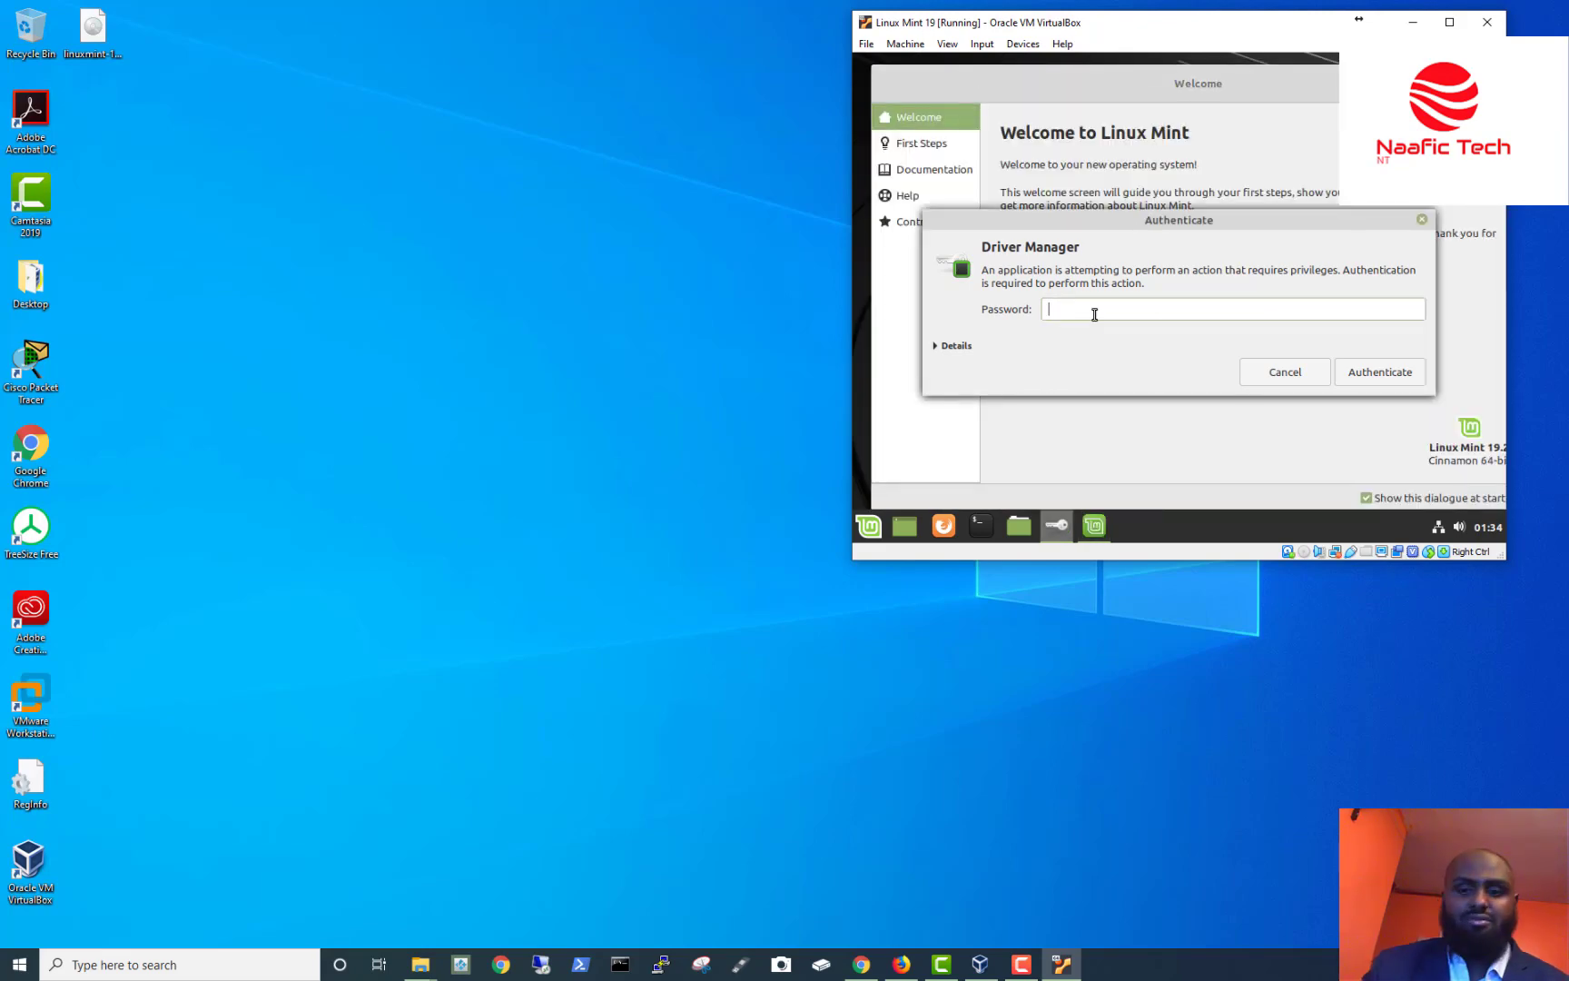
key("Return")
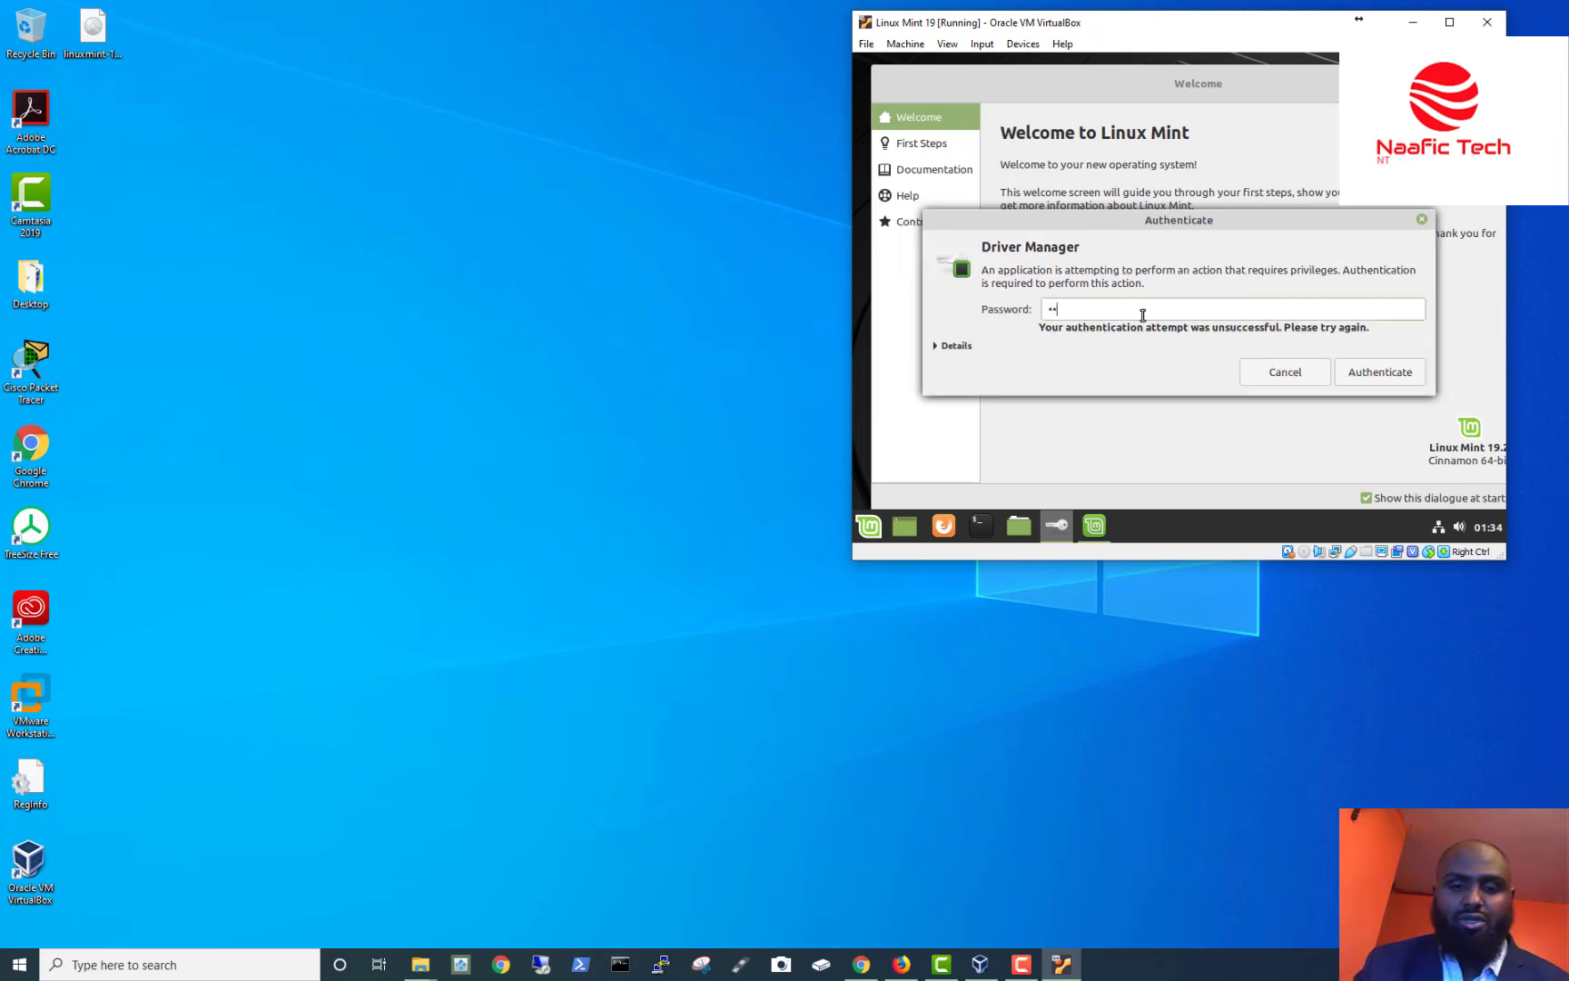
key("Return")
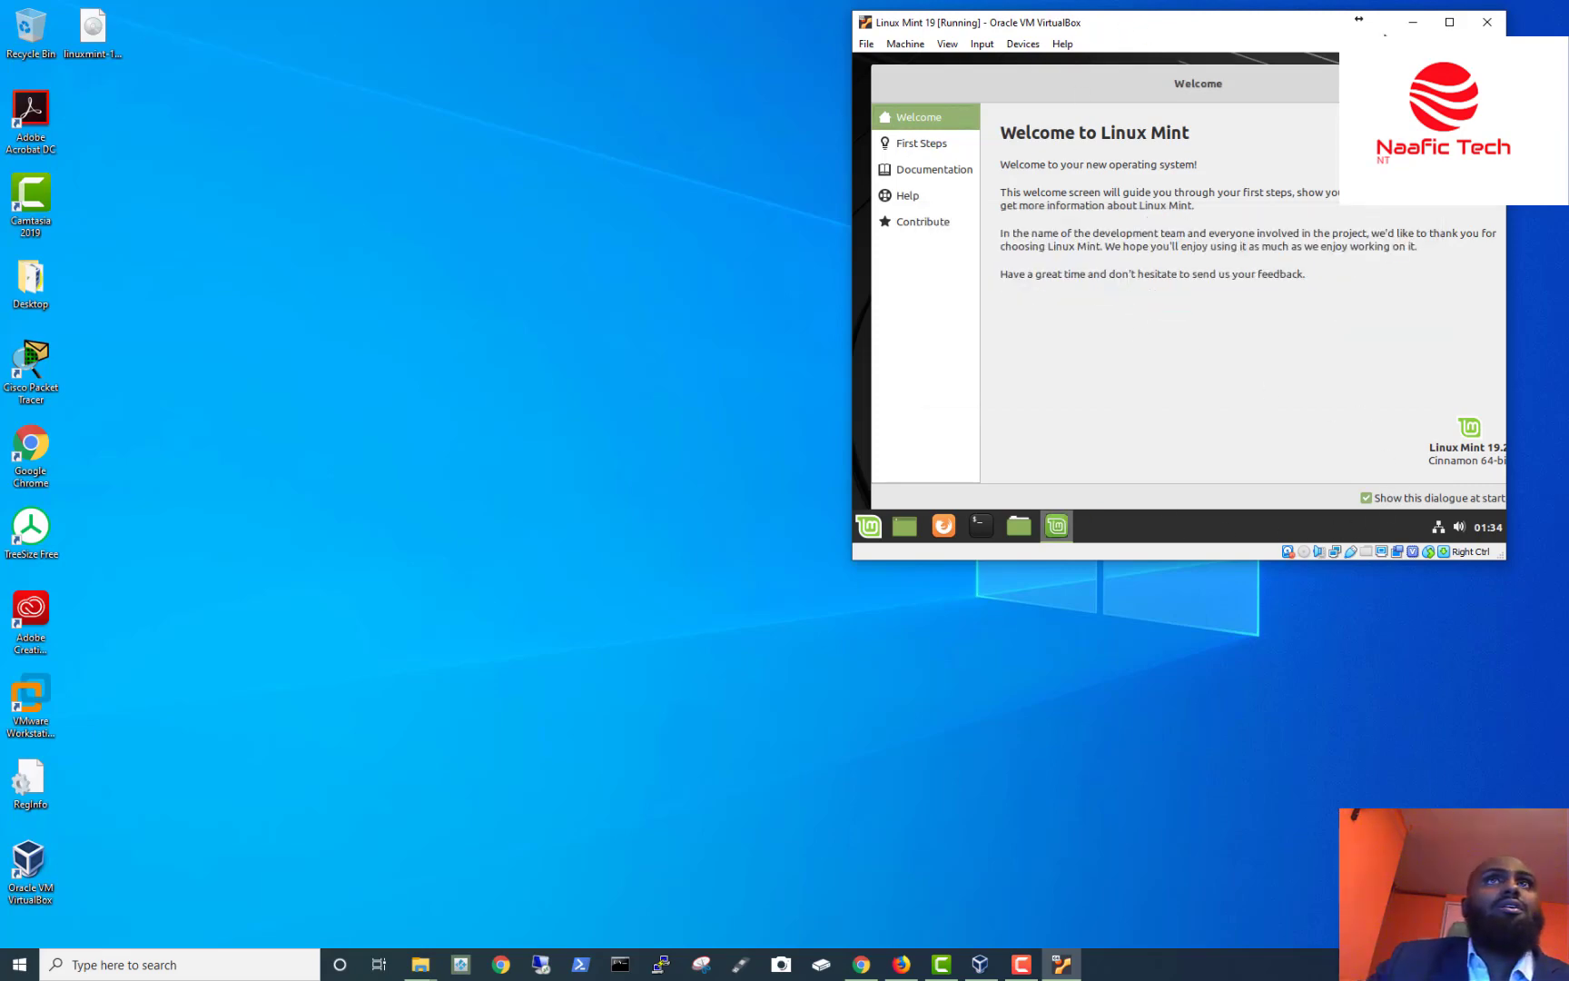
left_click(1449, 22)
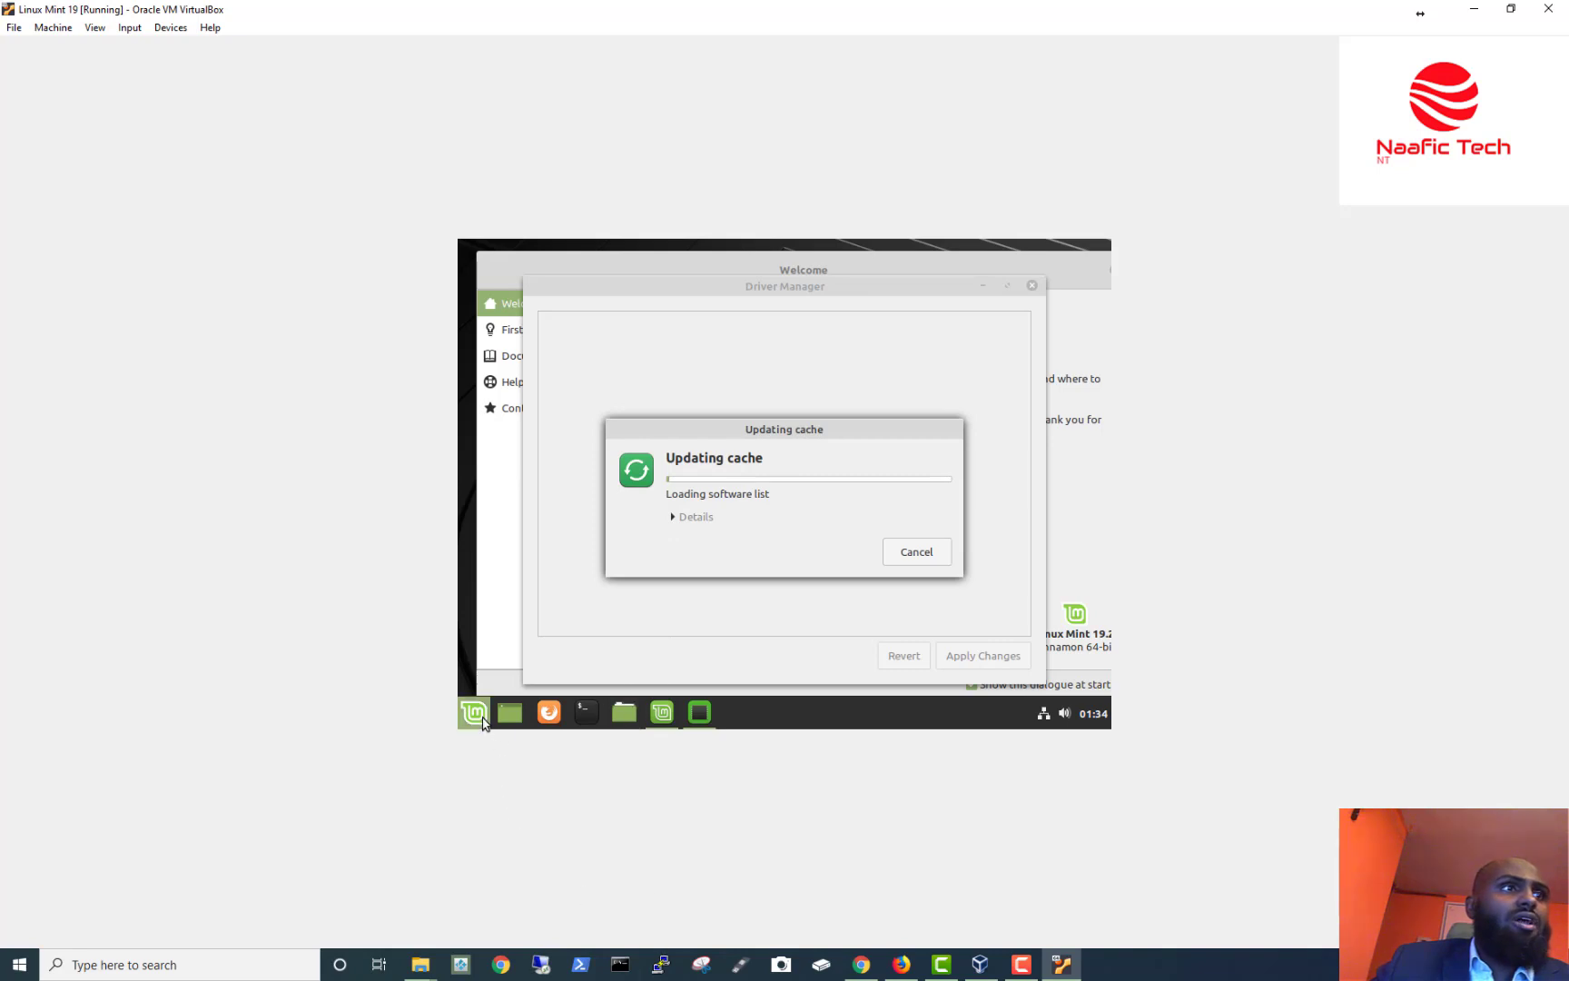
Open the Home folder from the Mint menu, minimize it, and restore the VM to a smaller window.
key("super")
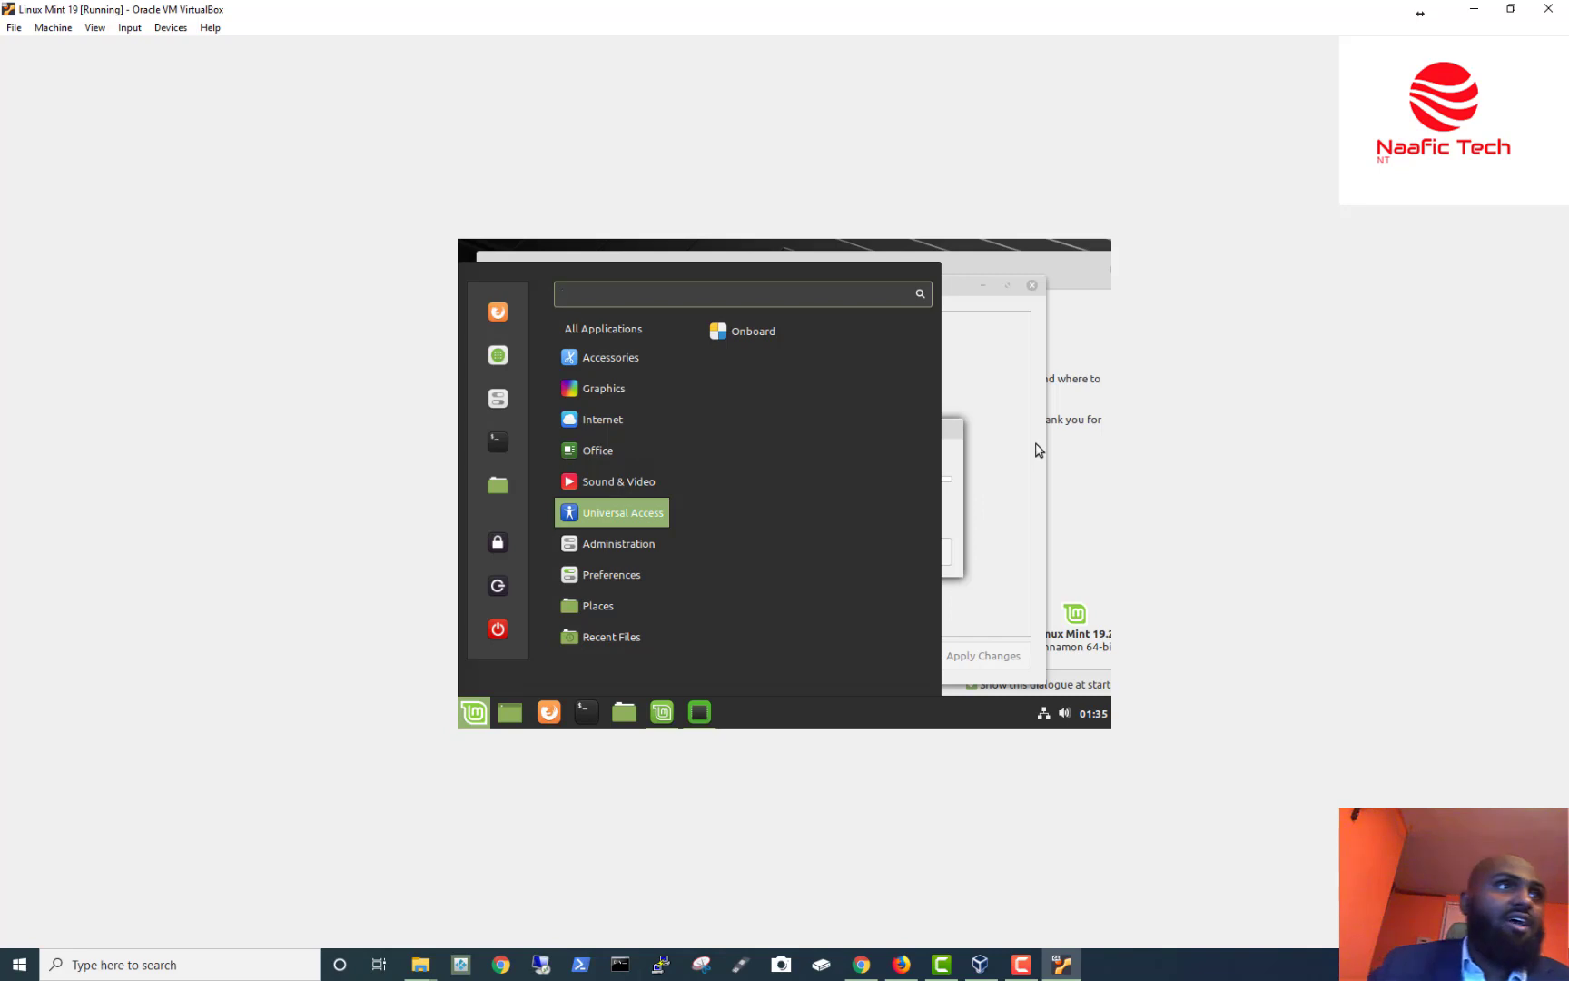
left_click(492, 486)
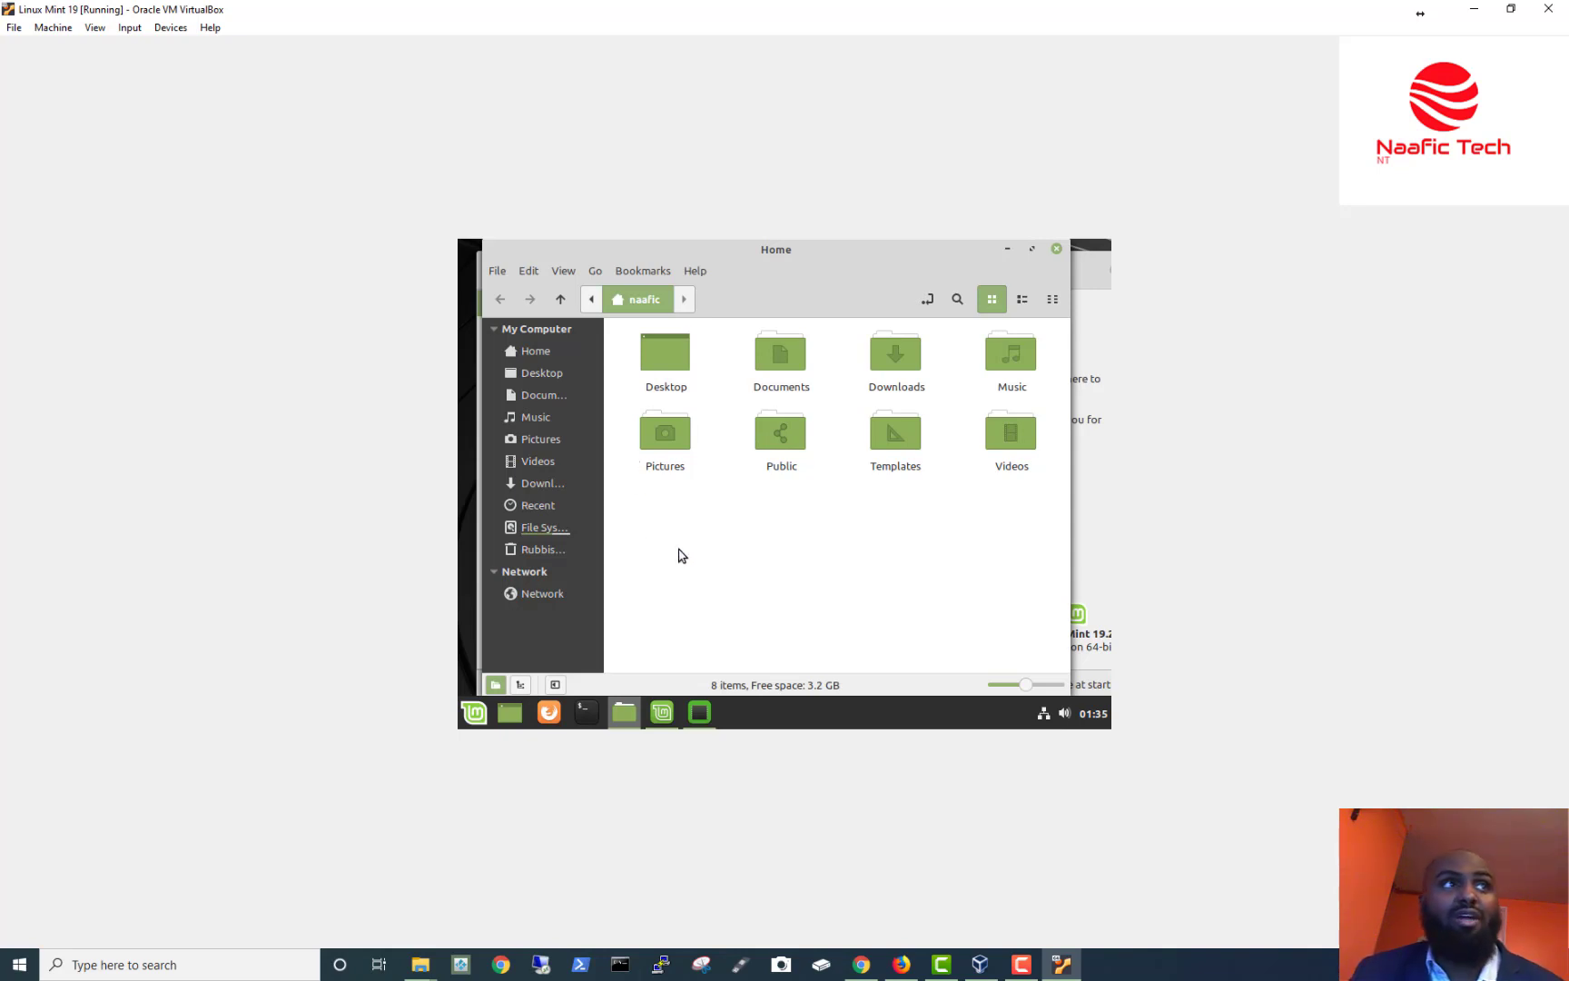
left_click(1006, 250)
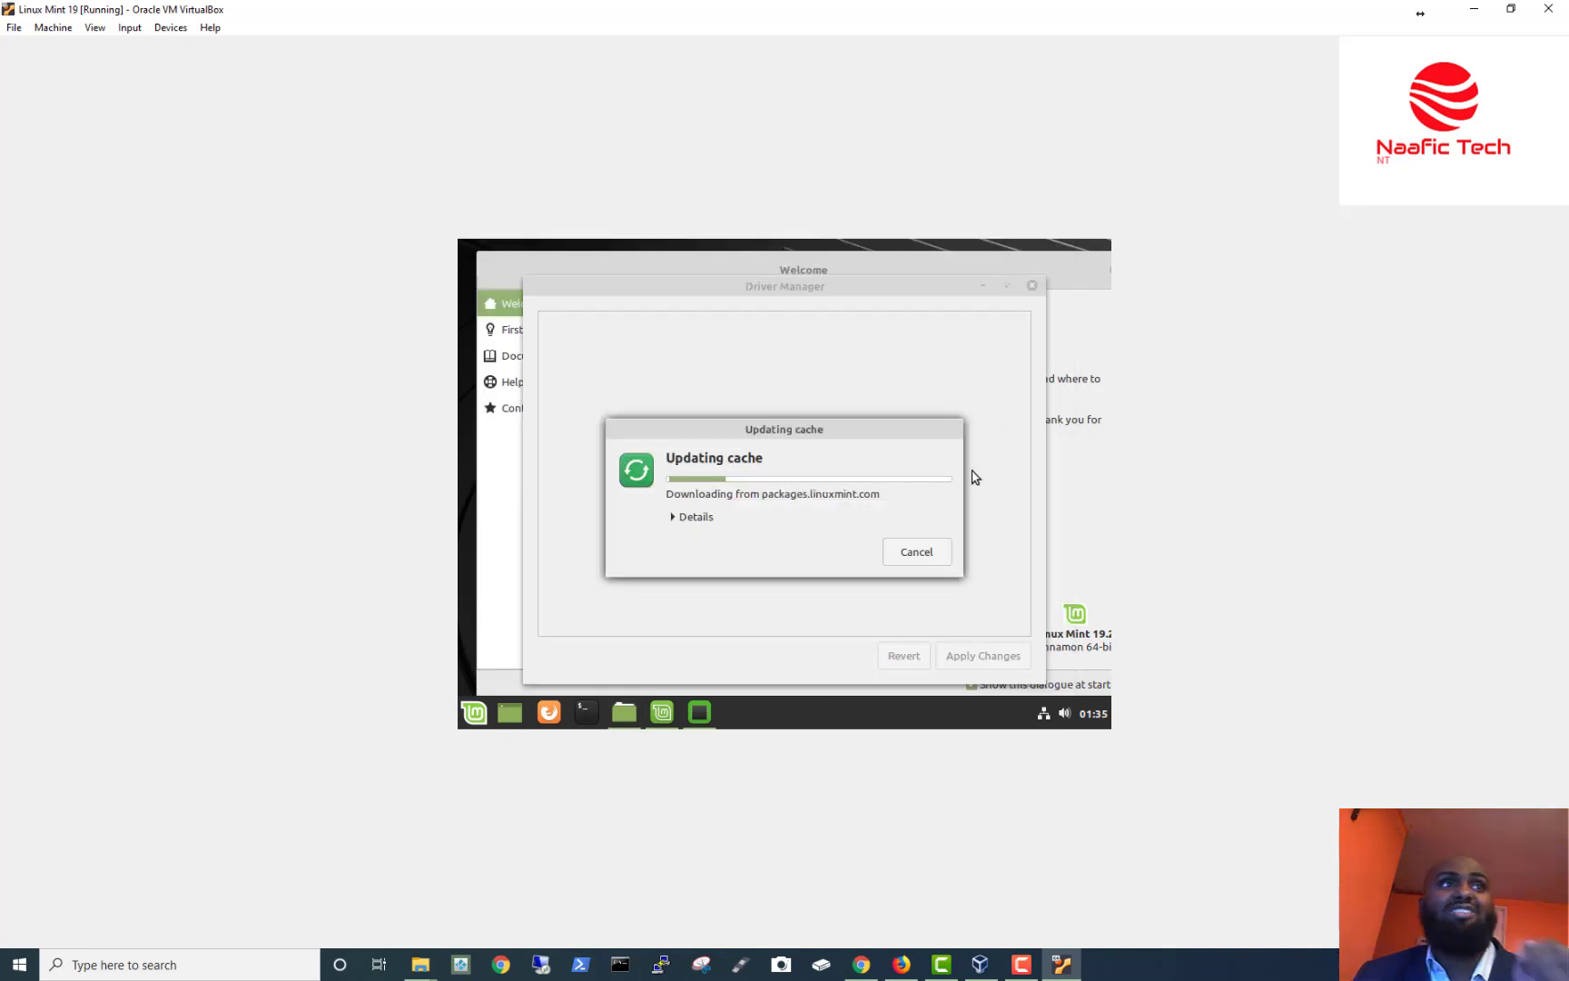
left_click(1510, 9)
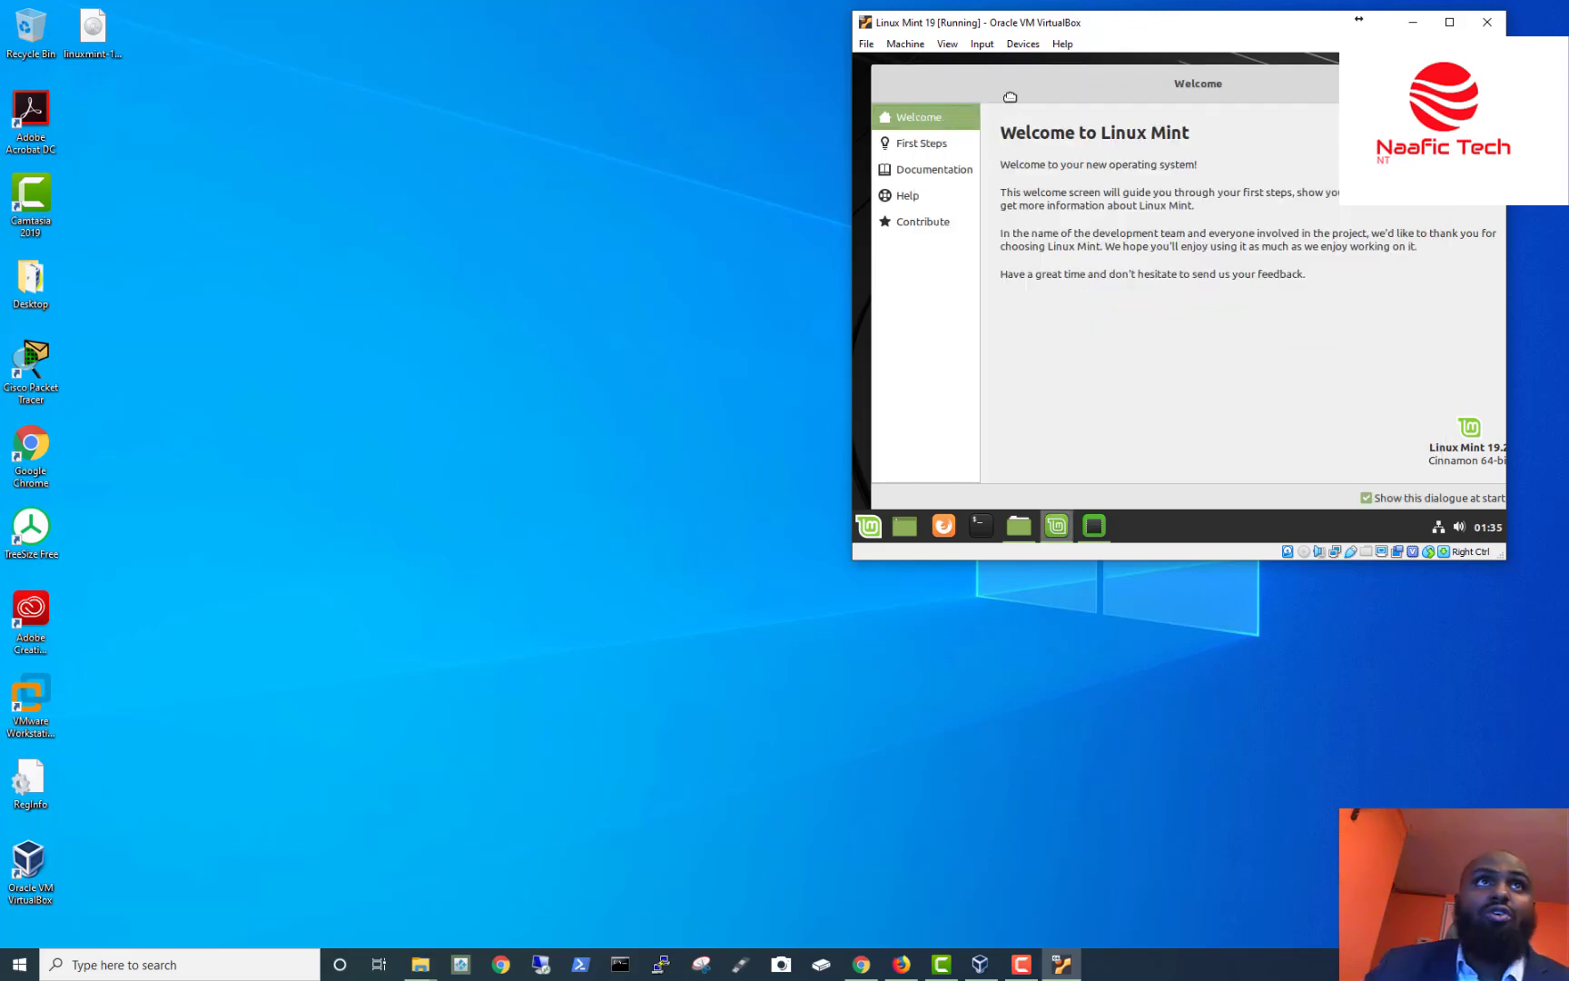
Move the Welcome window aside, dismiss the Start menu, then close the Welcome and Driver Manager windows.
left_click_drag(1009, 97, 936, 122)
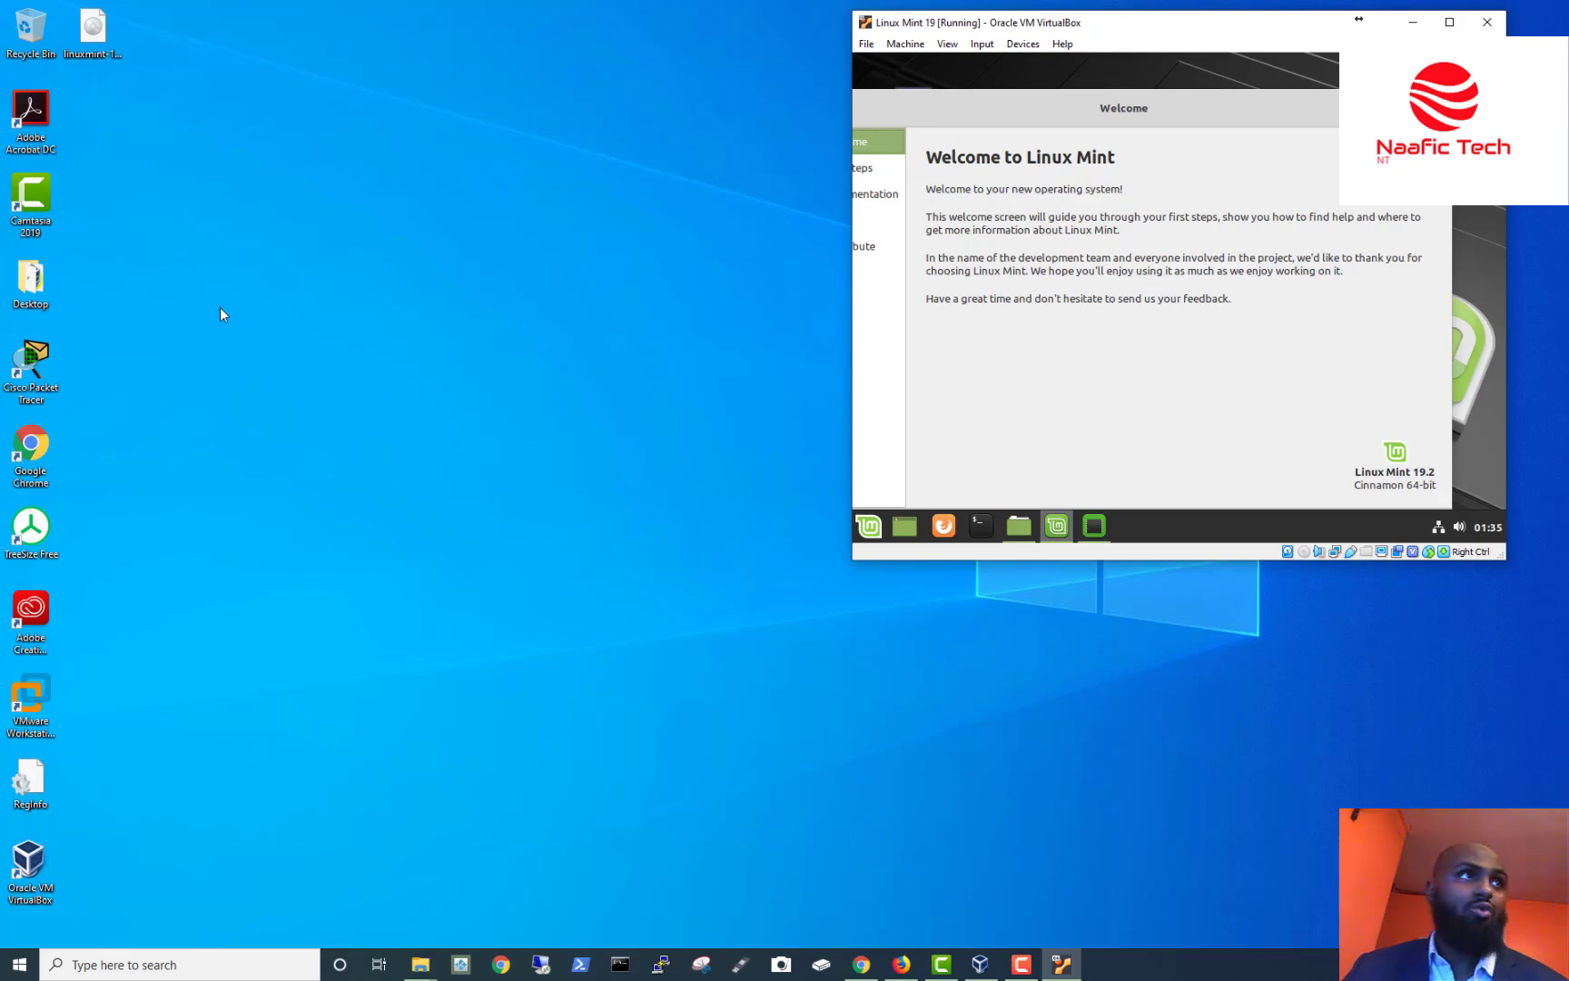
key("super")
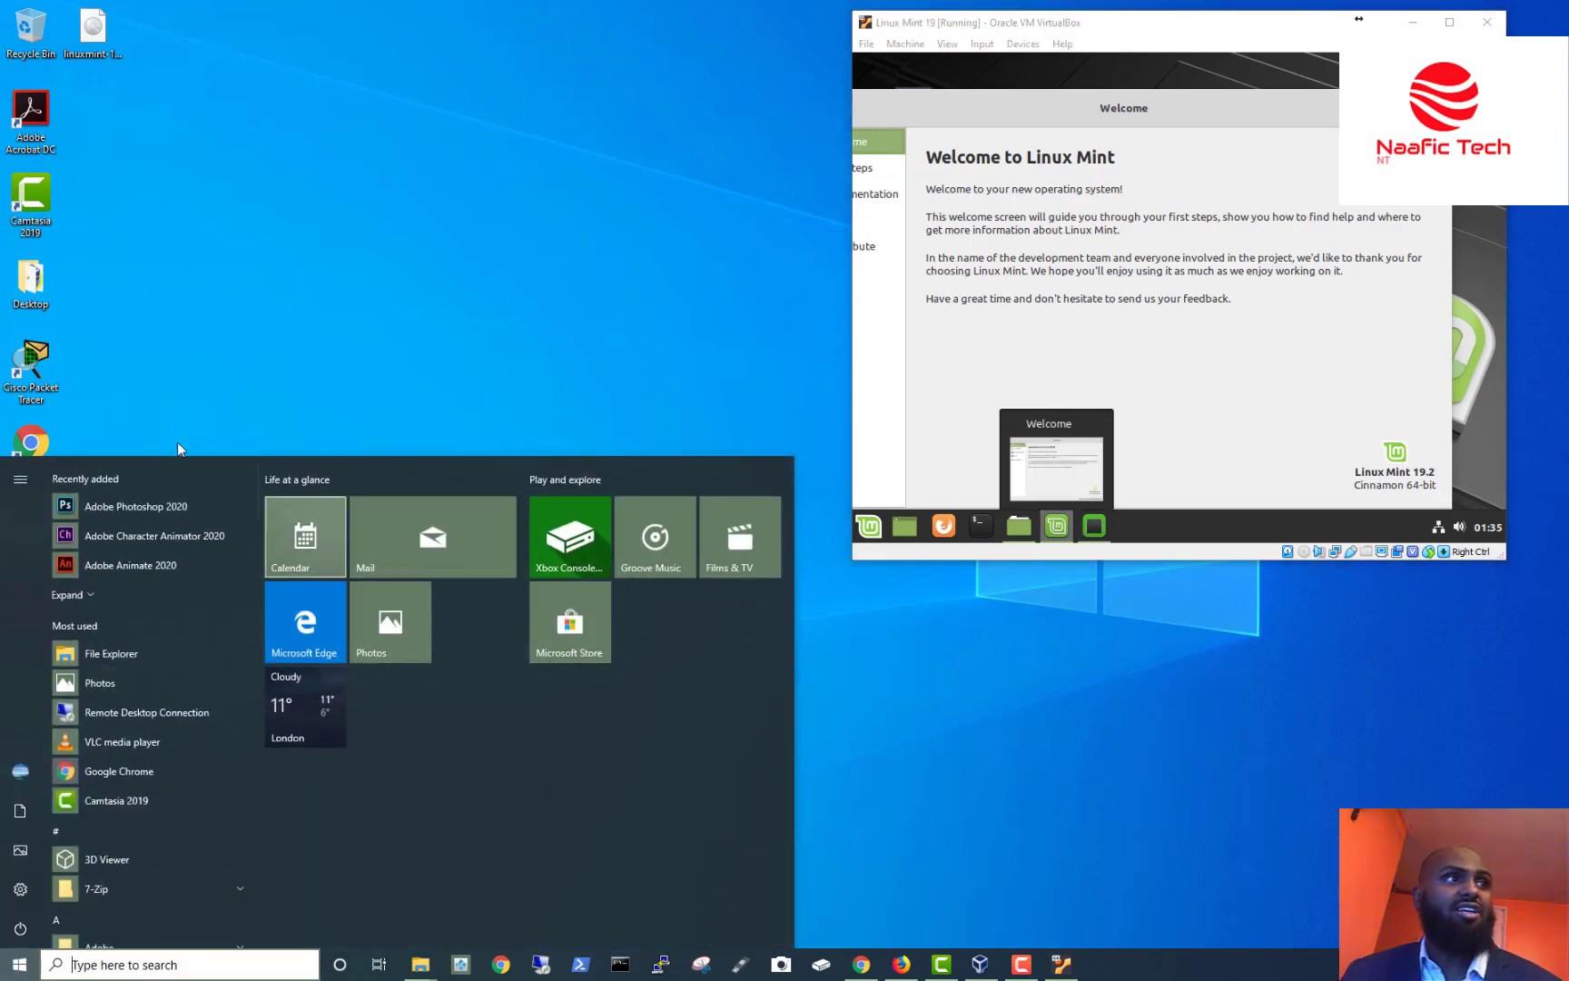
left_click(1289, 273)
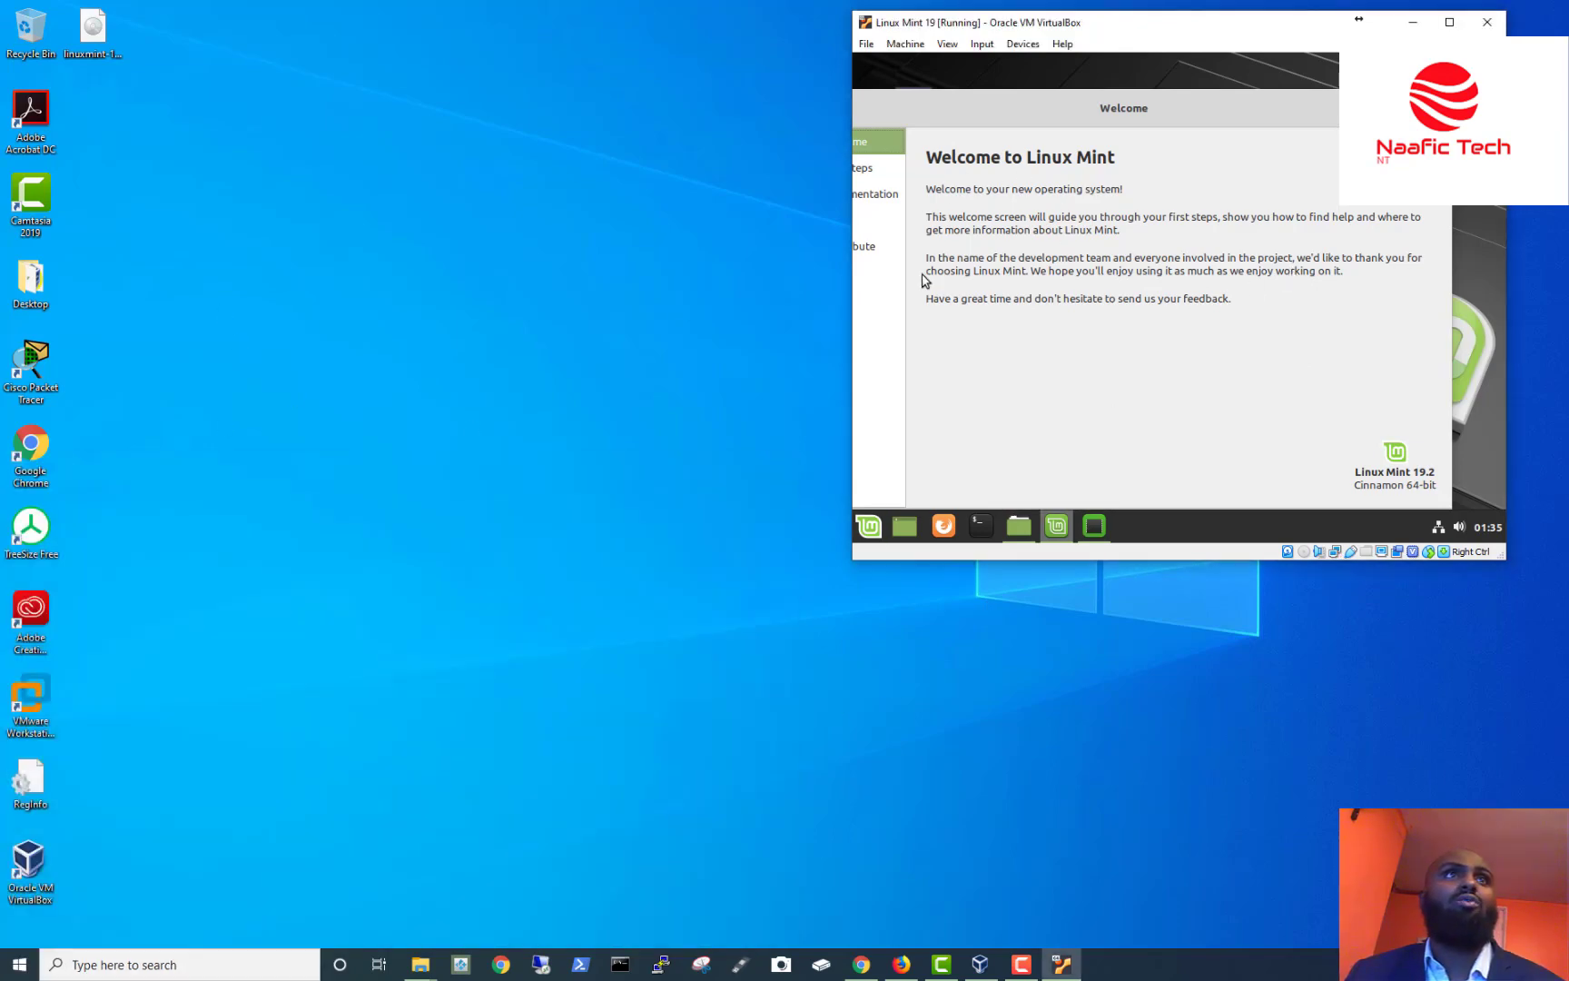
left_click_drag(1012, 115, 976, 136)
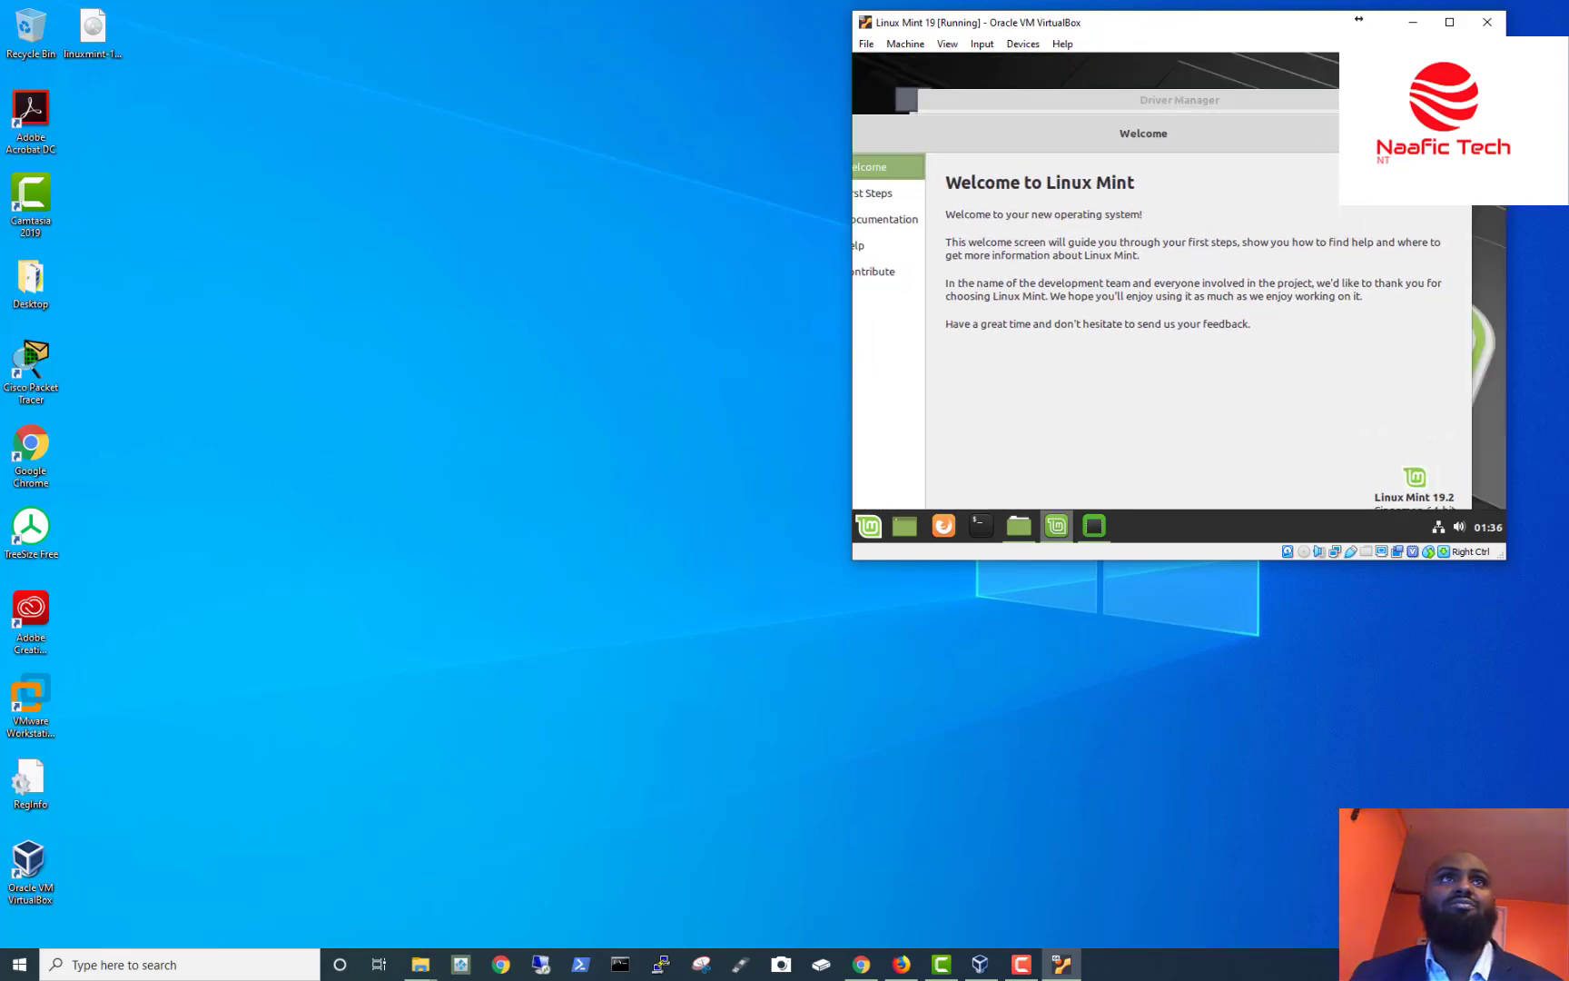
left_click(1453, 133)
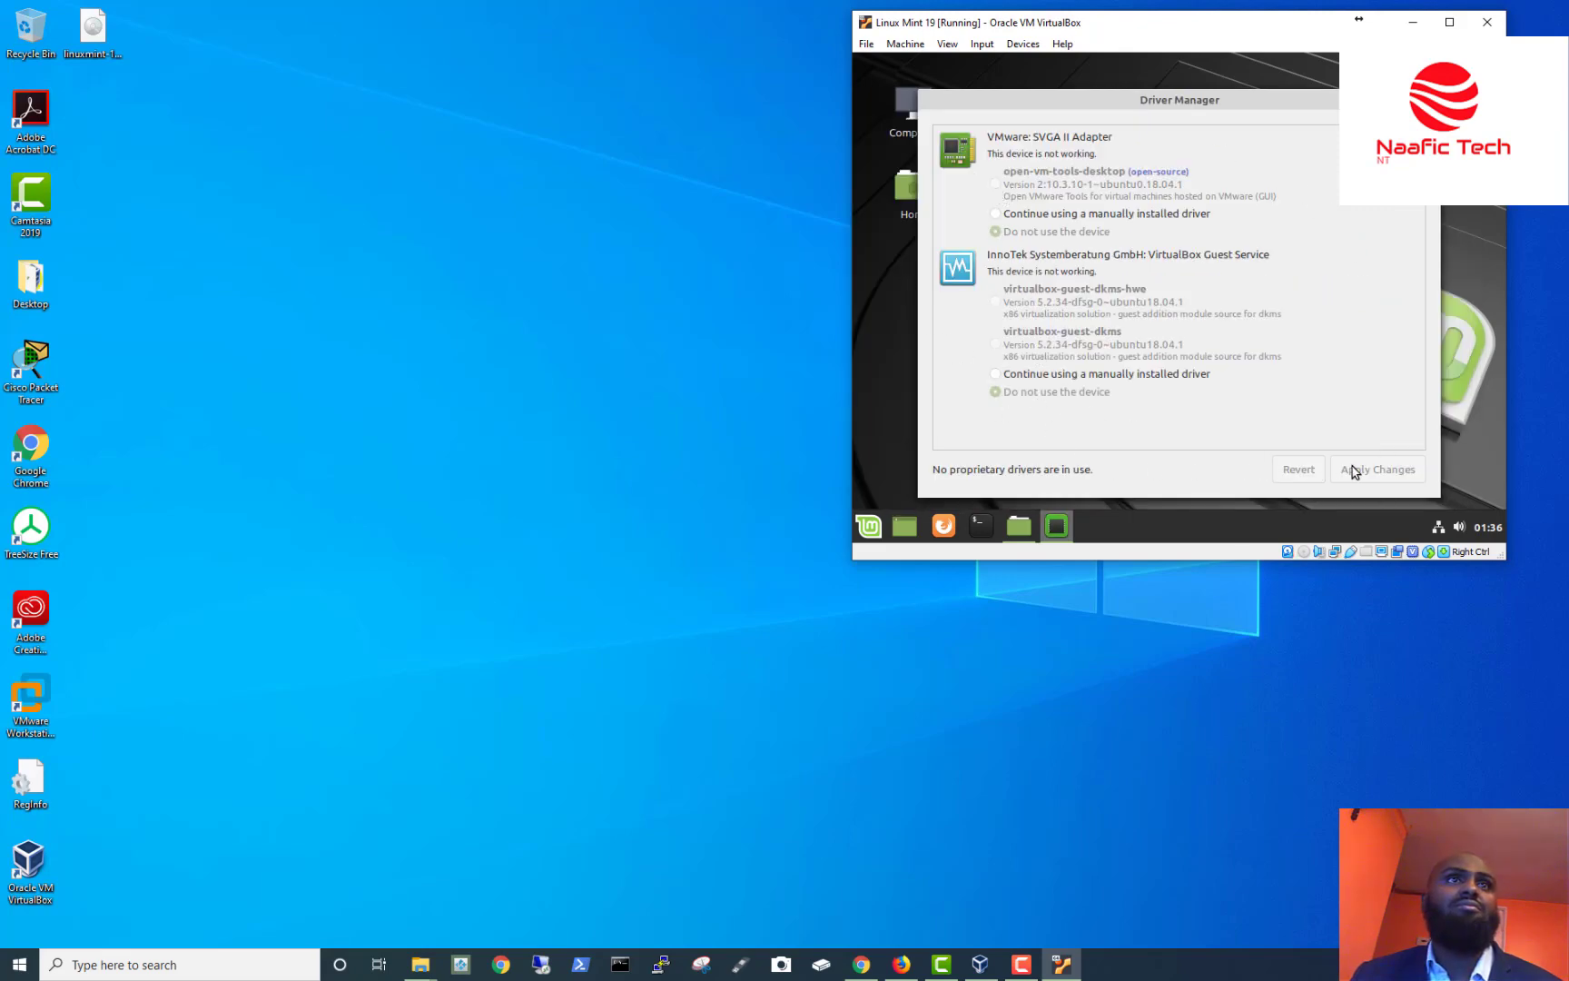
left_click(1426, 100)
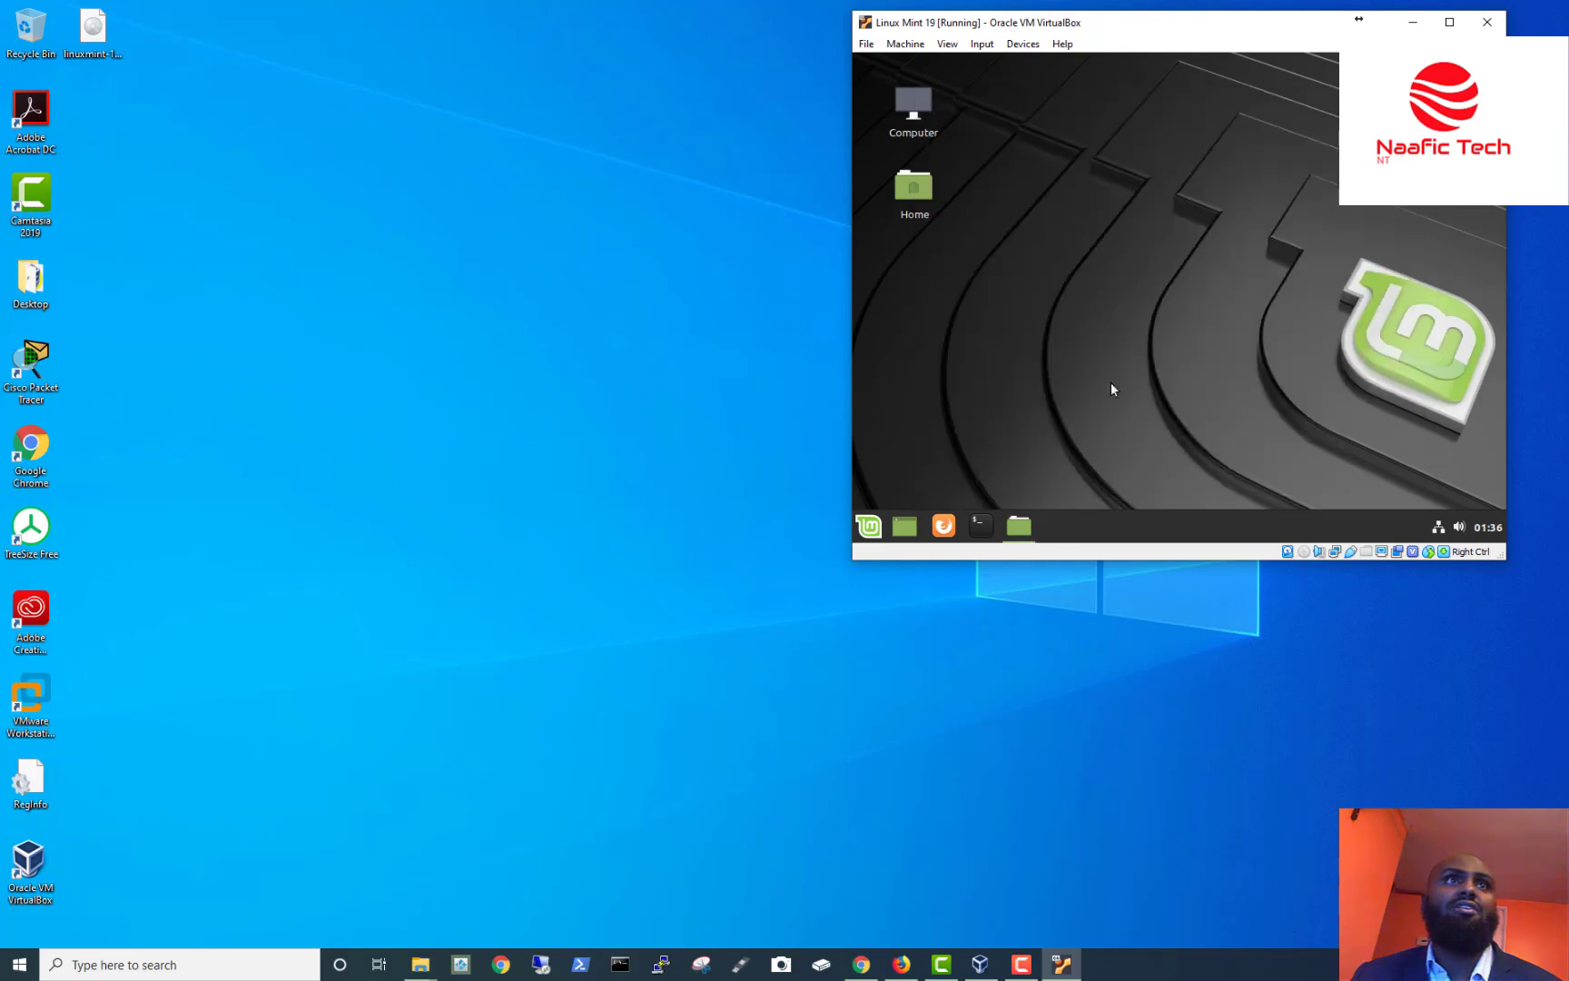
Launch Firefox from the Linux Mint panel launcher.
left_click(951, 528)
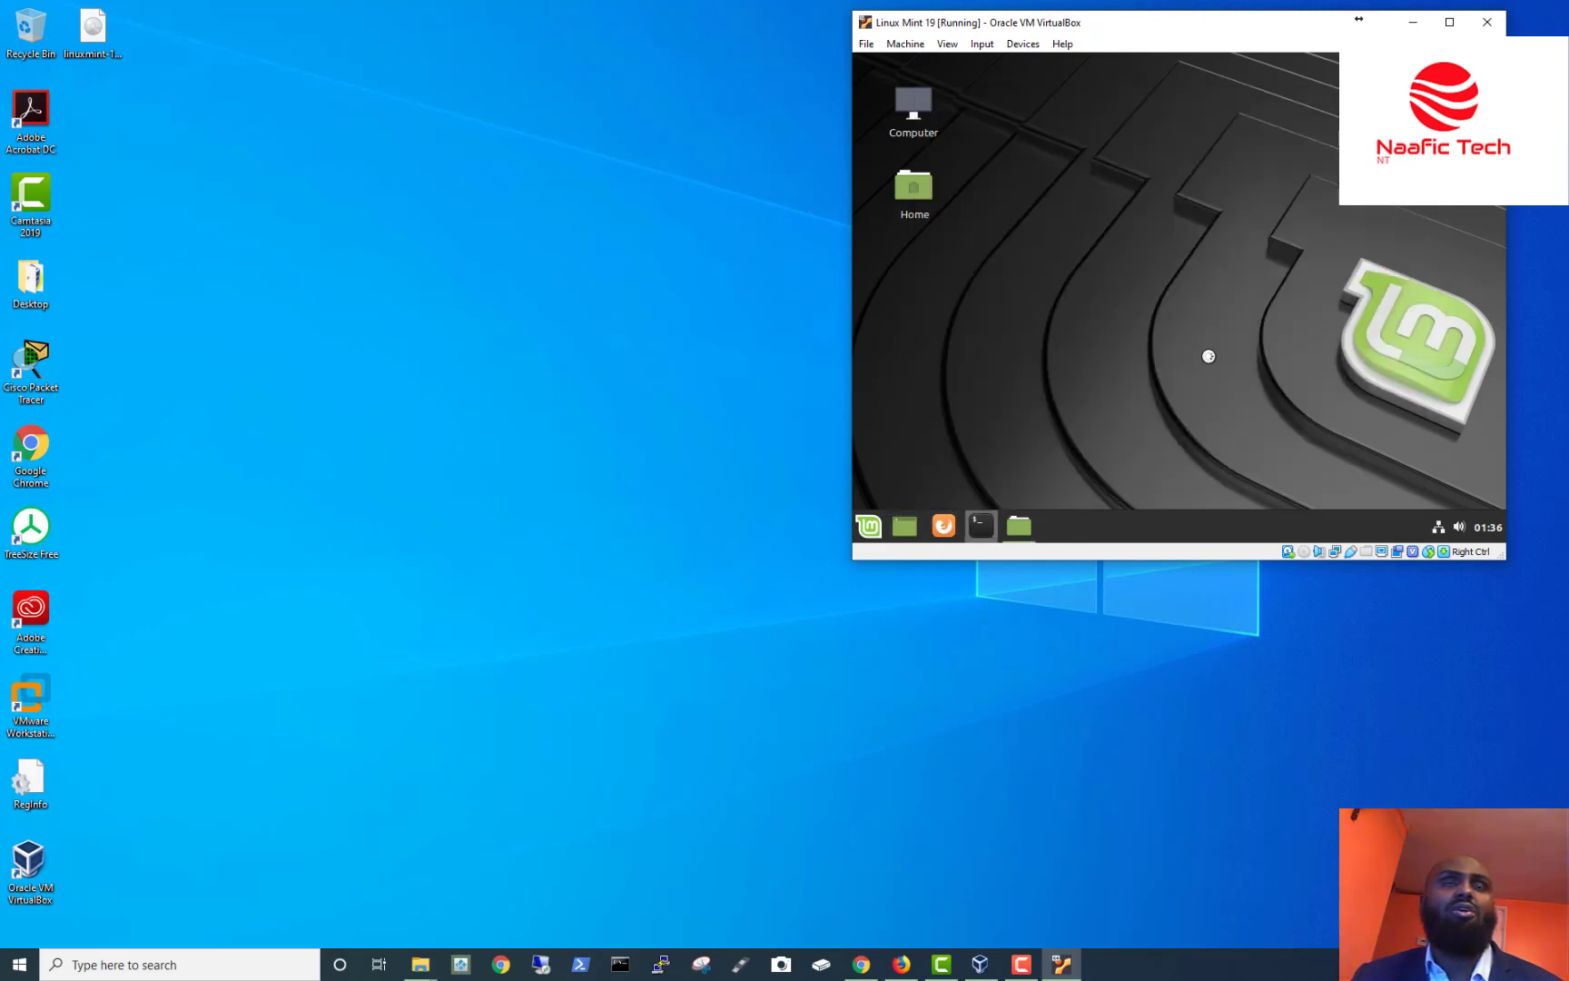